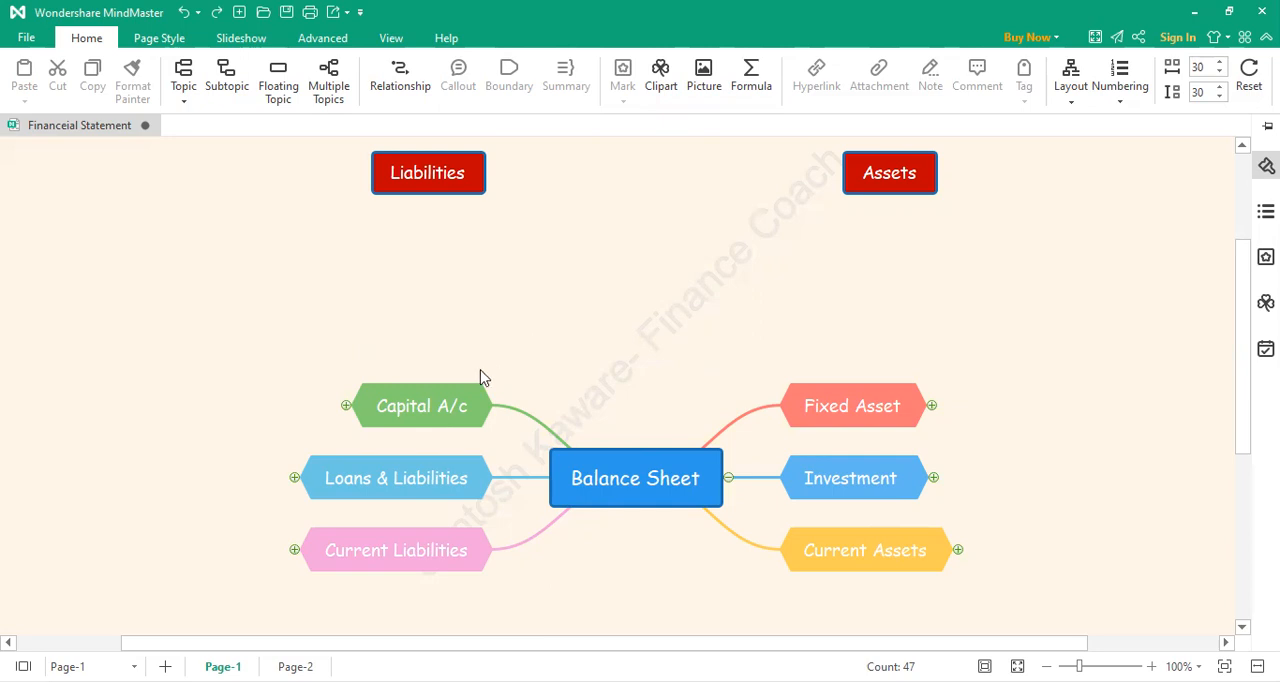
# Step: Expand the Capital A/c branch and add a subtopic "Mr A Capital A/c" under Shares Capital
pyautogui.click(346, 407)
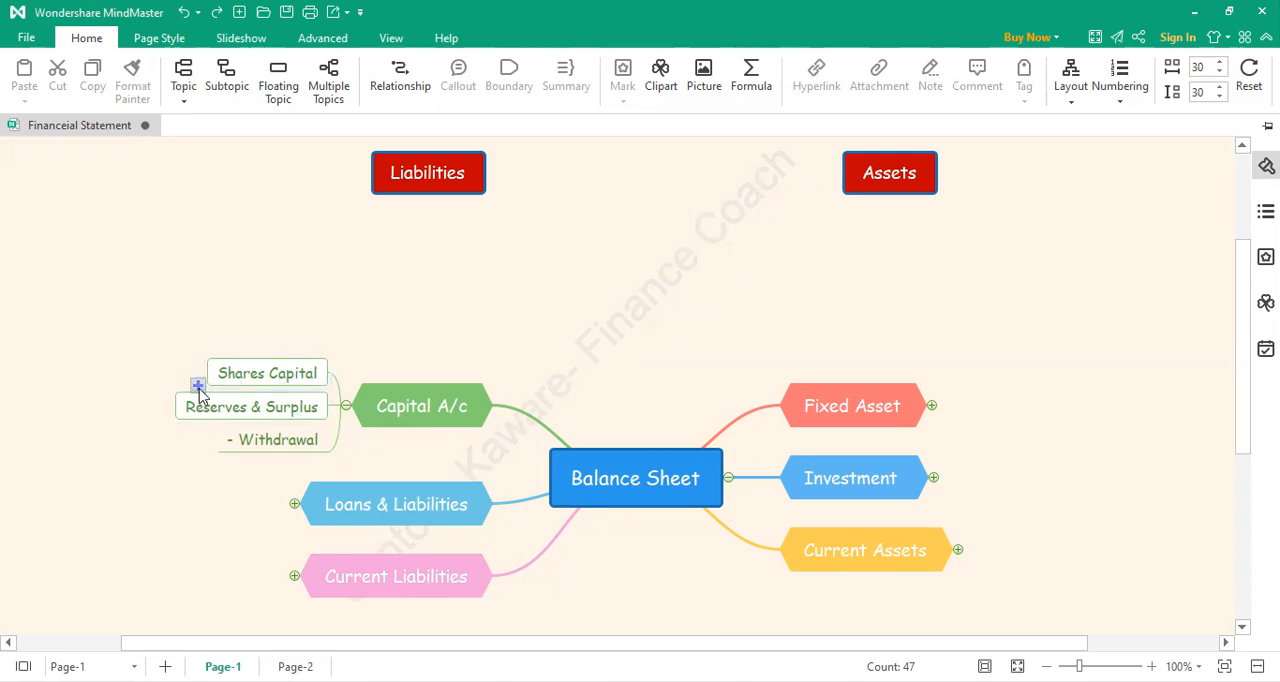
pyautogui.click(199, 387)
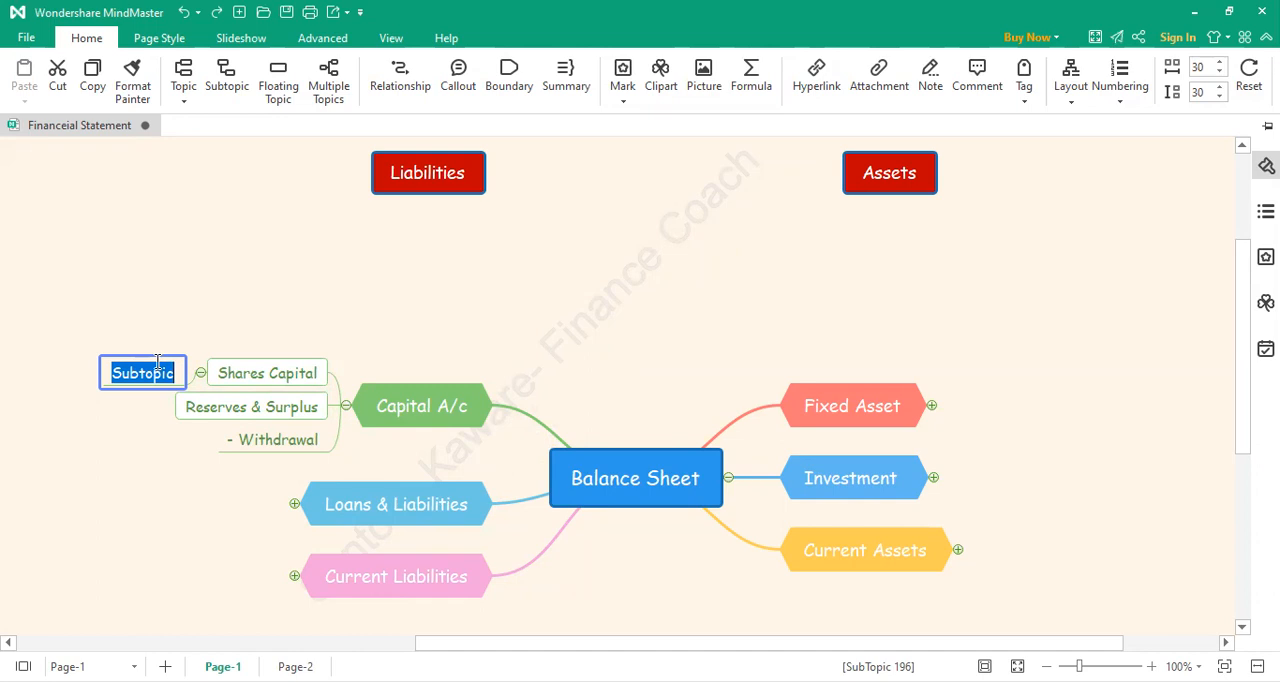
pyautogui.write('M')
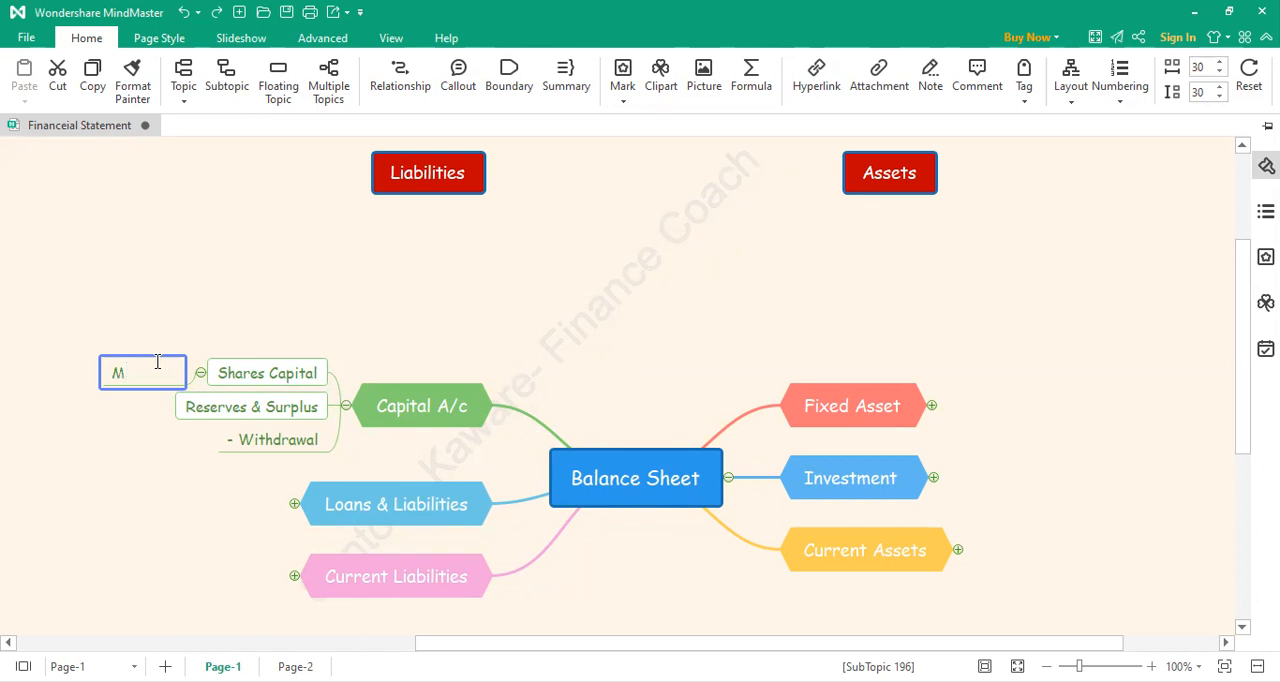
pyautogui.write('r A Capital A/c')
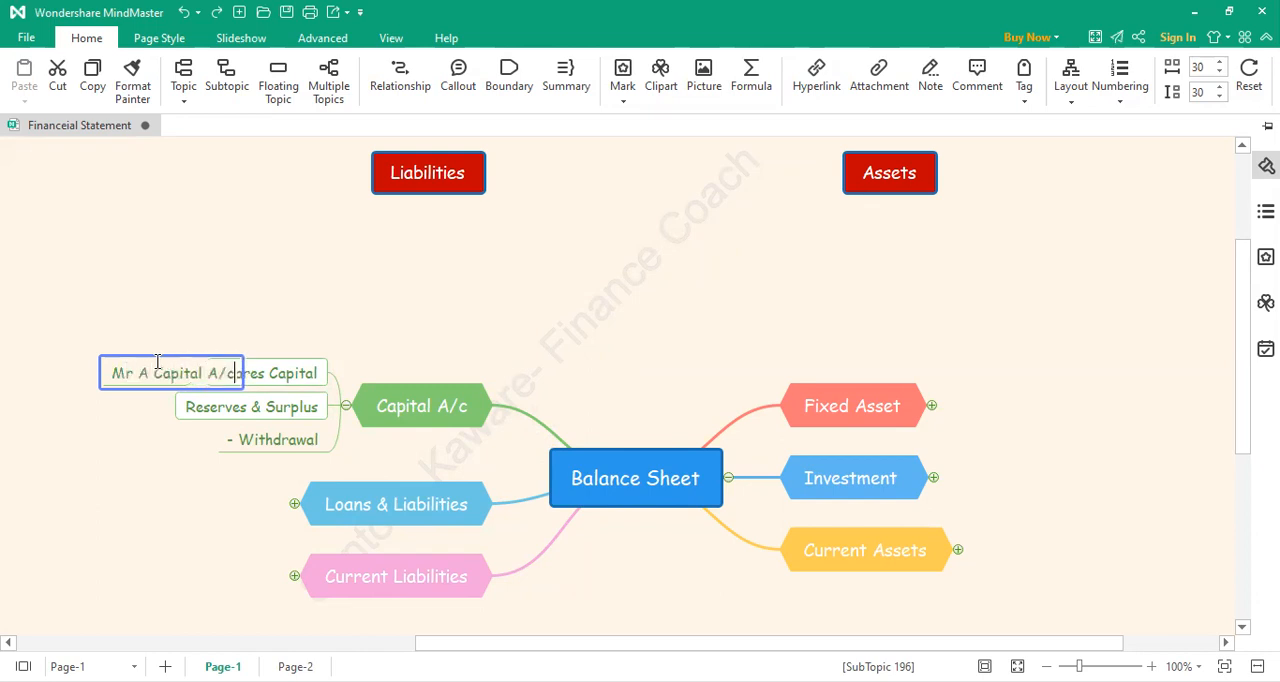
pyautogui.click(264, 278)
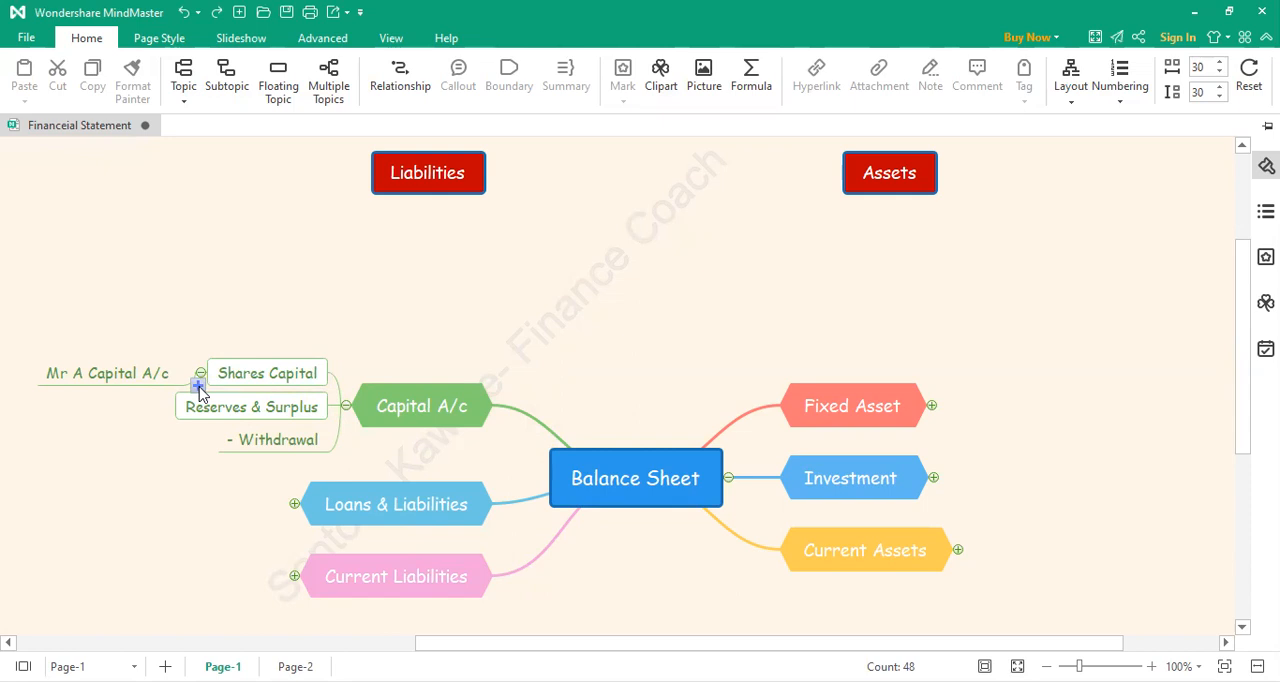
# Step: Add a second subtopic "Mr B Capital A/c" under Shares Capital
pyautogui.click(199, 387)
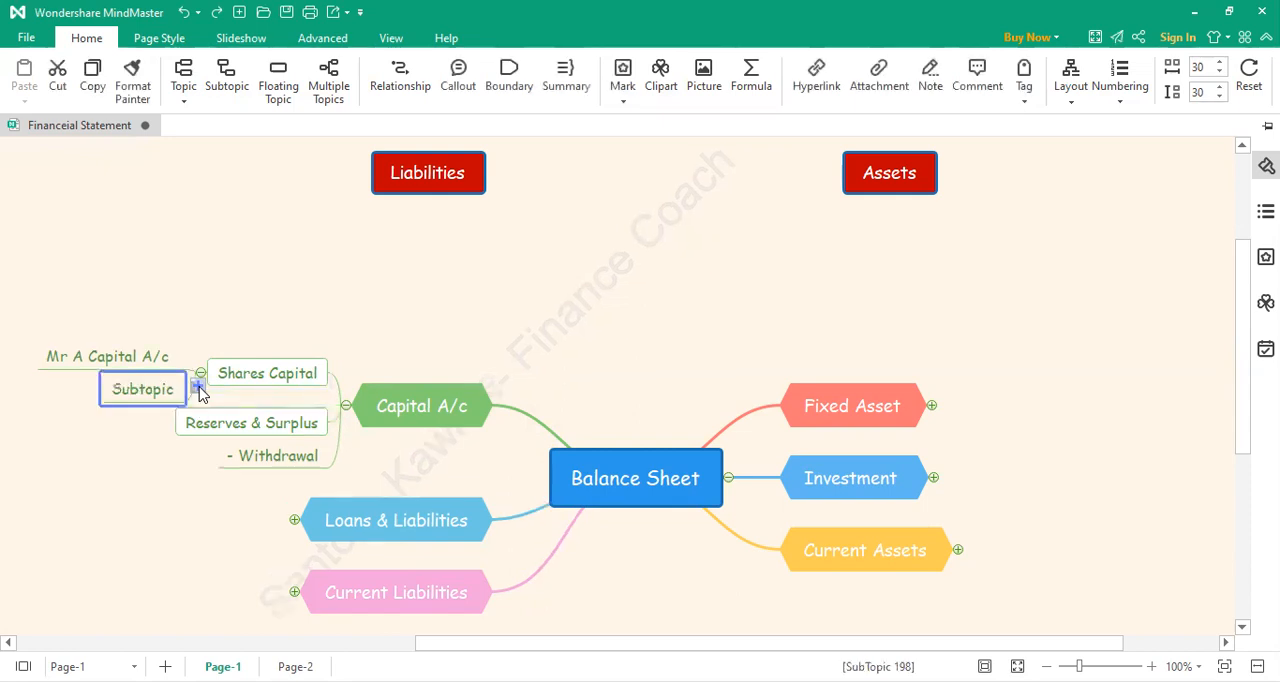
pyautogui.write('Mr ')
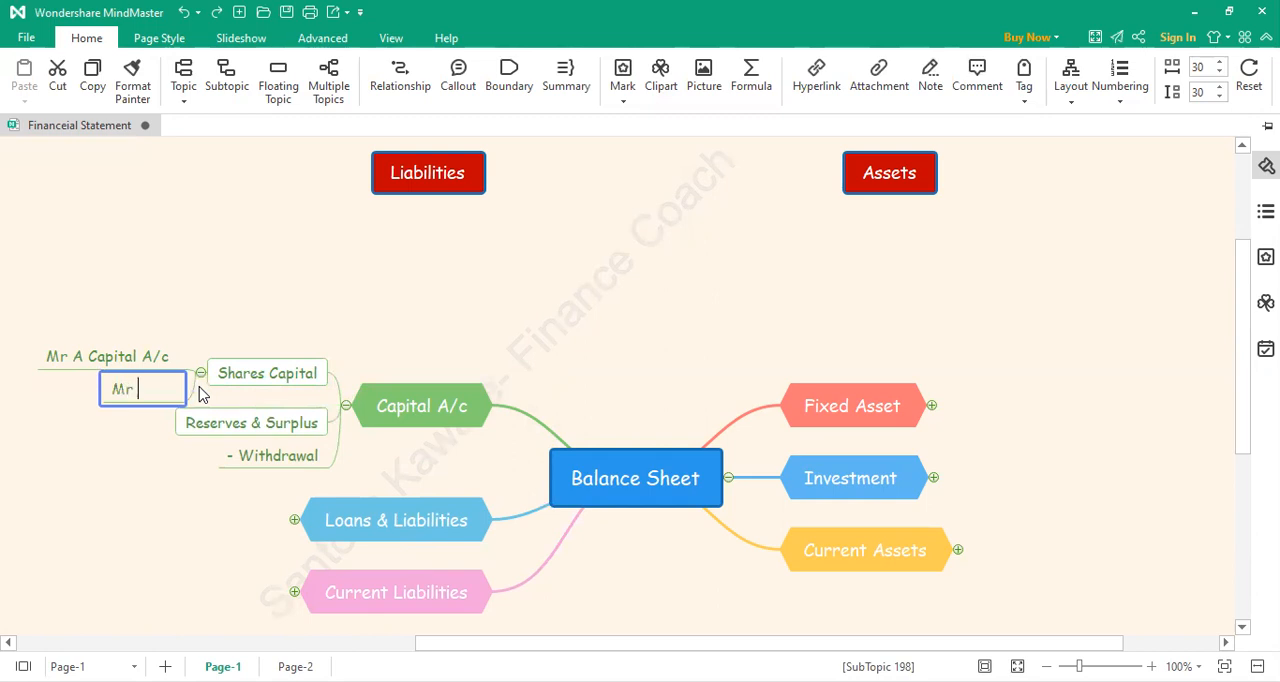
pyautogui.write('B Capital A/c')
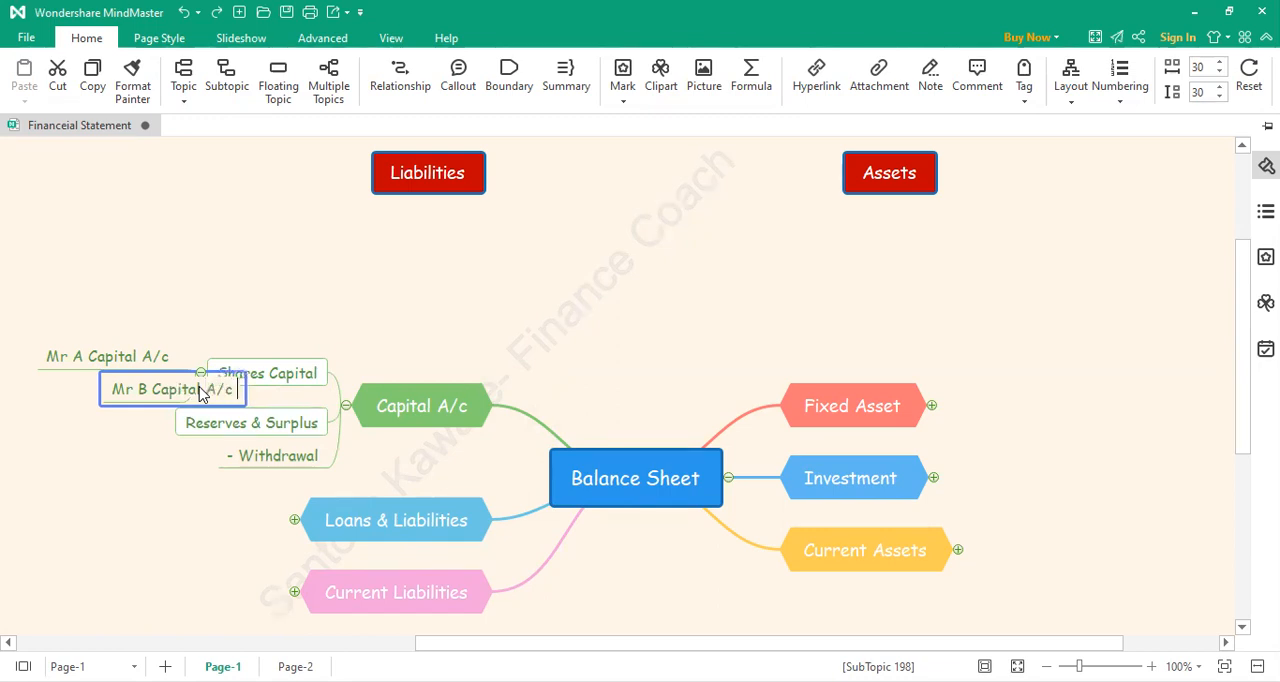
pyautogui.click(338, 264)
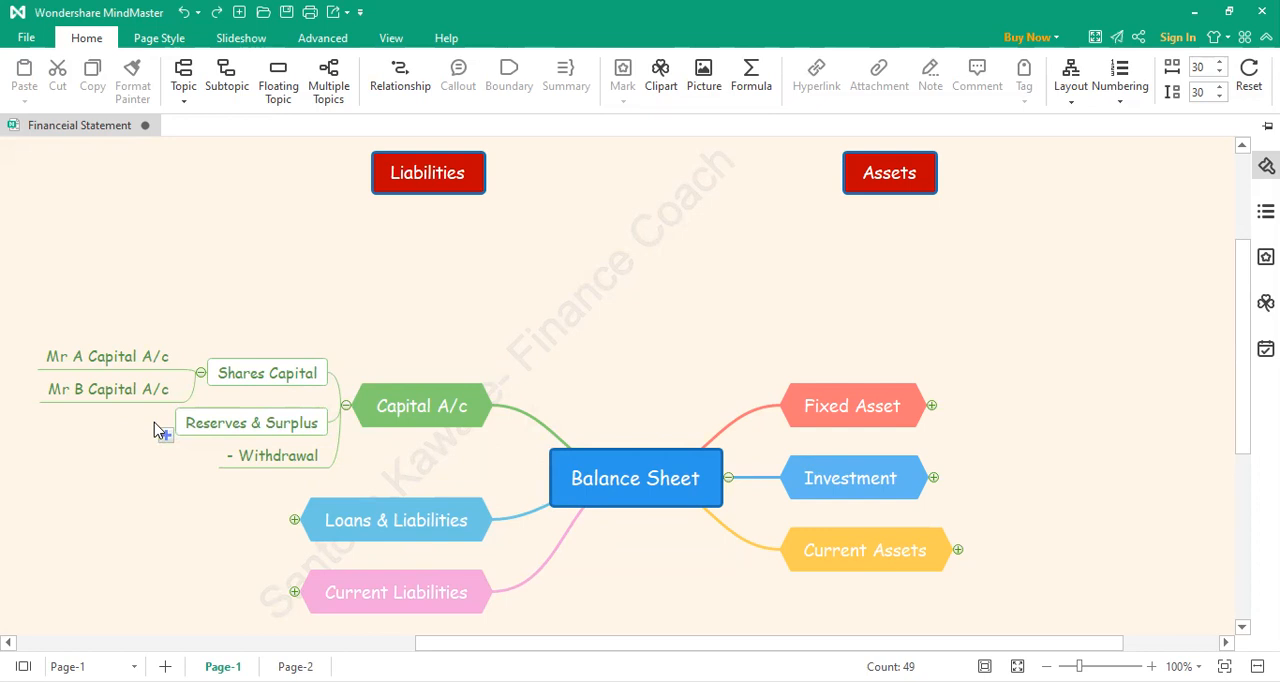
# Step: Add a subtopic "Mr A Drawing A/c" under the Withdrawal topic
pyautogui.moveTo(155, 430); pyautogui.dragTo(208, 476)
pyautogui.click(208, 470)
pyautogui.doubleClick(168, 461)
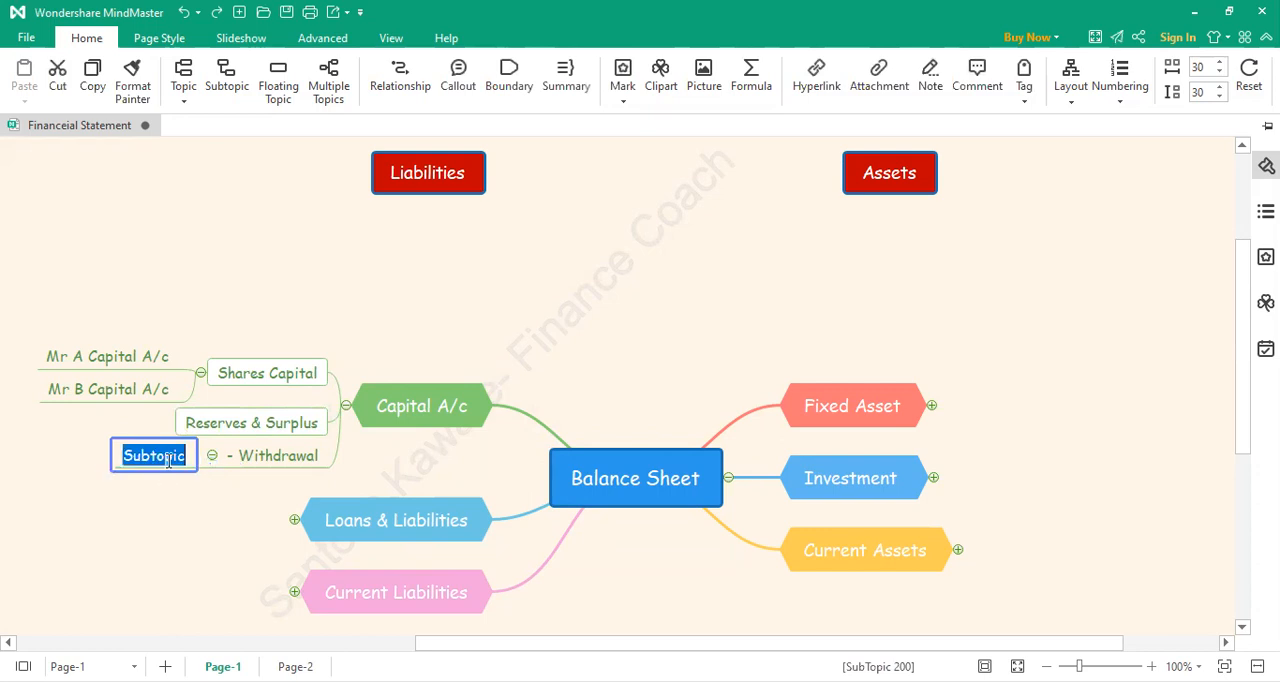
pyautogui.write('Mr ')
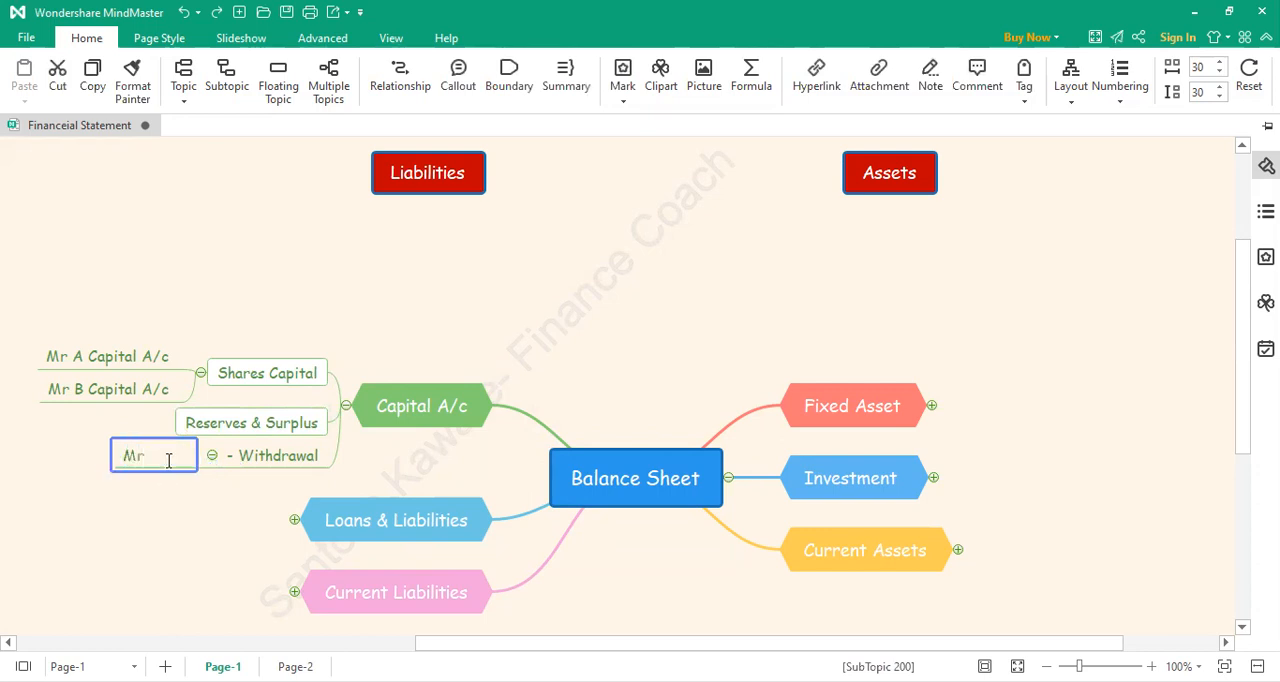
pyautogui.write('A')
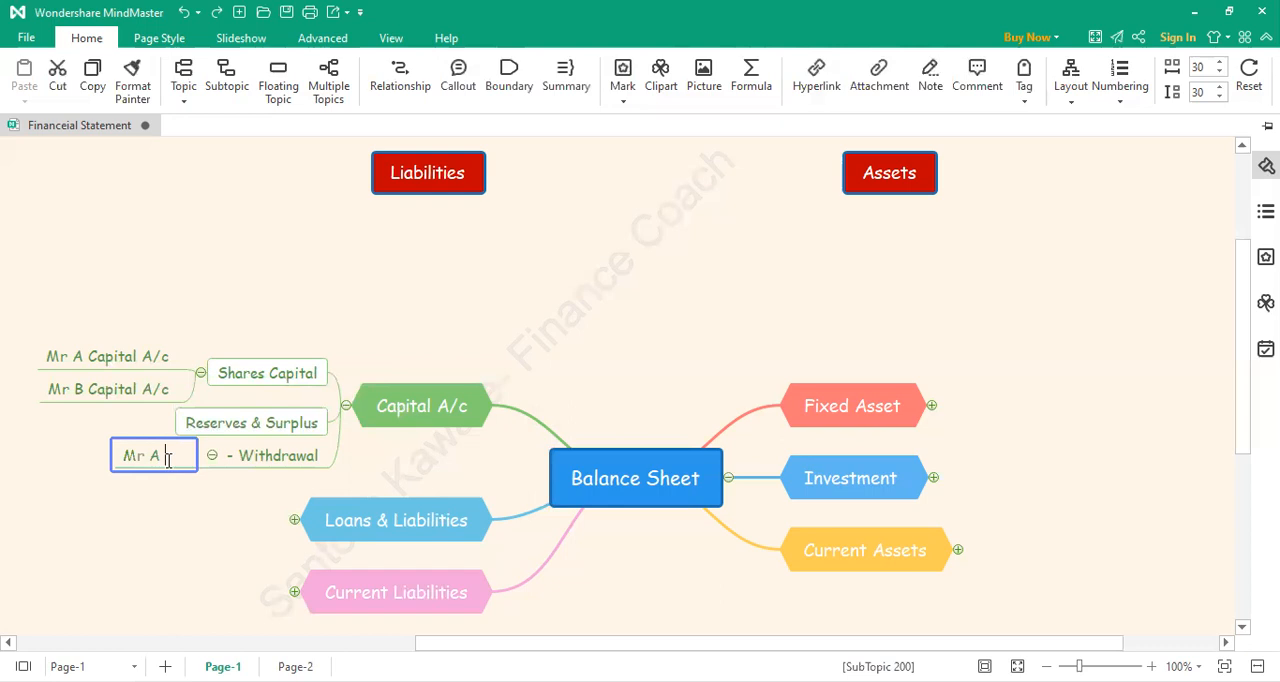
pyautogui.write(' With')
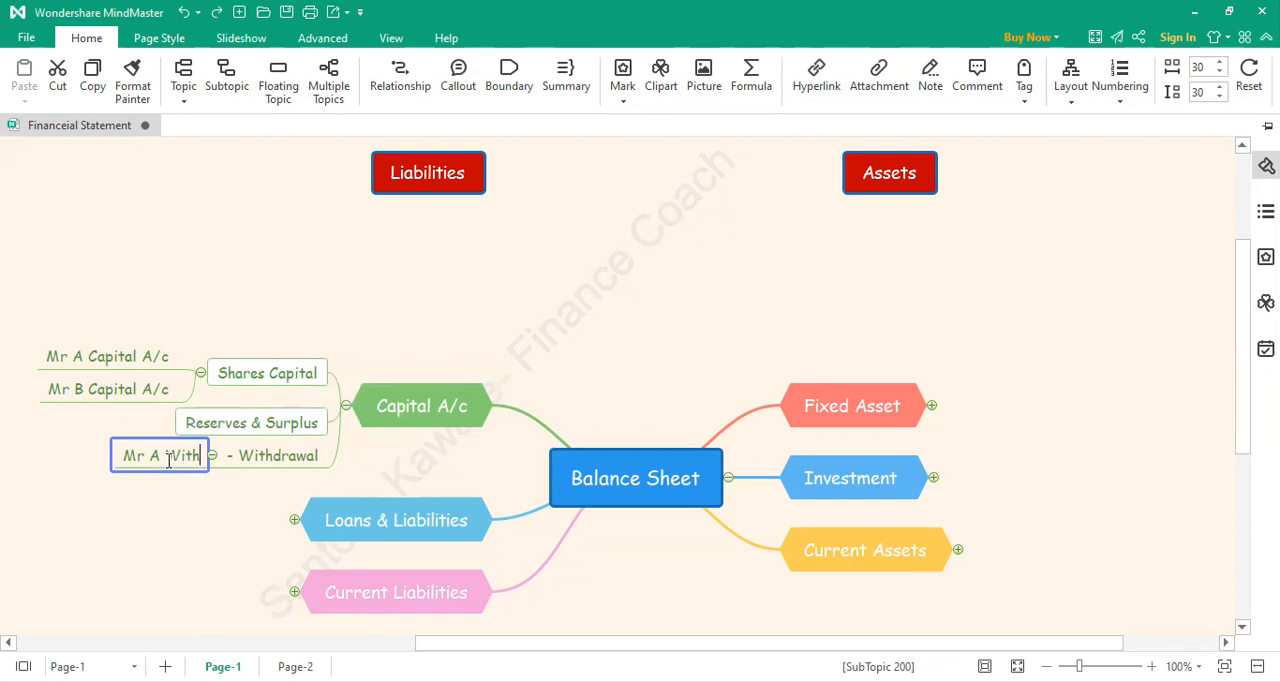
pyautogui.press('BackSpace')
pyautogui.press('BackSpace')
pyautogui.press('BackSpace')
pyautogui.press('BackSpace')
pyautogui.write('Drawing A/c')
pyautogui.click(189, 491)
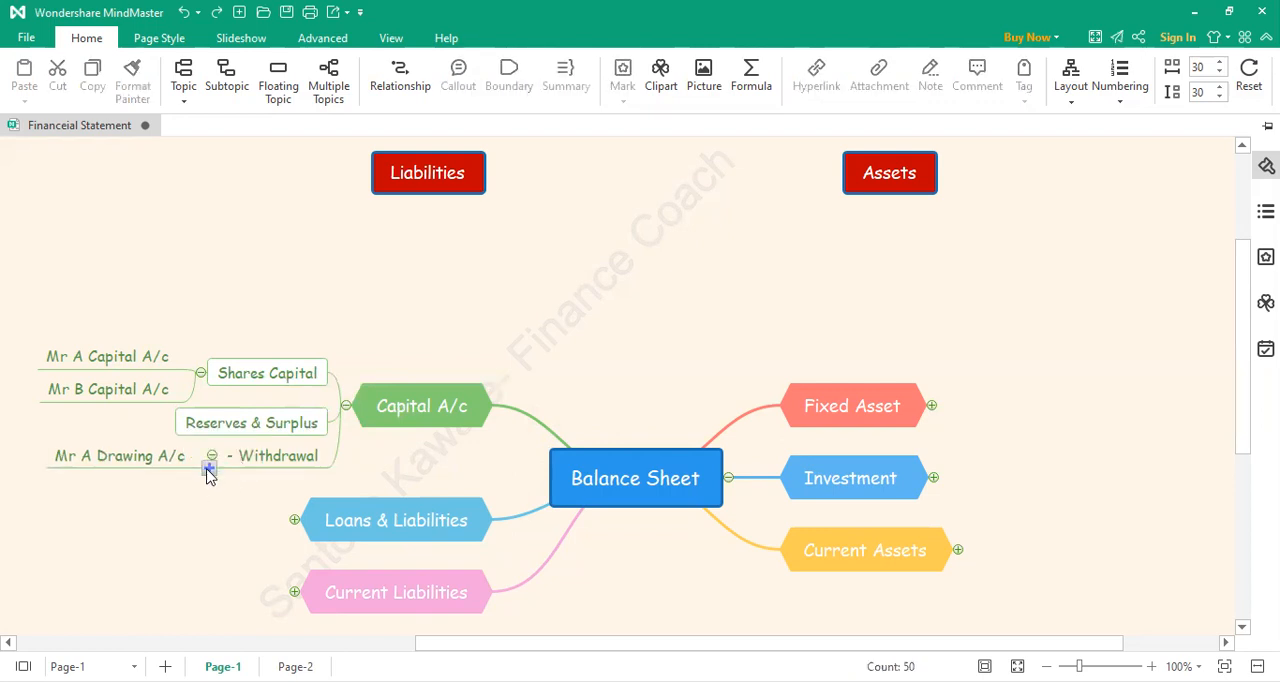
# Step: Add a second subtopic "Mr B Drawing A/c" under Withdrawal, and move Reserves & Surplus below the Withdrawal topic
pyautogui.click(208, 474)
pyautogui.doubleClick(180, 476)
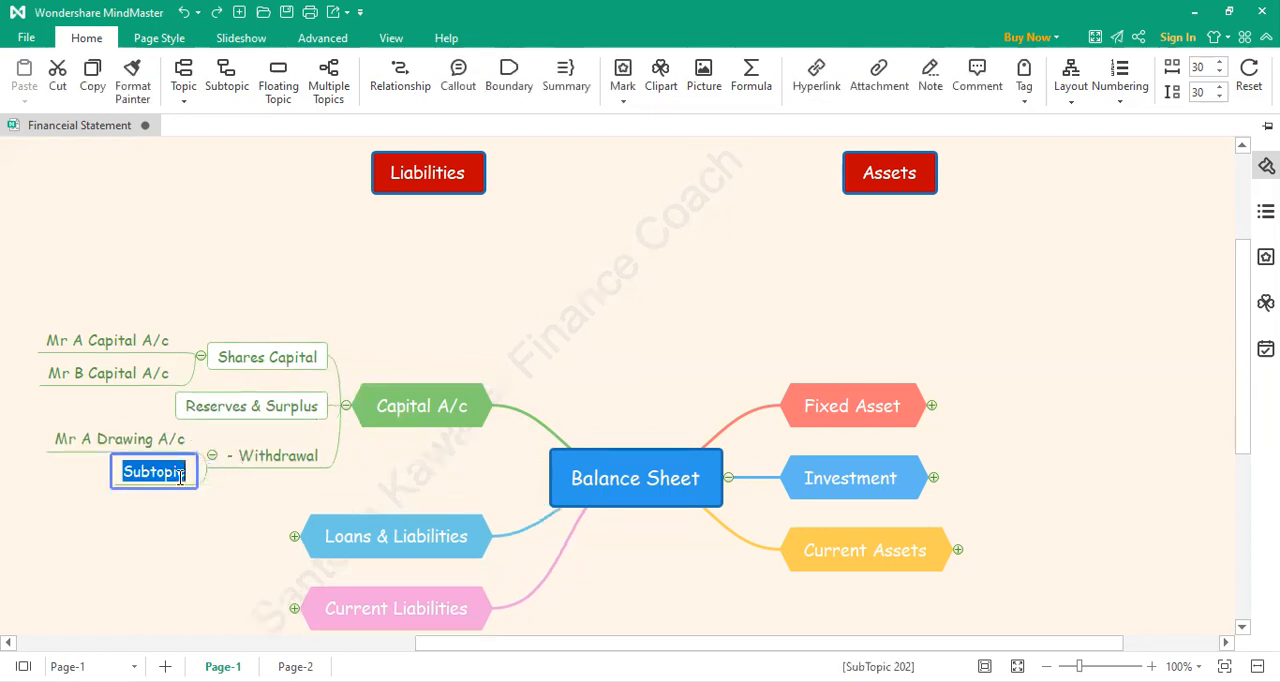
pyautogui.write('Mr ')
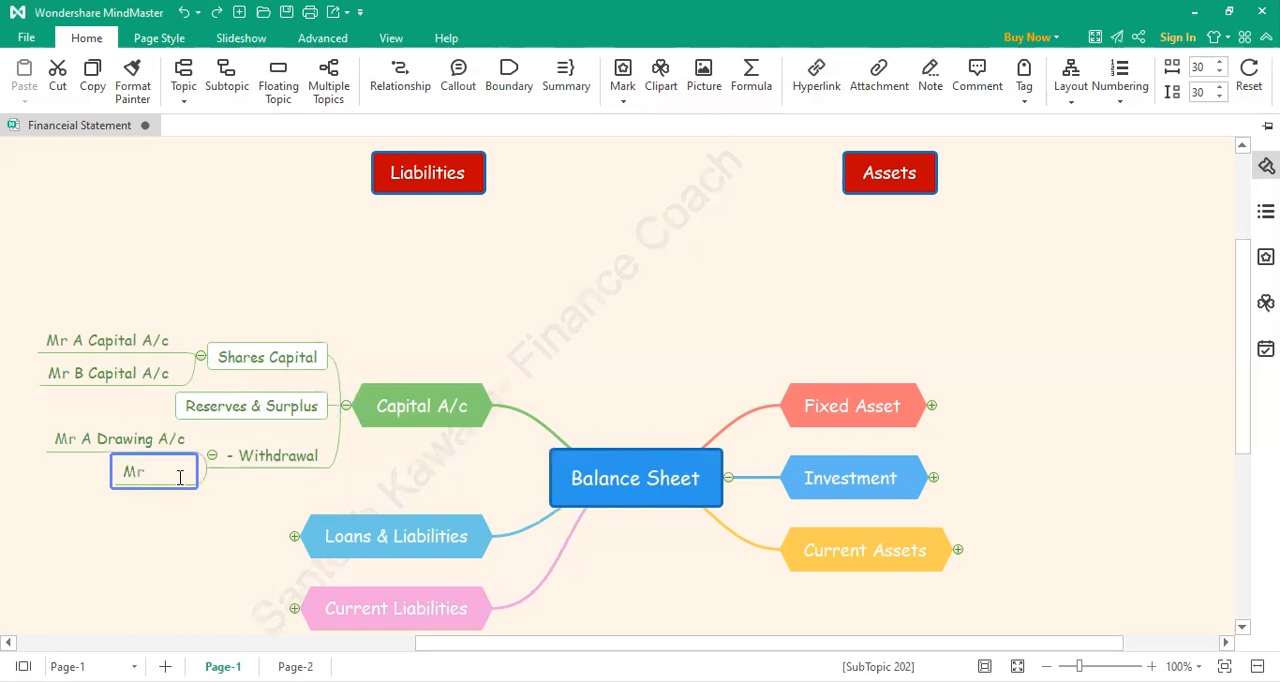
pyautogui.write('B Drawi')
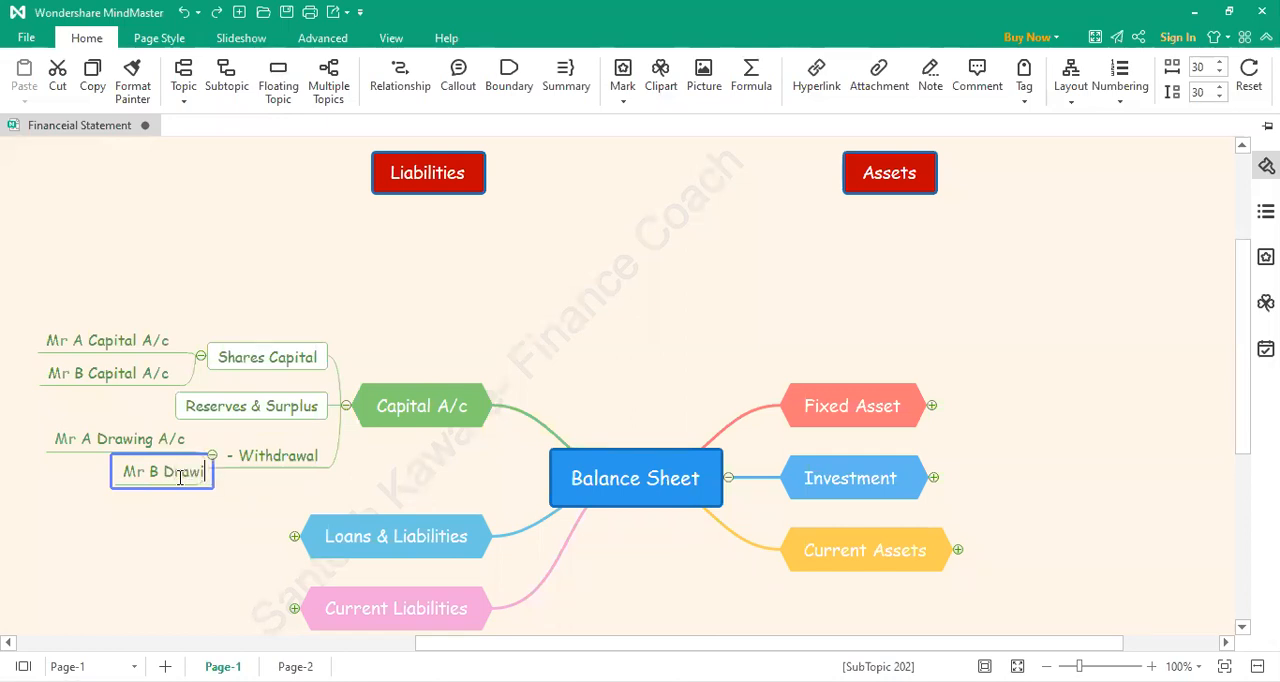
pyautogui.write('ng')
pyautogui.write('A/c')
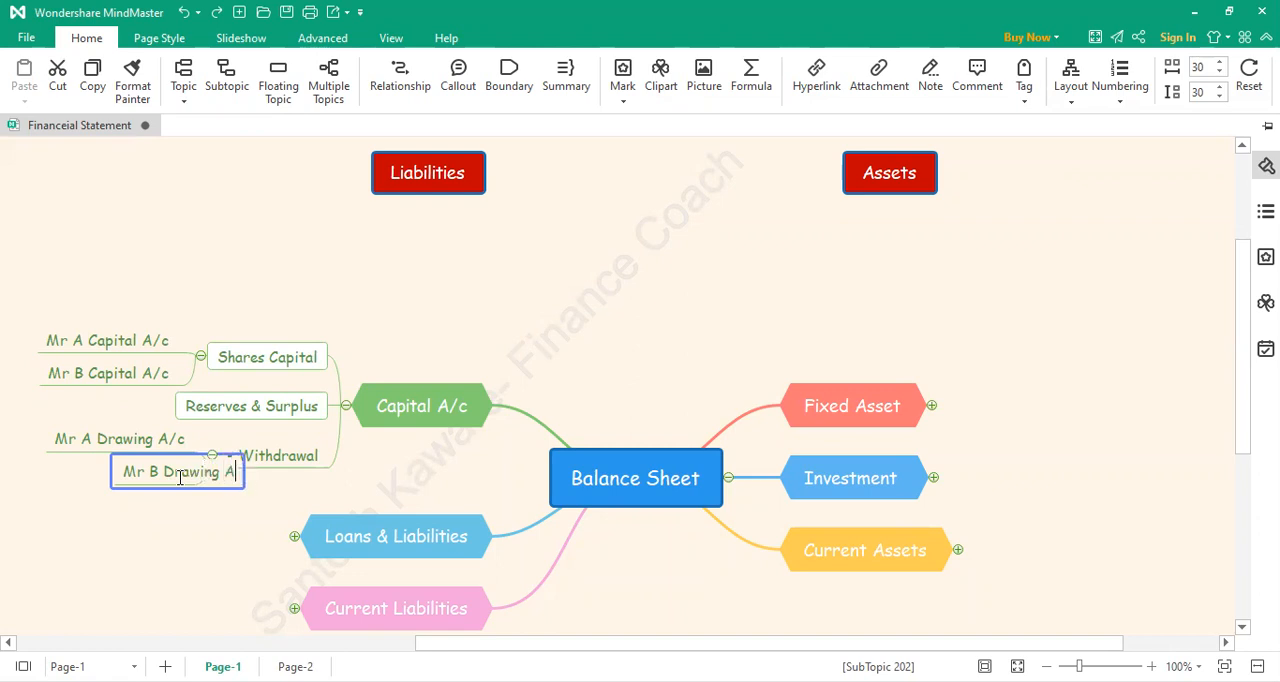
pyautogui.click(178, 552)
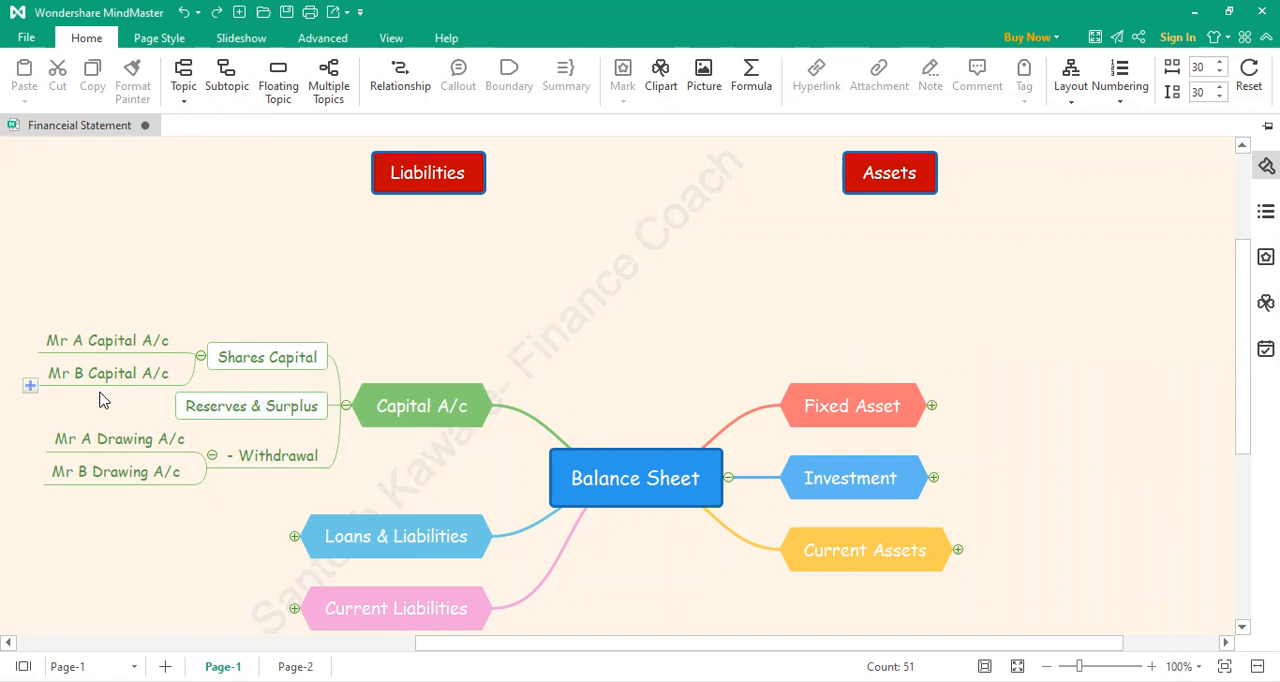
pyautogui.moveTo(255, 408)
pyautogui.mouseDown()
pyautogui.moveTo(262, 498)
pyautogui.moveTo(250, 490)
pyautogui.moveTo(329, 466)
pyautogui.moveTo(230, 472)
pyautogui.mouseUp()
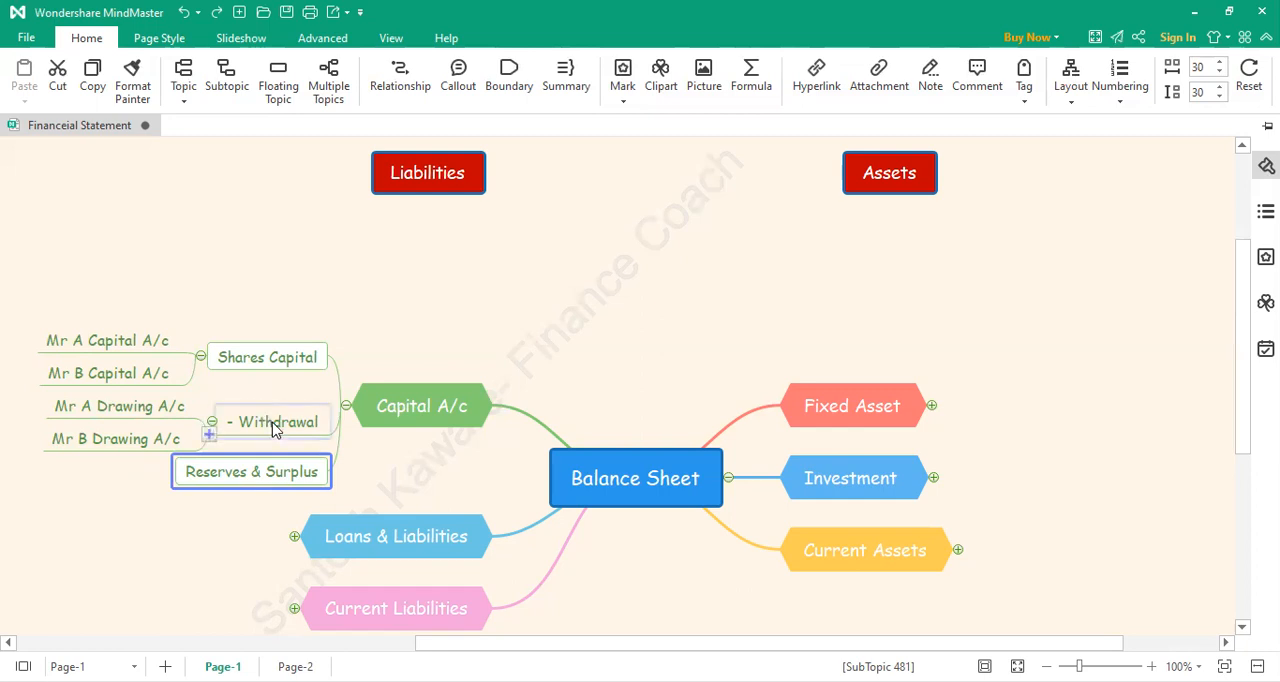
# Step: Expand the Loans & Liabilities branch and add a subtopic "Loan - HDFC Bank" under Long TermBorrowings
pyautogui.scroll(-2, 276, 430)
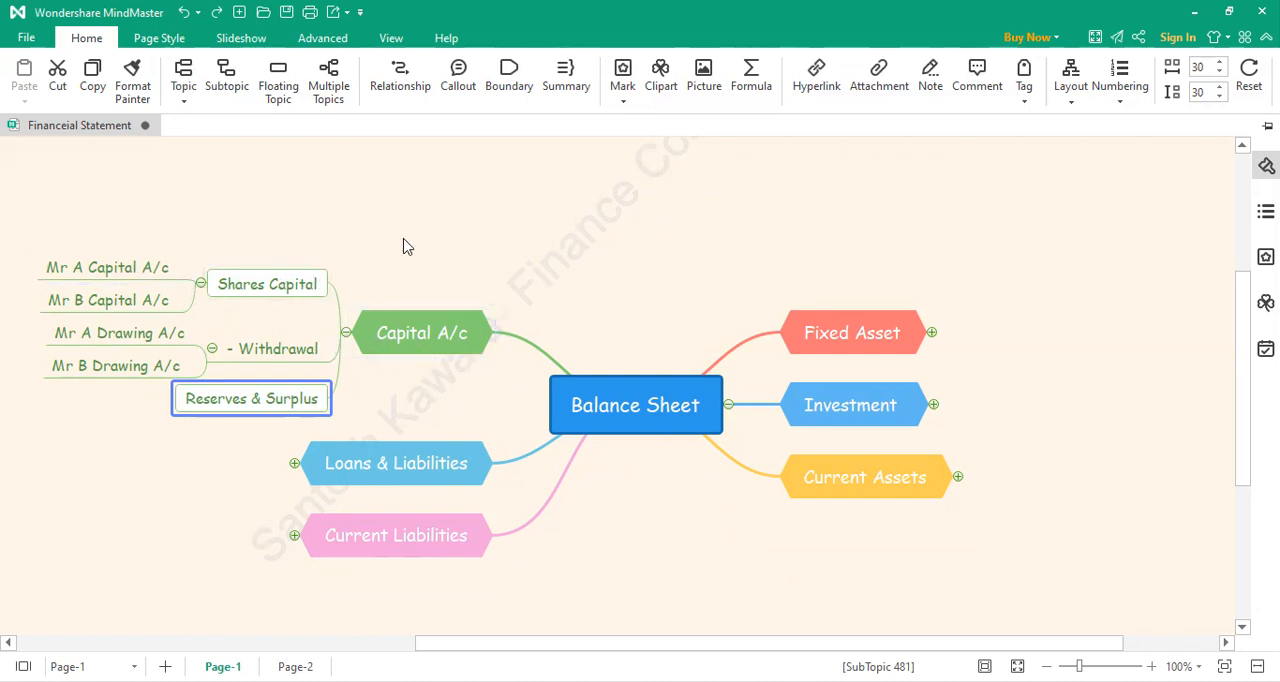
pyautogui.click(294, 465)
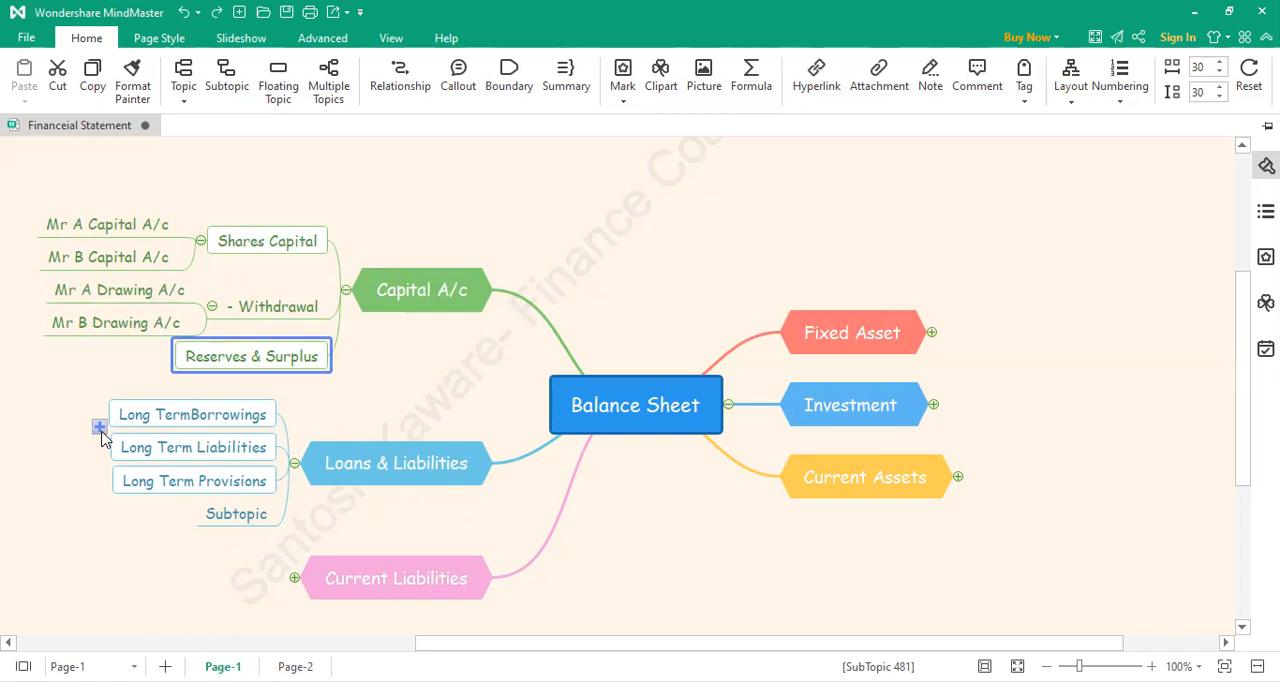
pyautogui.click(99, 427)
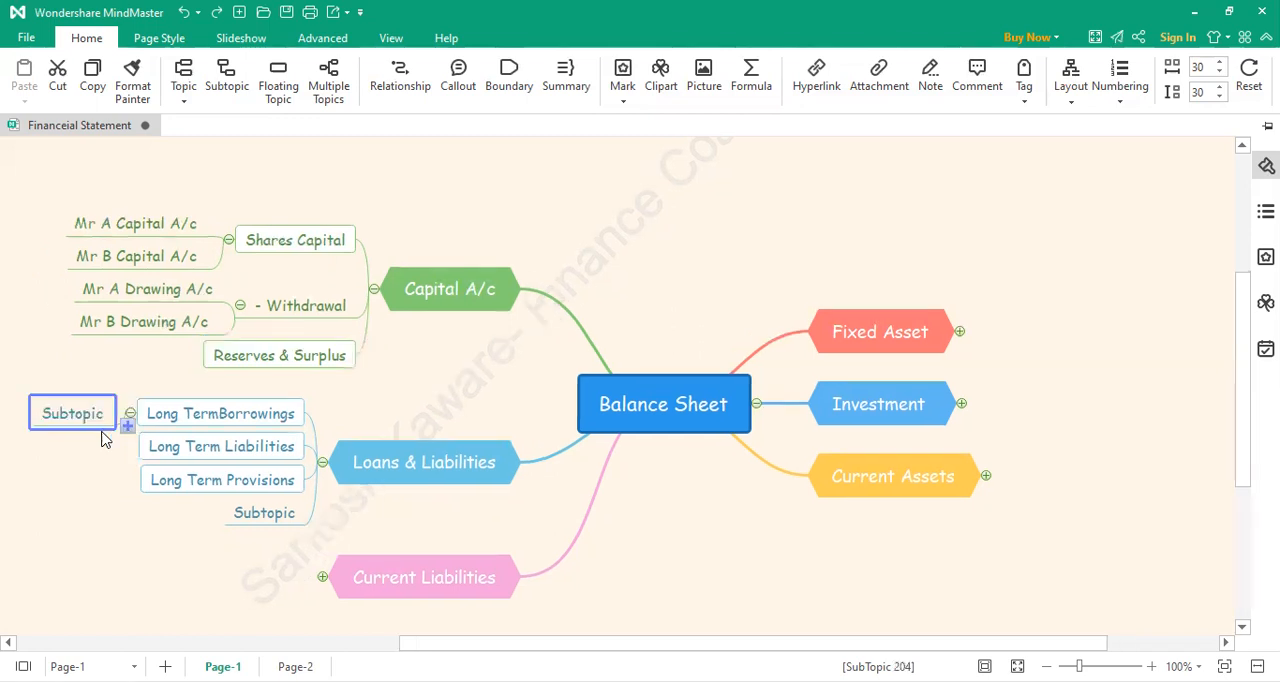
pyautogui.click(100, 420)
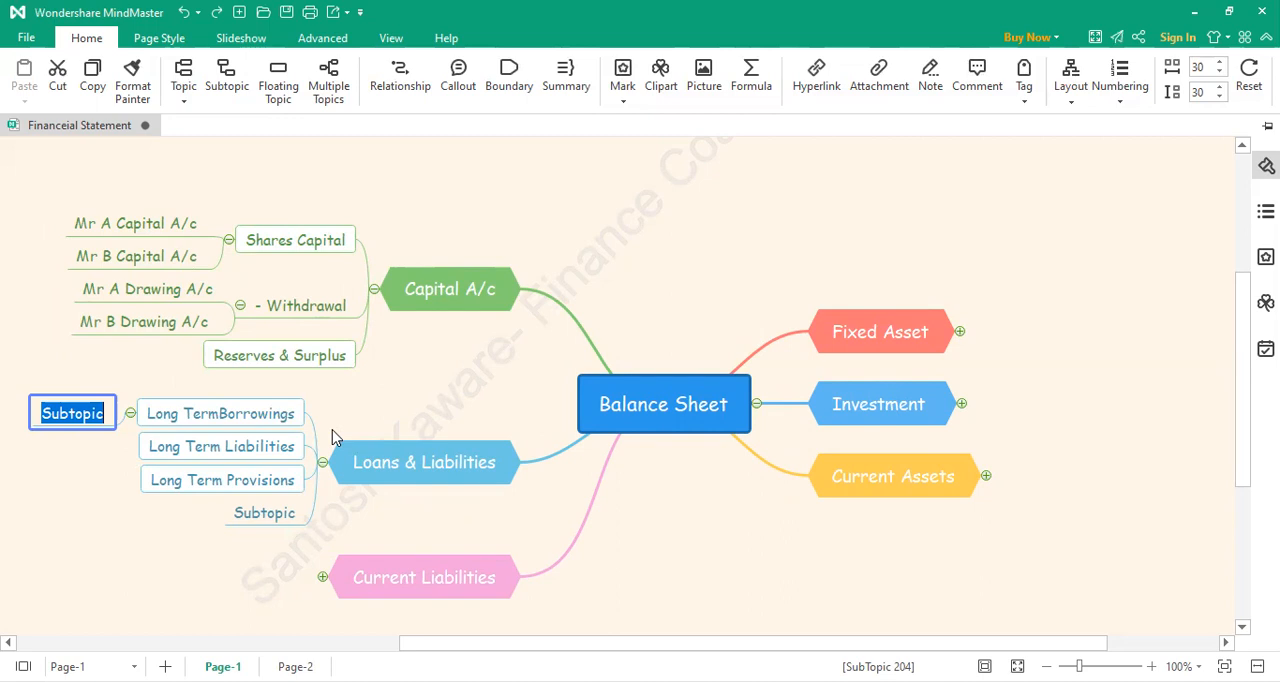
pyautogui.write('Loan')
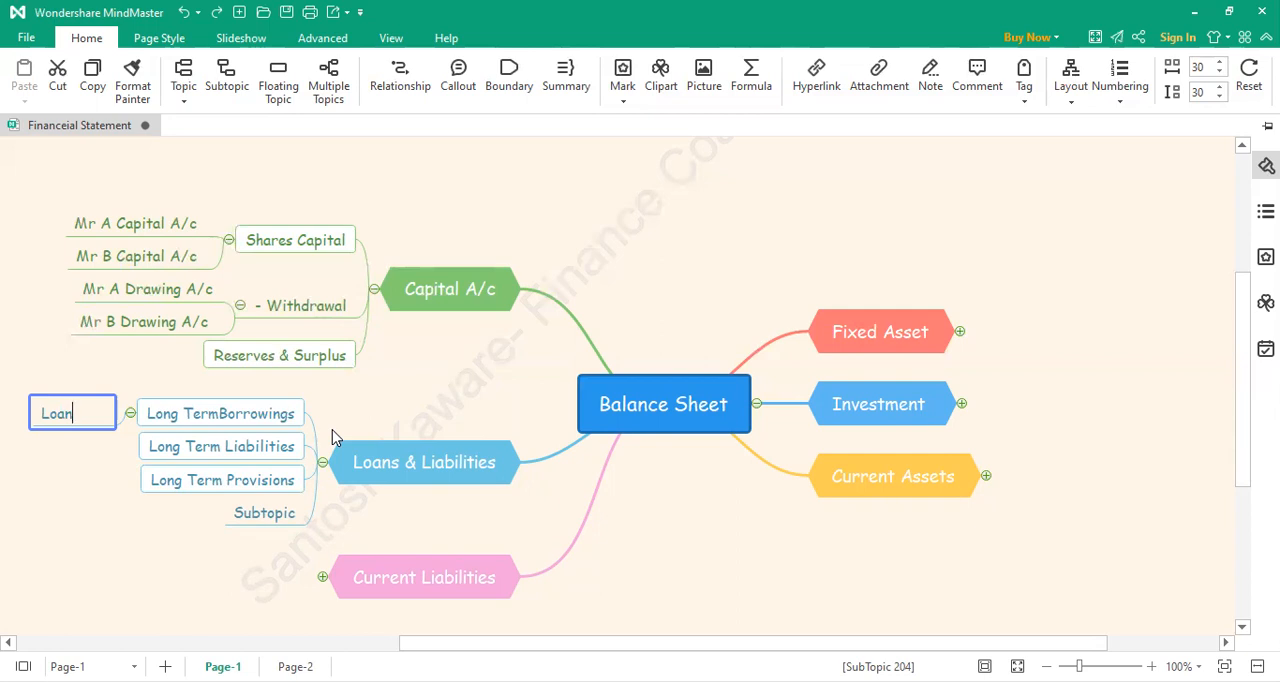
pyautogui.write('-')
pyautogui.write('HDFC Bank')
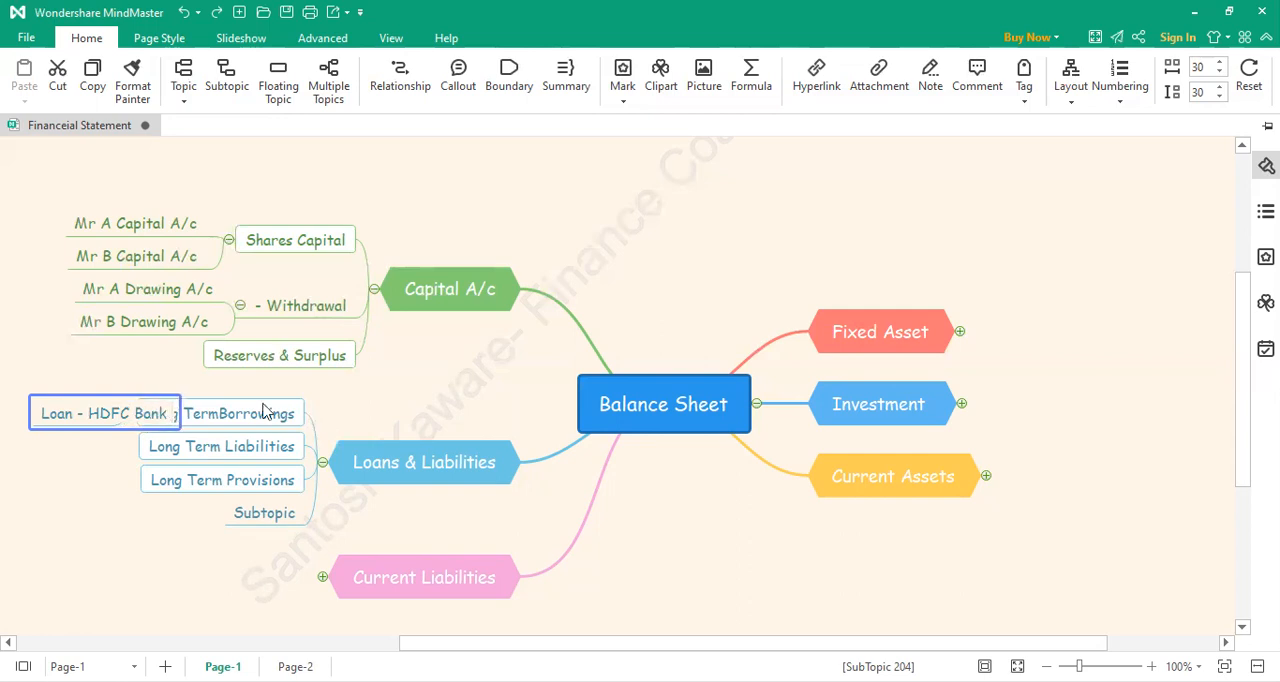
pyautogui.click(388, 391)
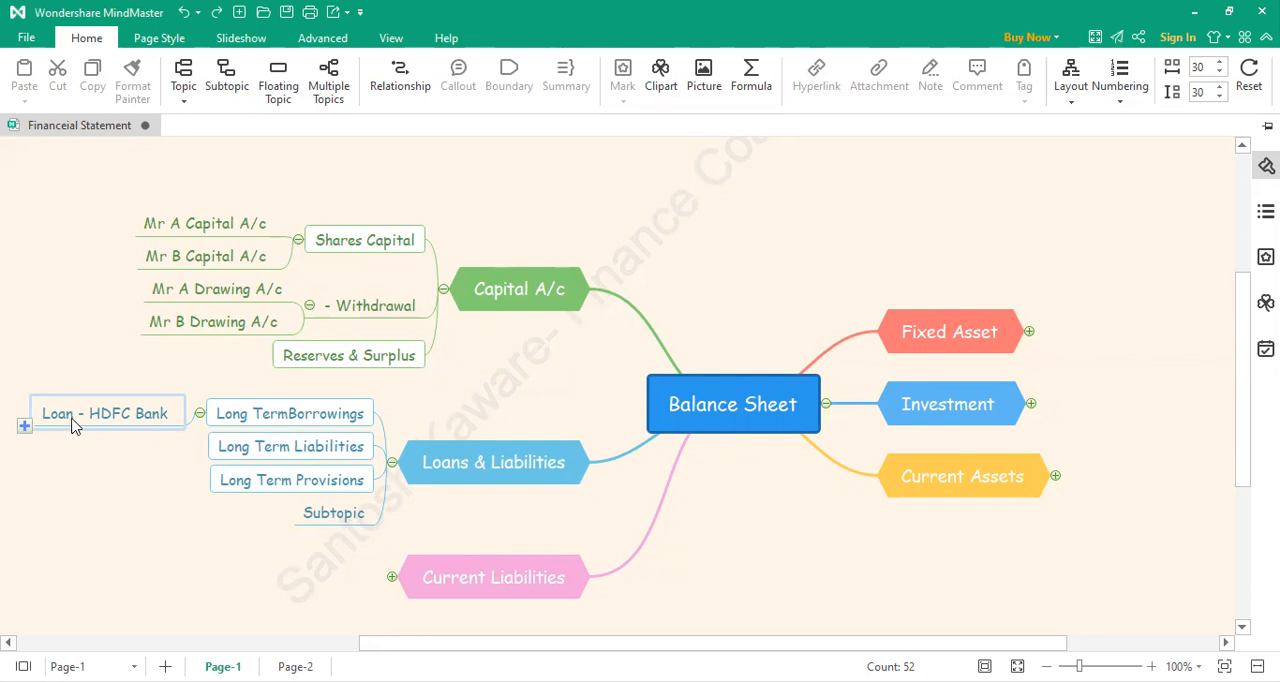
# Step: Append the loan account digits to the end of the "Loan - HDFC Bank" subtopic
pyautogui.doubleClick(172, 423)
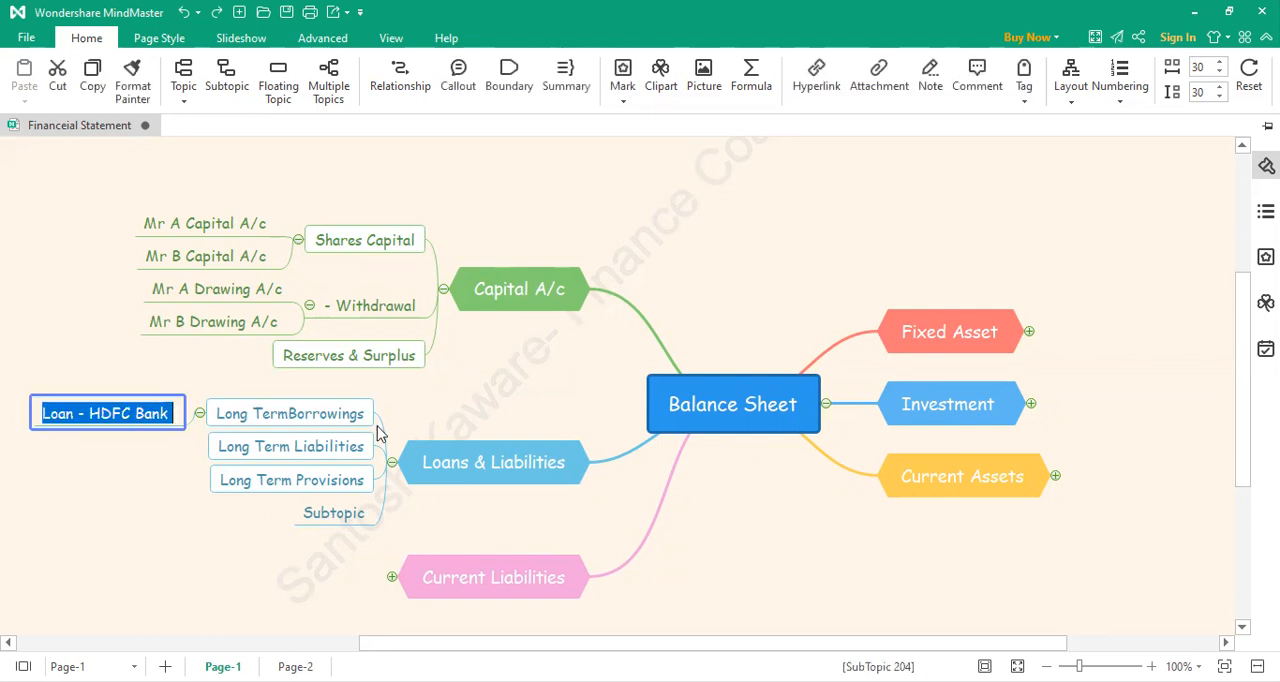
pyautogui.press('End')
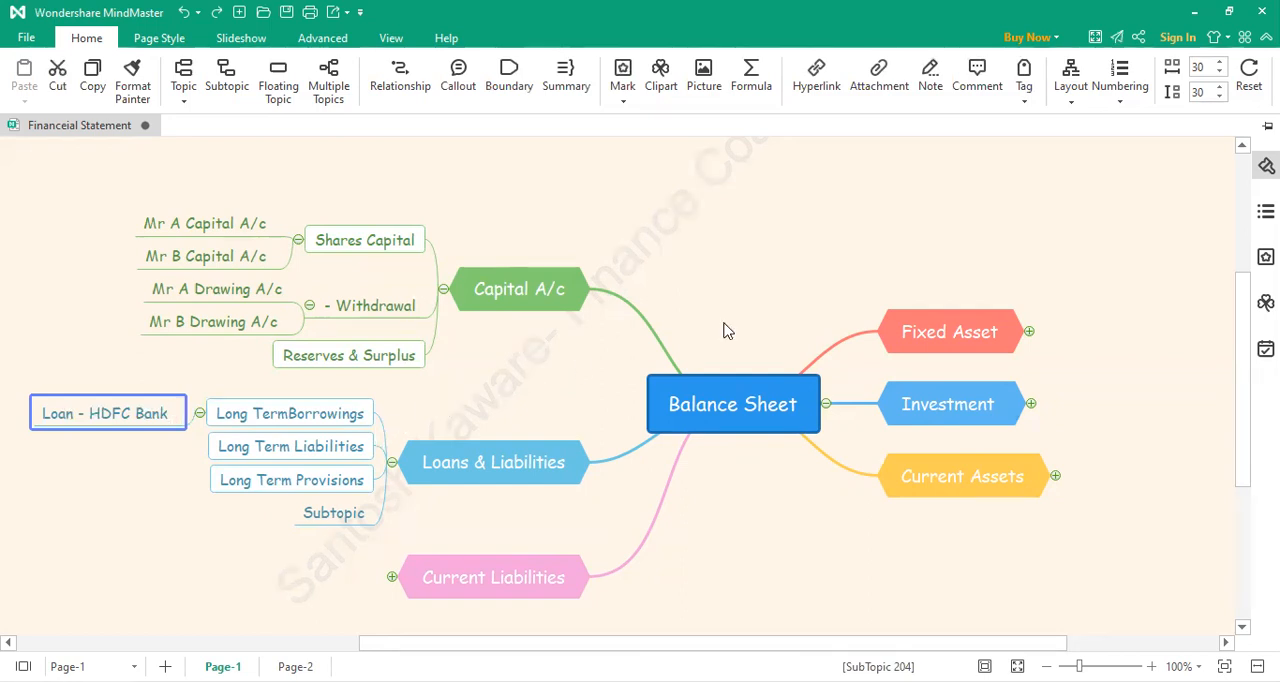
pyautogui.write('1234')
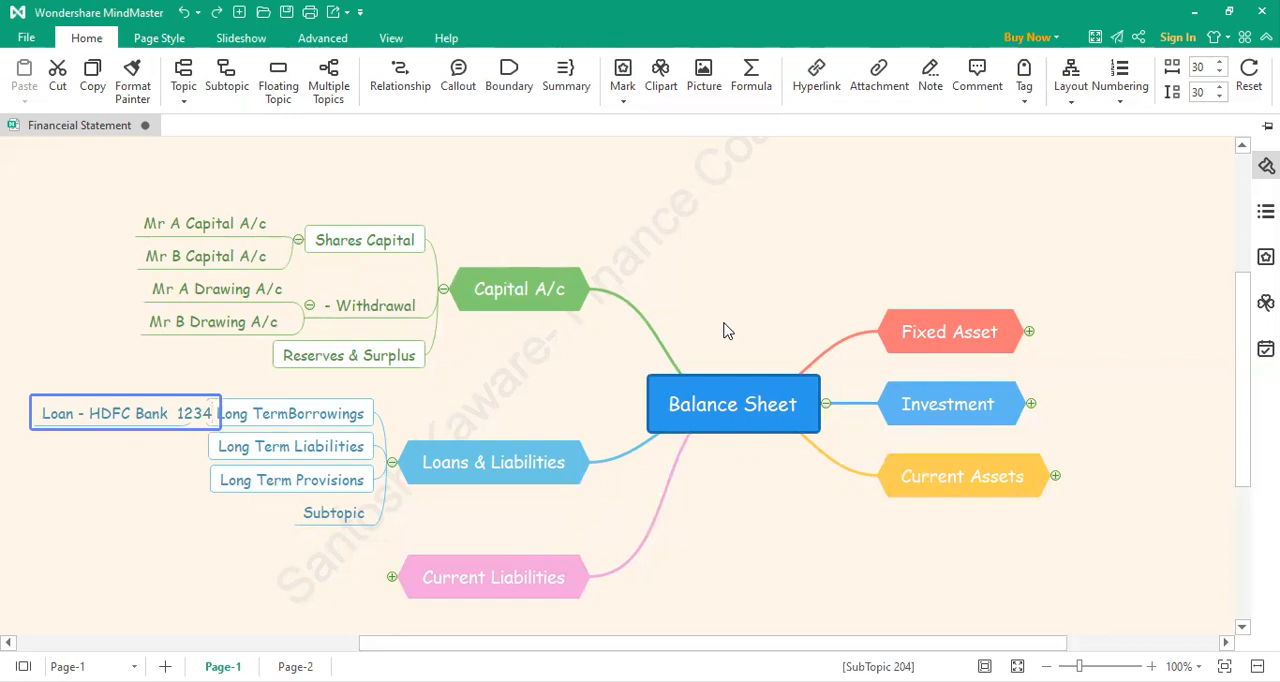
pyautogui.click(167, 473)
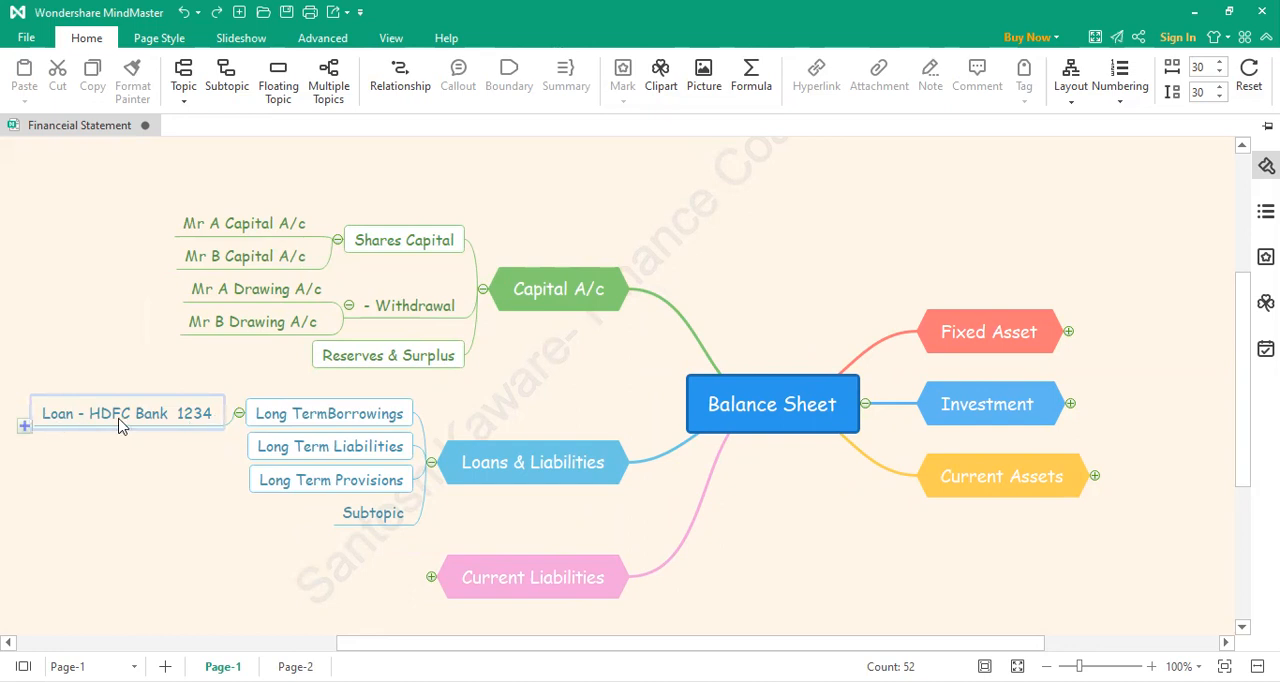
# Step: Add a second subtopic under Long TermBorrowings reading "Loan SBI" followed by the loan account digits
pyautogui.click(236, 427)
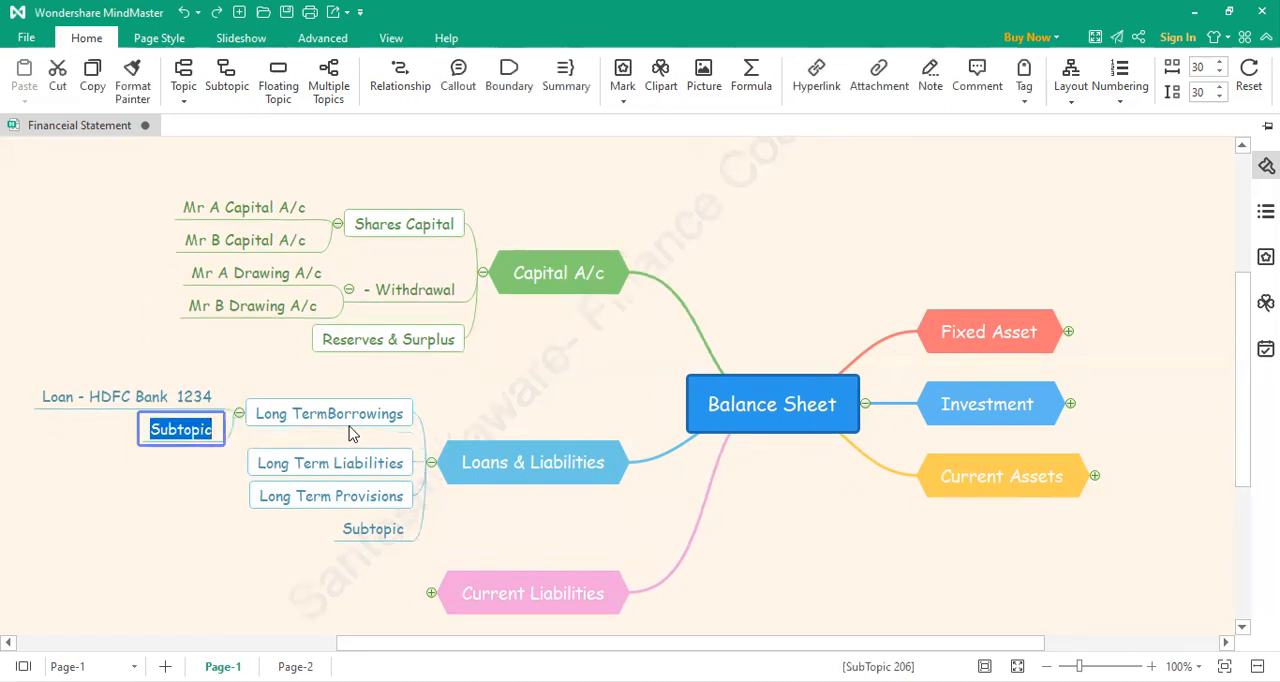
pyautogui.write('Loon ')
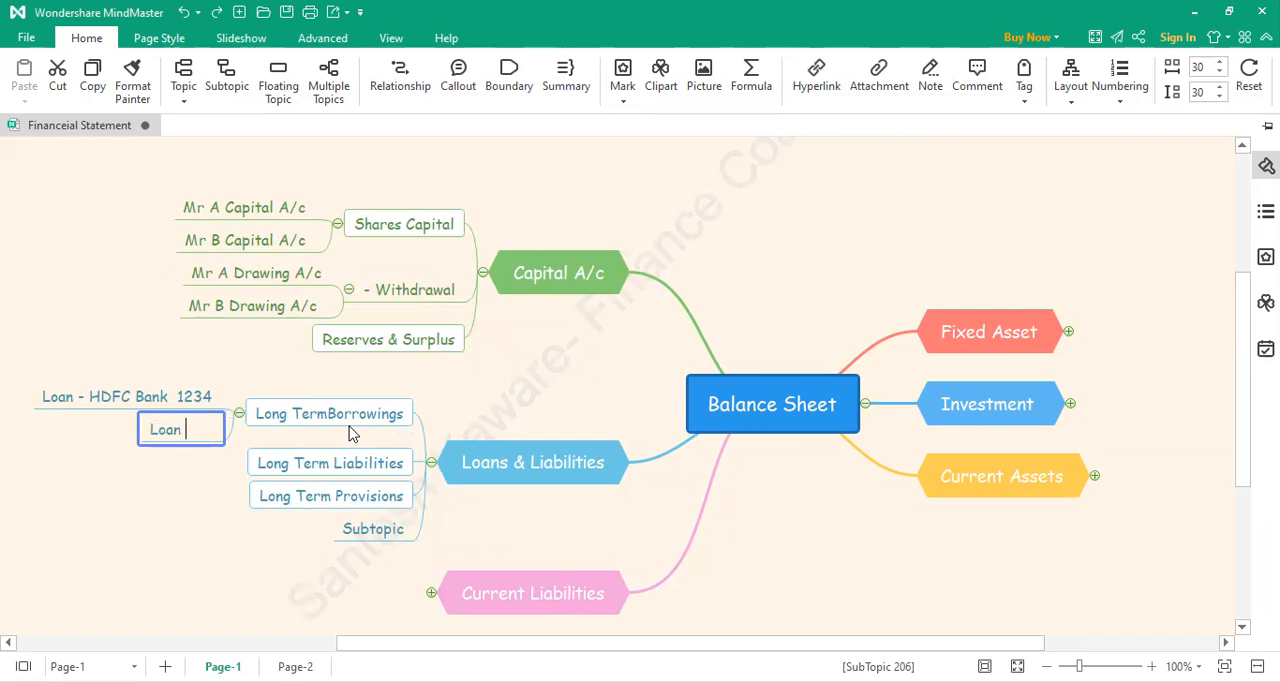
pyautogui.write('SBI 3216')
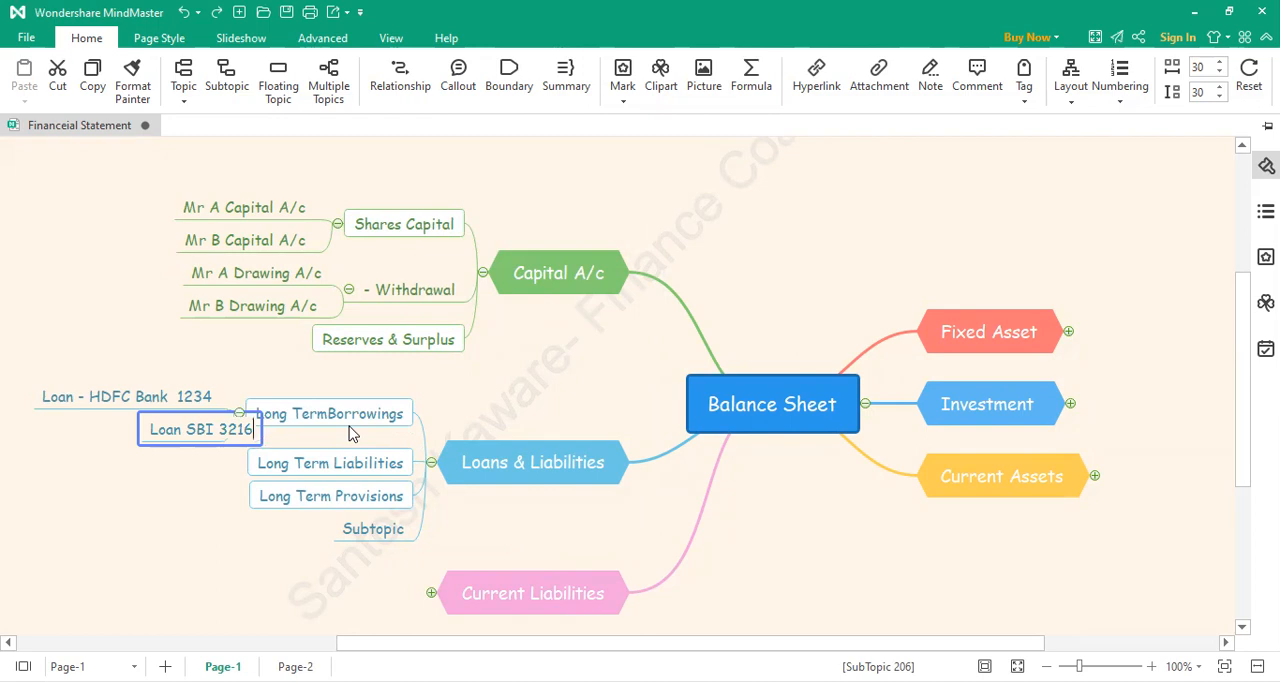
pyautogui.click(80, 572)
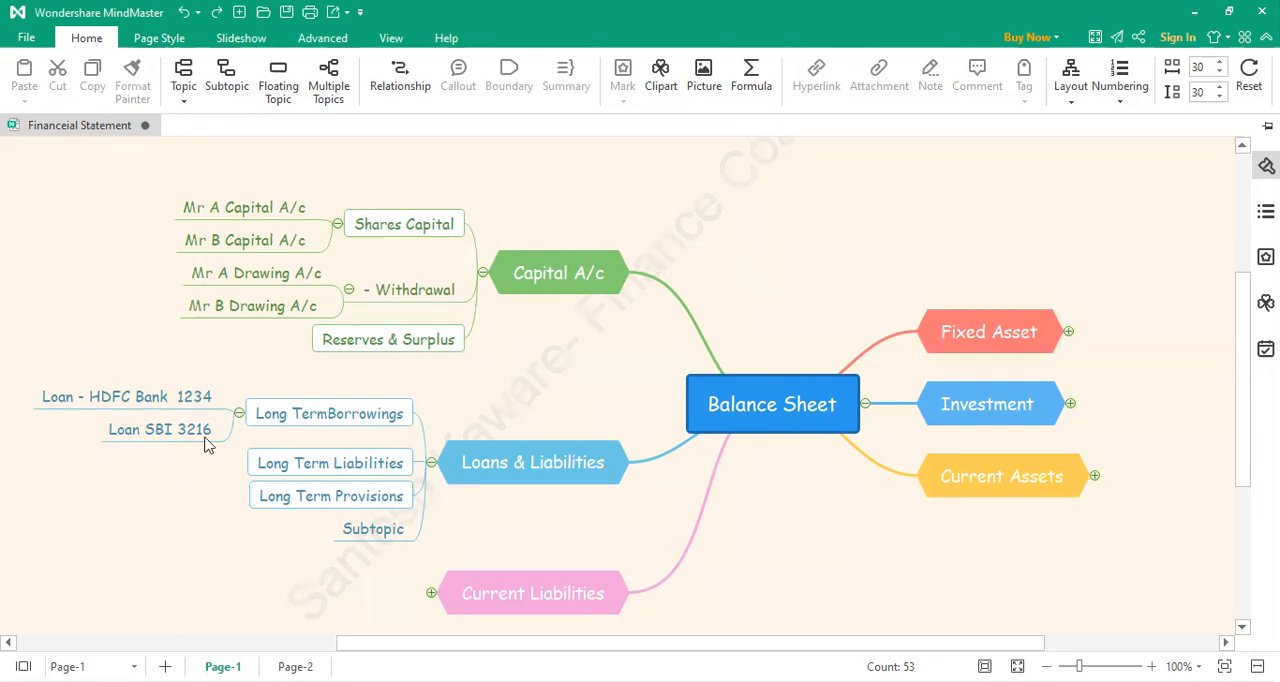
# Step: Add a subtopic reading "Mr XYZ" under Long Term Liabilities
pyautogui.click(332, 466)
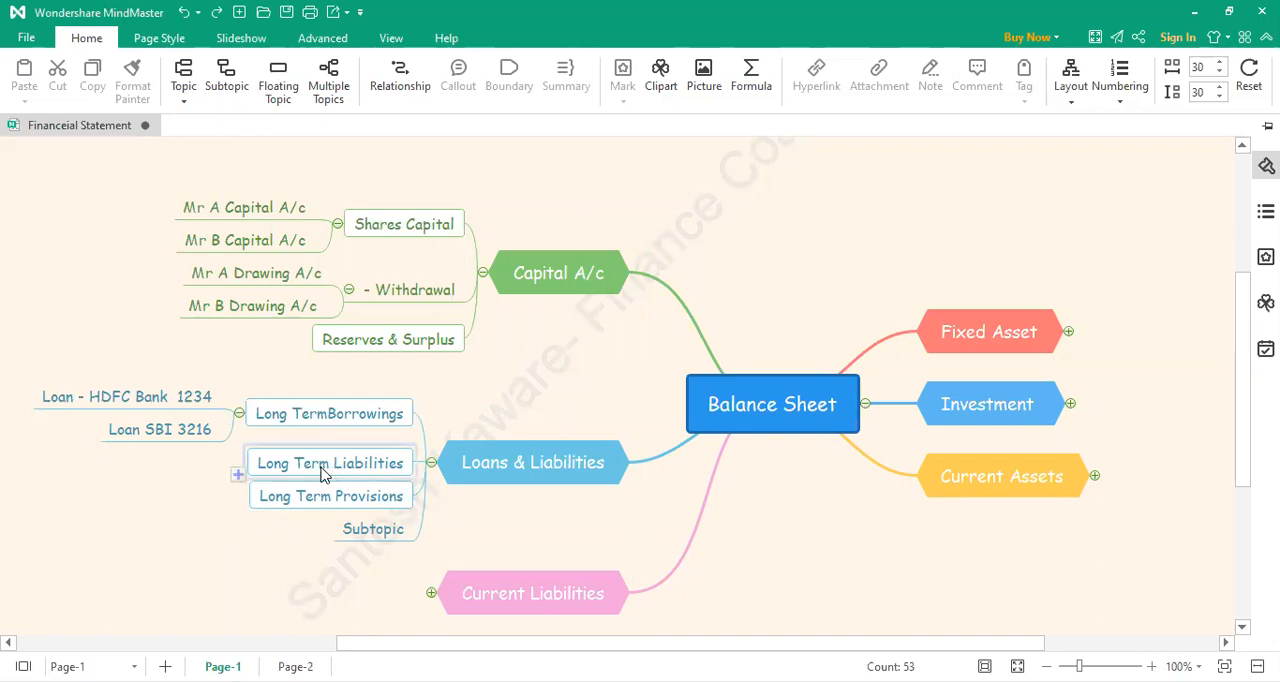
pyautogui.click(238, 474)
pyautogui.doubleClick(142, 472)
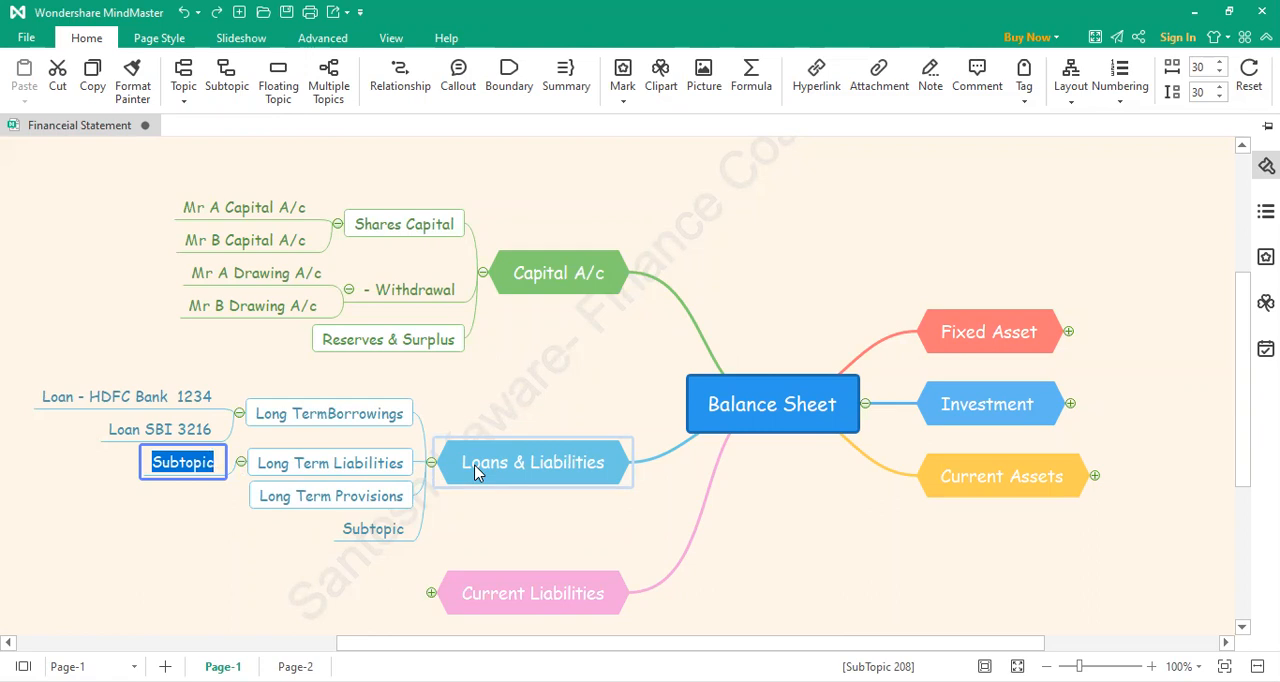
pyautogui.write('Mr XY')
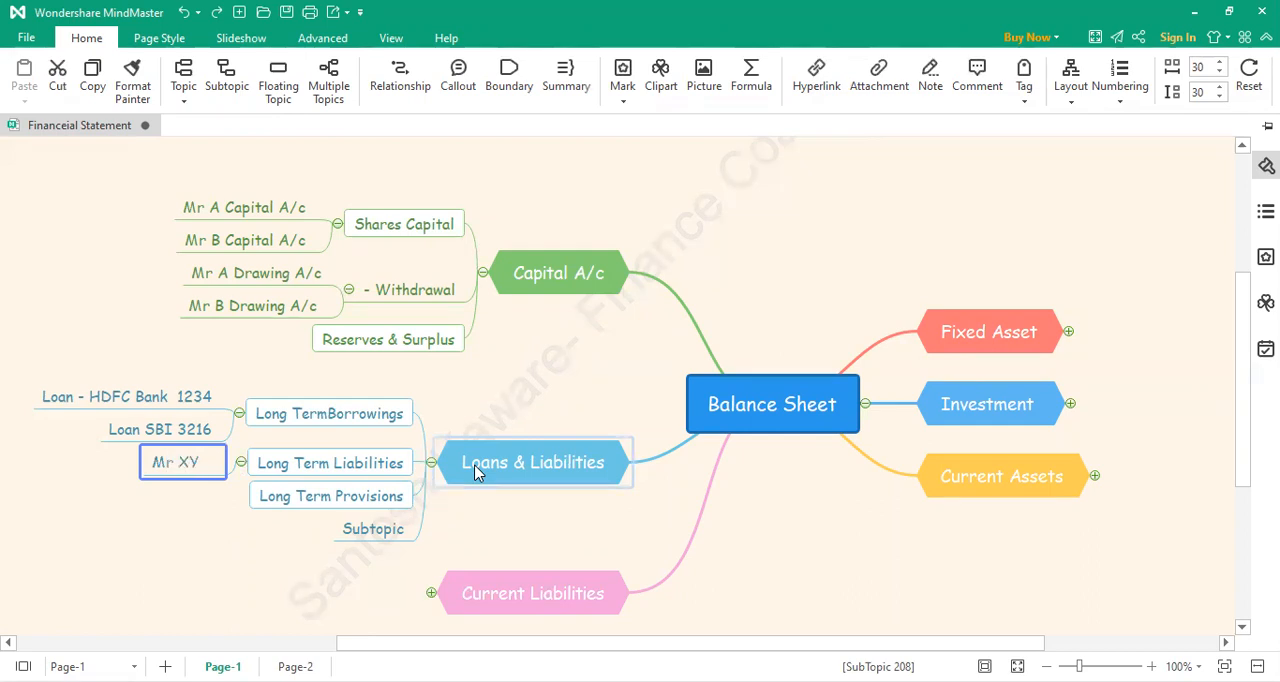
pyautogui.write('Z')
# Step: Prefix the "Mr XYZ" subtopic with "Loan- " so it reads "Loan- Mr XYZ"
pyautogui.press('Home')
pyautogui.write('LOan')
pyautogui.press('BackSpace')
pyautogui.press('BackSpace')
pyautogui.press('BackSpace')
pyautogui.press('BackSpace')
pyautogui.write('on')
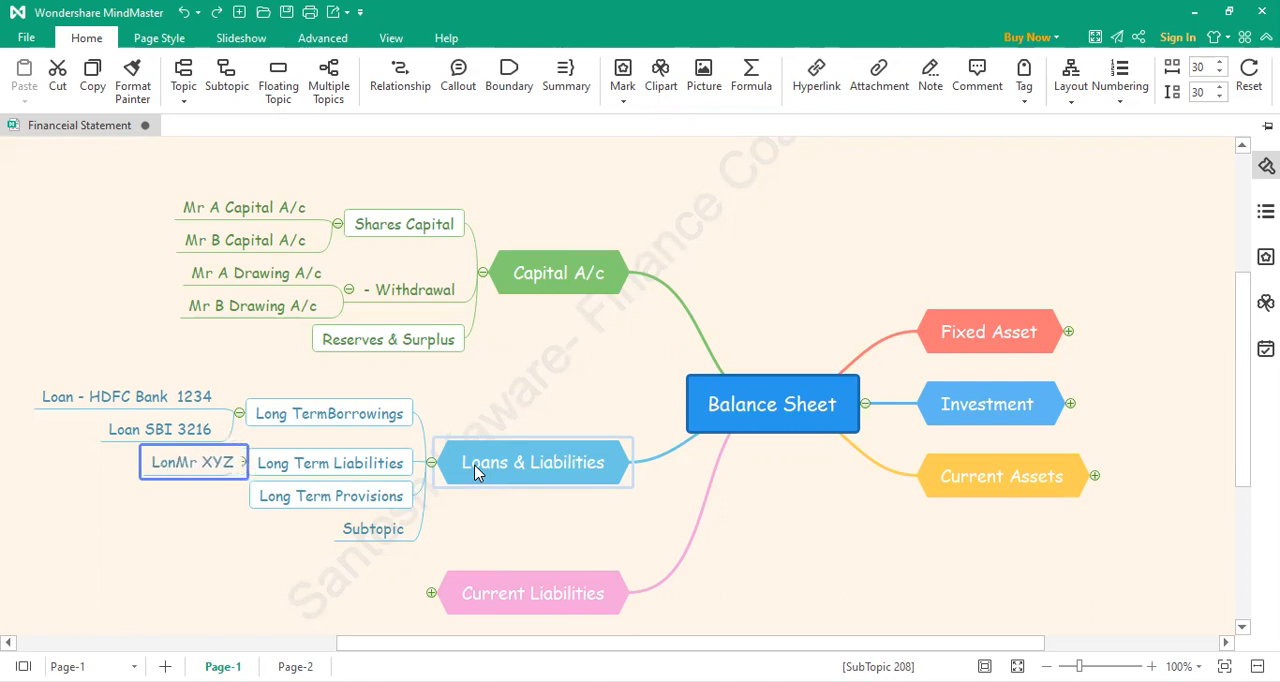
pyautogui.press('BackSpace')
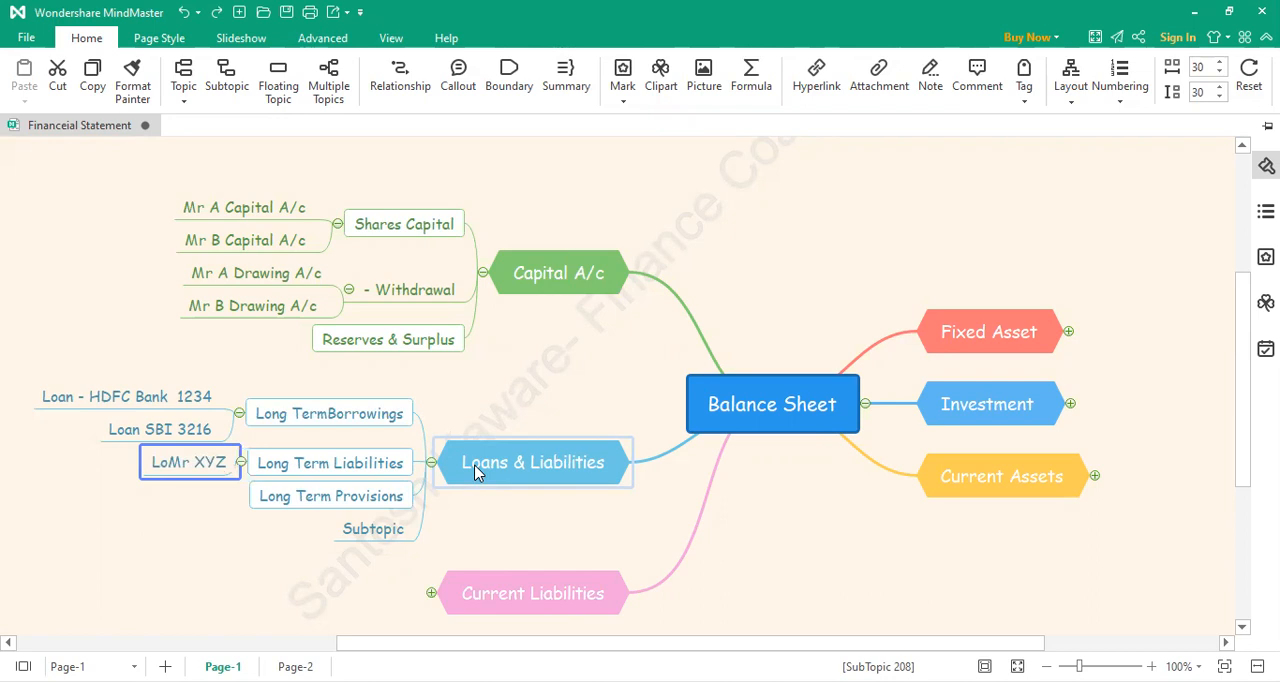
pyautogui.write('a')
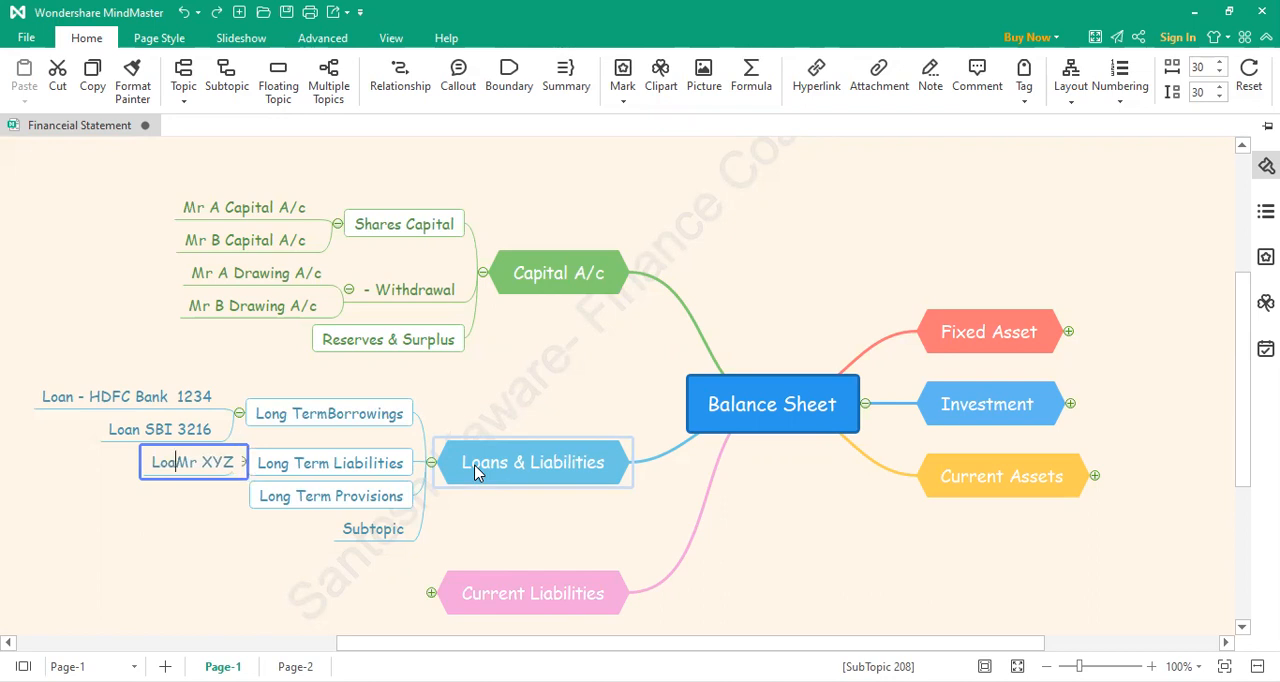
pyautogui.write('n-')
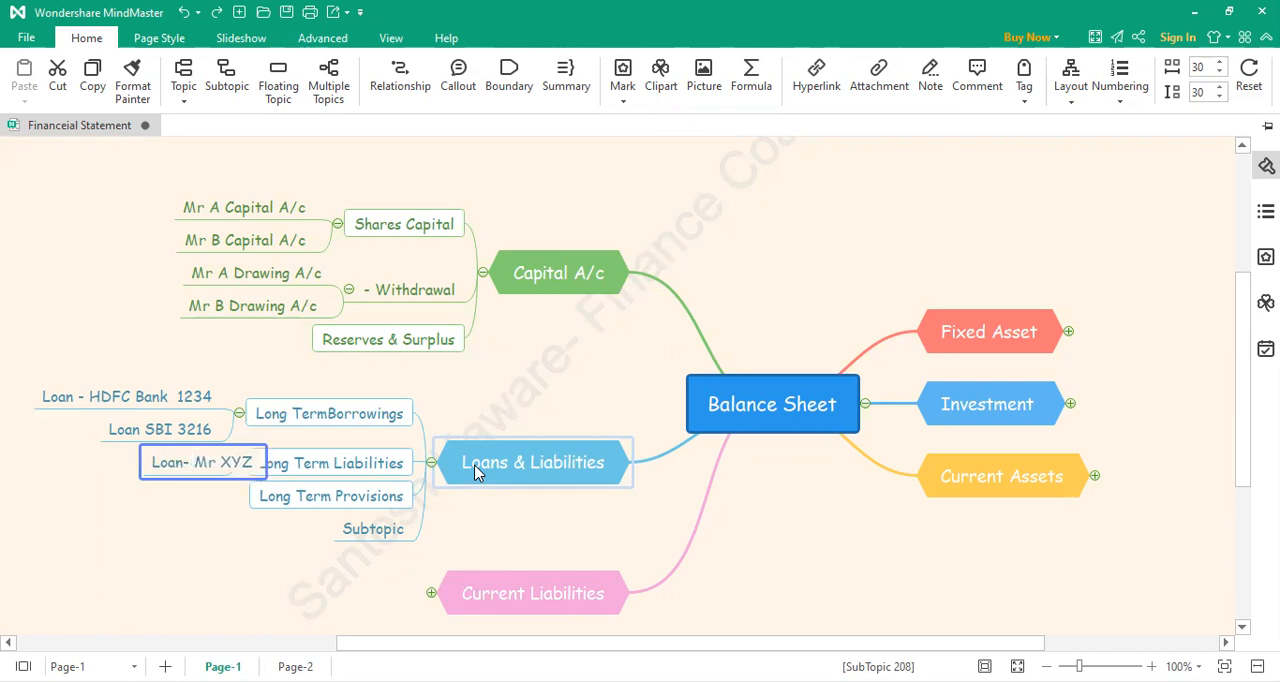
pyautogui.click(229, 500)
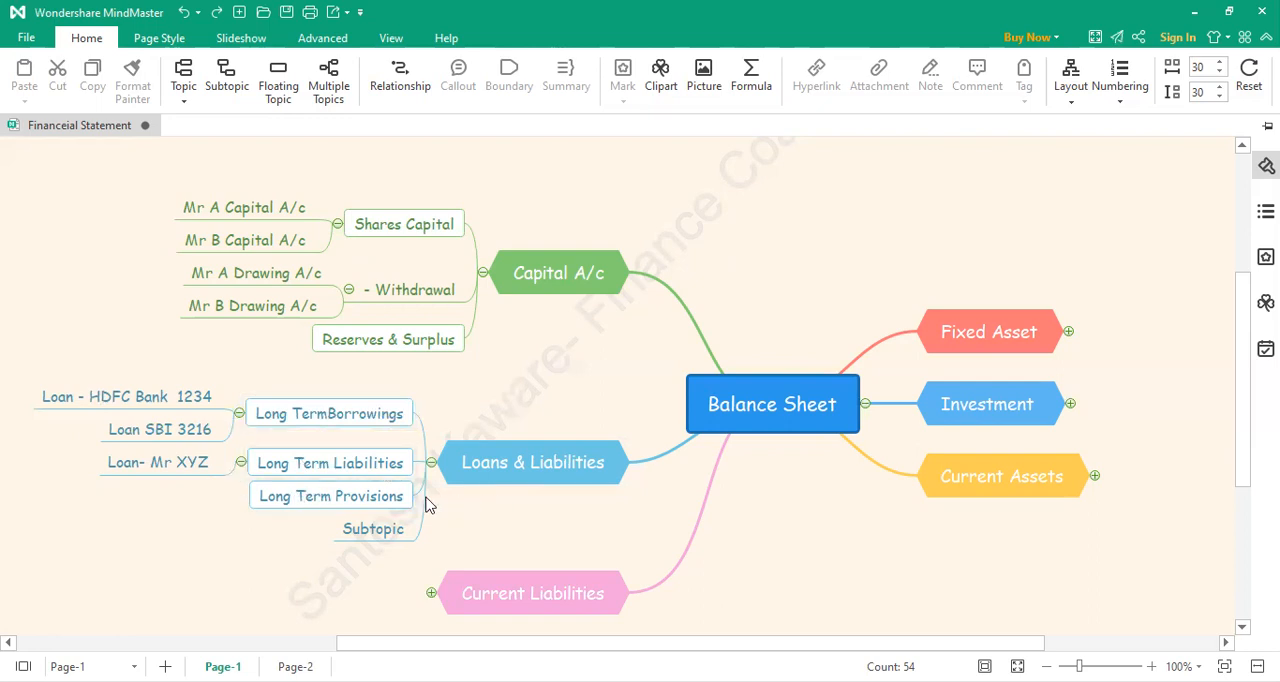
# Step: Collapse the Loans & Liabilities and Capital A/c branches and expand the Current Liabilities branch
pyautogui.scroll(-1, 430, 505)
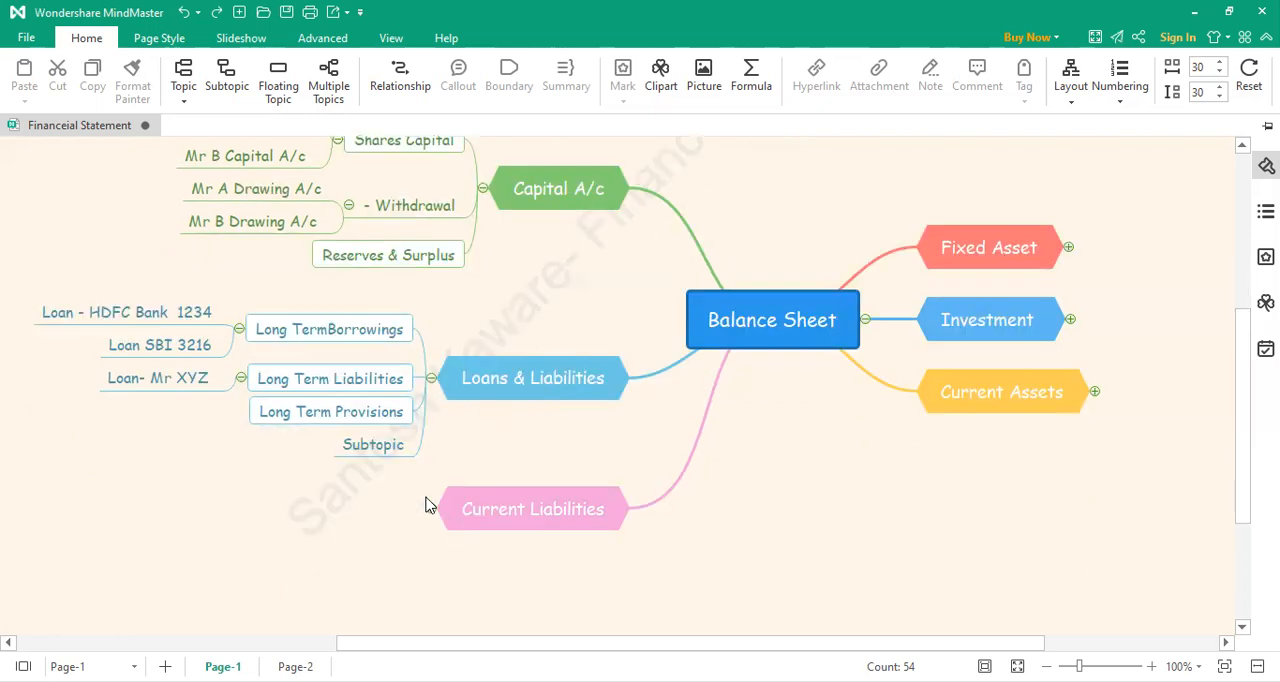
pyautogui.click(431, 379)
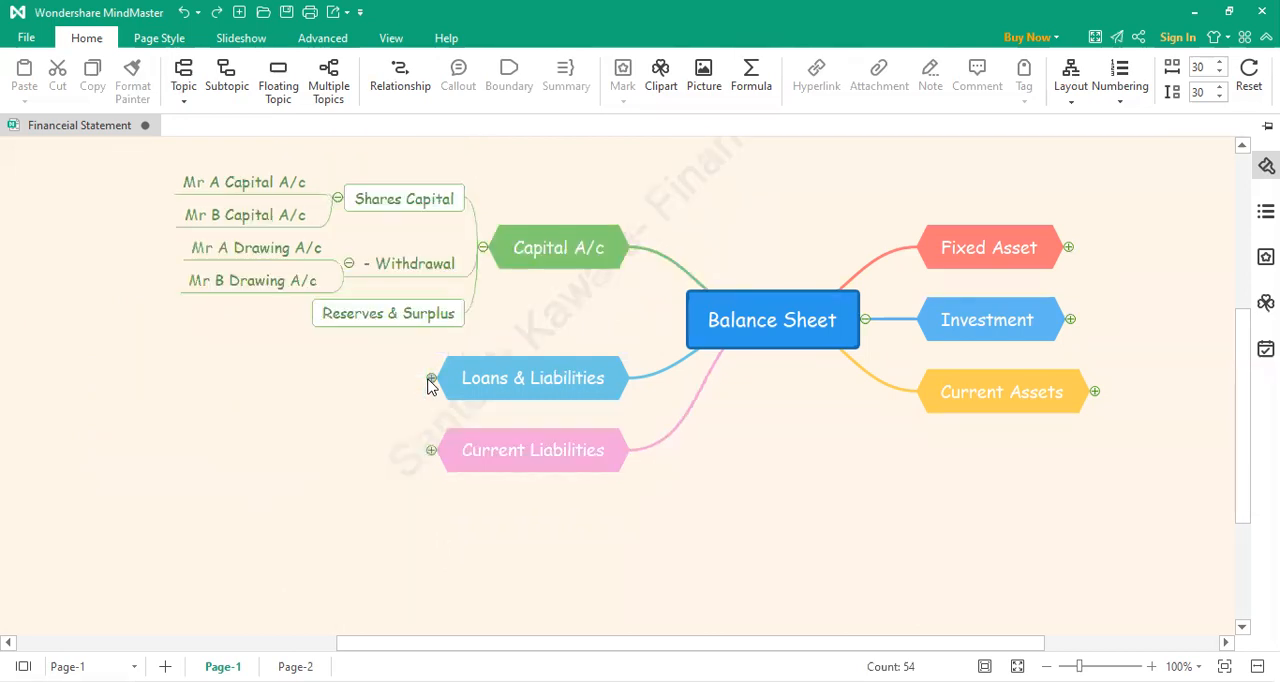
pyautogui.click(483, 247)
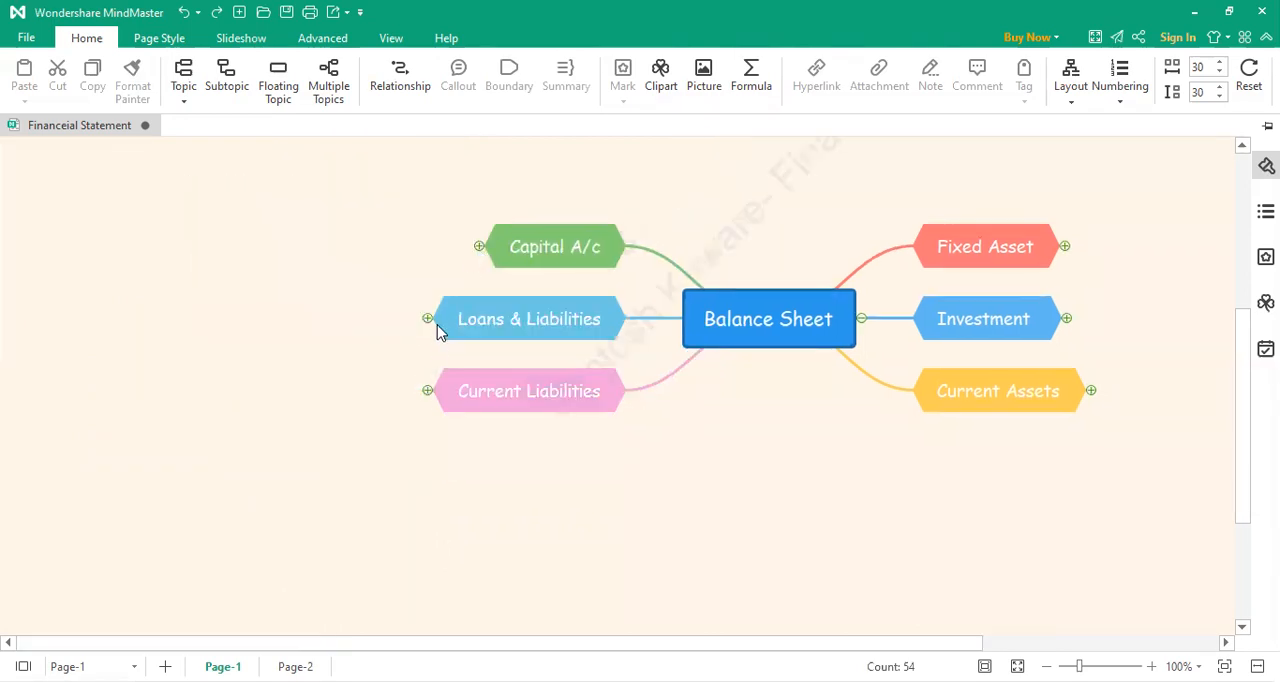
pyautogui.click(427, 391)
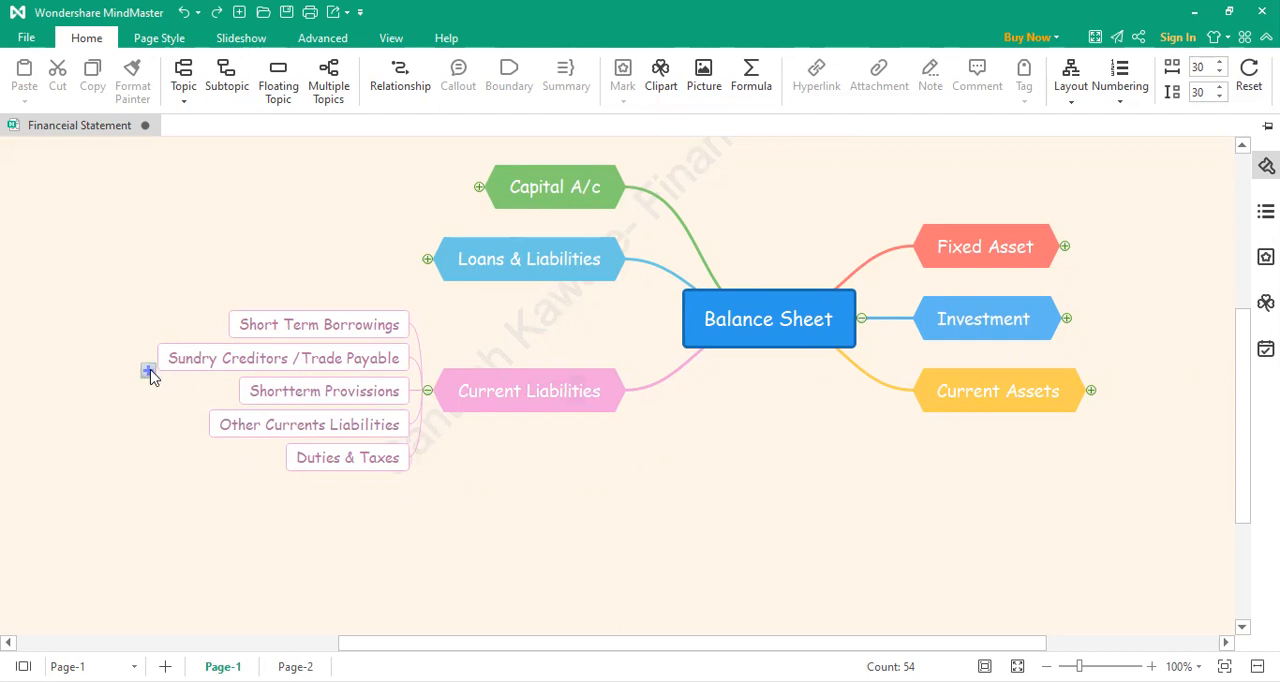
# Step: Add a subtopic "Shri Ganesh Enterprises" under Sundry Creditors /Trade Payable
pyautogui.click(148, 372)
pyautogui.doubleClick(97, 363)
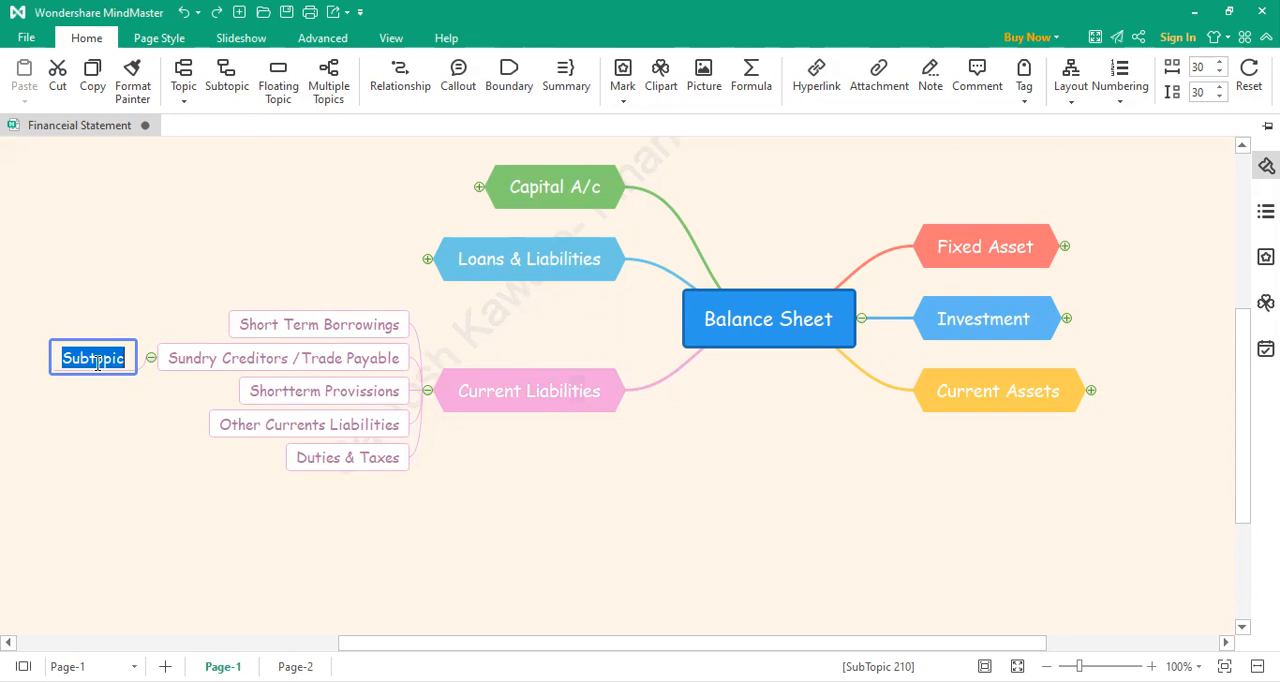
pyautogui.write('Sgri')
pyautogui.press('BackSpace')
pyautogui.press('BackSpace')
pyautogui.press('BackSpace')
pyautogui.write('Hri')
pyautogui.press('BackSpace')
pyautogui.press('BackSpace')
pyautogui.press('BackSpace')
pyautogui.write('hr')
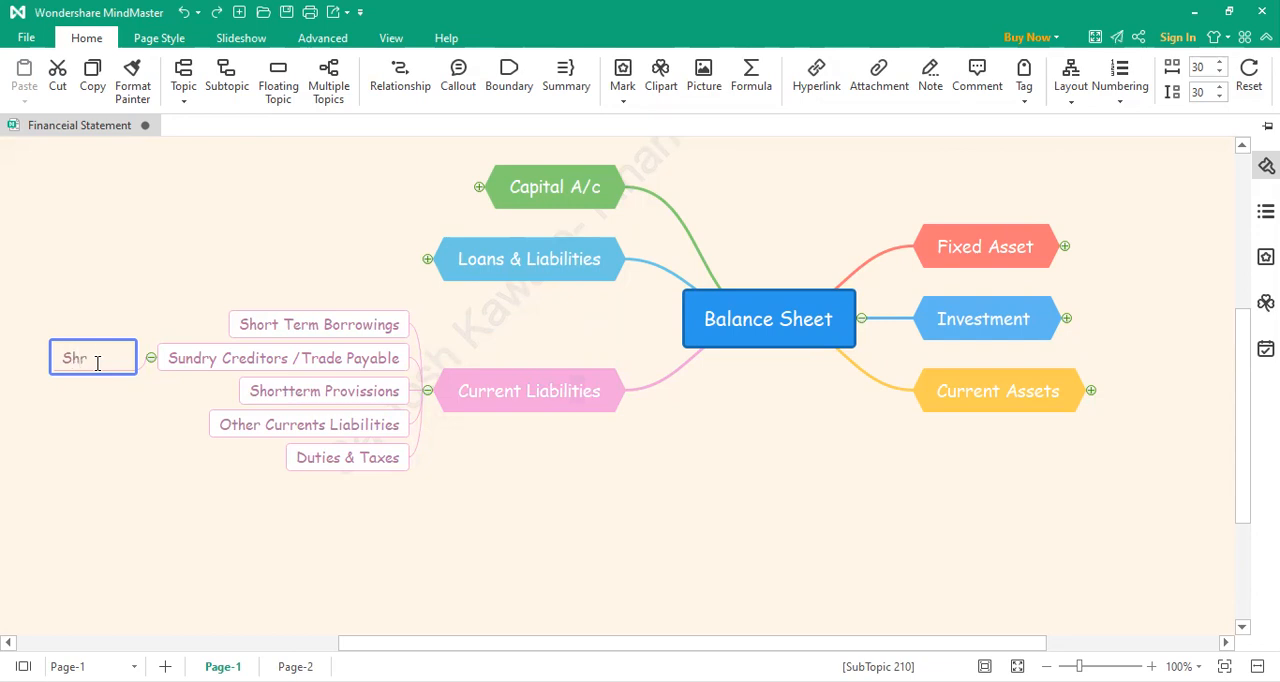
pyautogui.write('i Sanesh ')
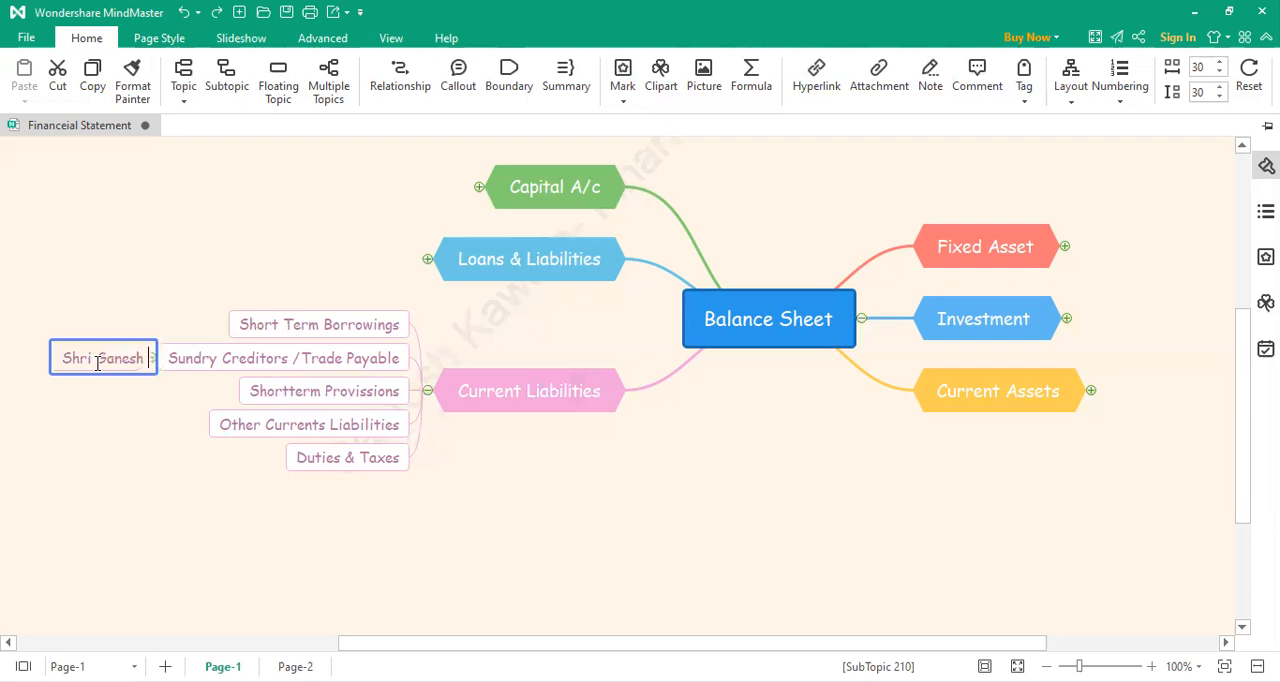
pyautogui.write('Enter')
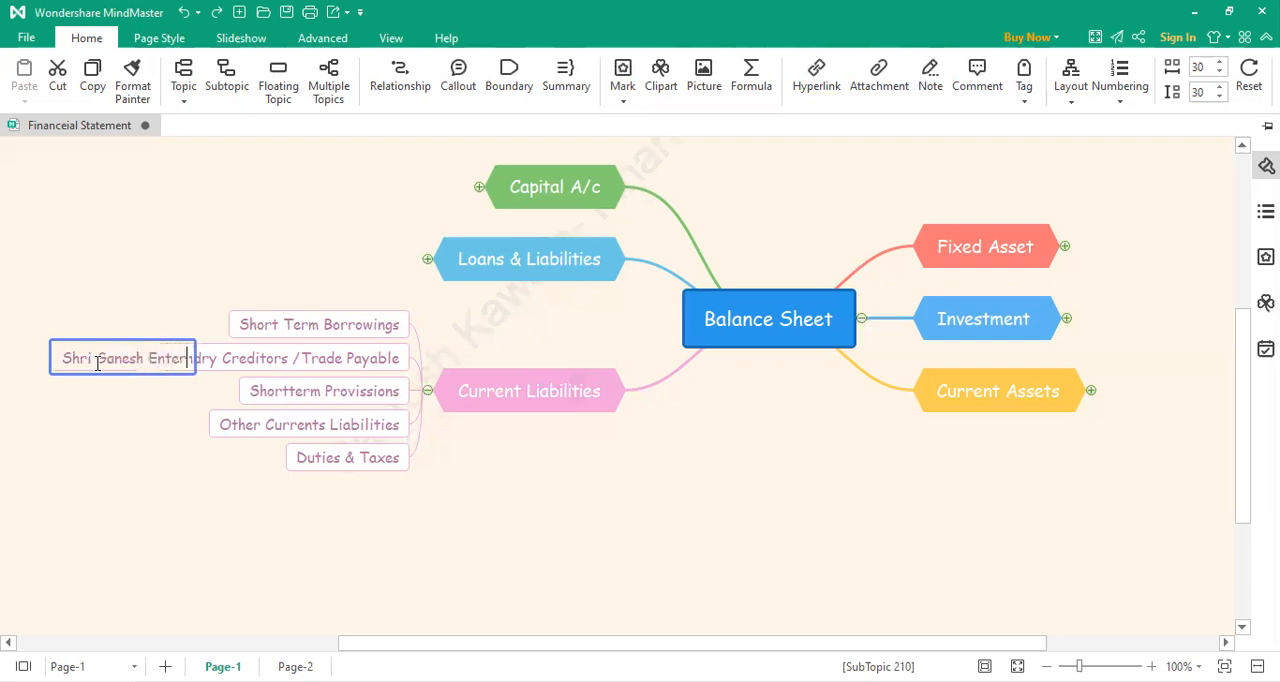
pyautogui.write('prises')
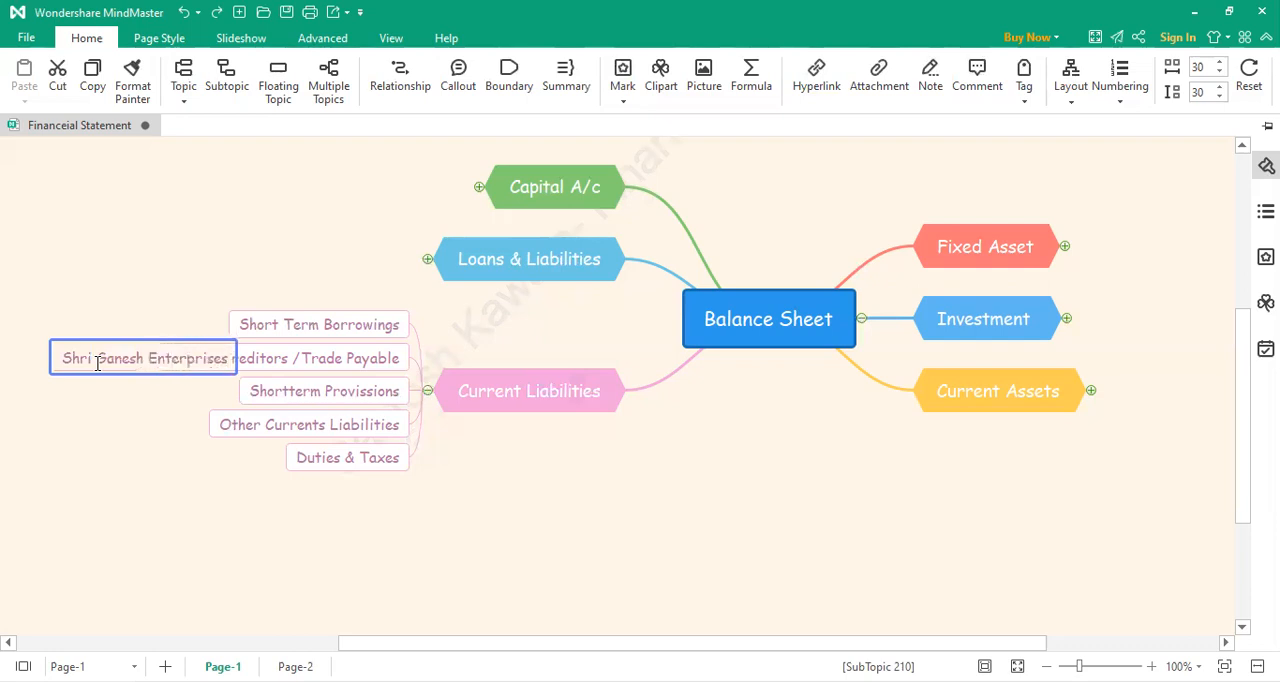
pyautogui.click(138, 310)
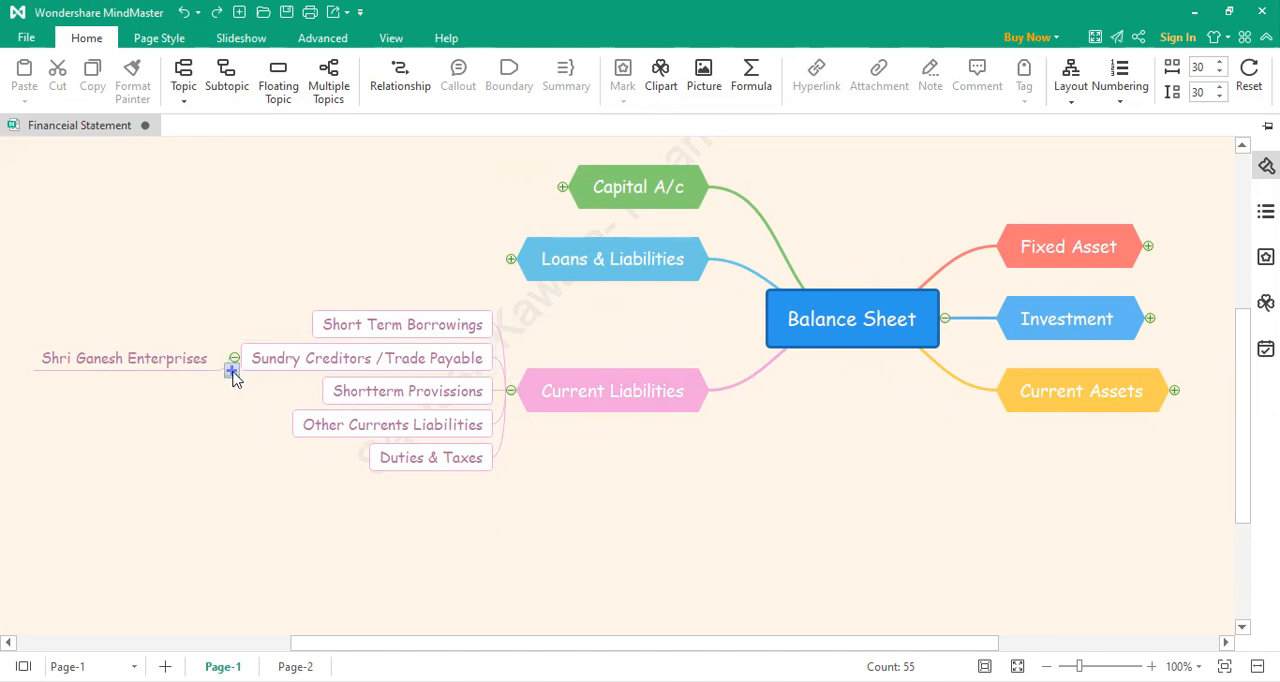
# Step: Add a second subtopic "H P" under Sundry Creditors /Trade Payable
pyautogui.click(231, 371)
pyautogui.doubleClick(172, 377)
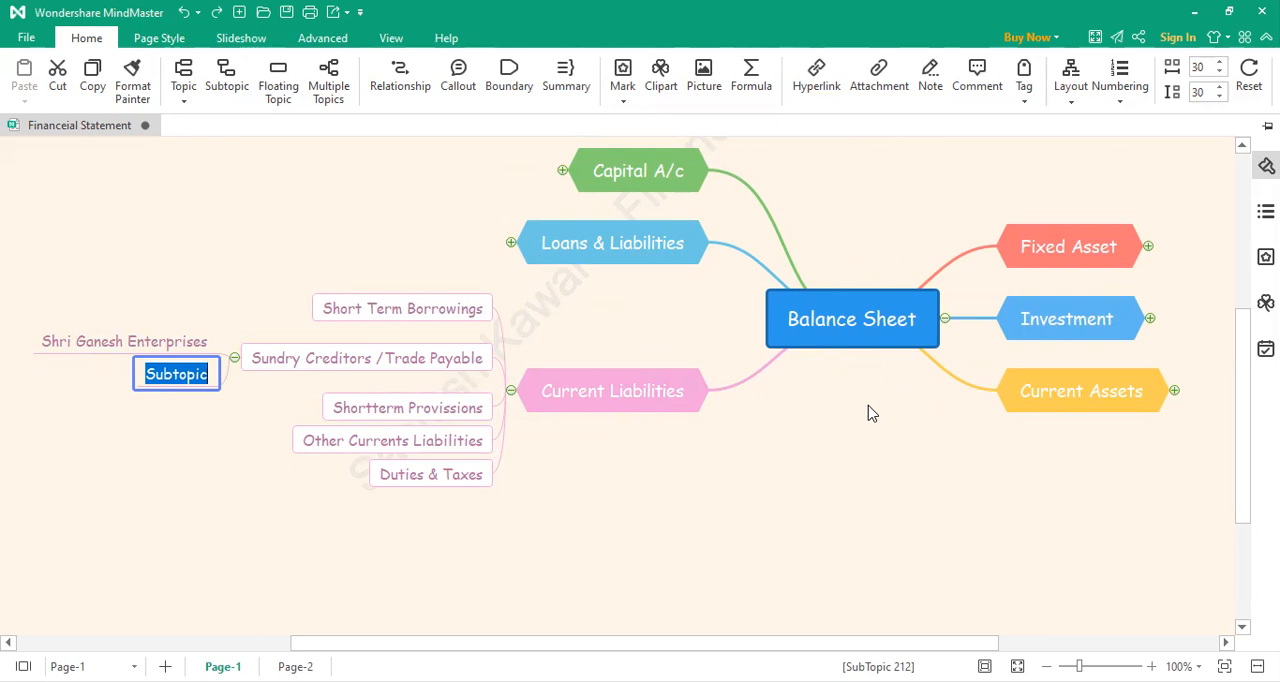
pyautogui.write('H P')
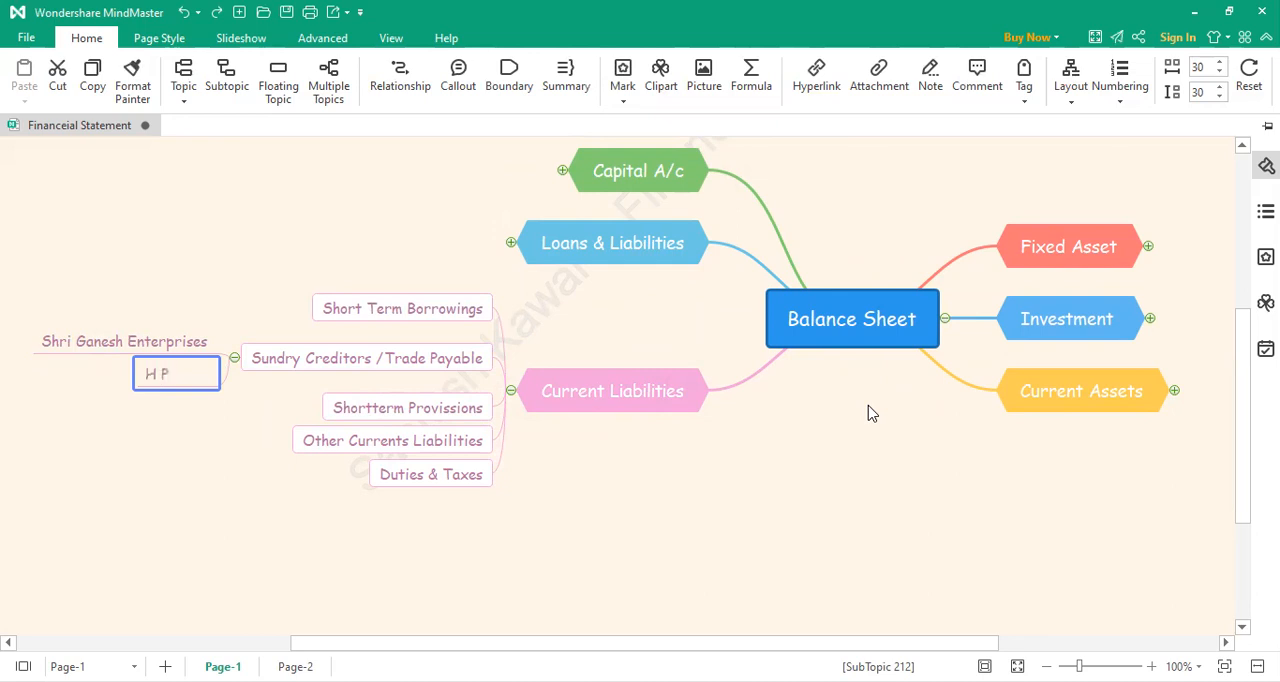
pyautogui.click(131, 490)
pyautogui.click(131, 497)
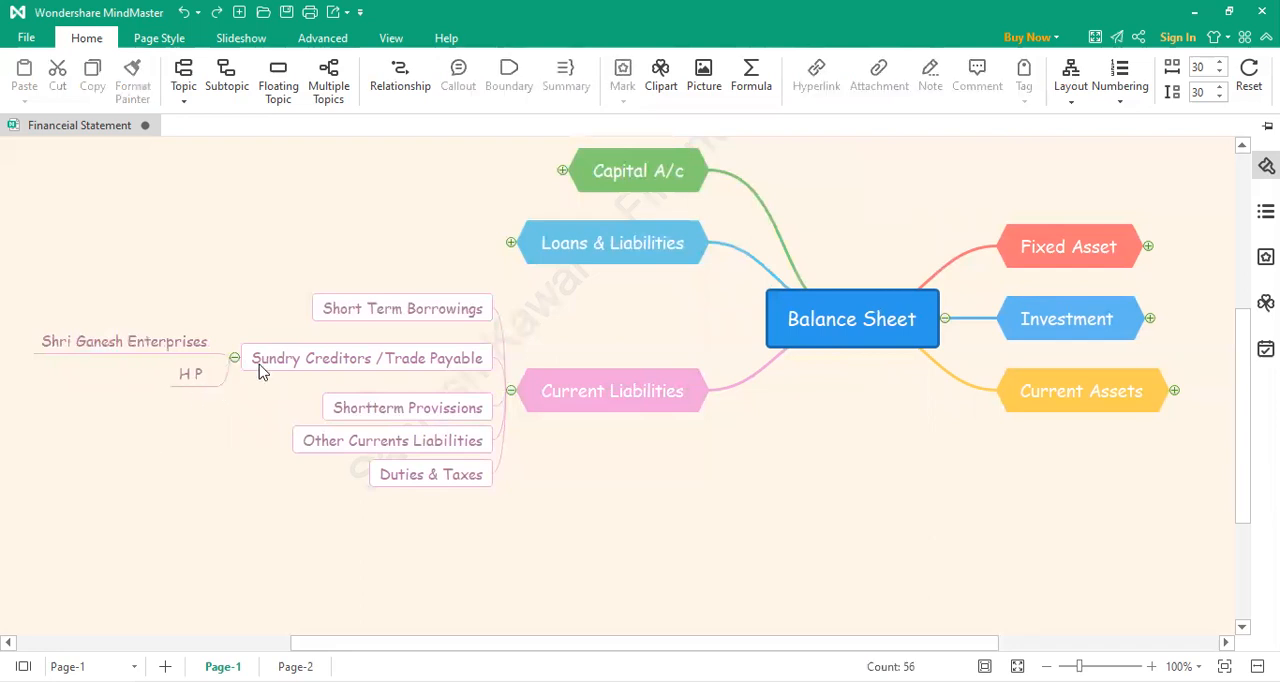
# Step: Add a third subtopic under Sundry Creditors /Trade Payable, keeping its default text
pyautogui.click(231, 372)
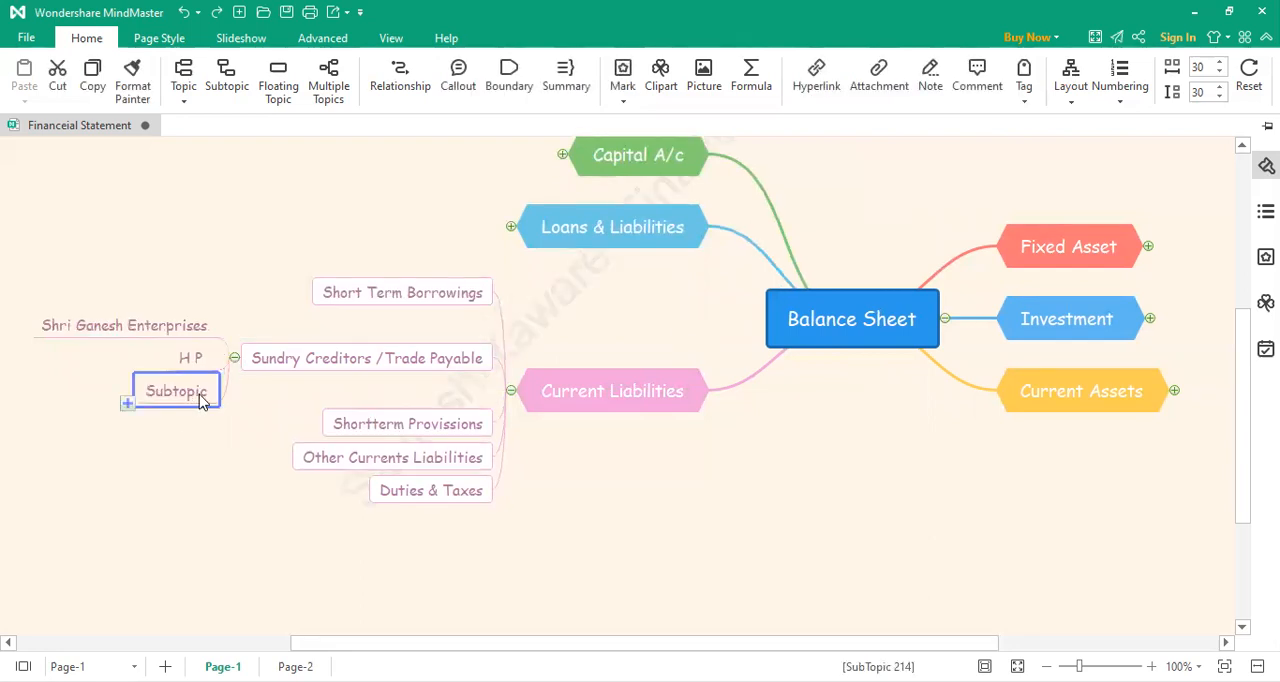
pyautogui.doubleClick(200, 395)
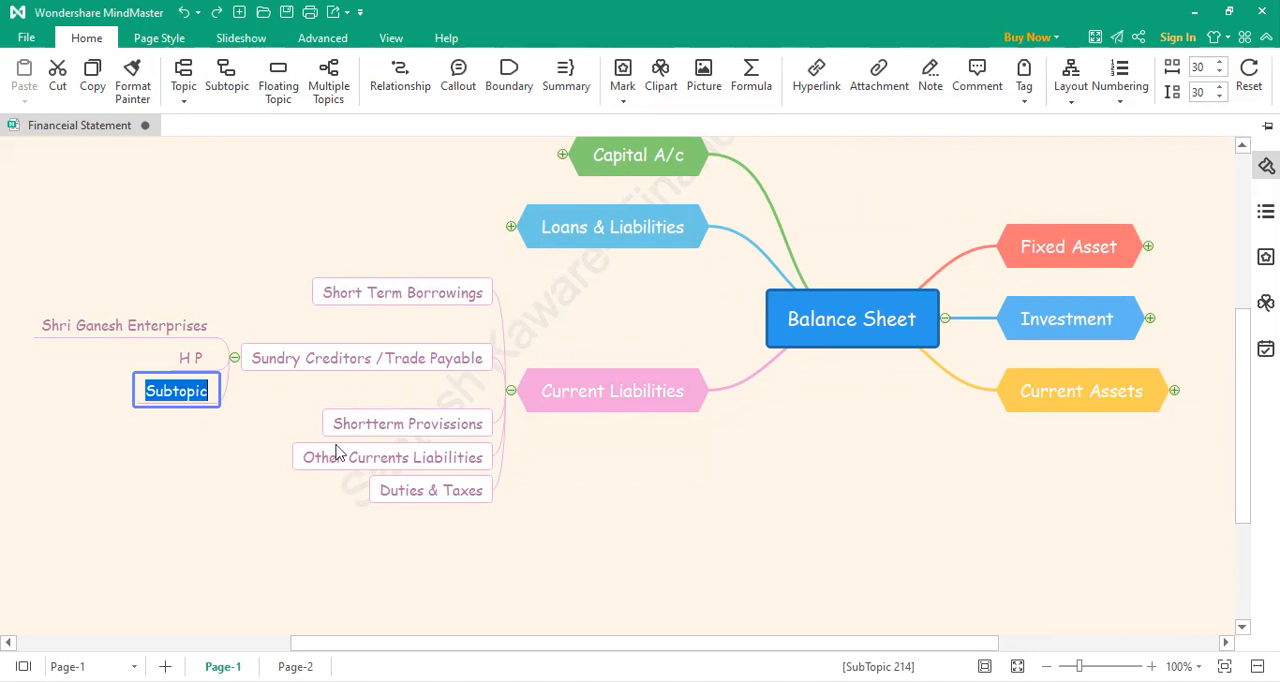
pyautogui.click(216, 493)
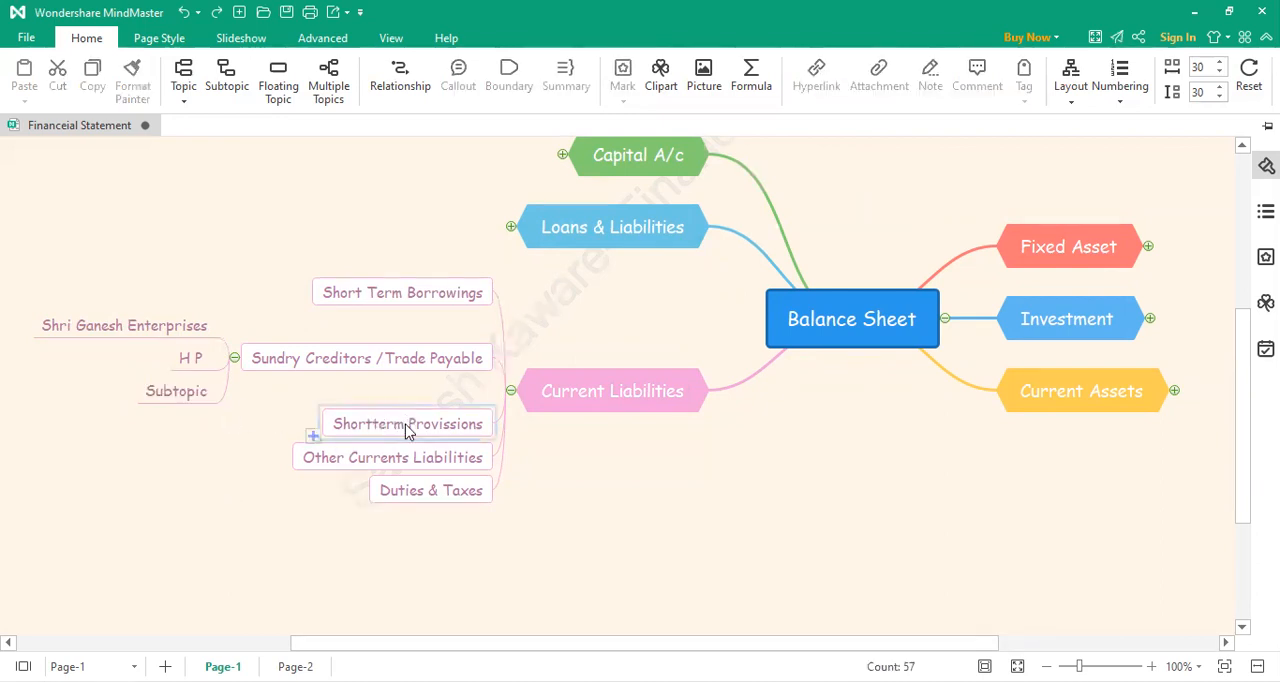
# Step: Add a subtopic reading "GST Payble" under Shortterm Provissions
pyautogui.click(313, 438)
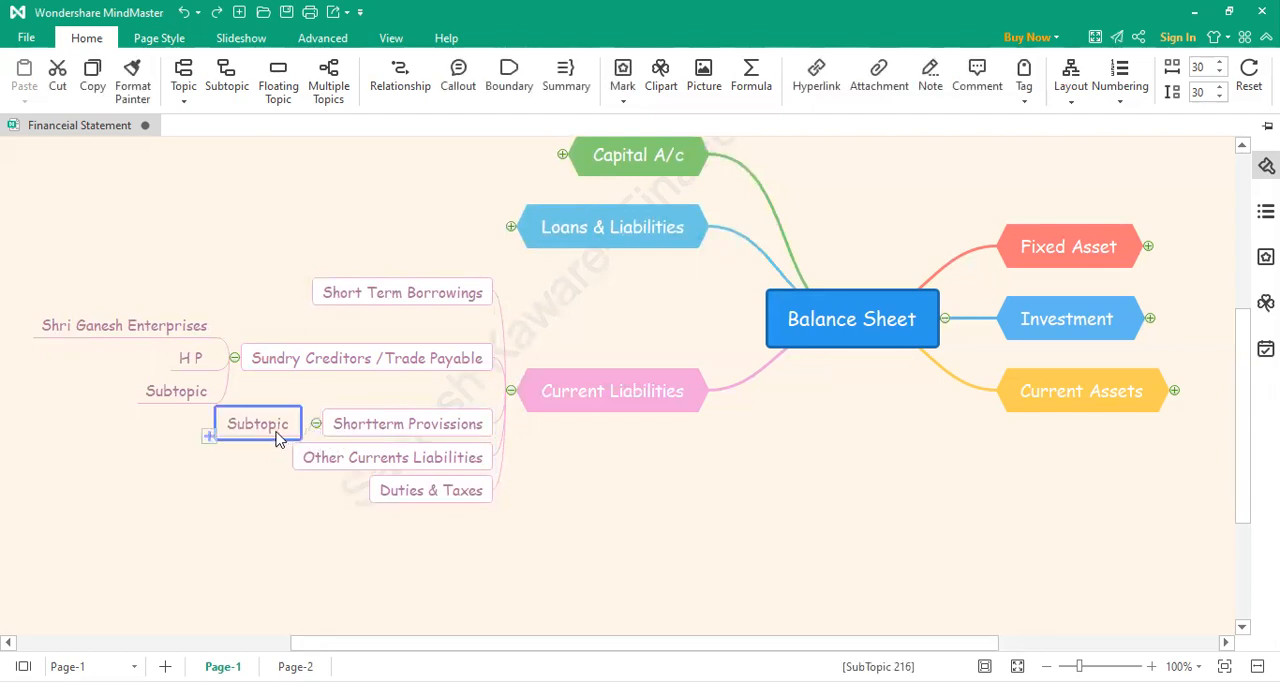
pyautogui.doubleClick(276, 428)
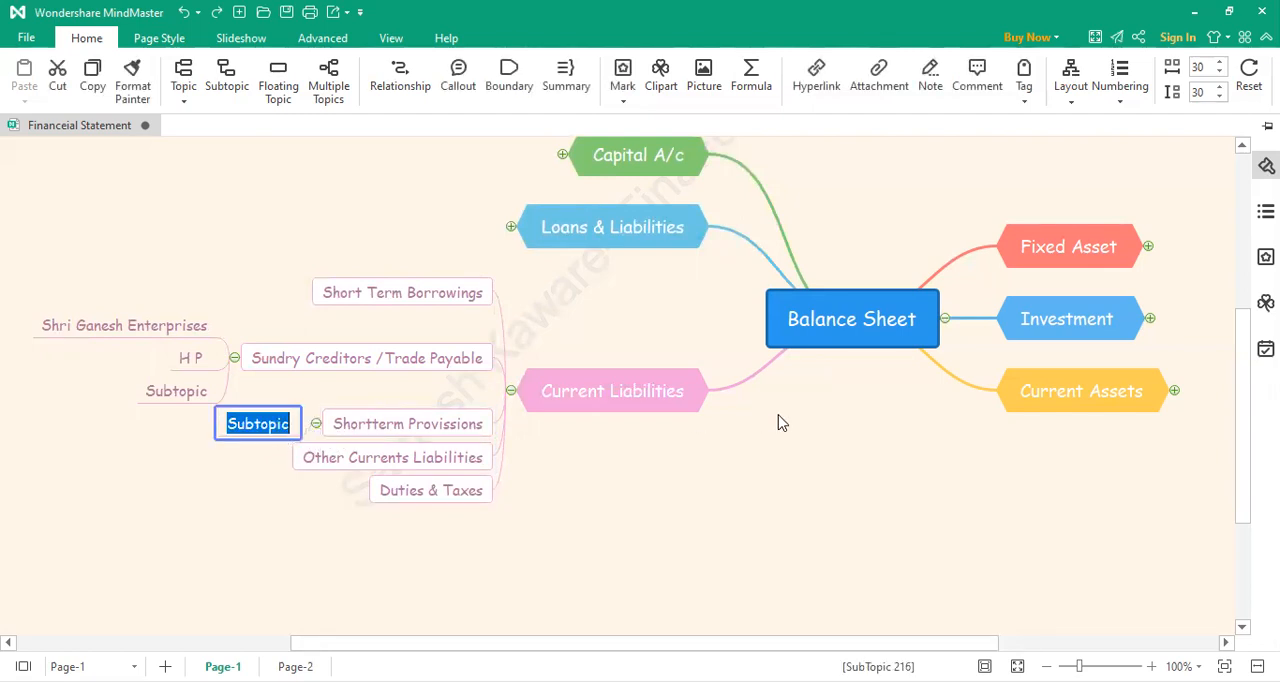
pyautogui.write('GS')
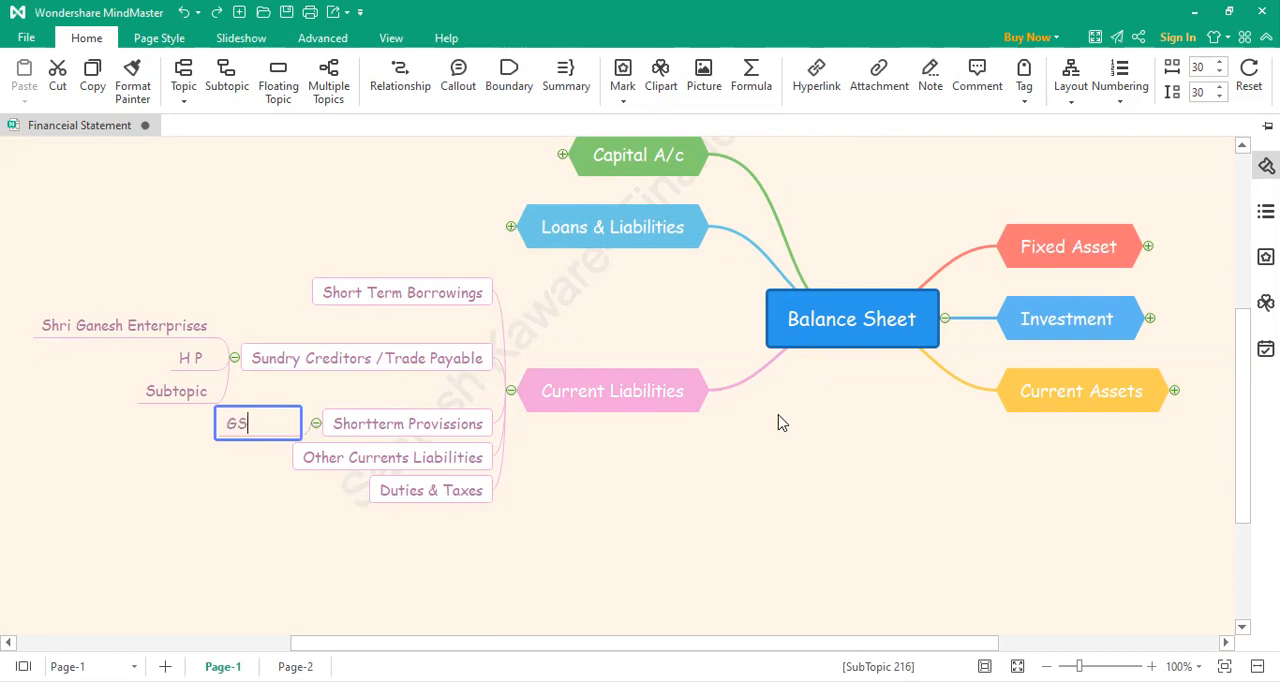
pyautogui.write('T Payble')
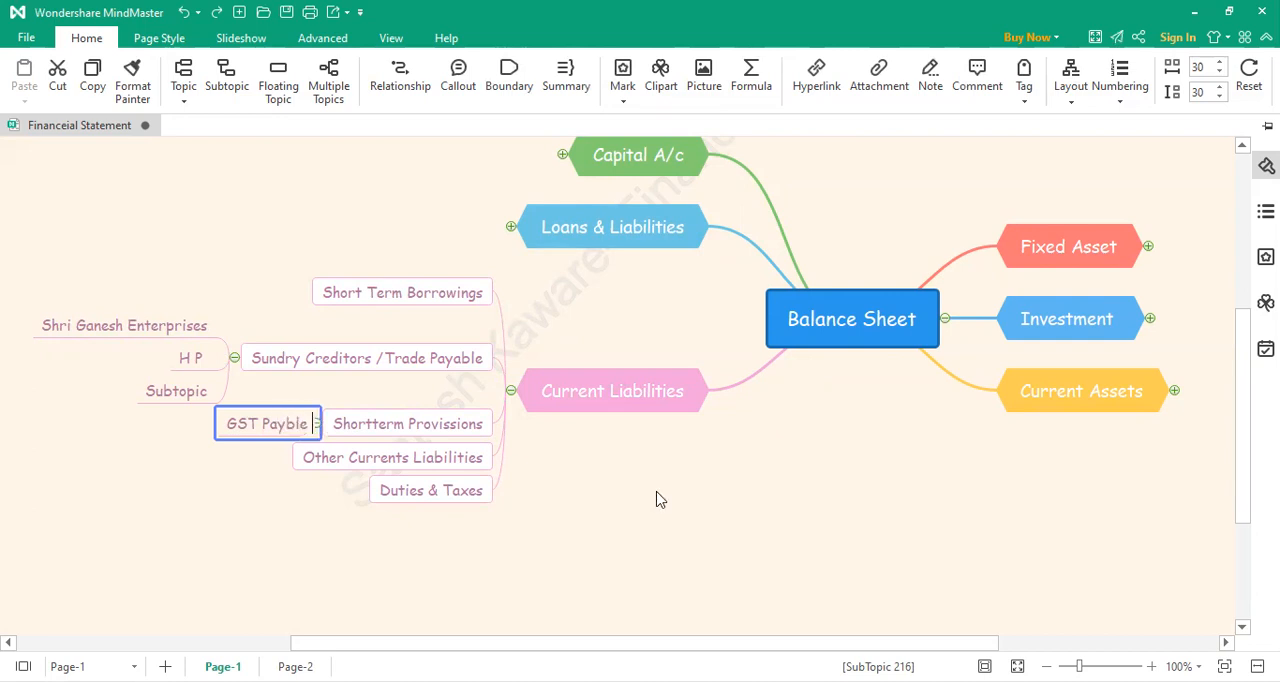
pyautogui.click(201, 556)
# Step: Correct the spelling of the GST subtopic under Shortterm Provissions to "GST Payable"
pyautogui.doubleClick(264, 425)
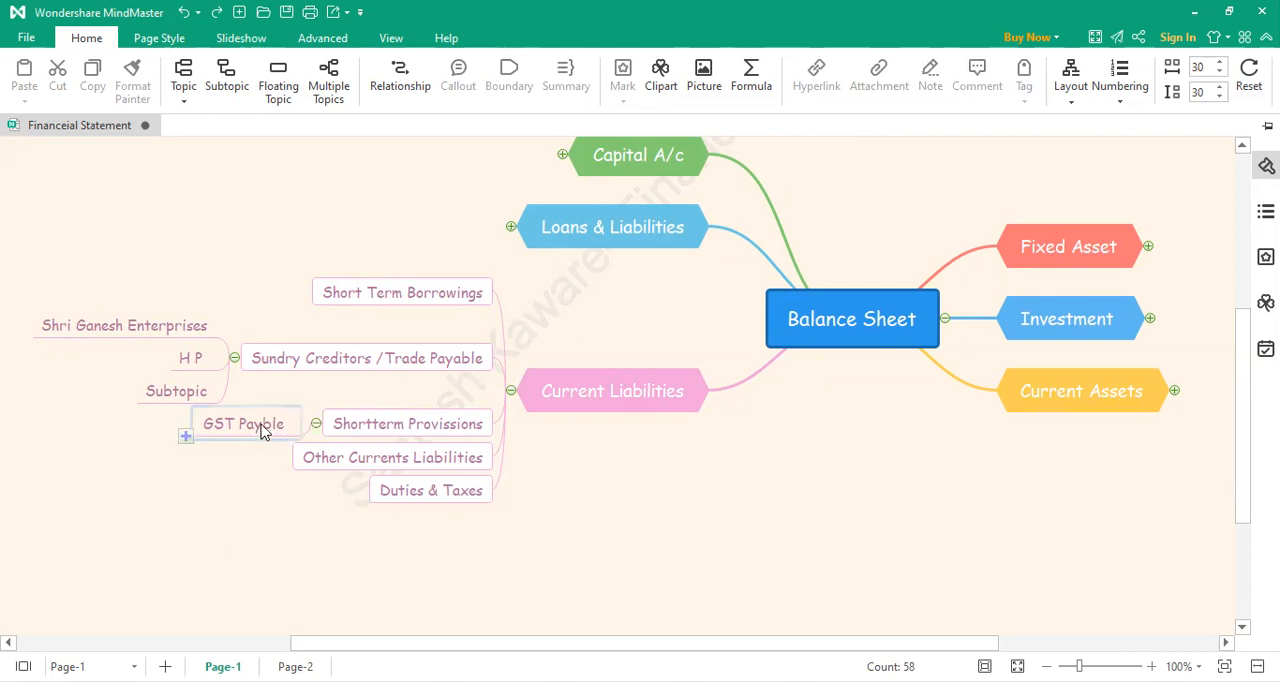
pyautogui.press('Left')
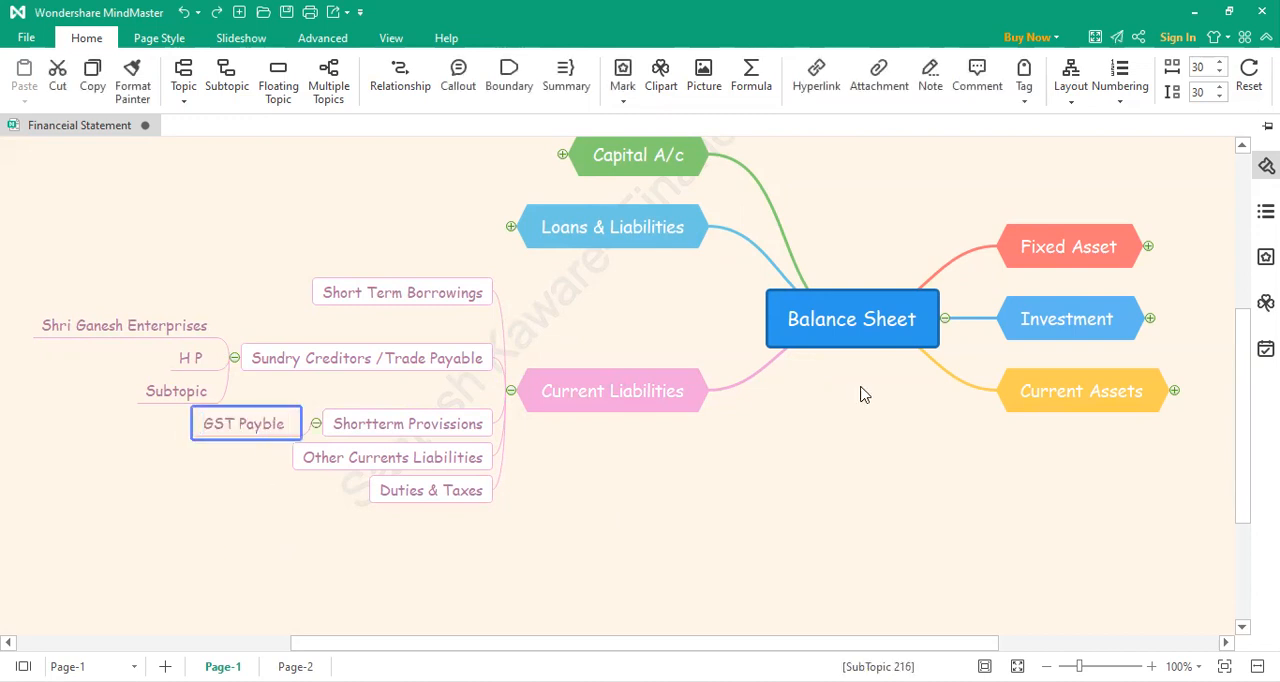
pyautogui.press('Right')
pyautogui.write('a')
pyautogui.press('Return')
pyautogui.click(193, 503)
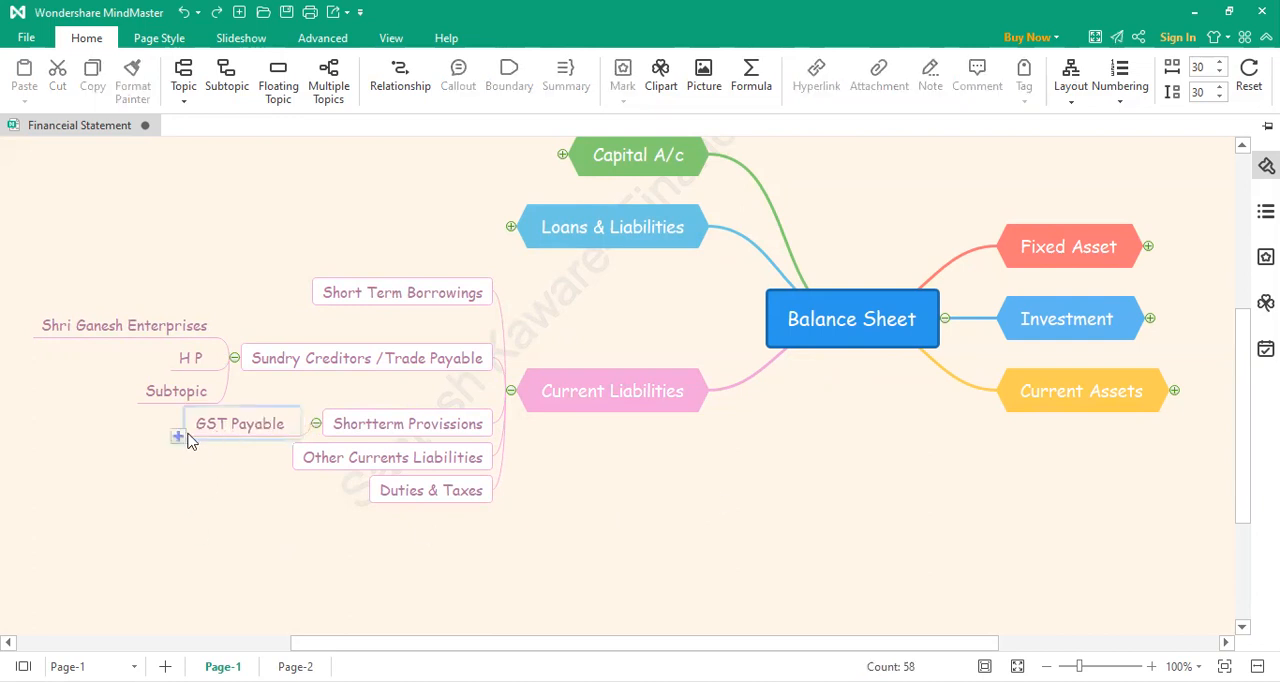
# Step: Add a subtopic reading "Out put GST" under GST Payable
pyautogui.moveTo(205, 440)
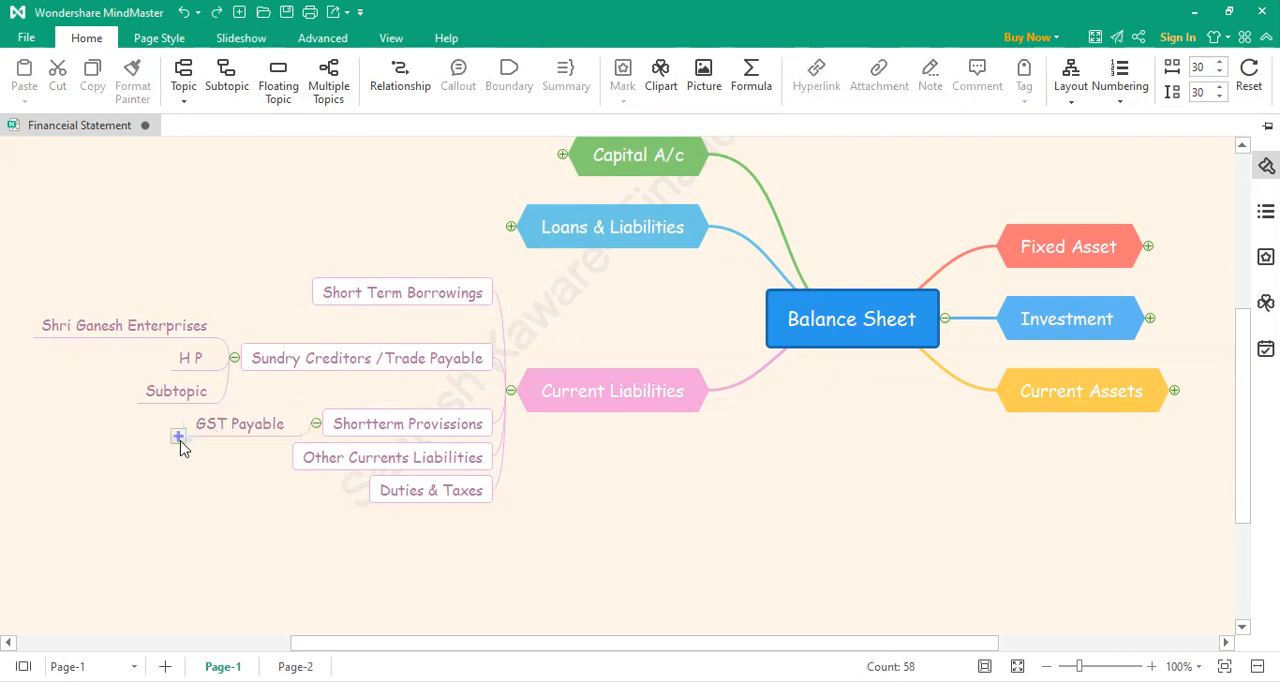
pyautogui.click(178, 437)
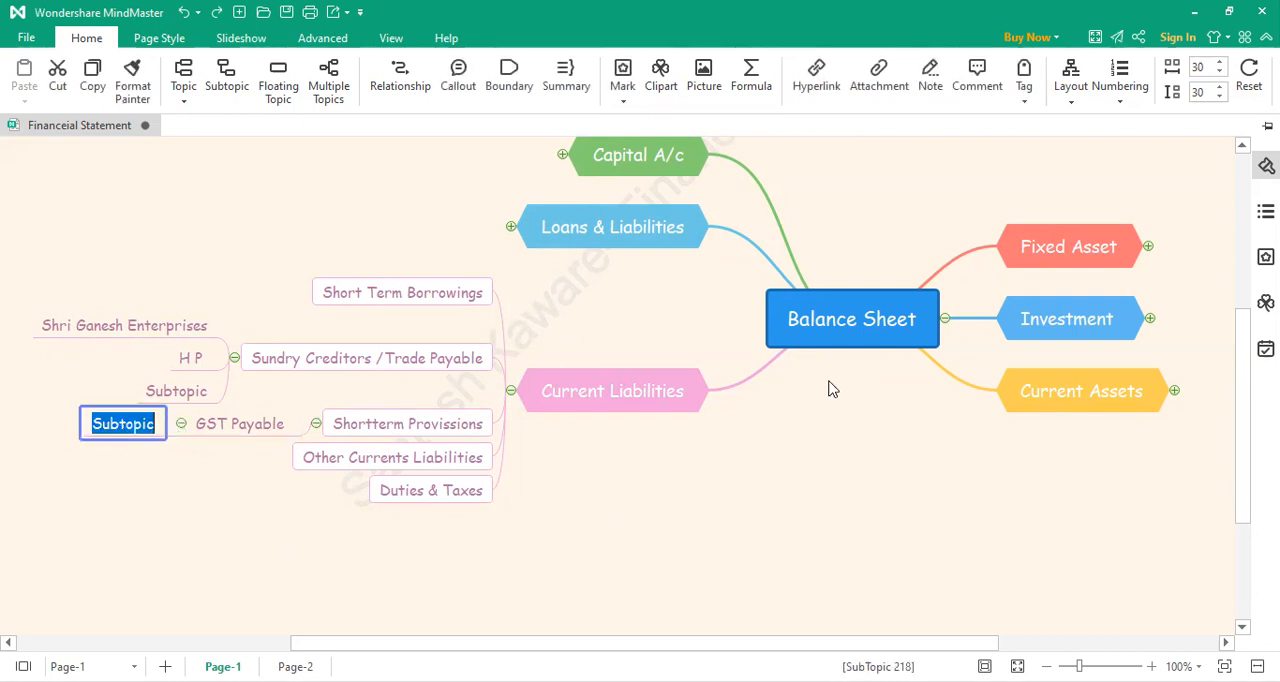
pyautogui.write('Ou')
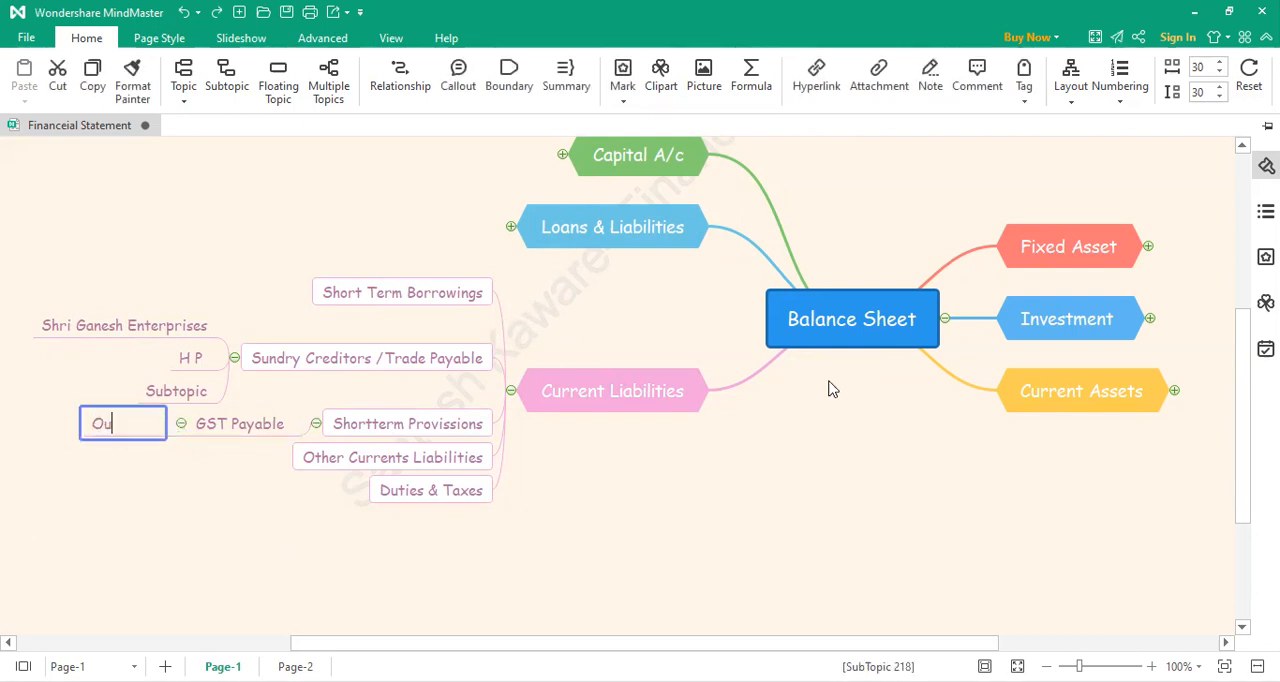
pyautogui.write('t pu')
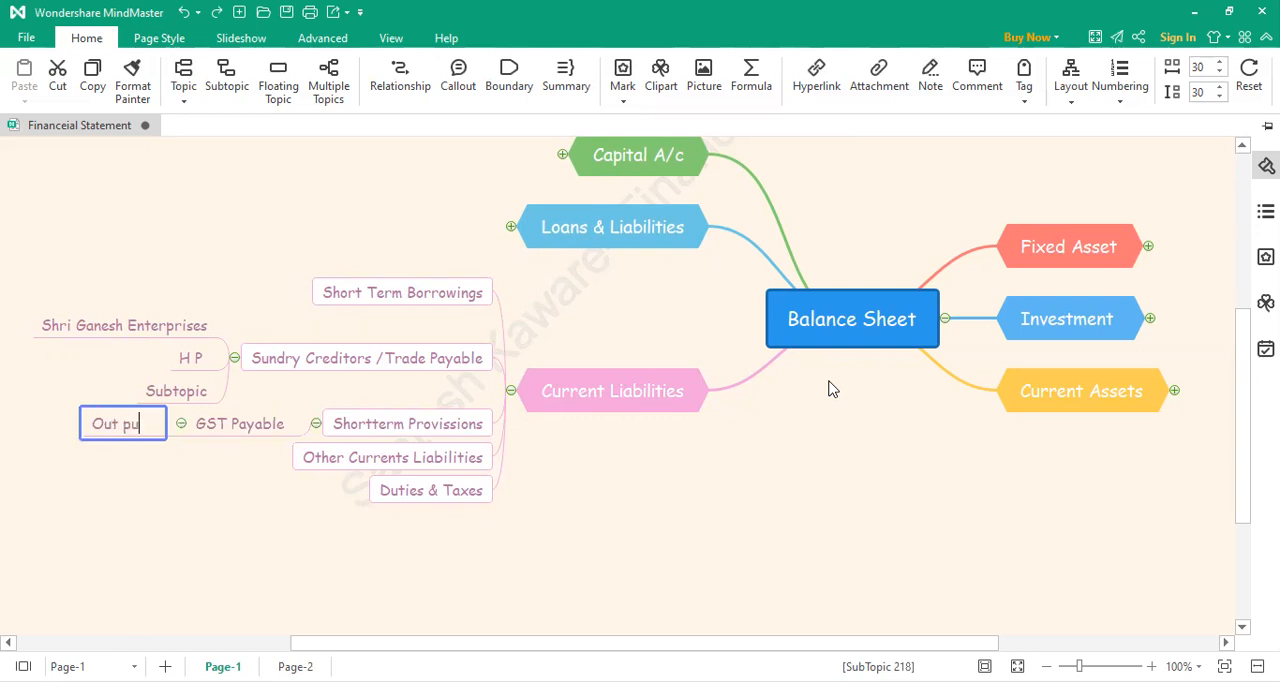
pyautogui.write('t GST')
pyautogui.press('Return')
# Step: Insert "I-" before GST in the new subtopic under GST Payable so it reads "Out put I-GST"
pyautogui.press('F2')
pyautogui.press('Left')
pyautogui.press('Right')
pyautogui.press('Right')
pyautogui.press('Right')
pyautogui.press('Right')
pyautogui.press('Right')
pyautogui.press('Right')
pyautogui.press('Right')
pyautogui.press('Right')
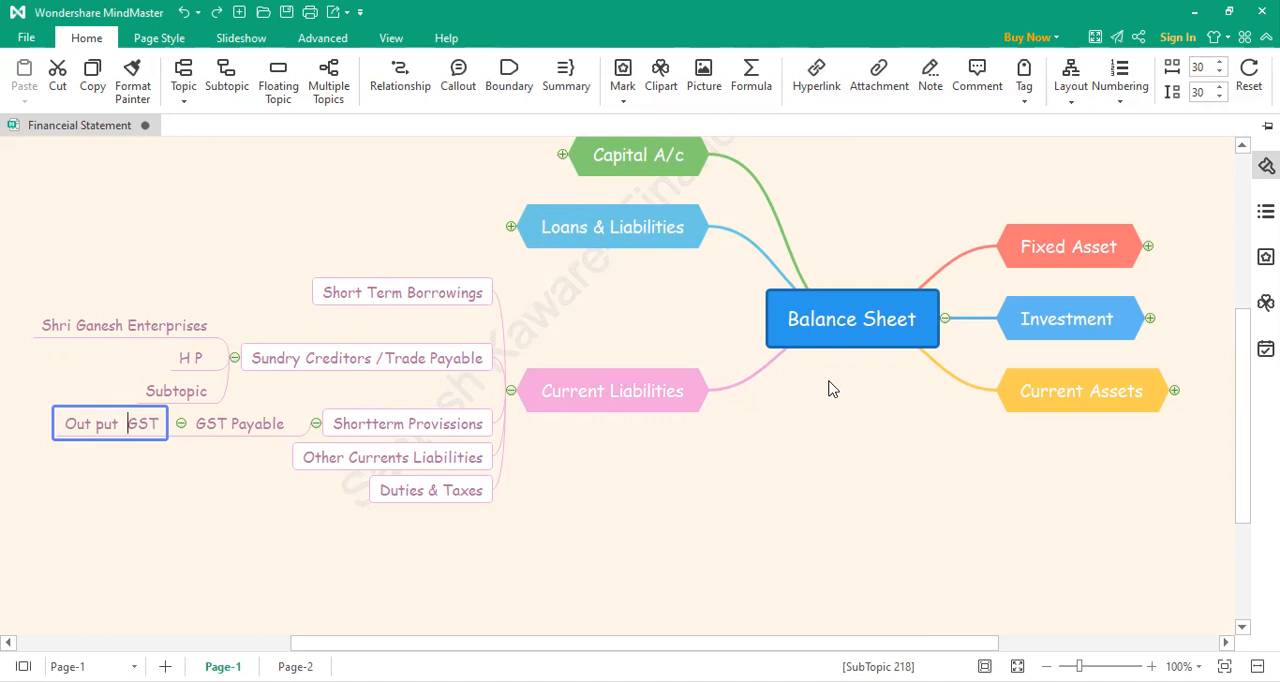
pyautogui.write('I-')
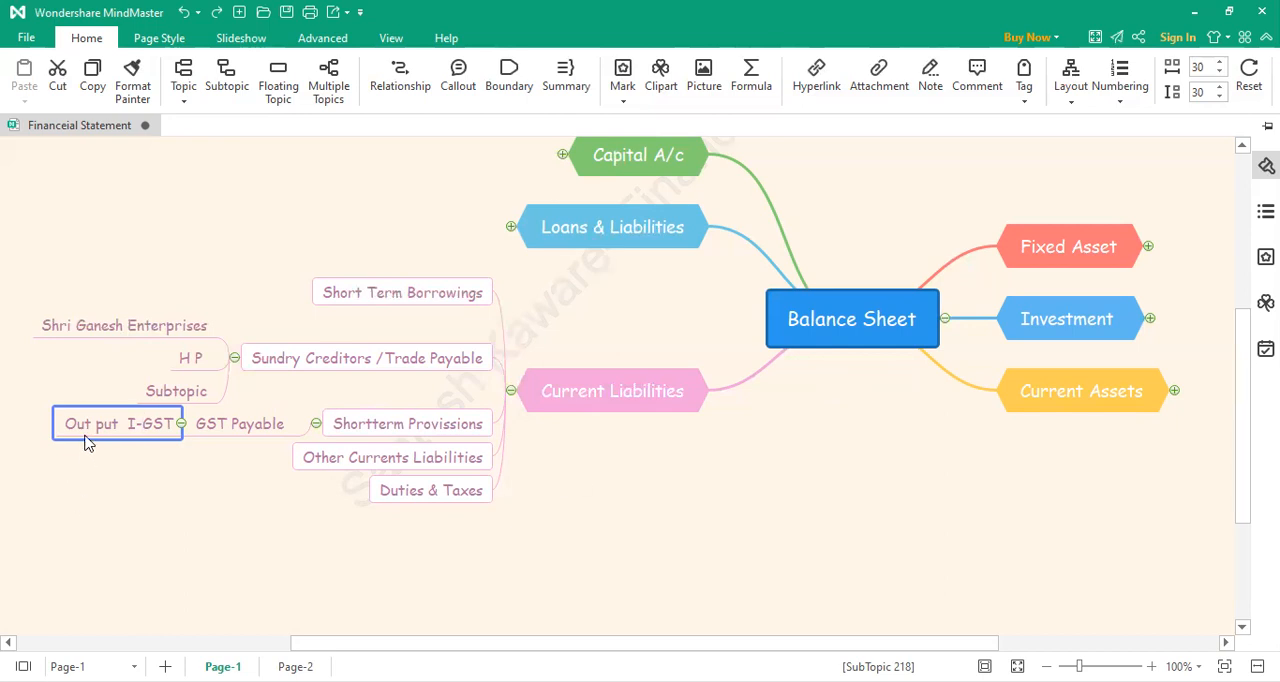
# Step: Add a second subtopic under GST Payable, keeping its default text
pyautogui.click(197, 450)
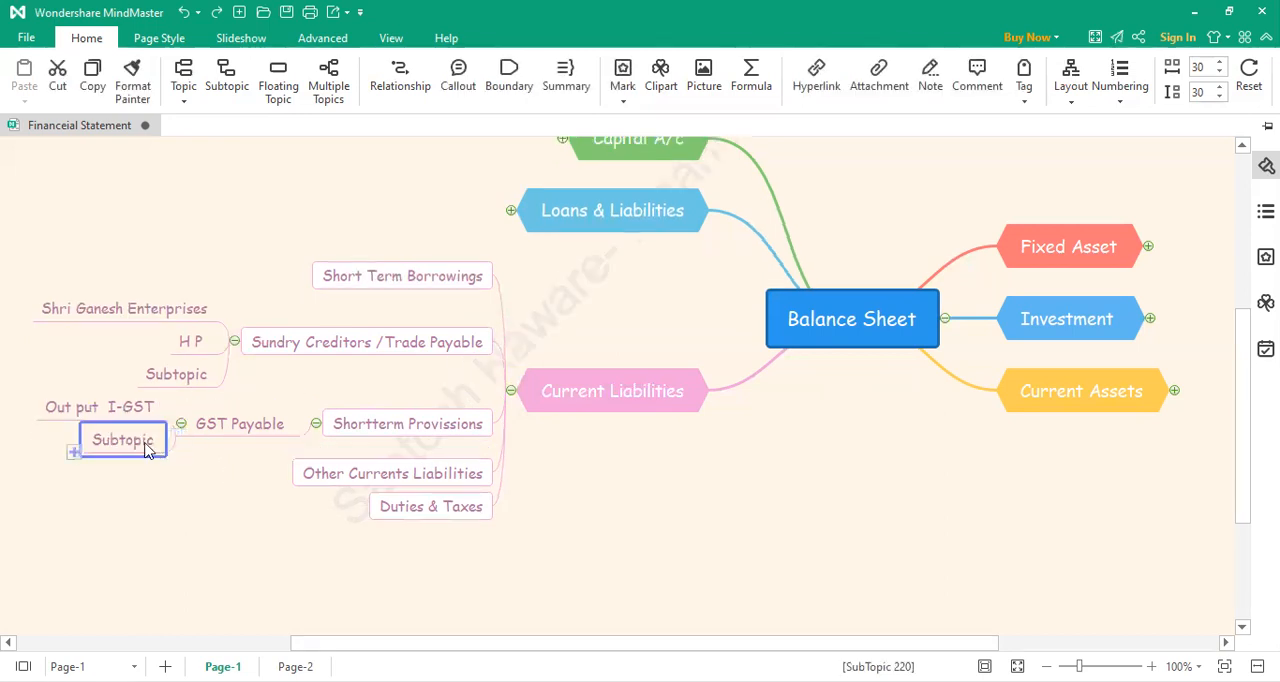
pyautogui.doubleClick(150, 442)
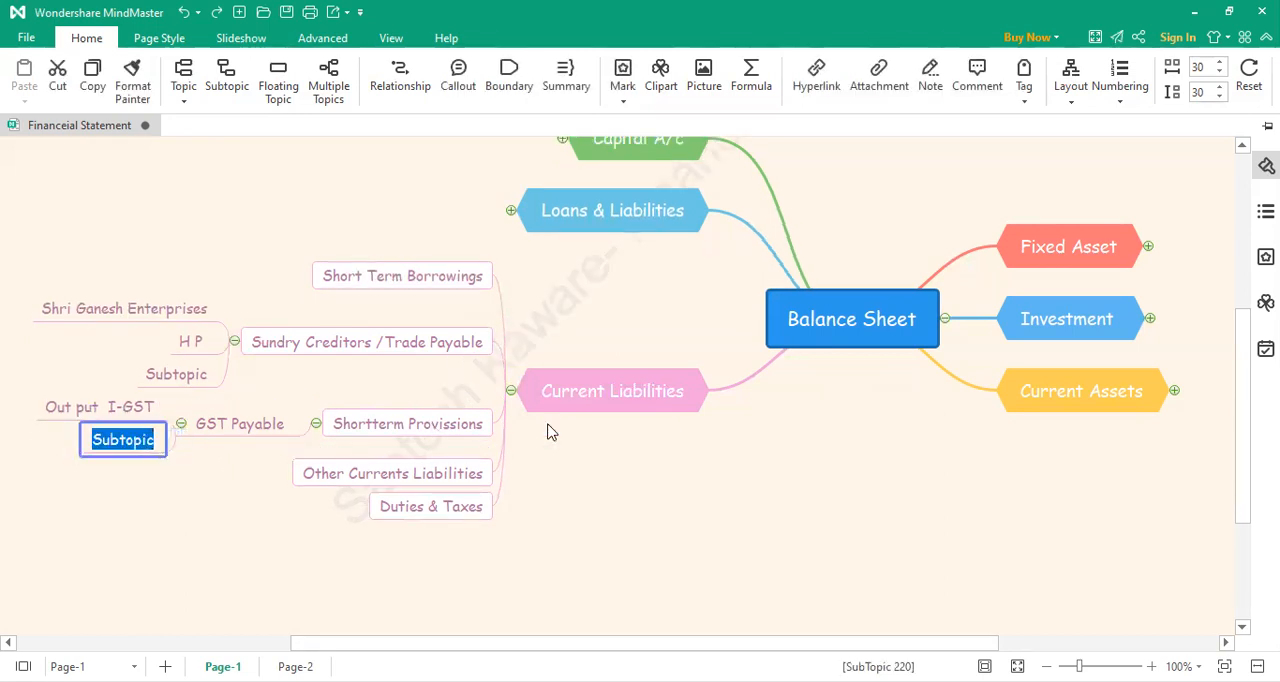
pyautogui.press('Escape')
# Step: Change the first subtopic under GST Payable to "In put I-GST"
pyautogui.doubleClick(77, 405)
pyautogui.press('Escape')
pyautogui.press('BackSpace')
pyautogui.press('BackSpace')
pyautogui.press('BackSpace')
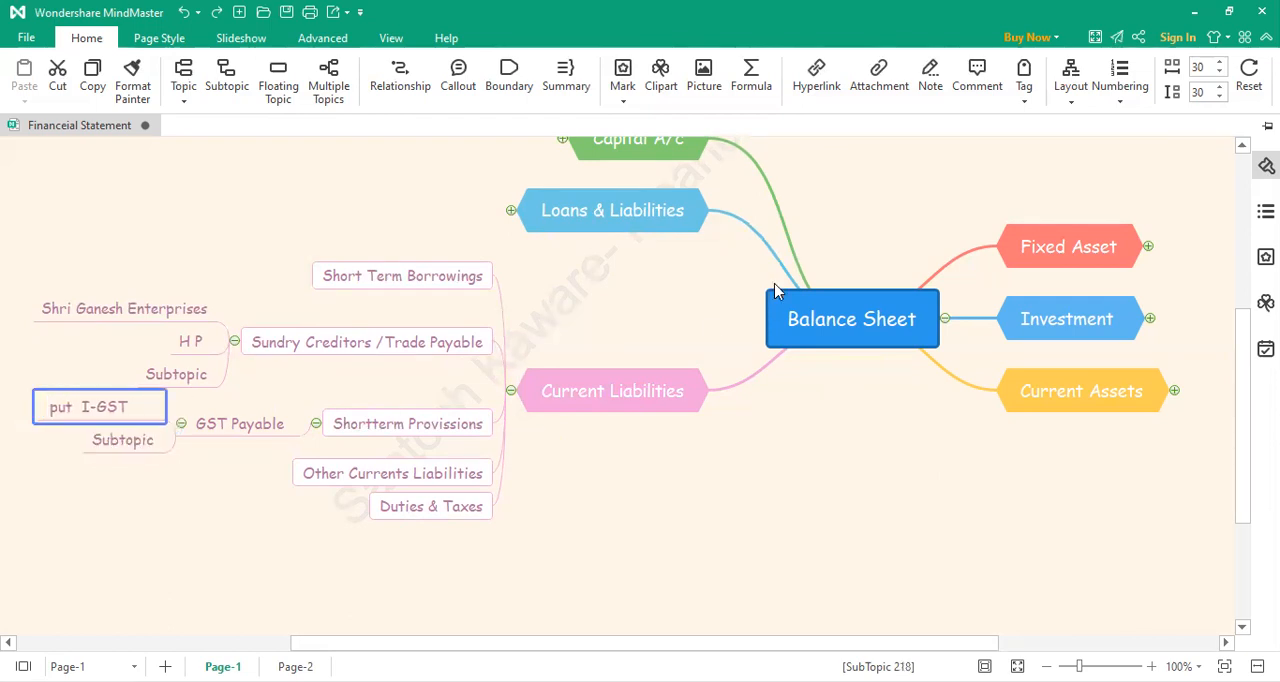
pyautogui.write('In')
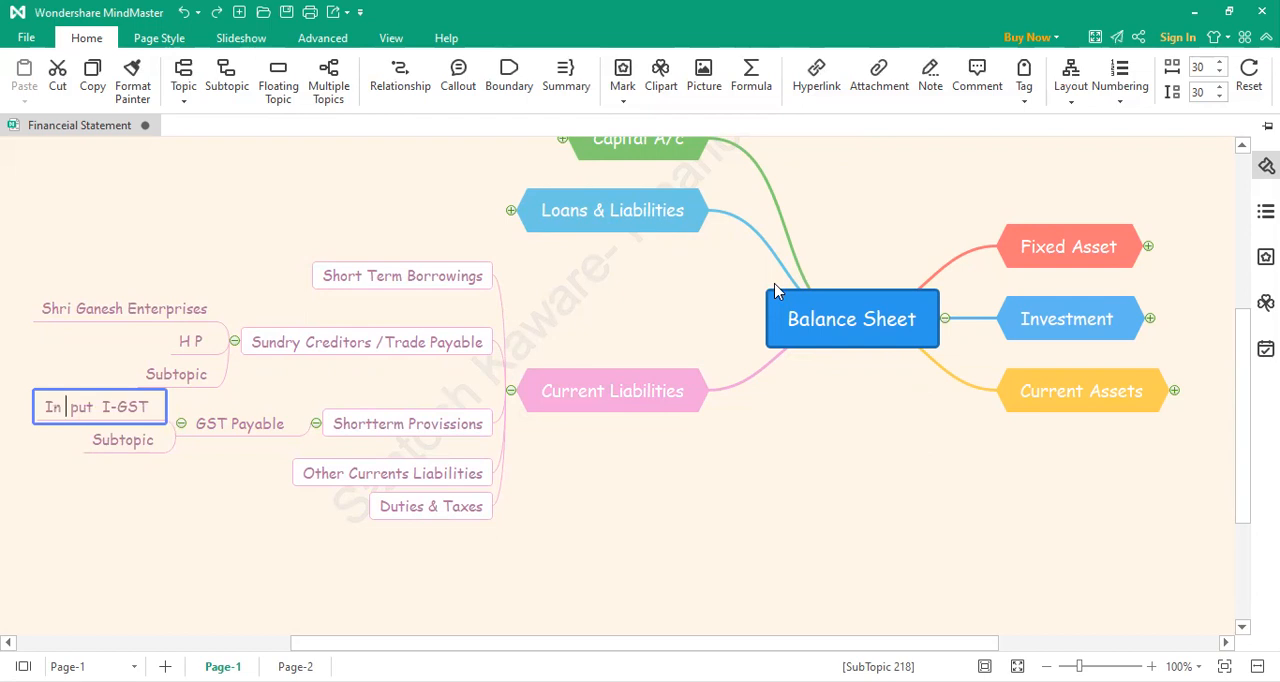
# Step: Rename the second subtopic under GST Payable as "Input S GST"
pyautogui.doubleClick(150, 441)
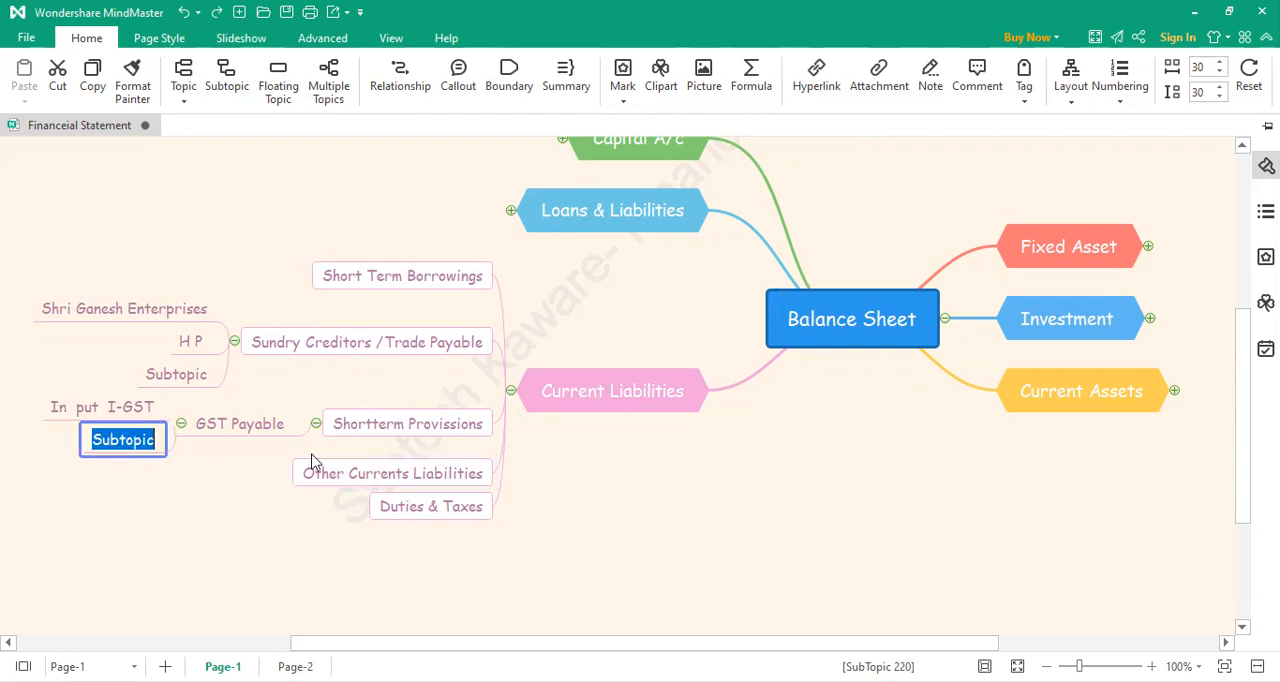
pyautogui.write('Input')
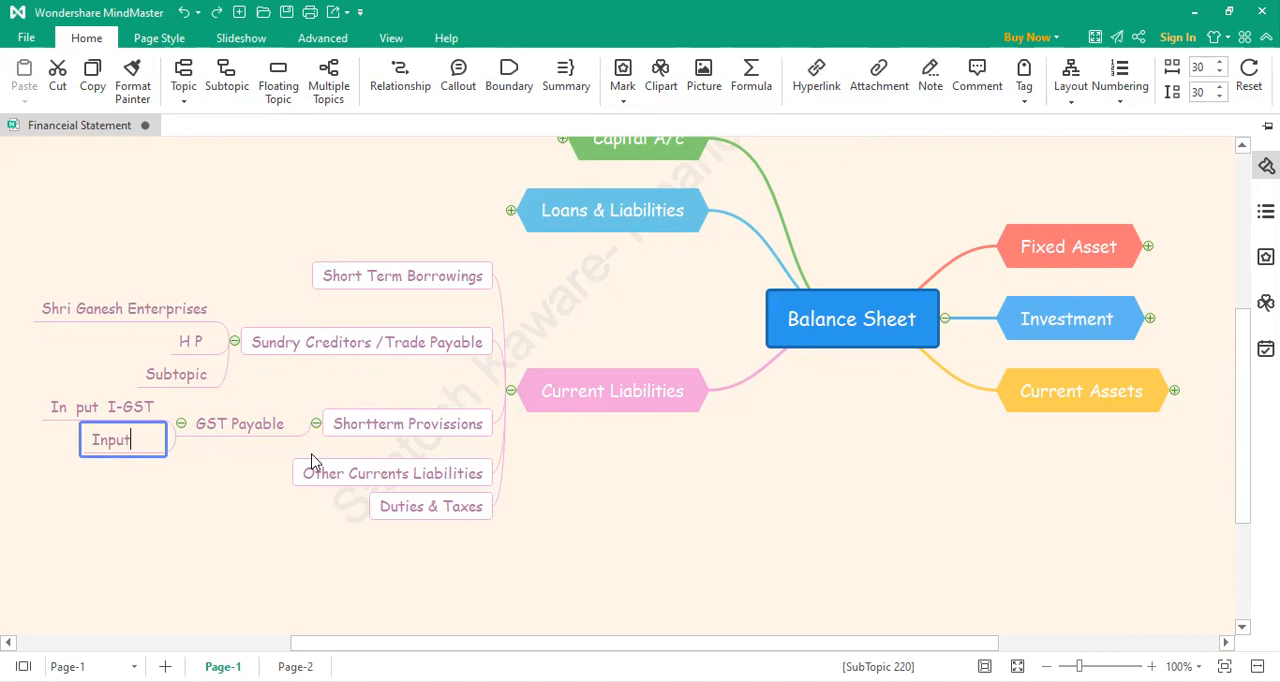
pyautogui.write(' S GST')
pyautogui.click(190, 495)
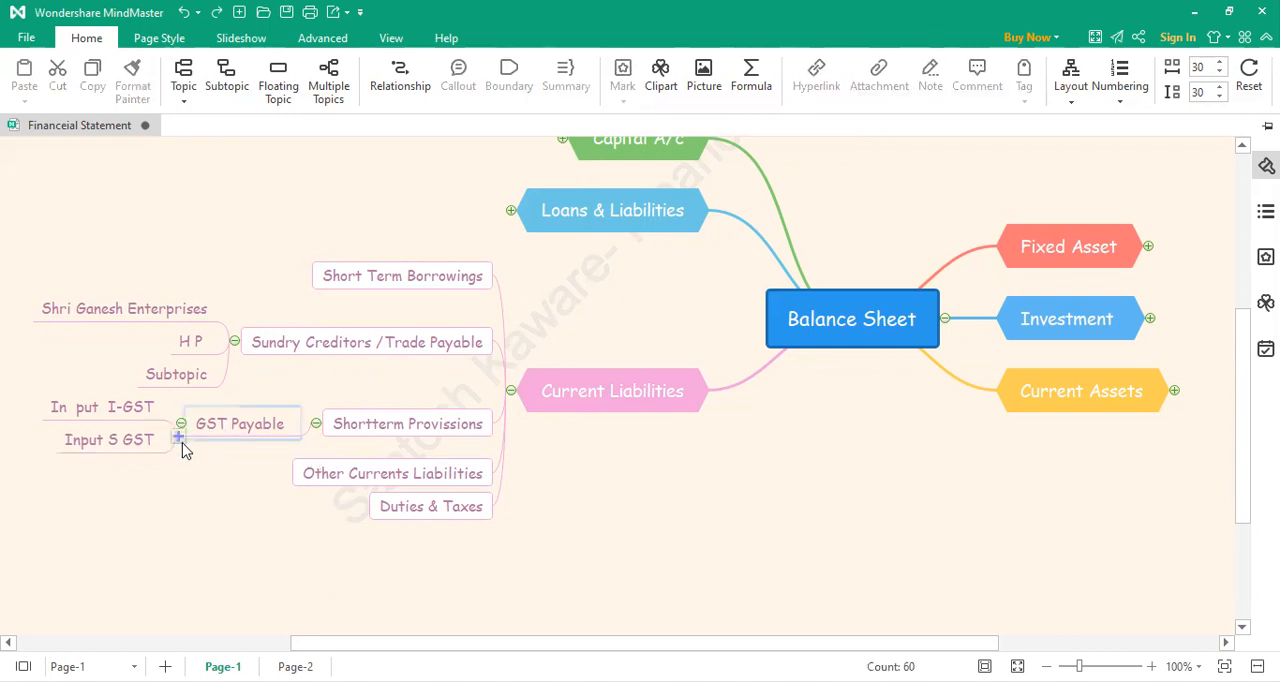
# Step: Add a third subtopic reading "Inout C GST" under GST Payable
pyautogui.click(178, 438)
pyautogui.doubleClick(145, 457)
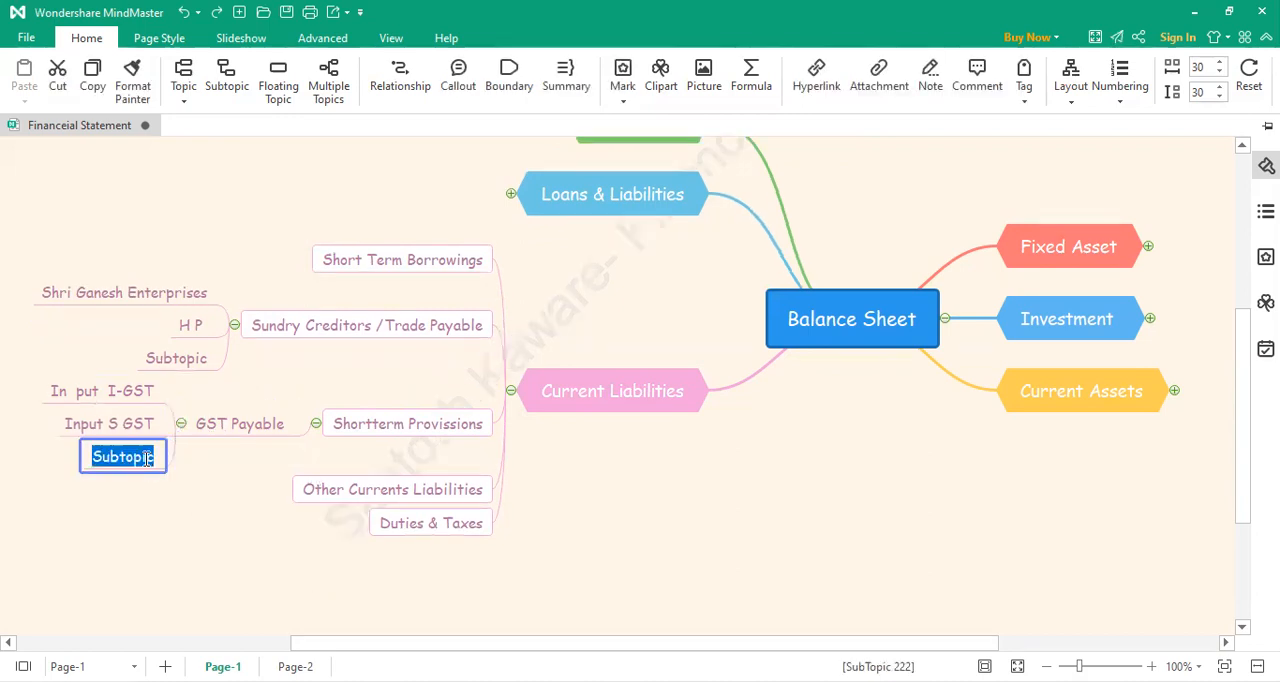
pyautogui.write('Inout')
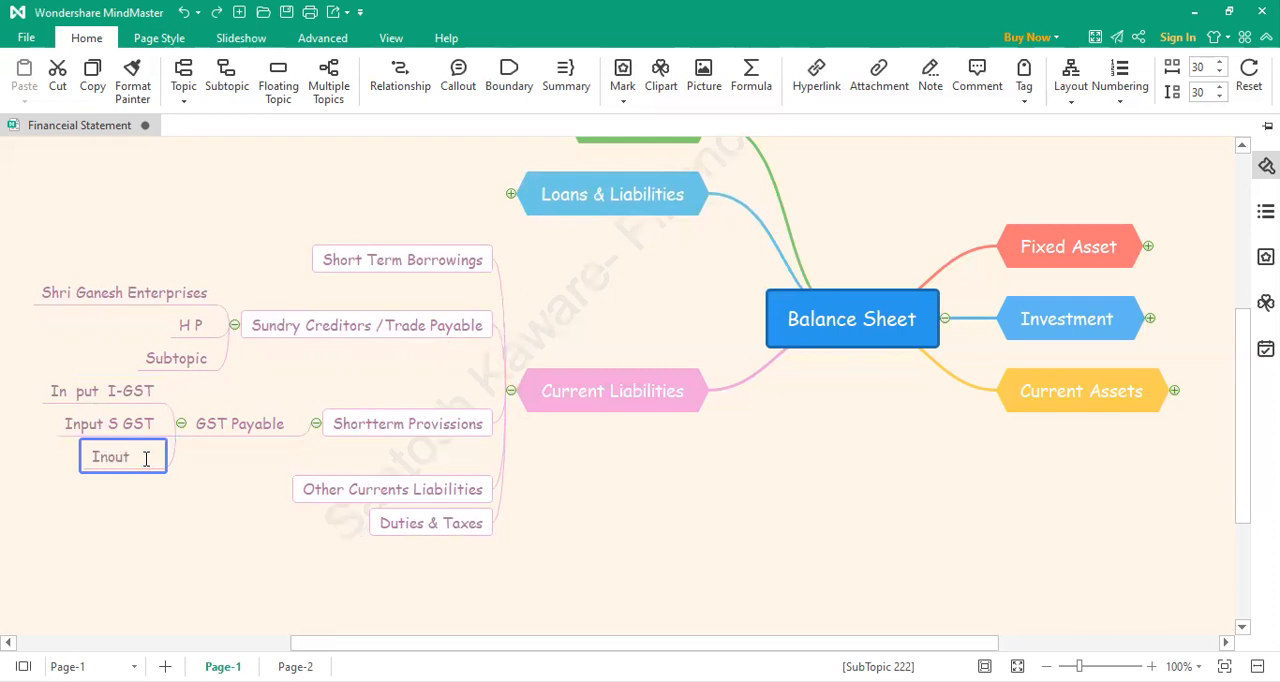
pyautogui.write(' C GST')
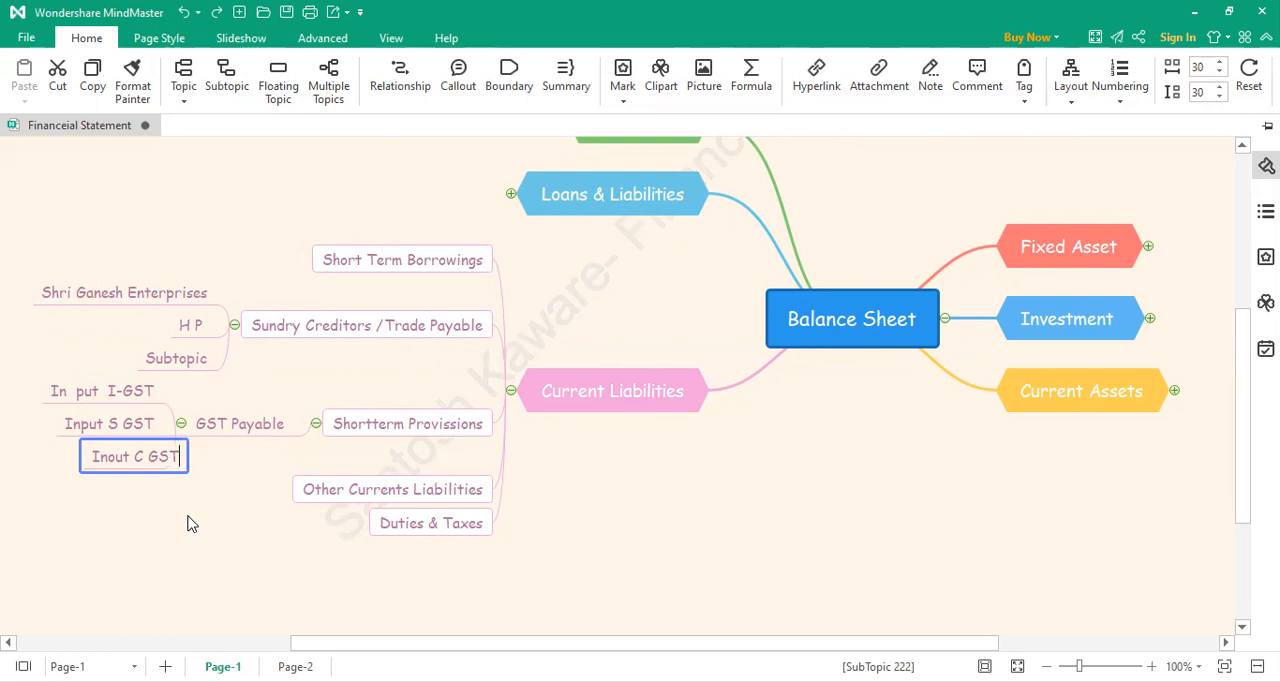
pyautogui.click(228, 492)
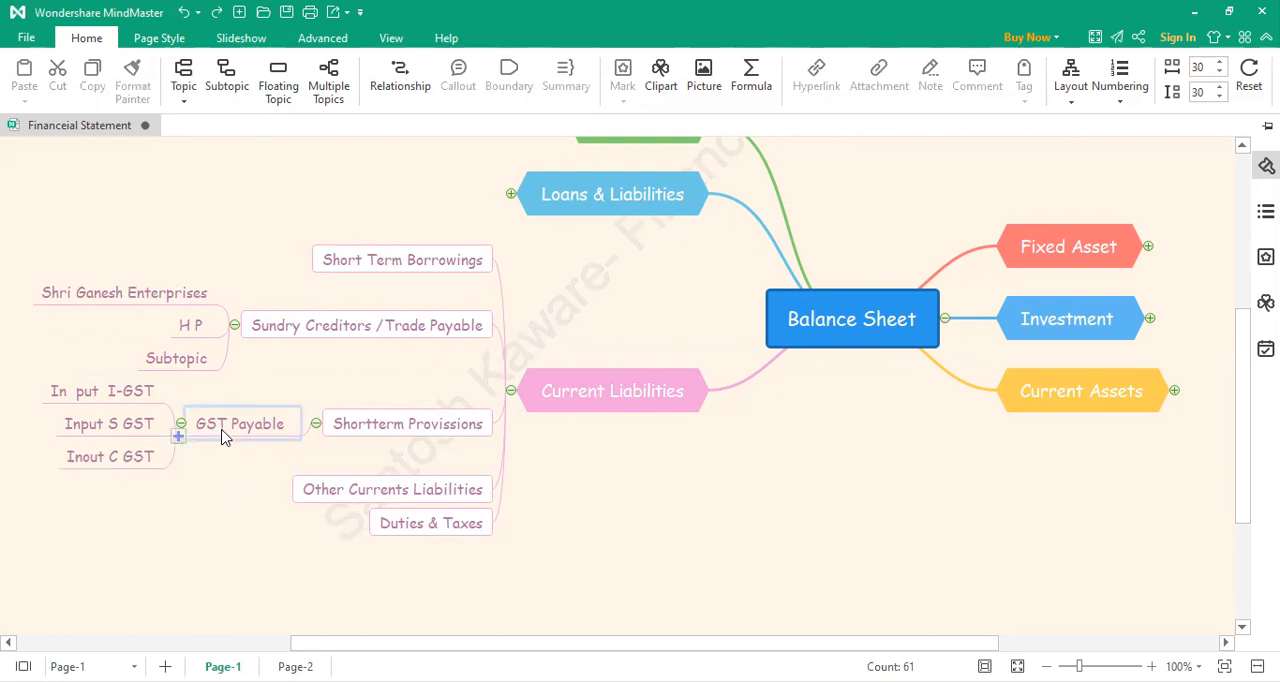
# Step: Remove the gap inside "In put" in the first GST Payable subtopic so it reads "Input I-GST"
pyautogui.doubleClick(88, 389)
pyautogui.click(158, 383)
pyautogui.press('Right')
pyautogui.press('BackSpace')
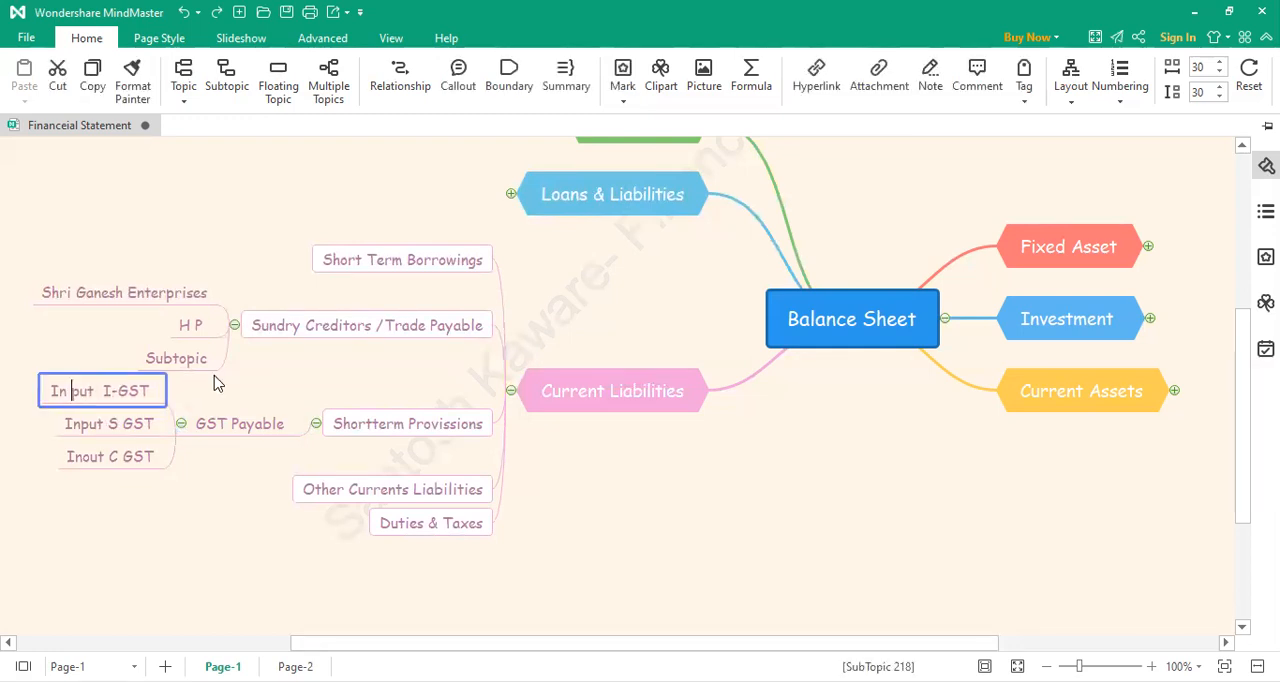
pyautogui.press('BackSpace')
pyautogui.click(180, 474)
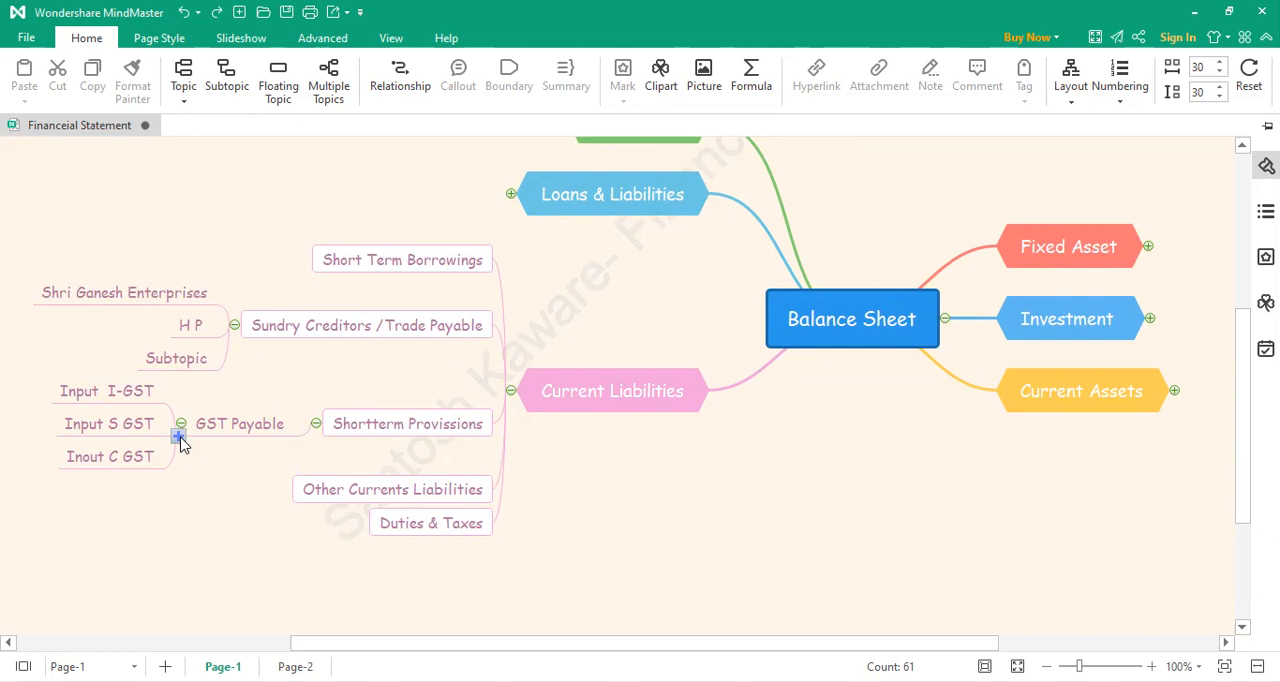
# Step: Add a fourth subtopic with default text under GST Payable and correct the third one to "Input C GST"
pyautogui.click(179, 438)
pyautogui.doubleClick(145, 474)
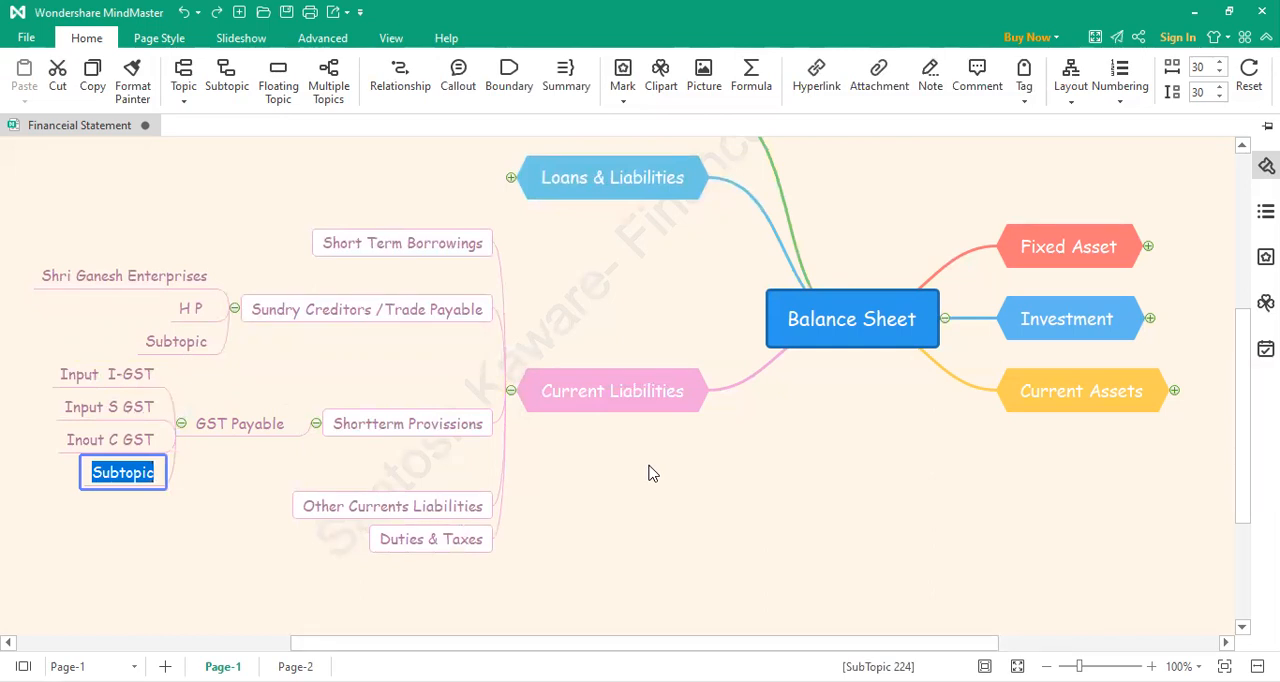
pyautogui.doubleClick(85, 443)
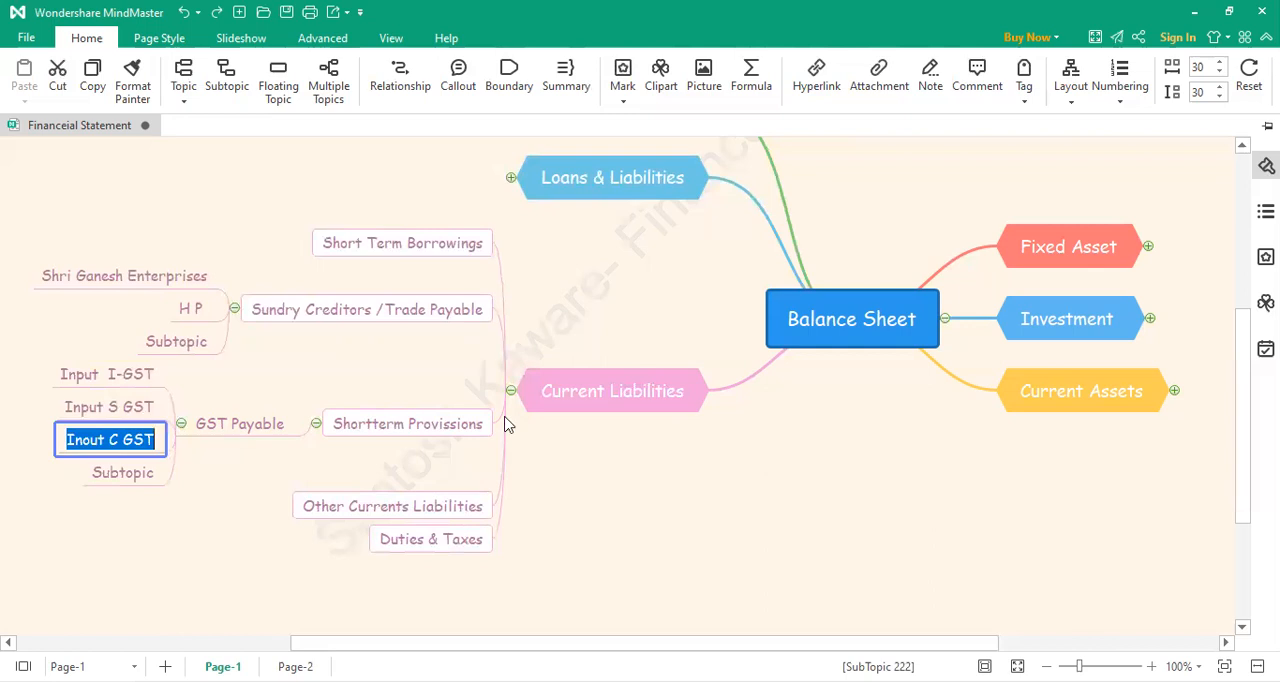
pyautogui.press('End')
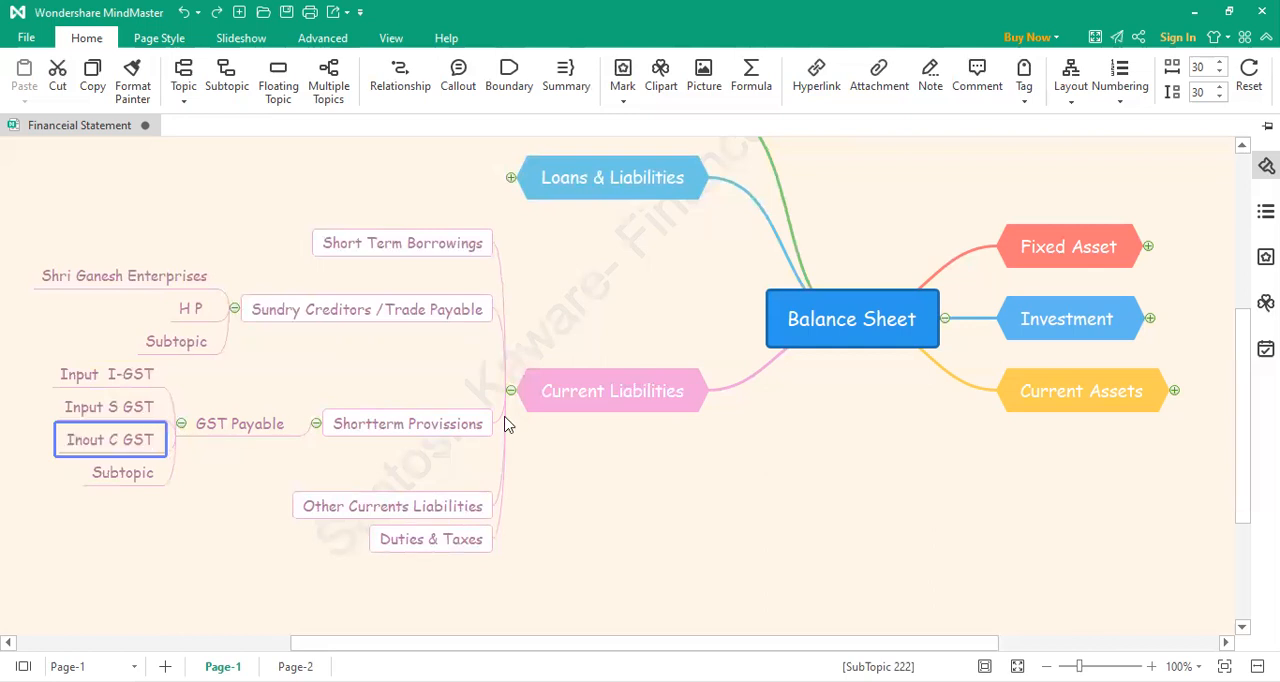
pyautogui.press('BackSpace')
pyautogui.write('p')
pyautogui.press('BackSpace')
pyautogui.write('p')
# Step: Rename the fourth subtopic under GST Payable as "Out out U GST"
pyautogui.click(131, 484)
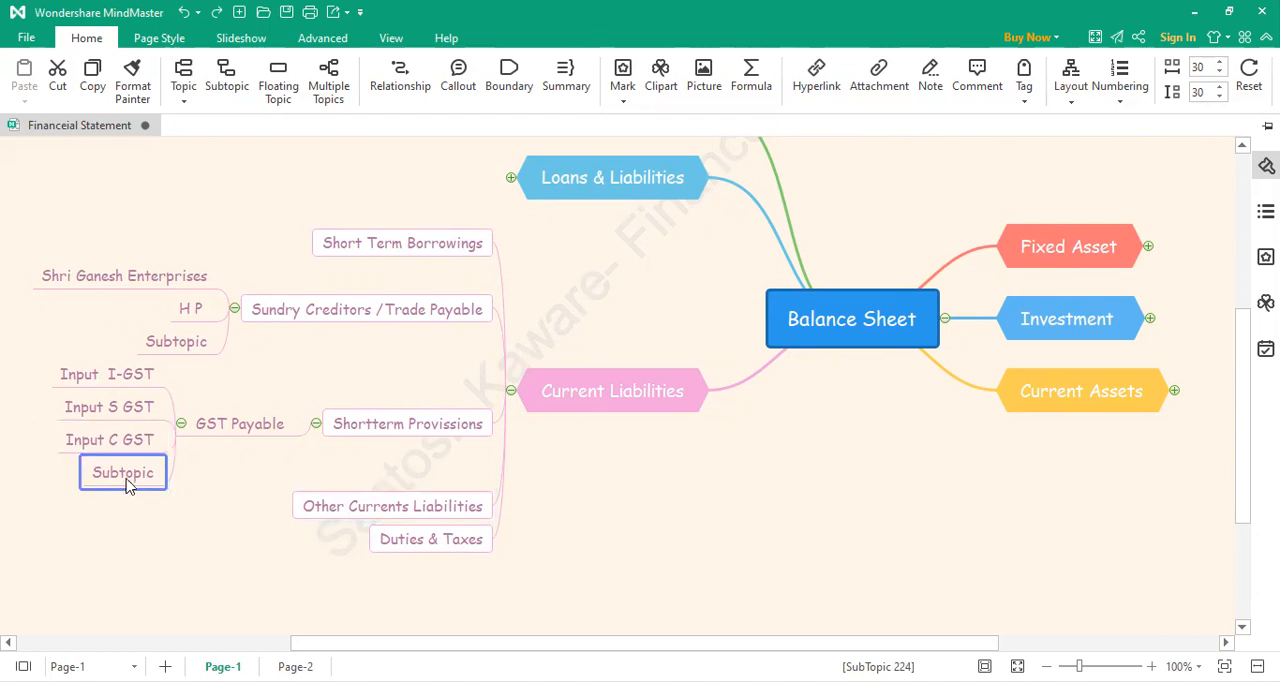
pyautogui.click(131, 484)
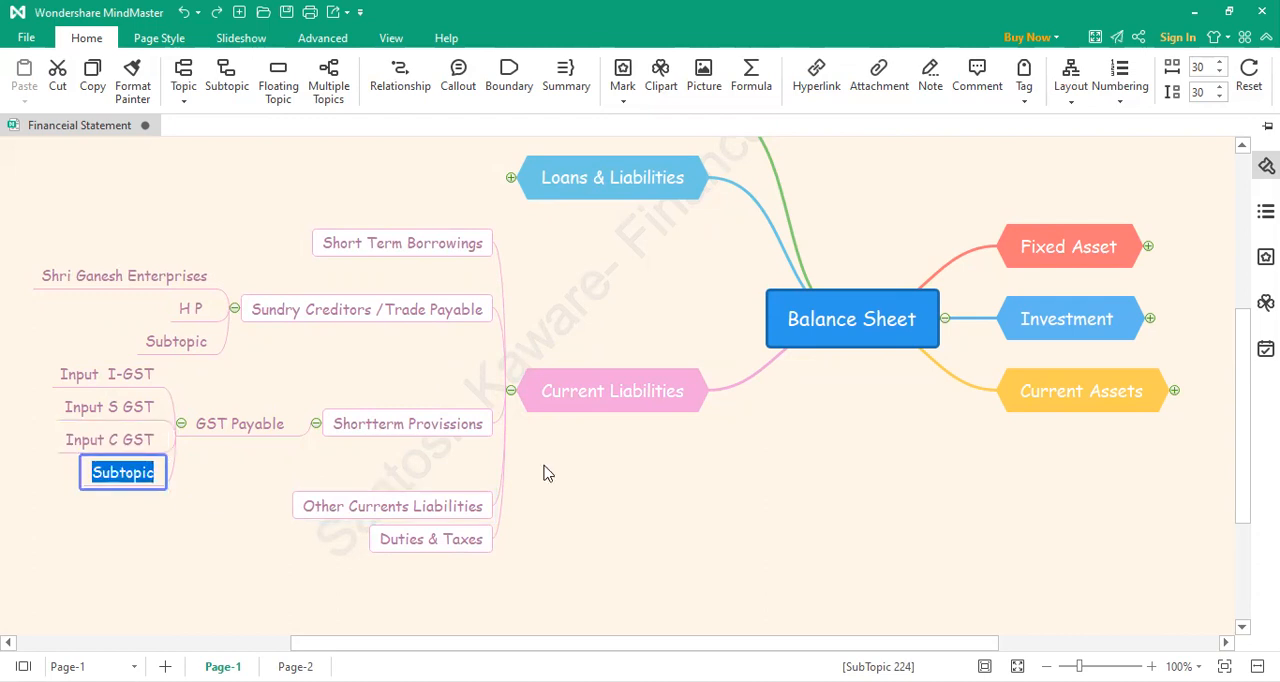
pyautogui.write('Out')
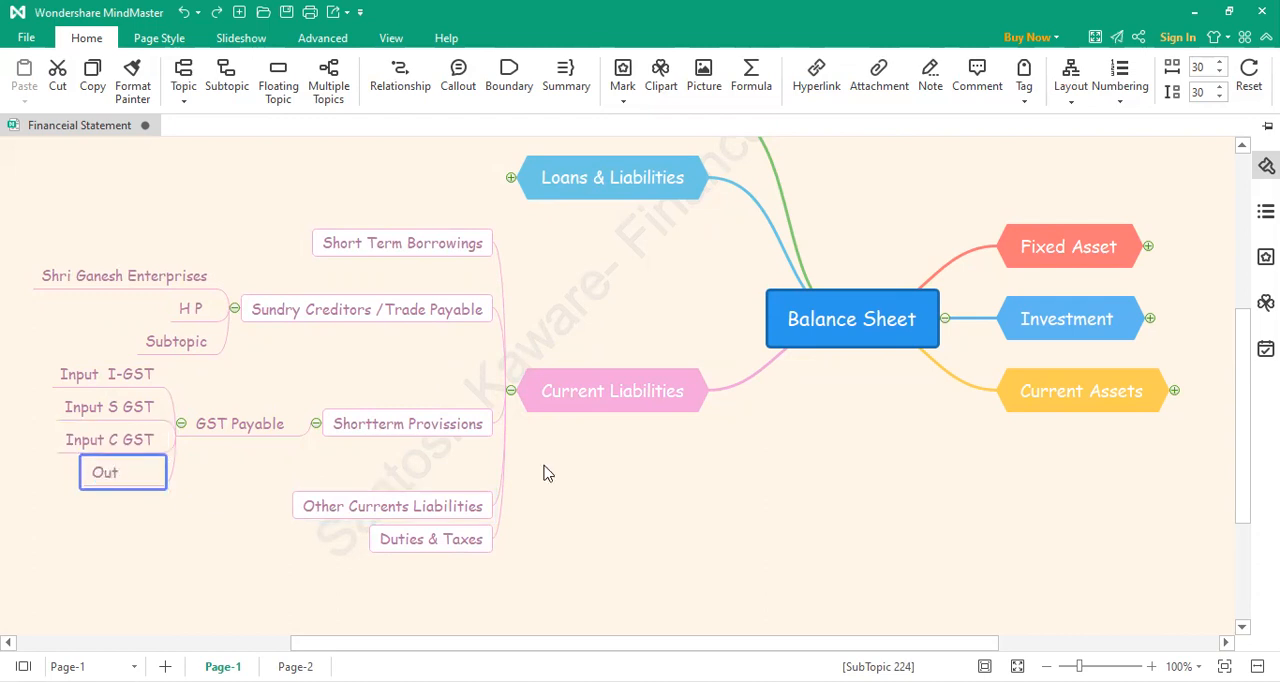
pyautogui.write(' out U GST')
pyautogui.click(212, 476)
# Step: Add a fifth subtopic reading "Out put S GST" under GST Payable
pyautogui.click(178, 437)
pyautogui.doubleClick(141, 487)
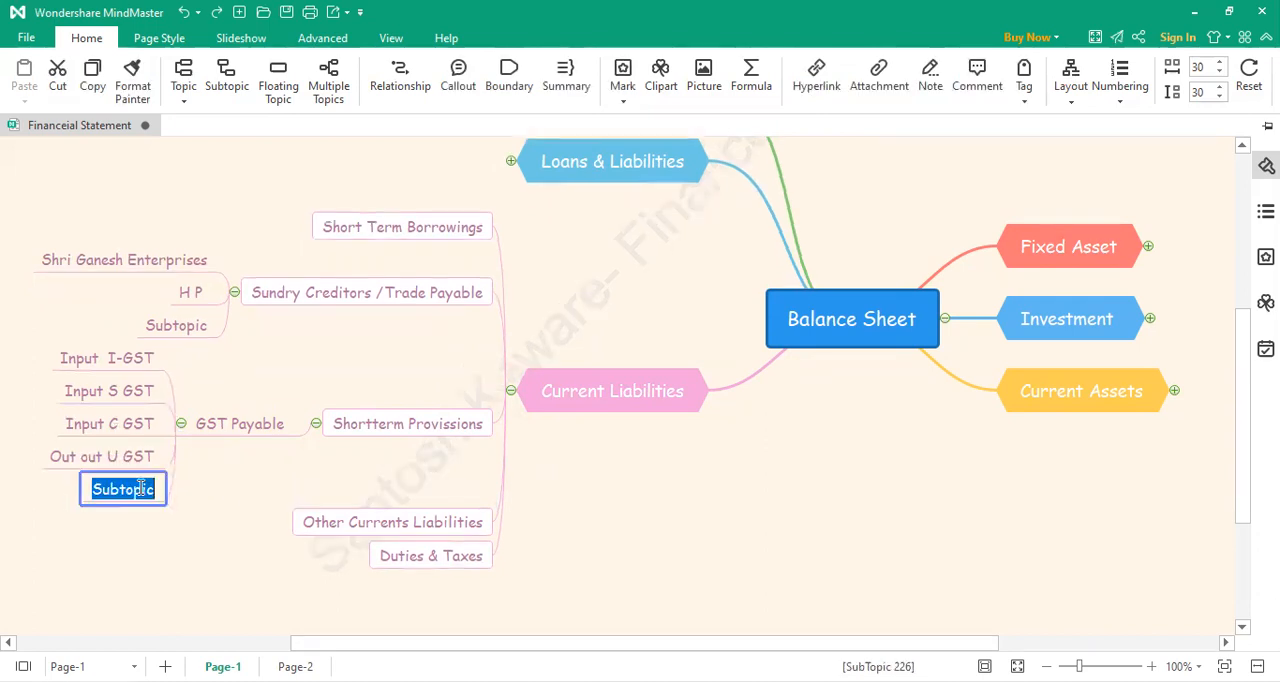
pyautogui.write('Out u')
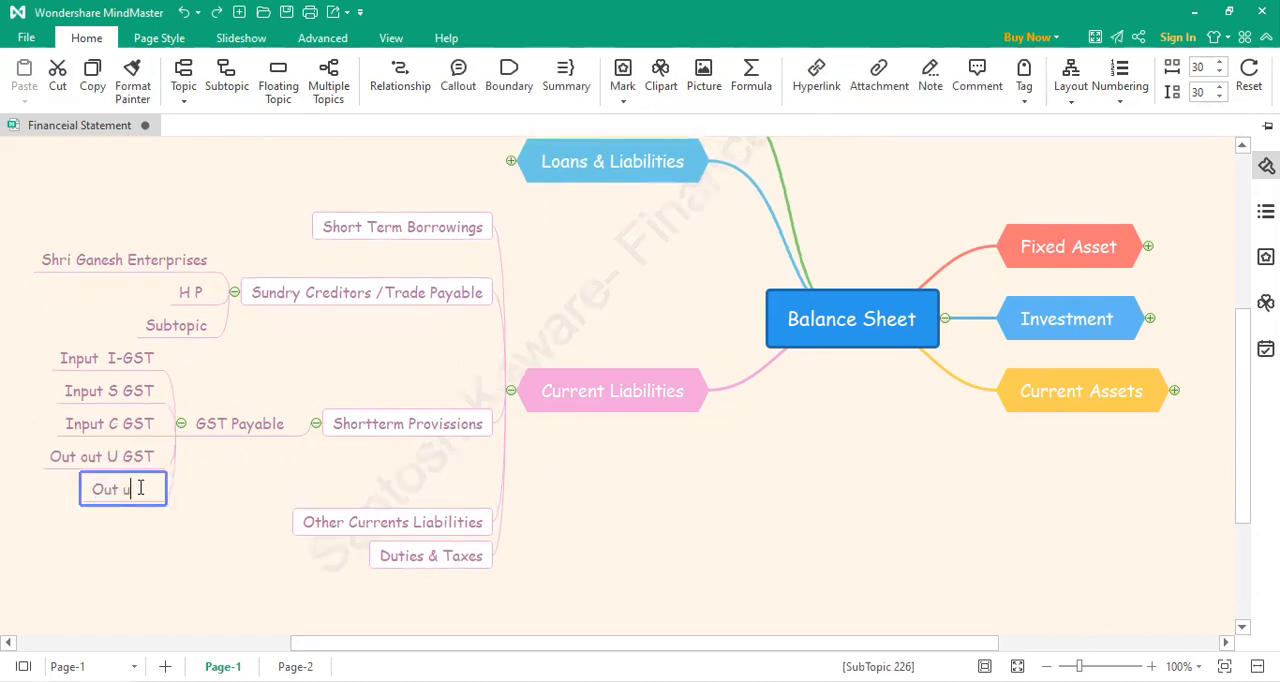
pyautogui.press('BackSpace')
pyautogui.write('put S GST')
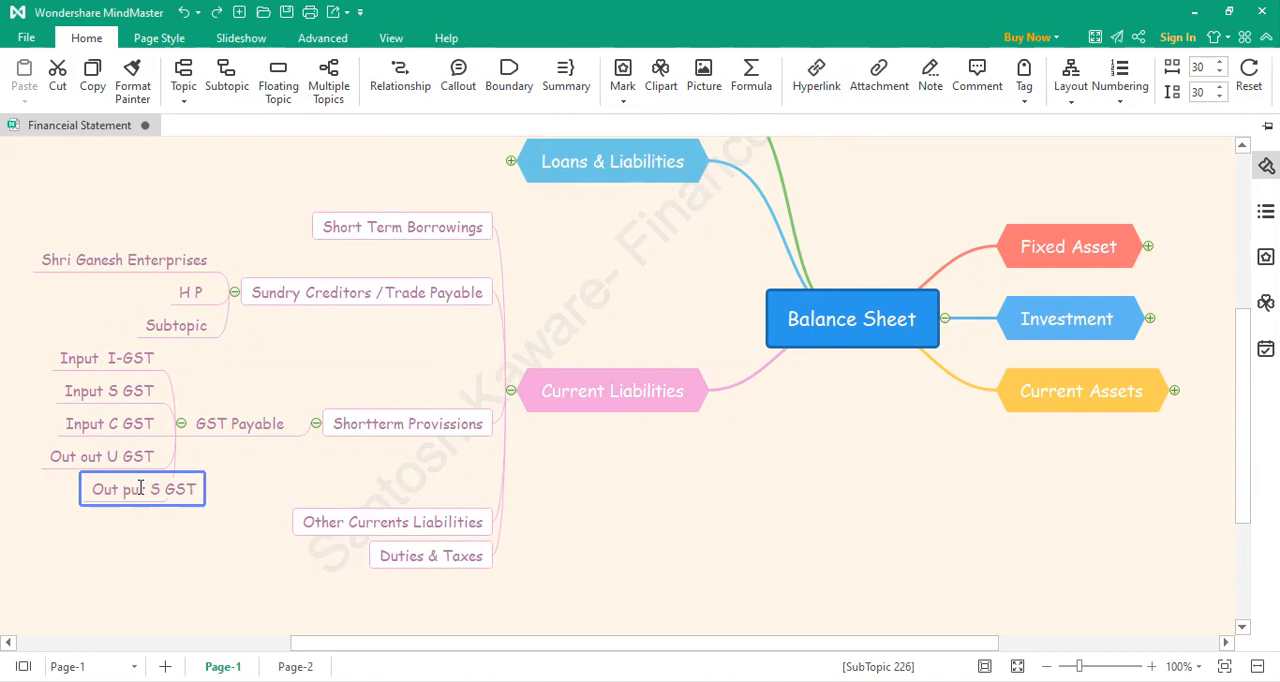
# Step: Replace the U with I in the fourth GST Payable subtopic so it reads "Out out I GST"
pyautogui.click(122, 458)
pyautogui.click(126, 458)
pyautogui.press('Left')
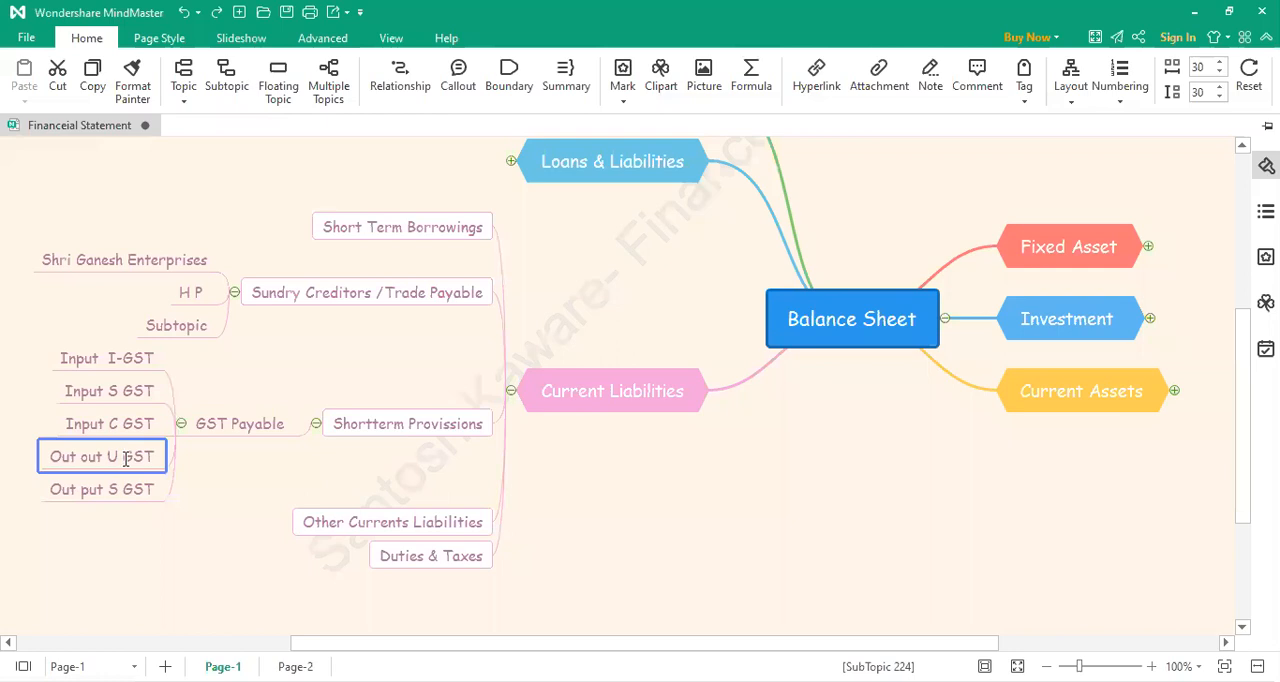
pyautogui.press('BackSpace')
pyautogui.write('I')
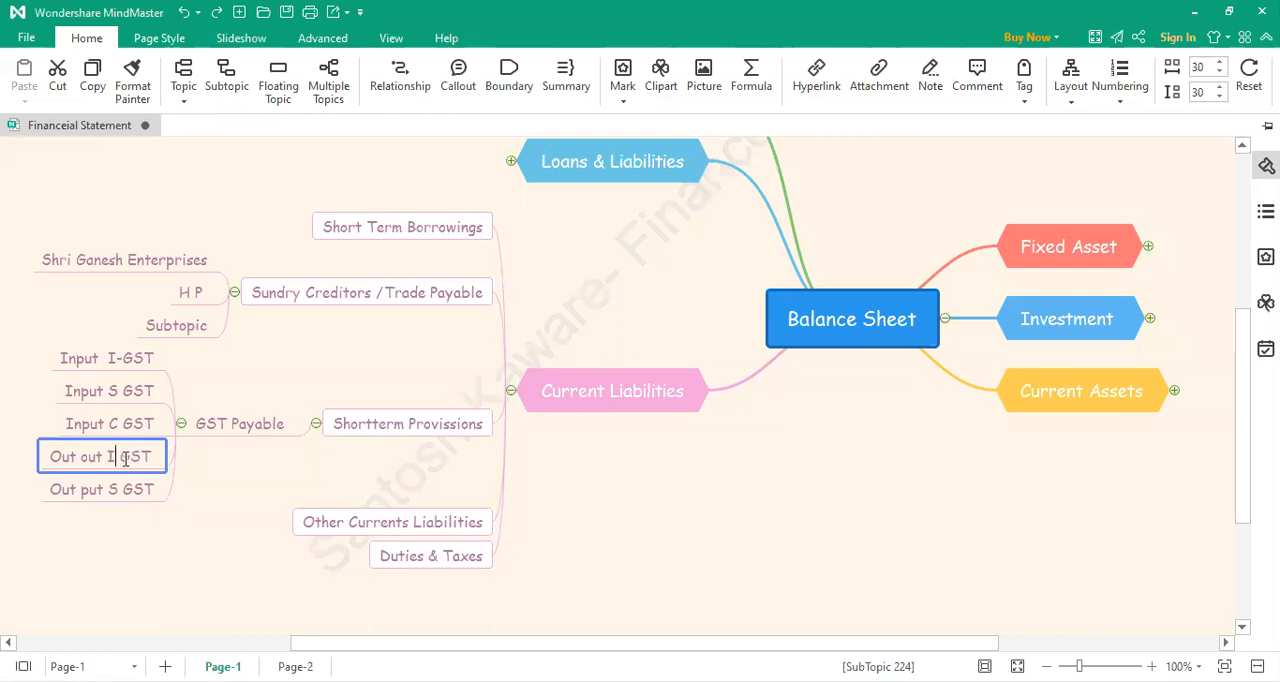
pyautogui.click(177, 457)
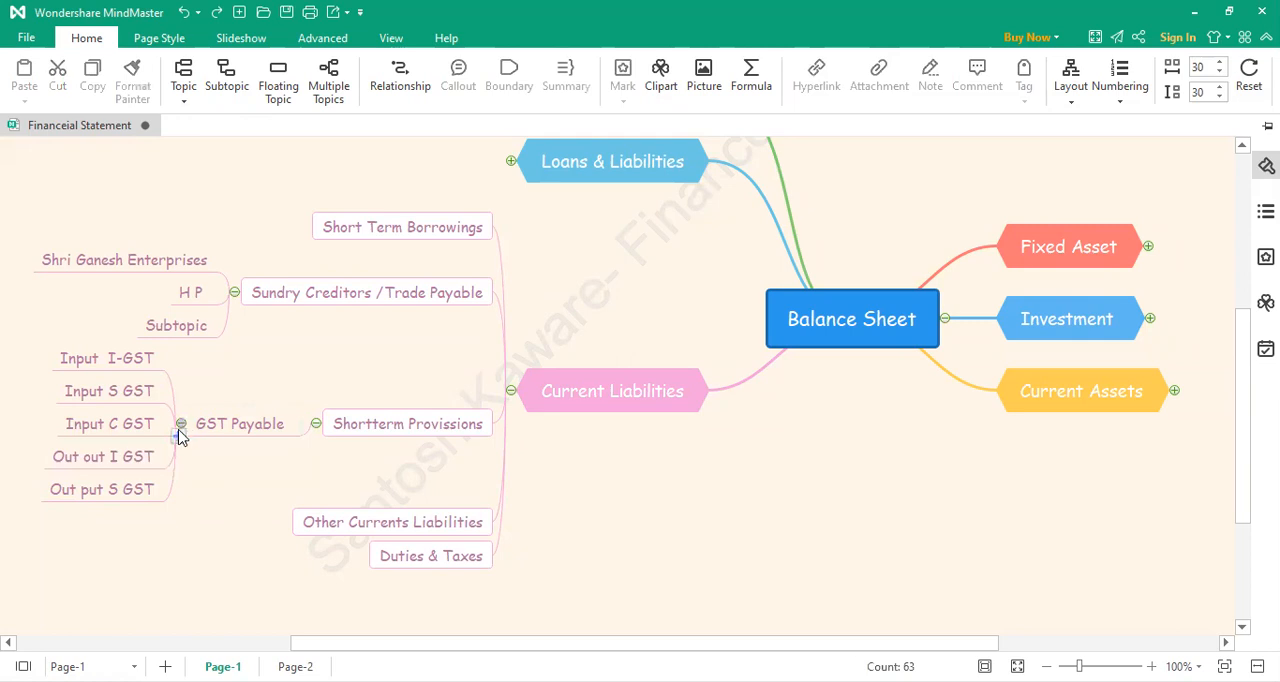
# Step: Add a sixth subtopic reading "Out Out CGST" under GST Payable
pyautogui.click(179, 436)
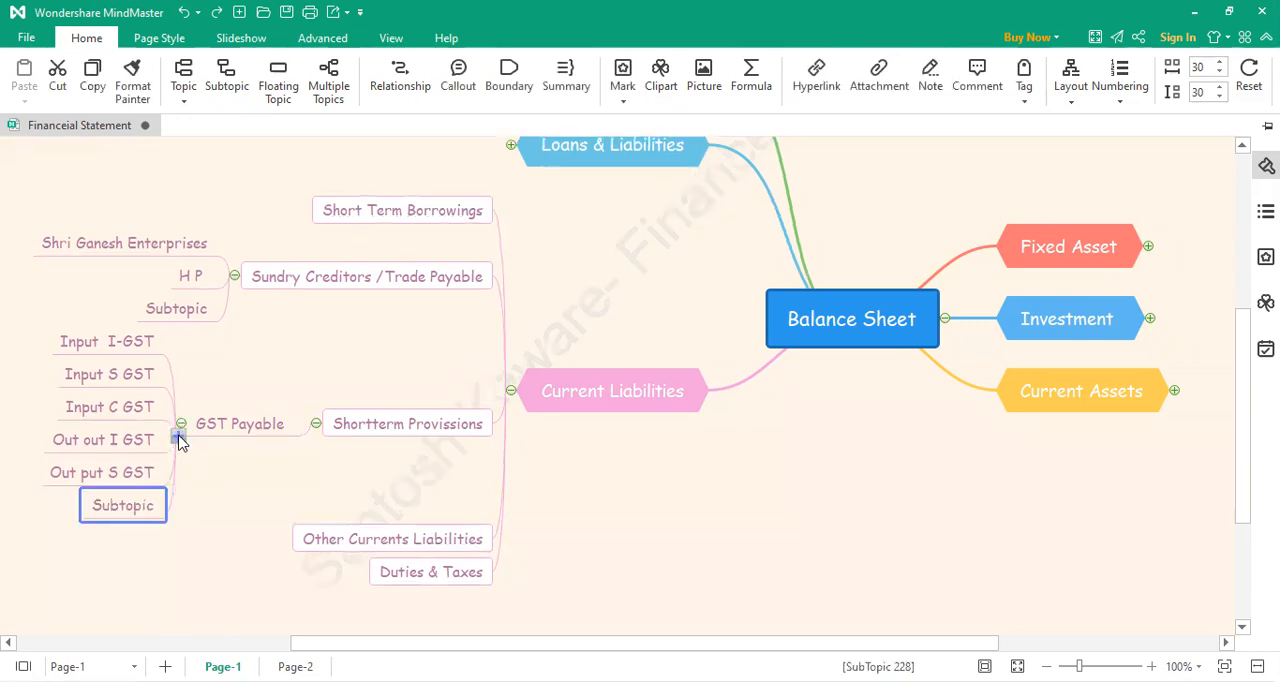
pyautogui.doubleClick(140, 510)
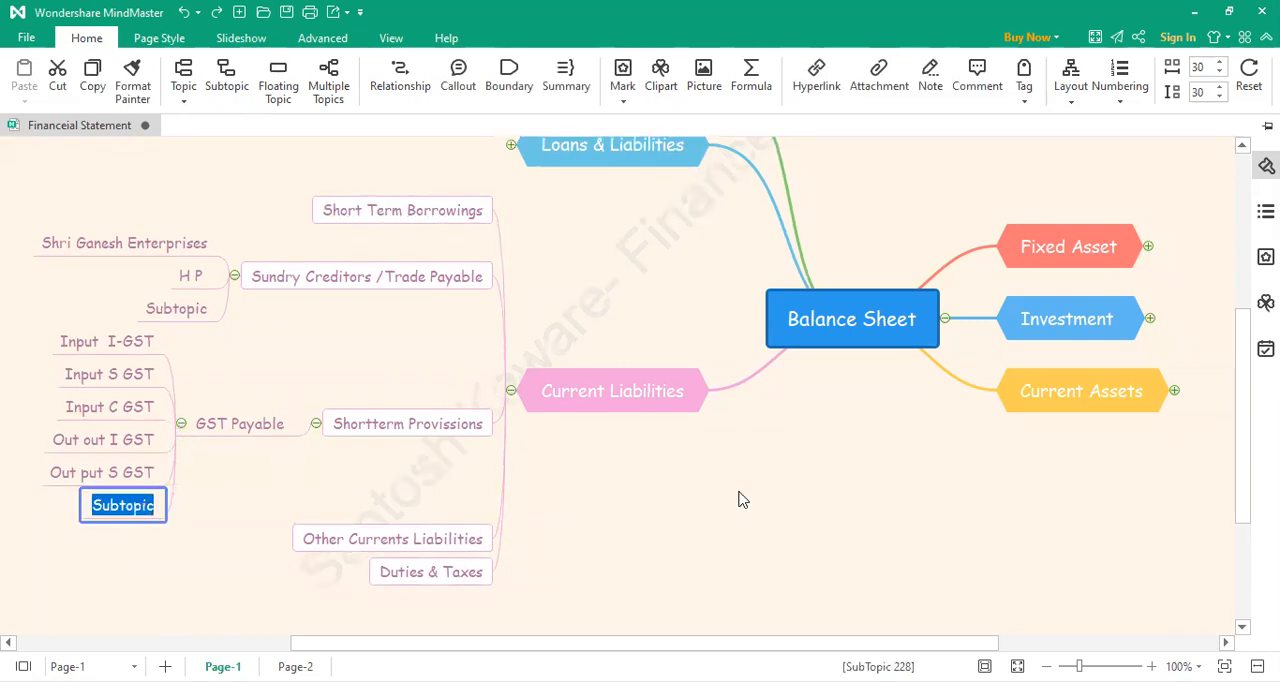
pyautogui.write('Out')
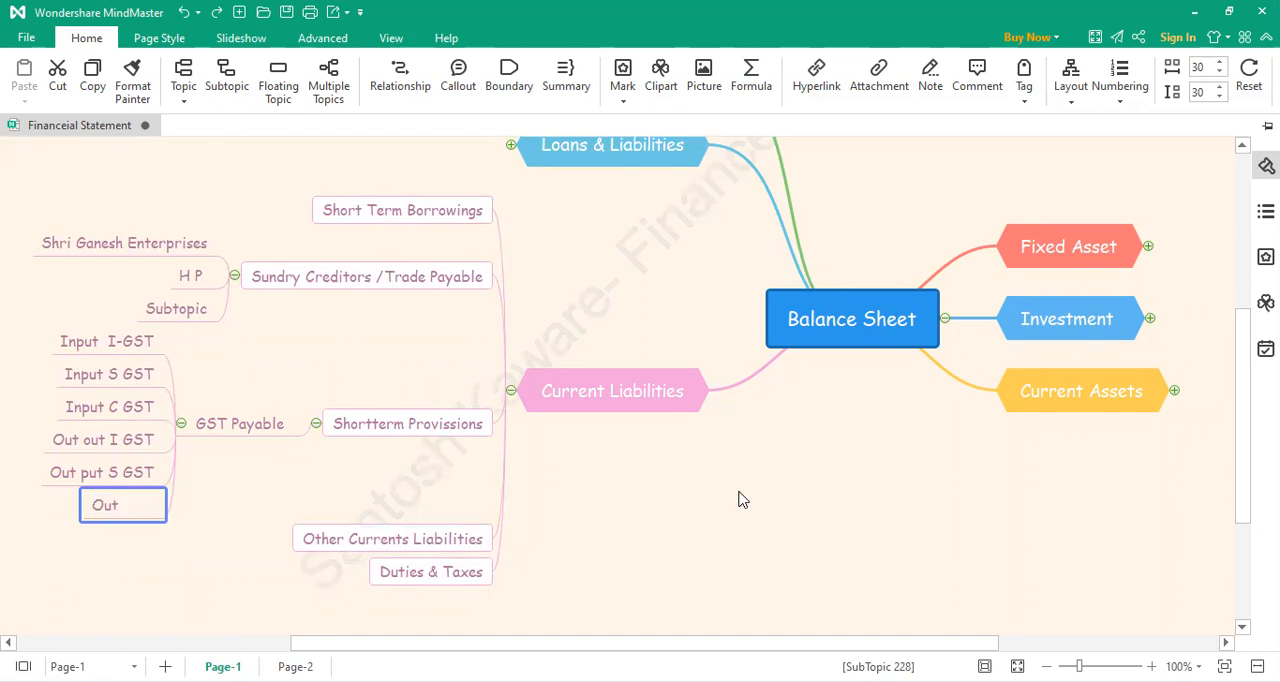
pyautogui.write(' Out CGST')
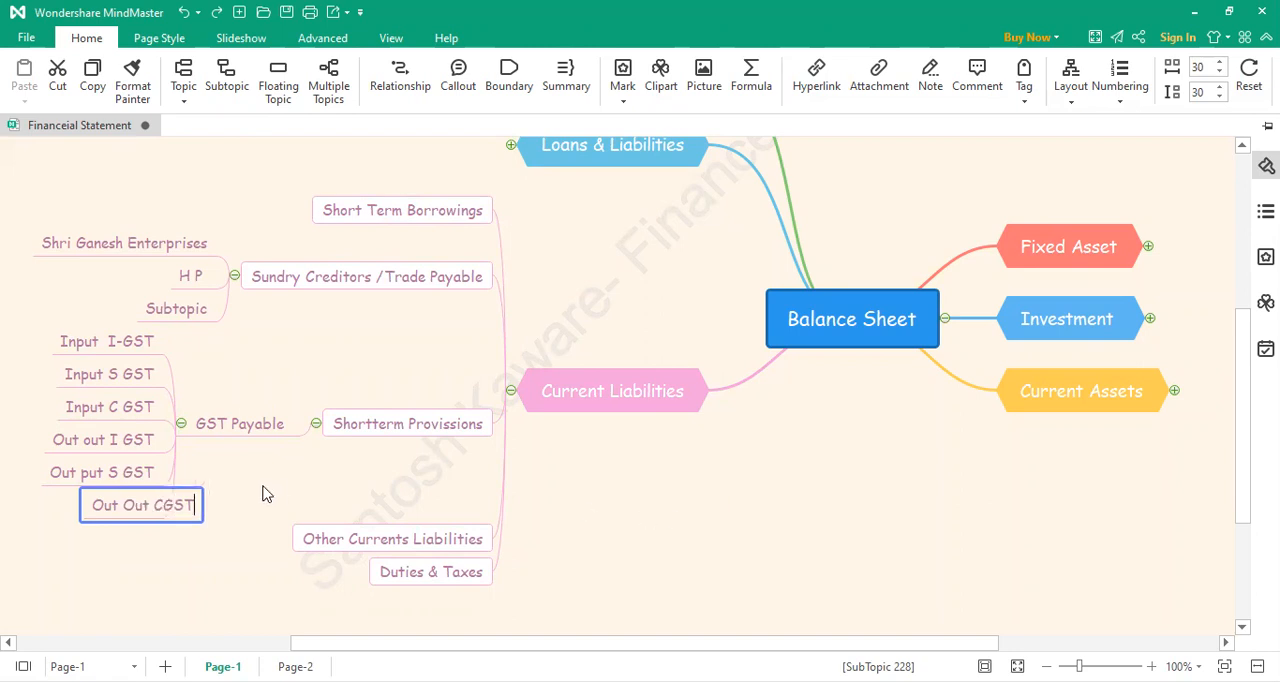
# Step: Insert a space before GST in the sixth GST Payable subtopic so it reads "Out Out C GST"
pyautogui.press('Left')
pyautogui.press('Left')
pyautogui.press('Left')
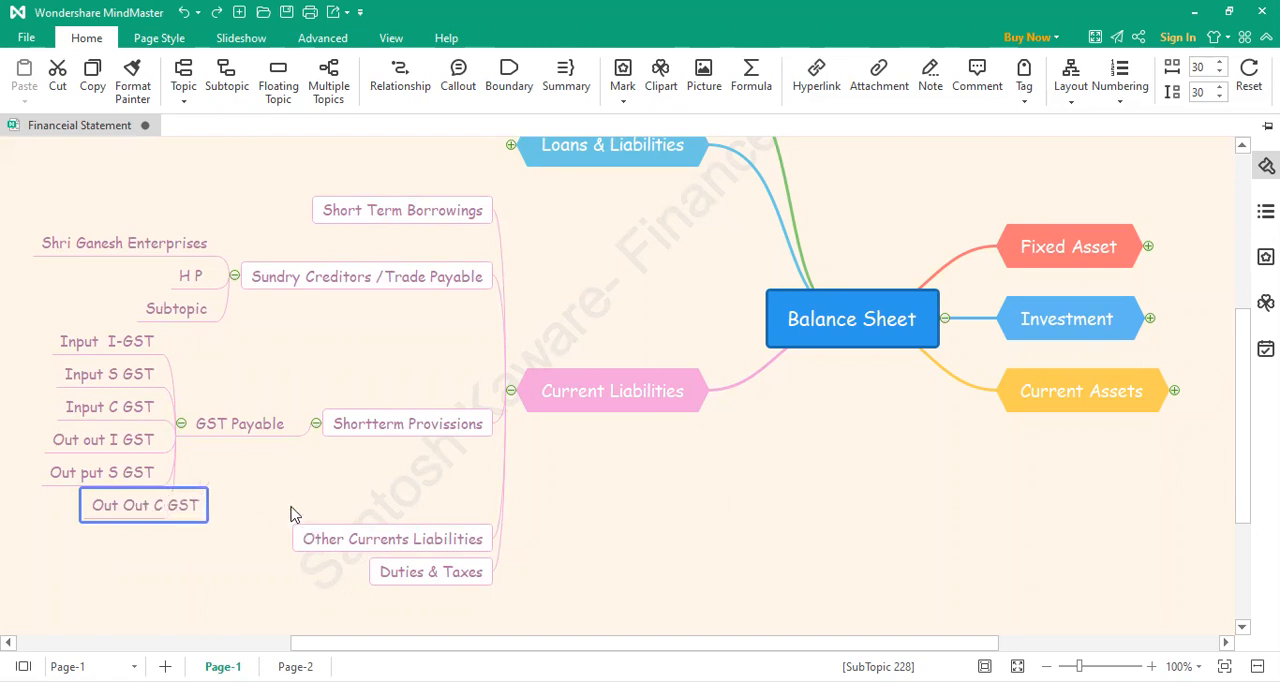
pyautogui.click(250, 500)
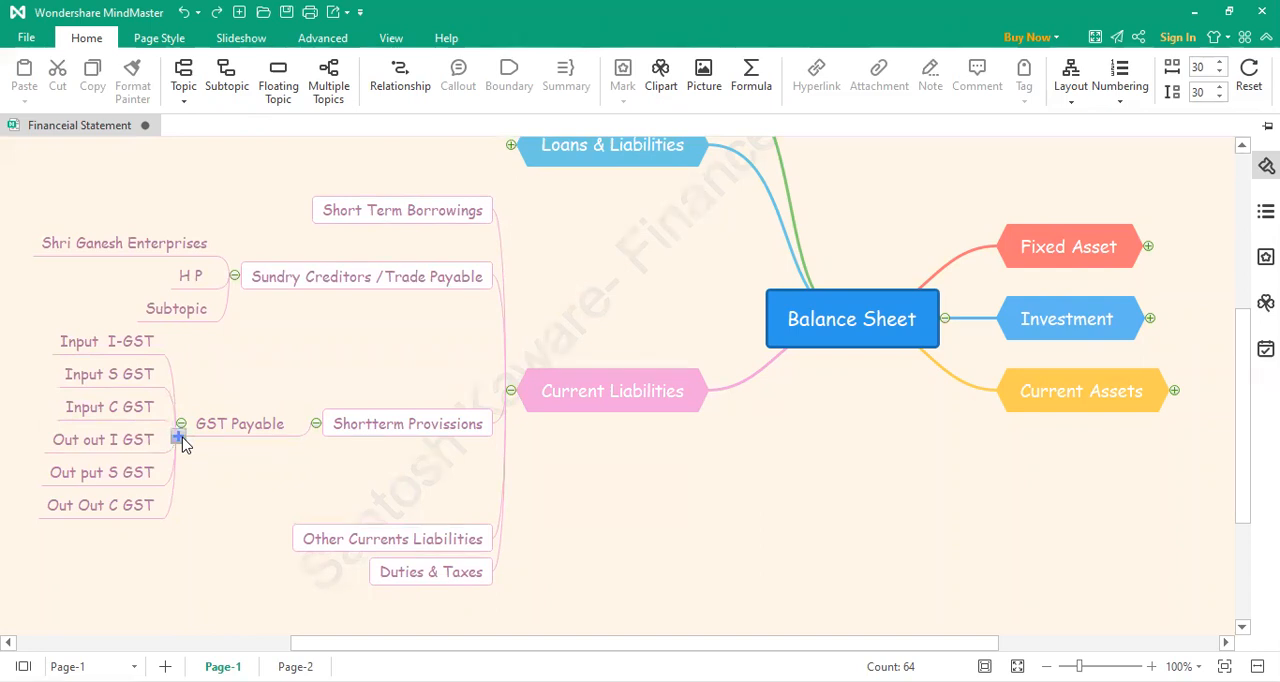
# Step: Add a seventh subtopic reading "GST Payable" under the GST Payable topic
pyautogui.click(178, 438)
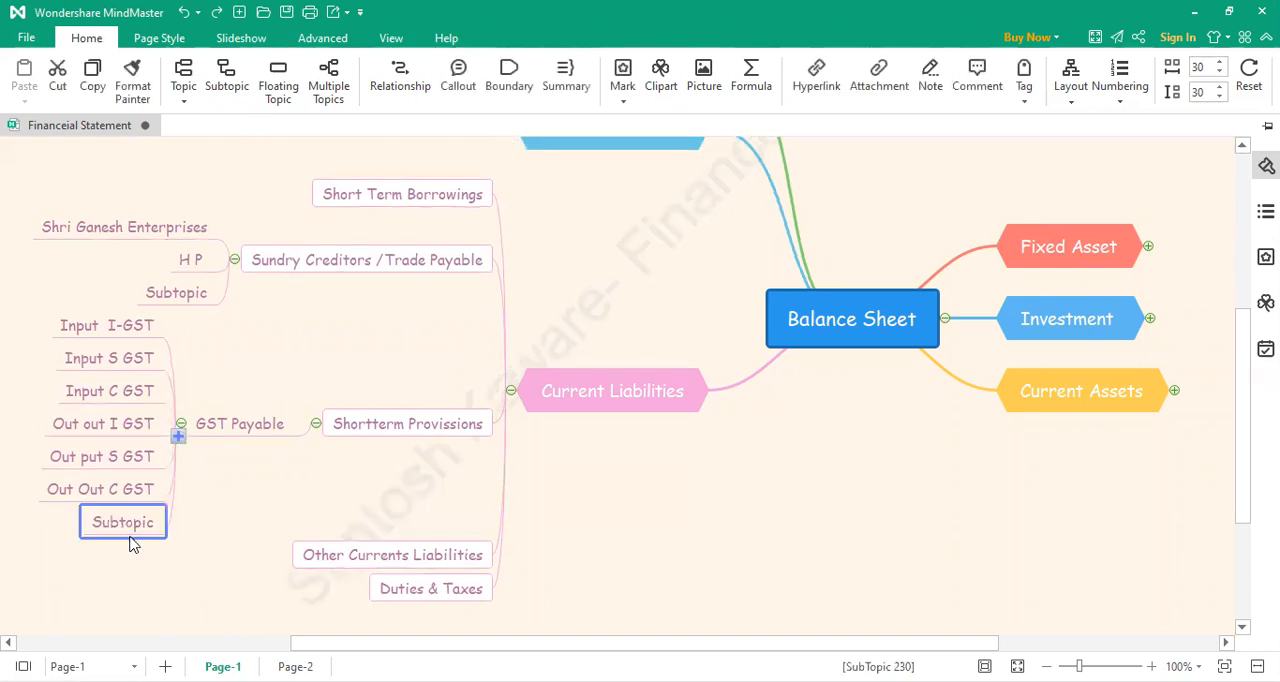
pyautogui.press('F2')
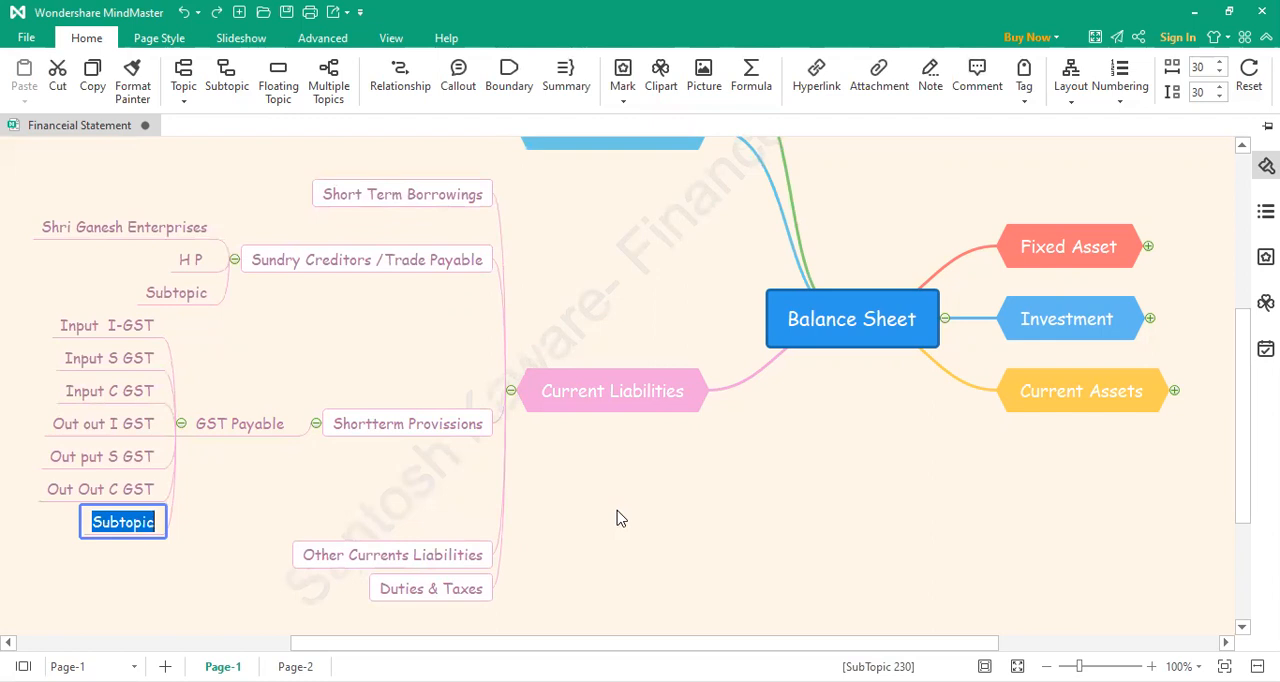
pyautogui.write('GST Payable')
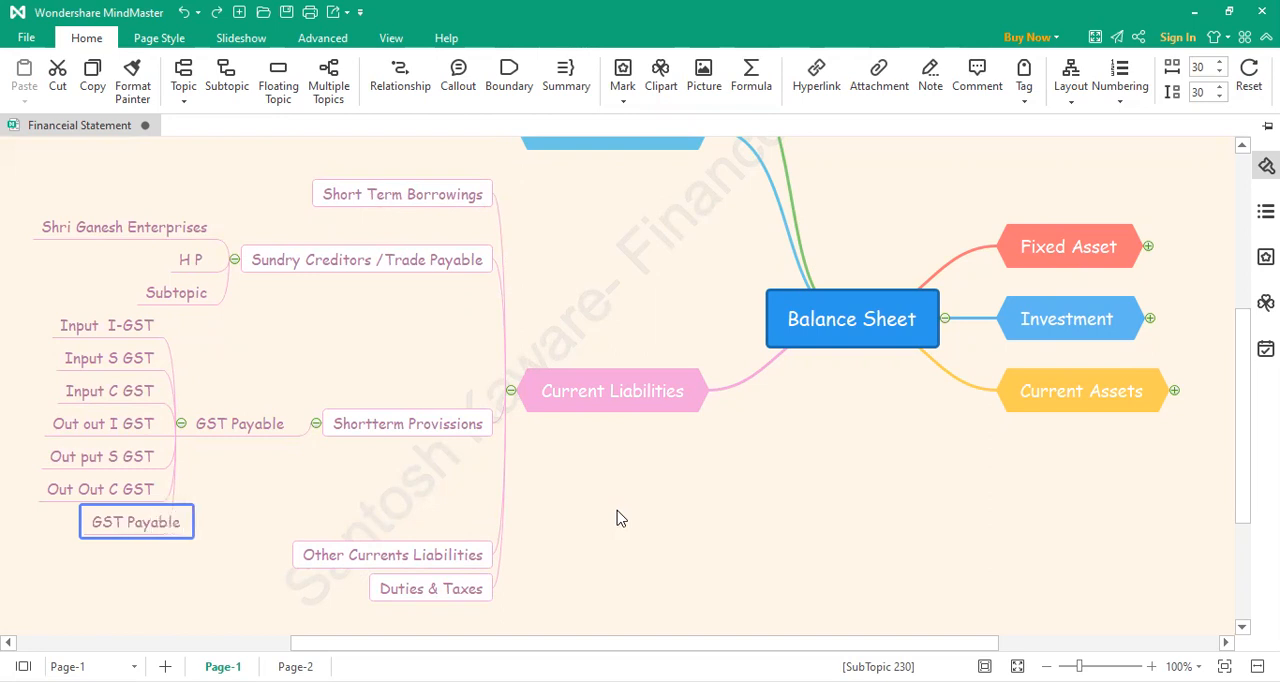
pyautogui.click(249, 493)
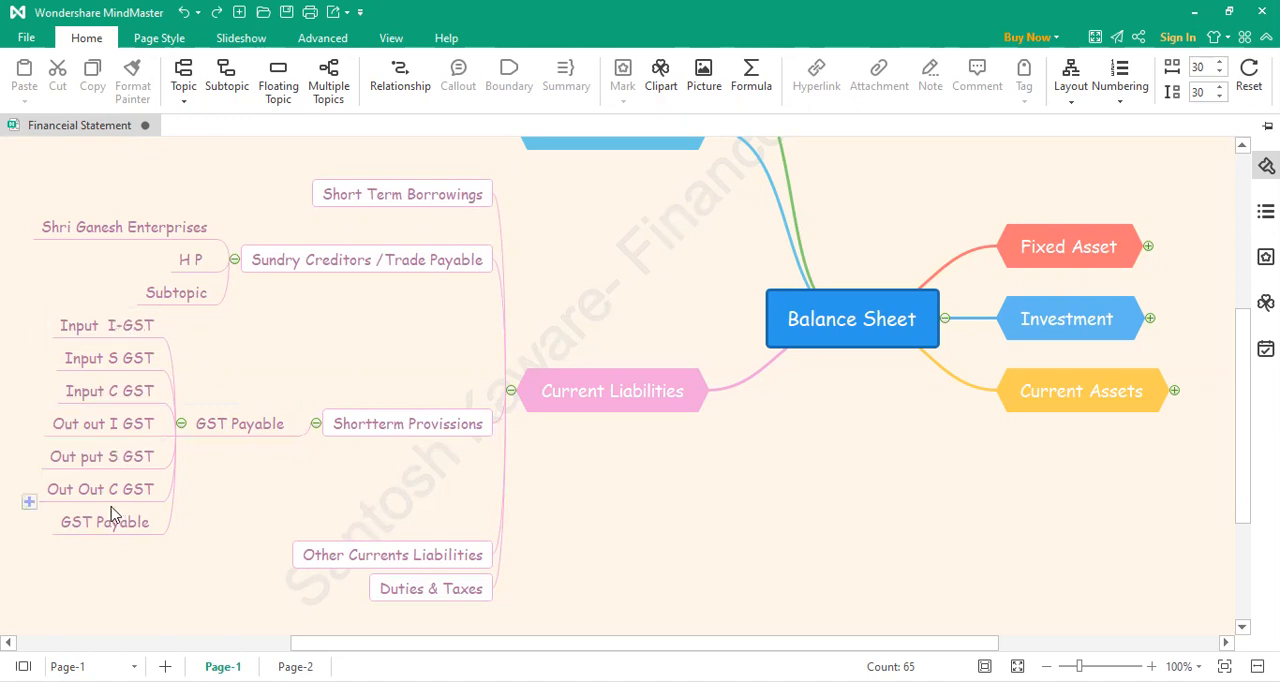
# Step: Add a subtopic reading "Salary Payable" under Shortterm Provissions
pyautogui.click(313, 437)
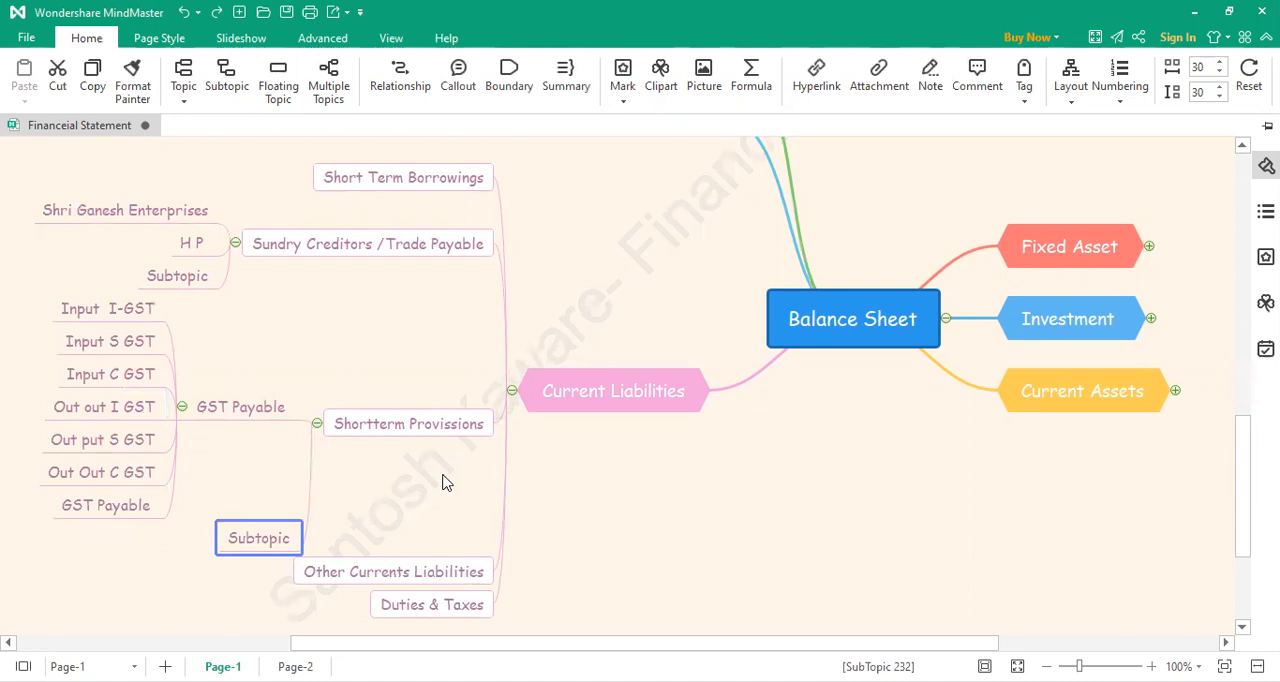
pyautogui.doubleClick(268, 538)
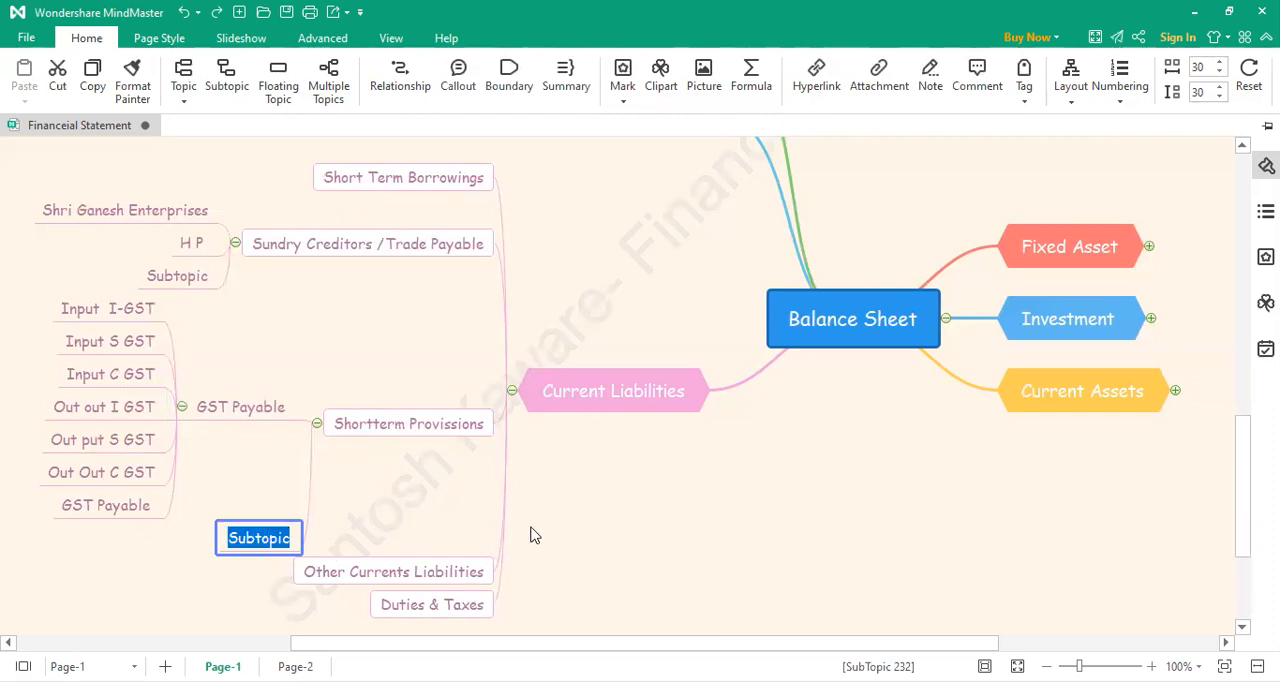
pyautogui.write('Salar')
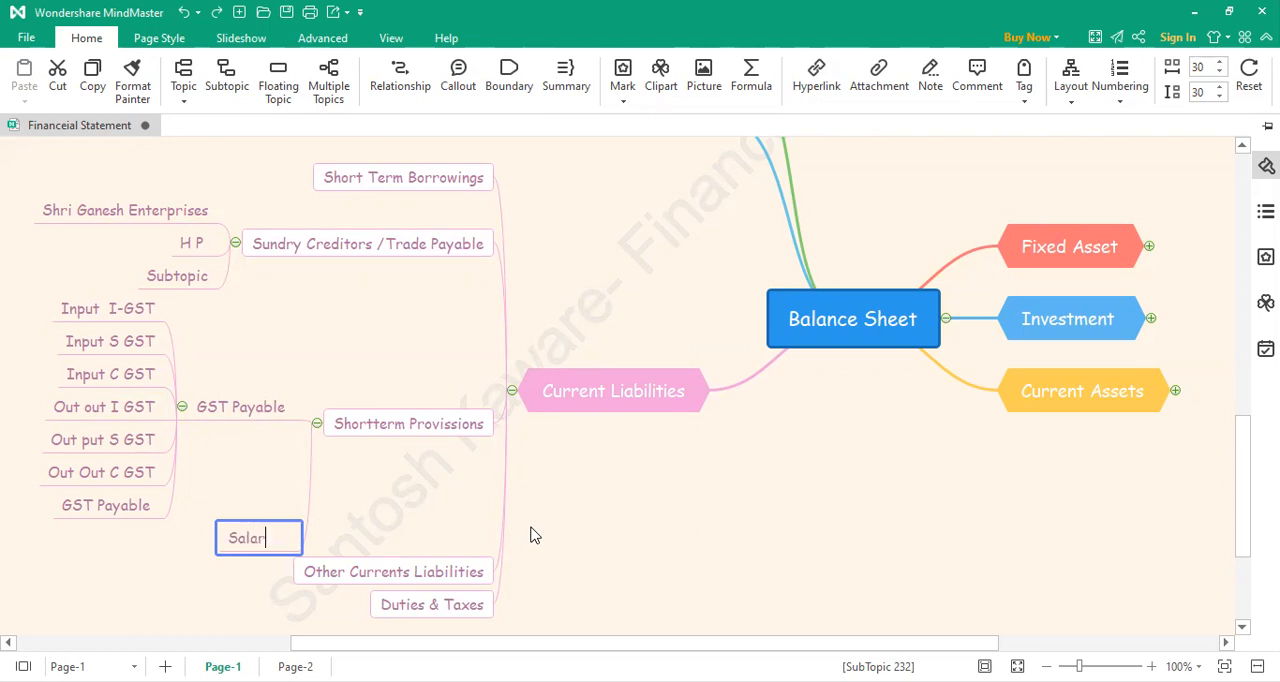
pyautogui.write('y Payable')
pyautogui.click(398, 514)
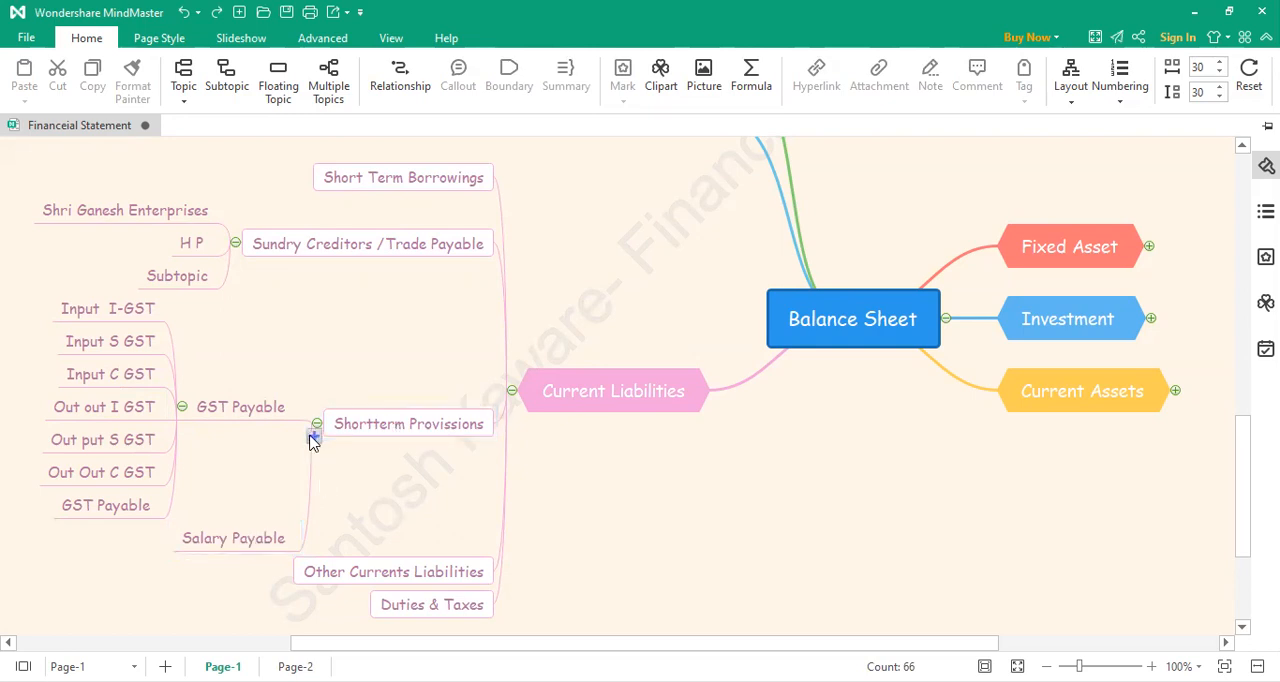
# Step: Add a subtopic reading "PF Payable" under Shortterm Provissions, below Salary Payable
pyautogui.click(313, 437)
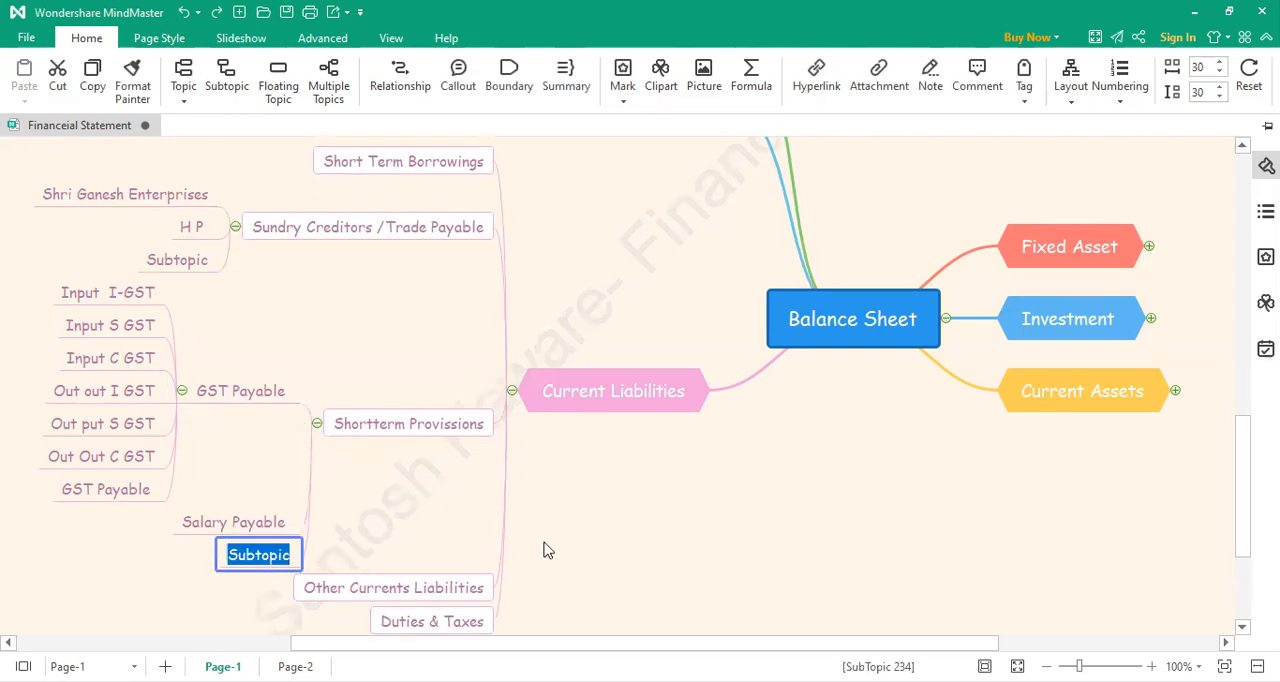
pyautogui.write('PF ')
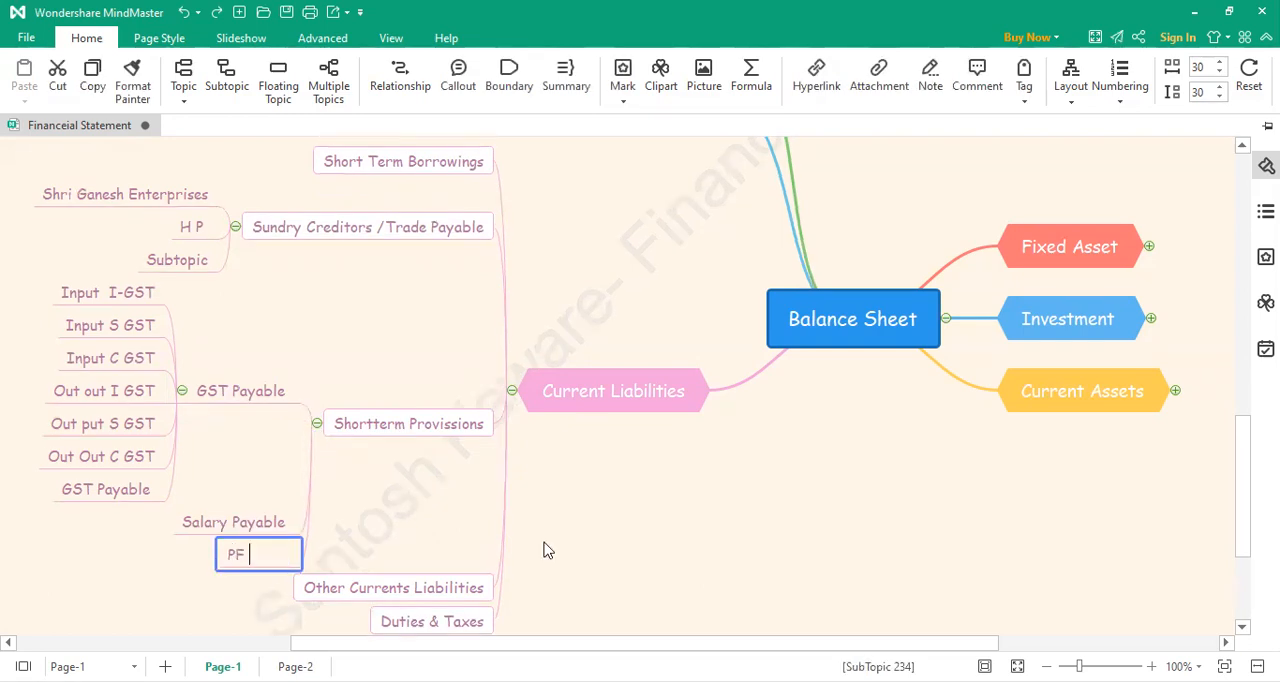
pyautogui.write('Payable')
pyautogui.click(426, 536)
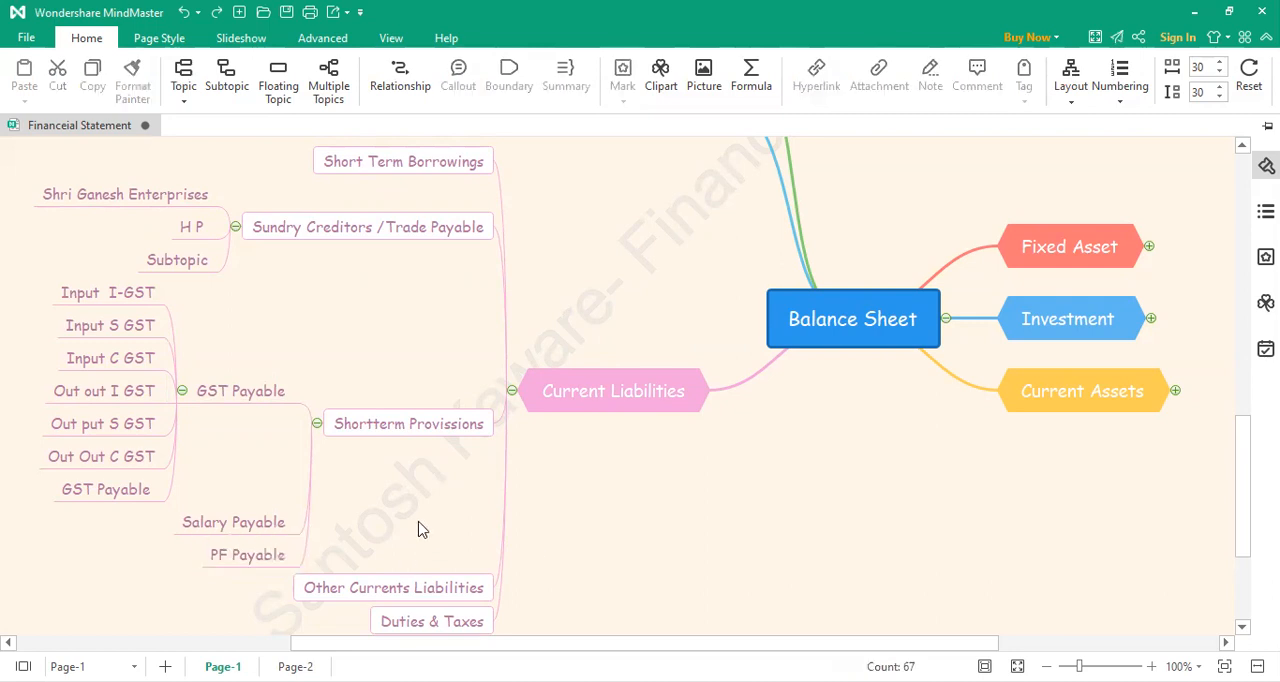
# Step: Add a subtopic reading "ESIC Payable" under Shortterm Provissions, below PF Payable
pyautogui.click(315, 438)
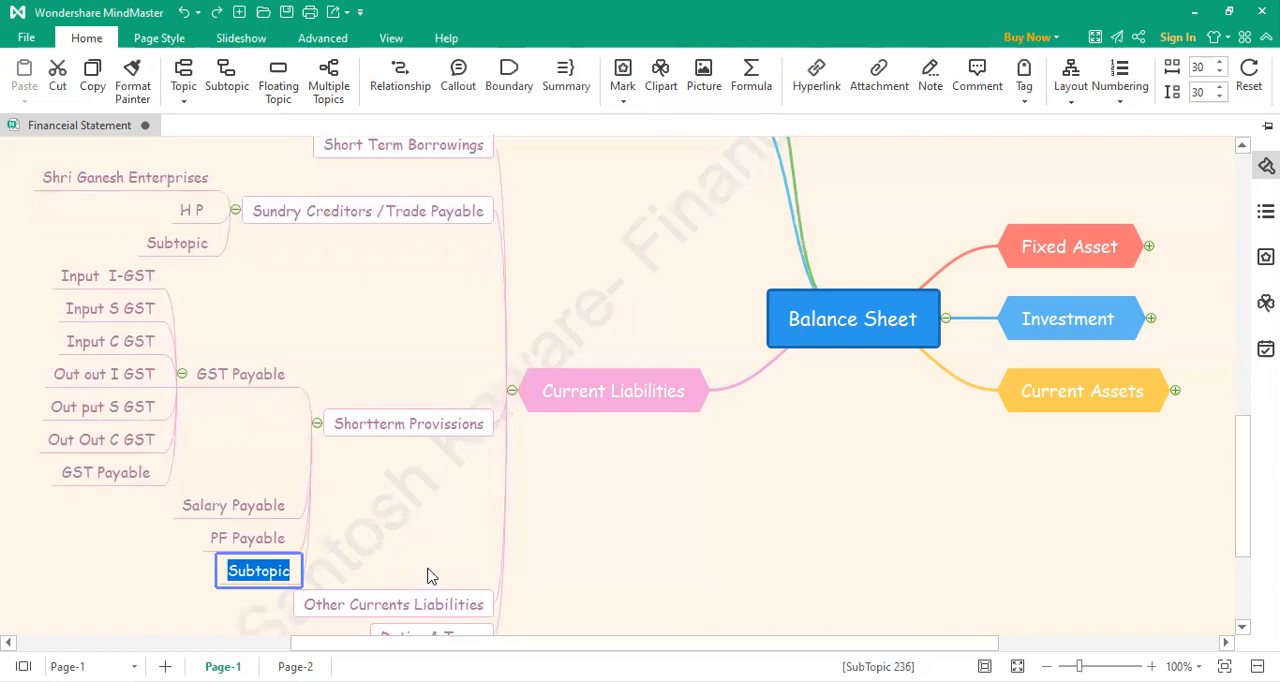
pyautogui.write('ESIC Payable')
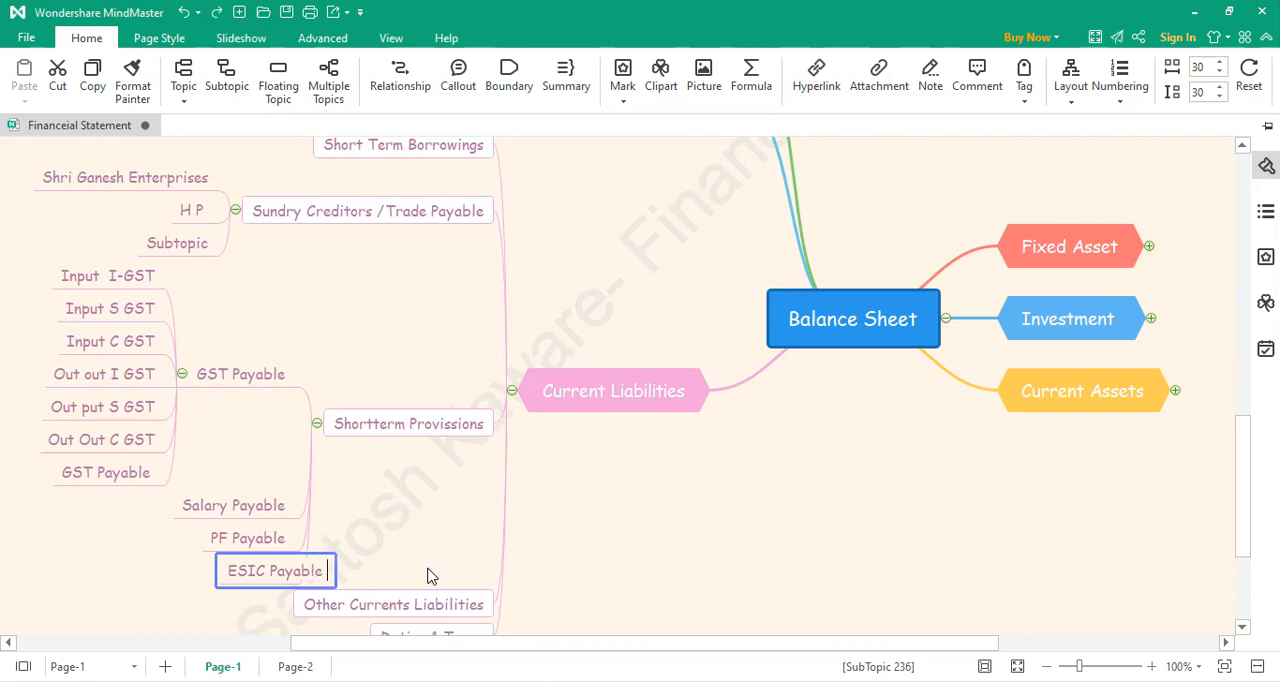
pyautogui.click(407, 496)
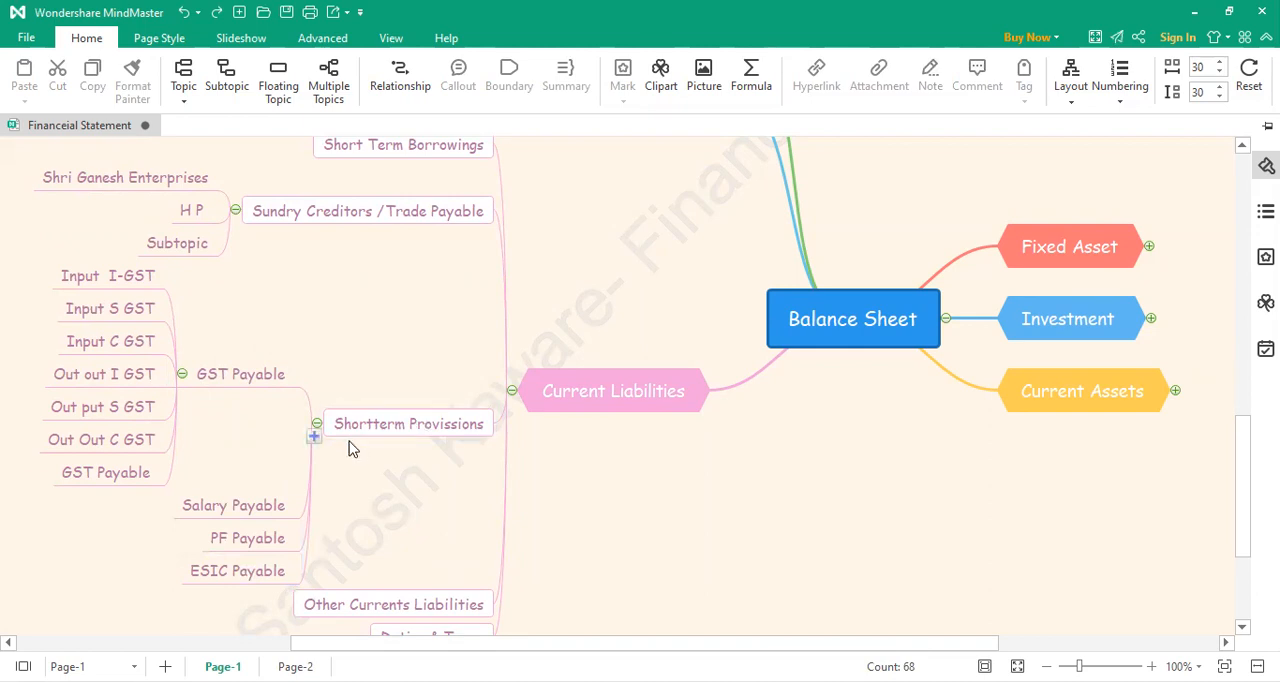
# Step: Add another subtopic under Shortterm Provissions, below ESIC Payable, and open its text for editing
pyautogui.scroll(-3, 349, 449)
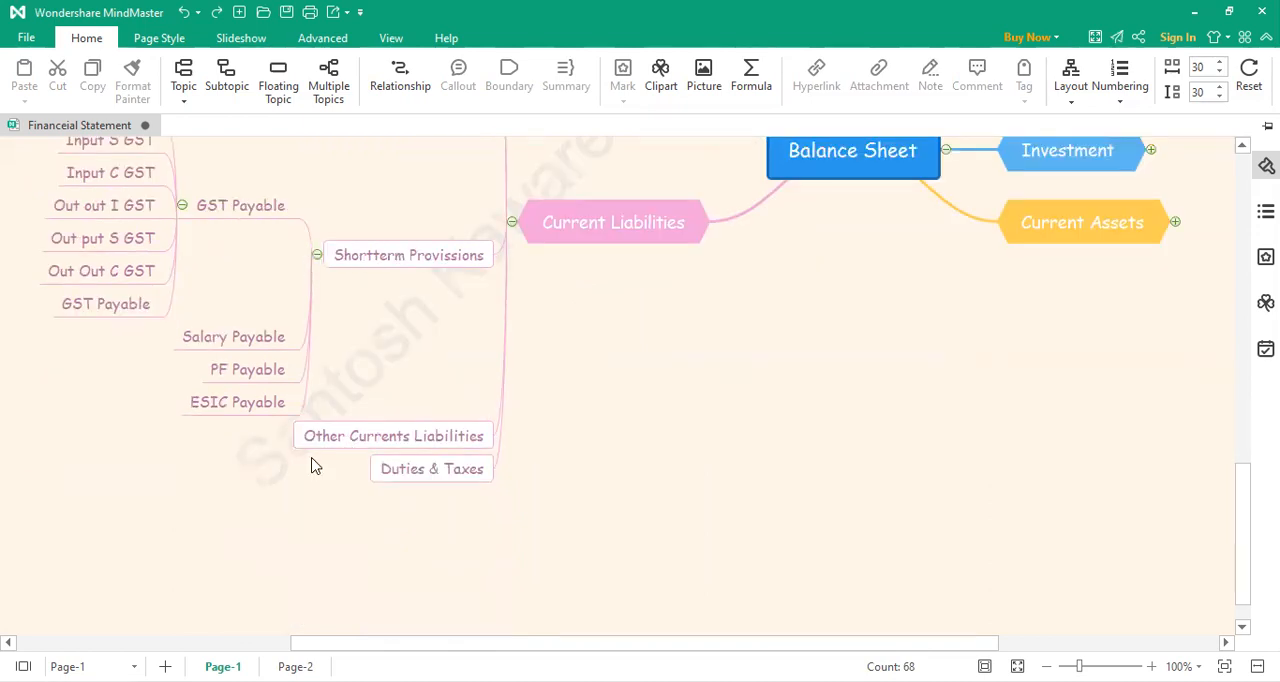
pyautogui.scroll(3, 311, 466)
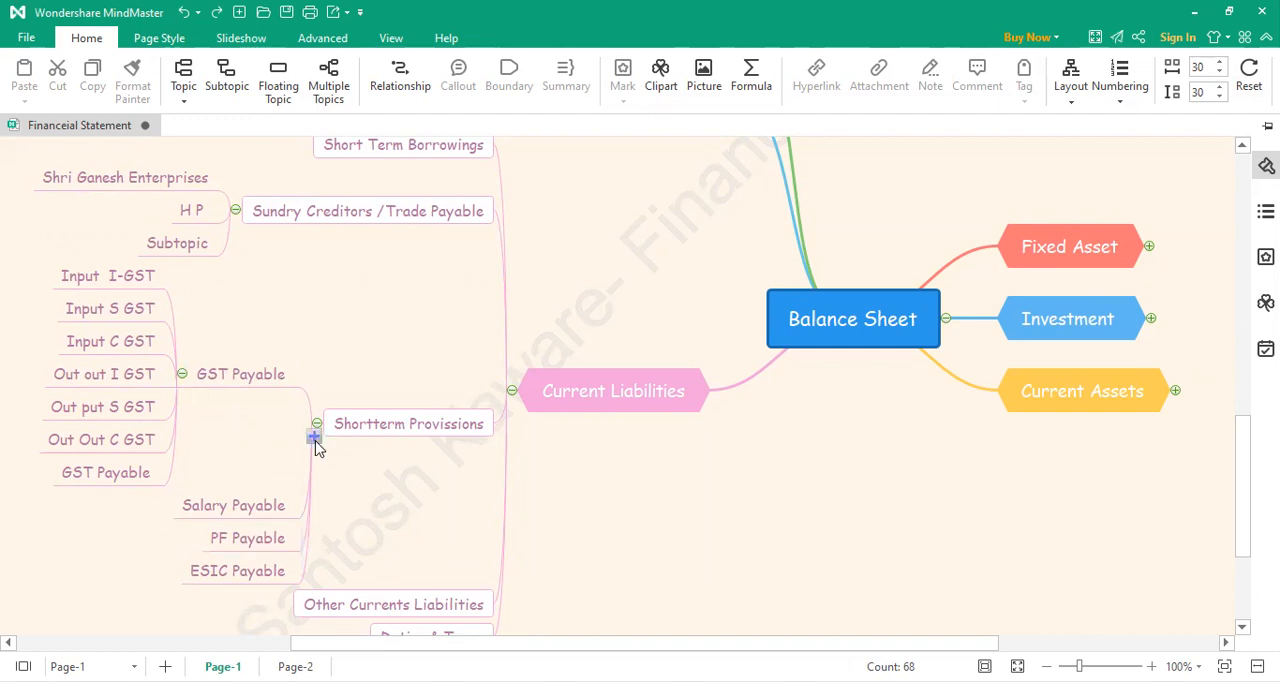
pyautogui.click(315, 440)
pyautogui.click(265, 587)
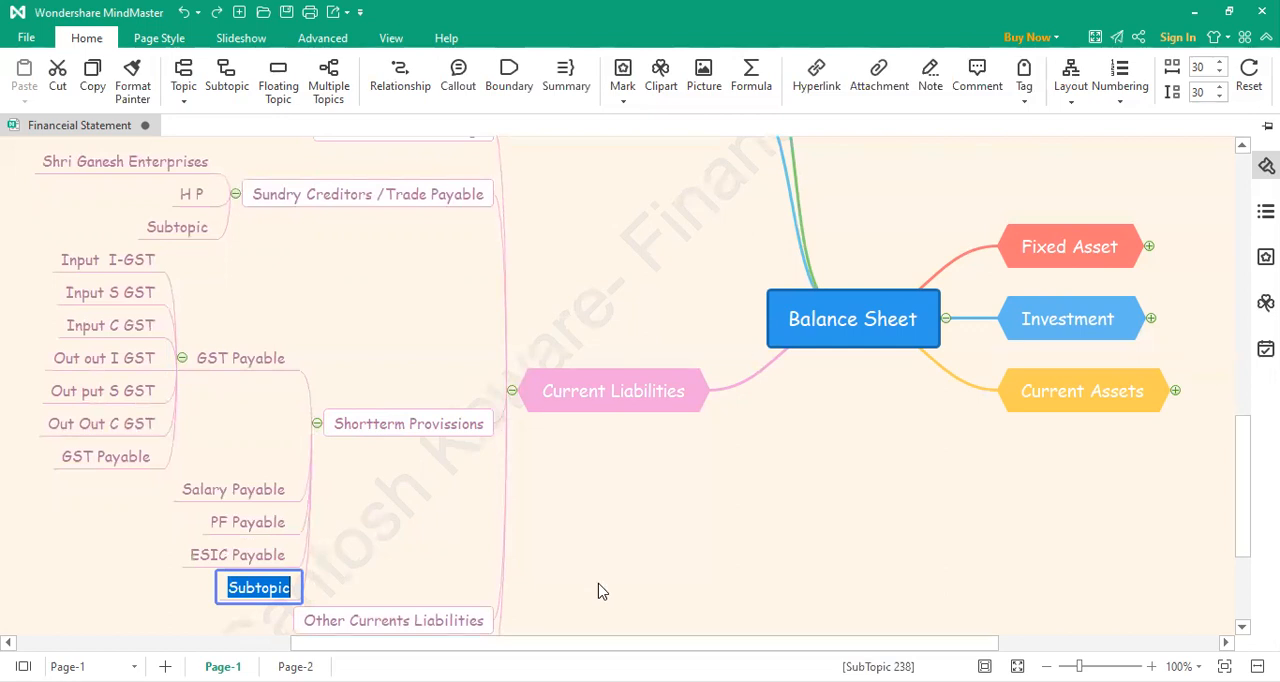
pyautogui.write('Pre Pai')
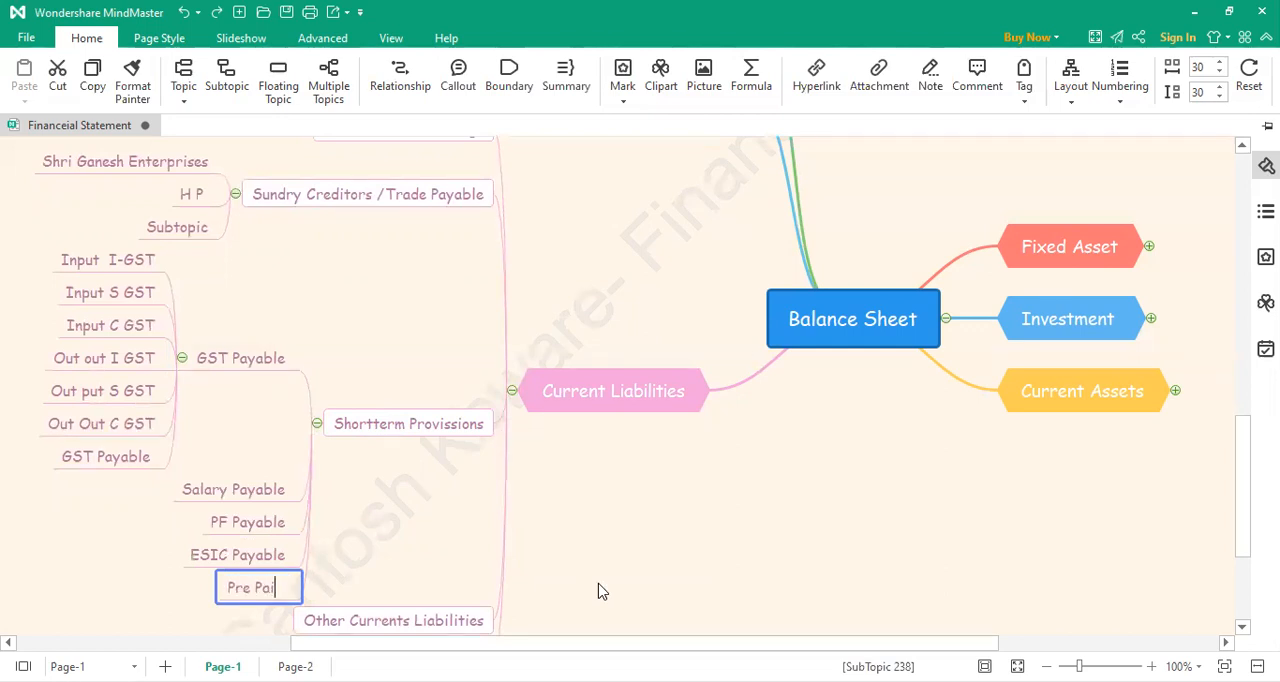
pyautogui.write('d Expenses')
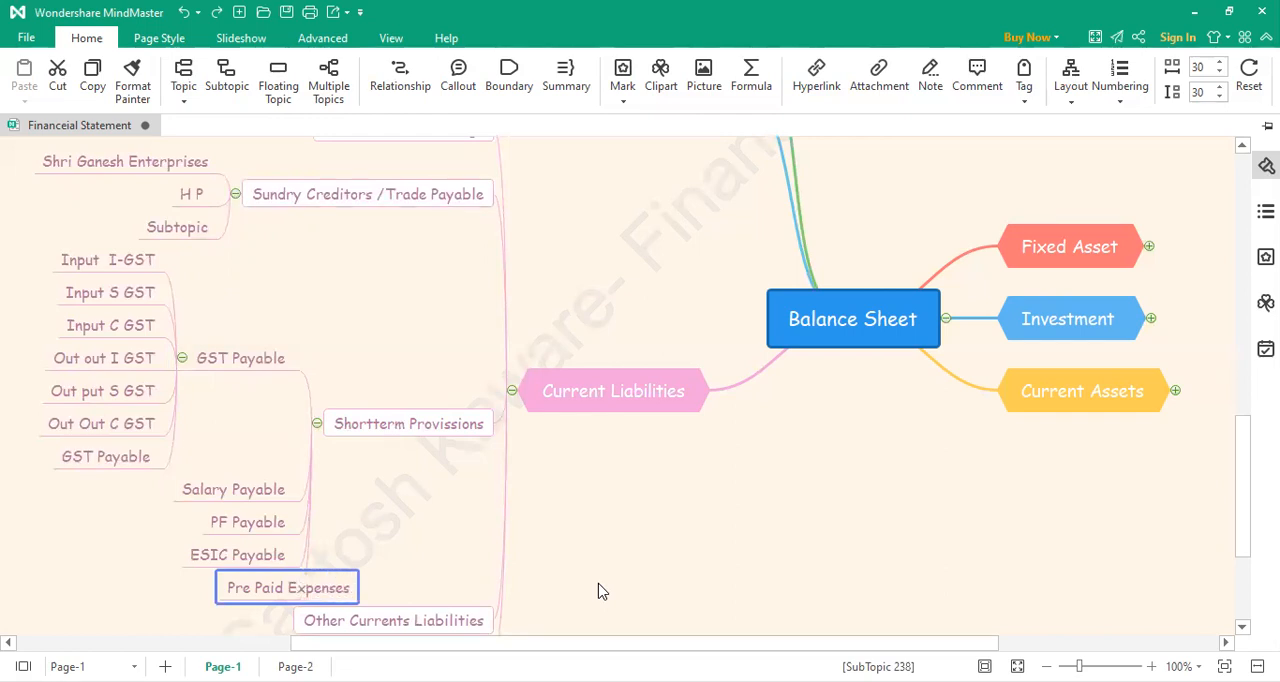
pyautogui.press('BackSpace')
pyautogui.press('BackSpace')
pyautogui.press('BackSpace')
pyautogui.press('BackSpace')
pyautogui.press('BackSpace')
pyautogui.press('BackSpace')
pyautogui.press('BackSpace')
pyautogui.press('BackSpace')
pyautogui.press('BackSpace')
pyautogui.press('BackSpace')
pyautogui.press('BackSpace')
pyautogui.press('BackSpace')
pyautogui.press('BackSpace')
pyautogui.press('BackSpace')
pyautogui.press('BackSpace')
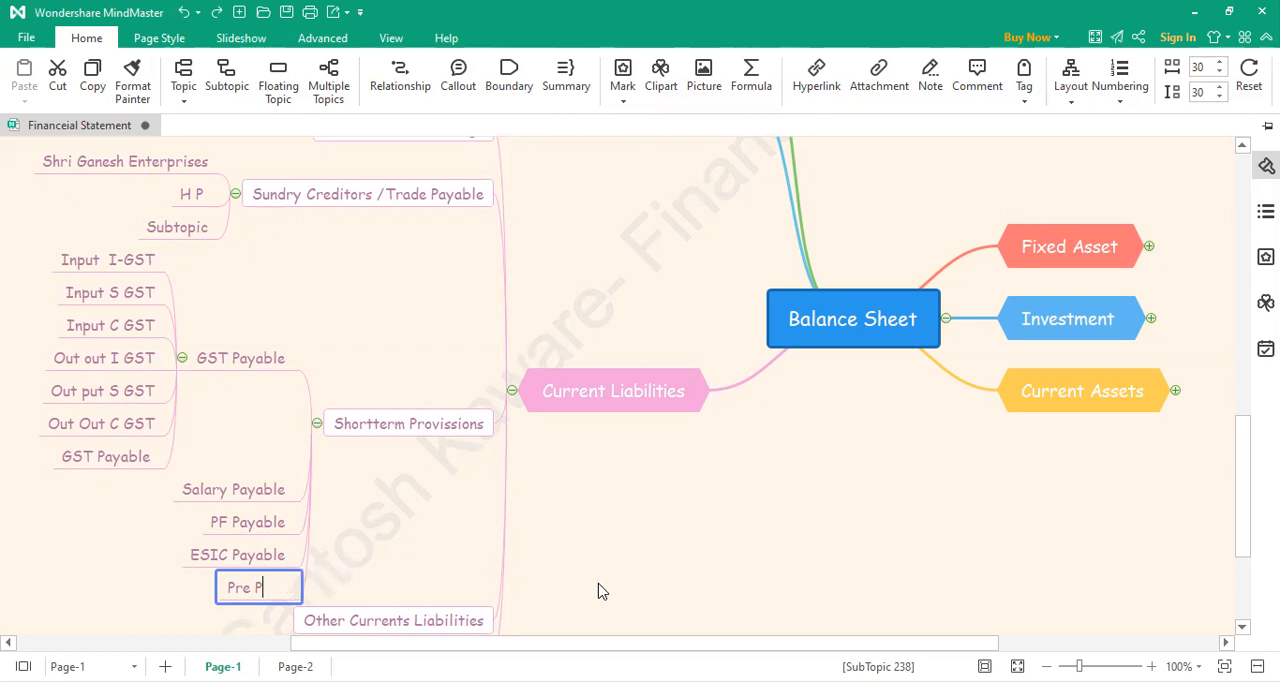
pyautogui.press('BackSpace')
pyautogui.press('BackSpace')
# Step: Name the new subtopic below ESIC Payable "Out Standing Expenses"
pyautogui.write('Out Standing ')
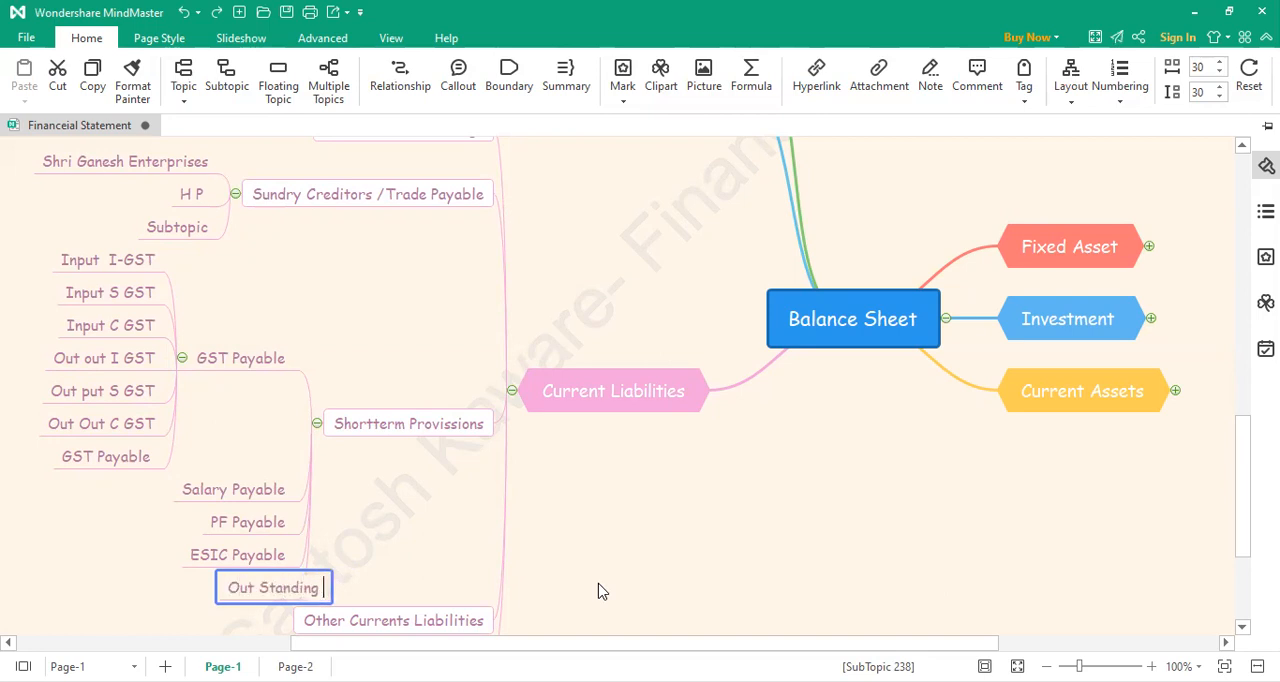
pyautogui.write('Expenses')
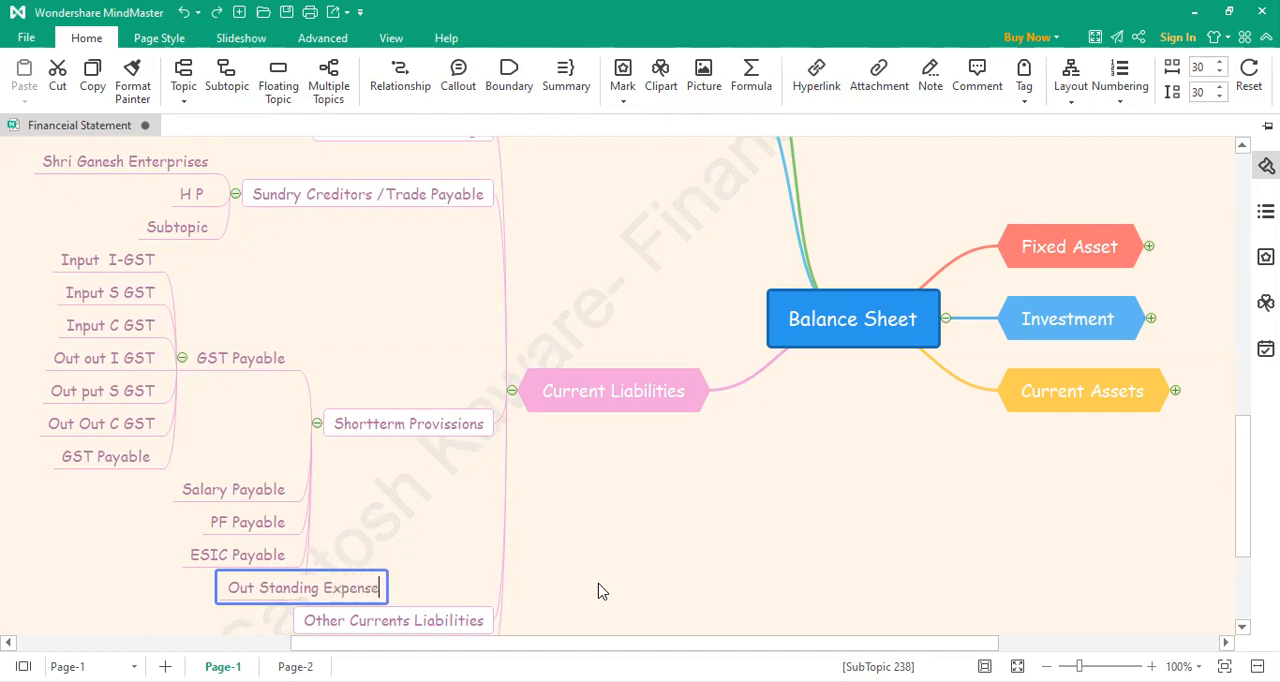
pyautogui.click(405, 520)
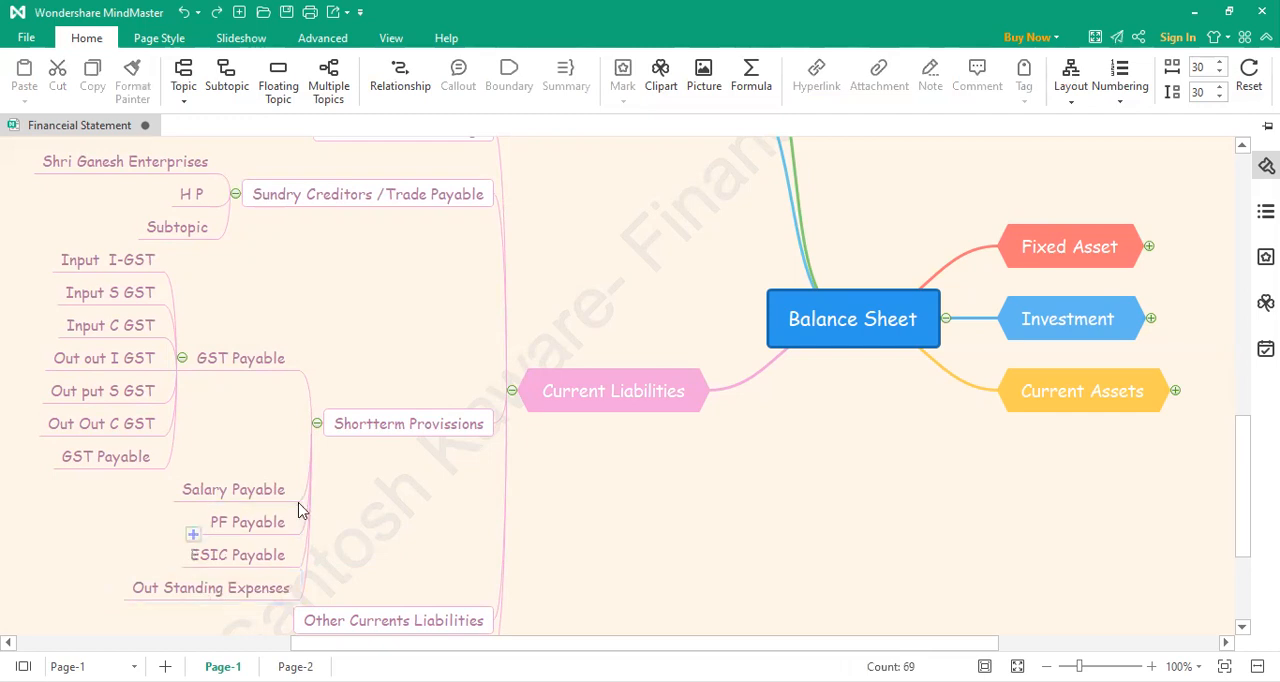
# Step: Add a subtopic reading "Income Tax Payable" under Duties & Taxes
pyautogui.scroll(-2, 298, 510)
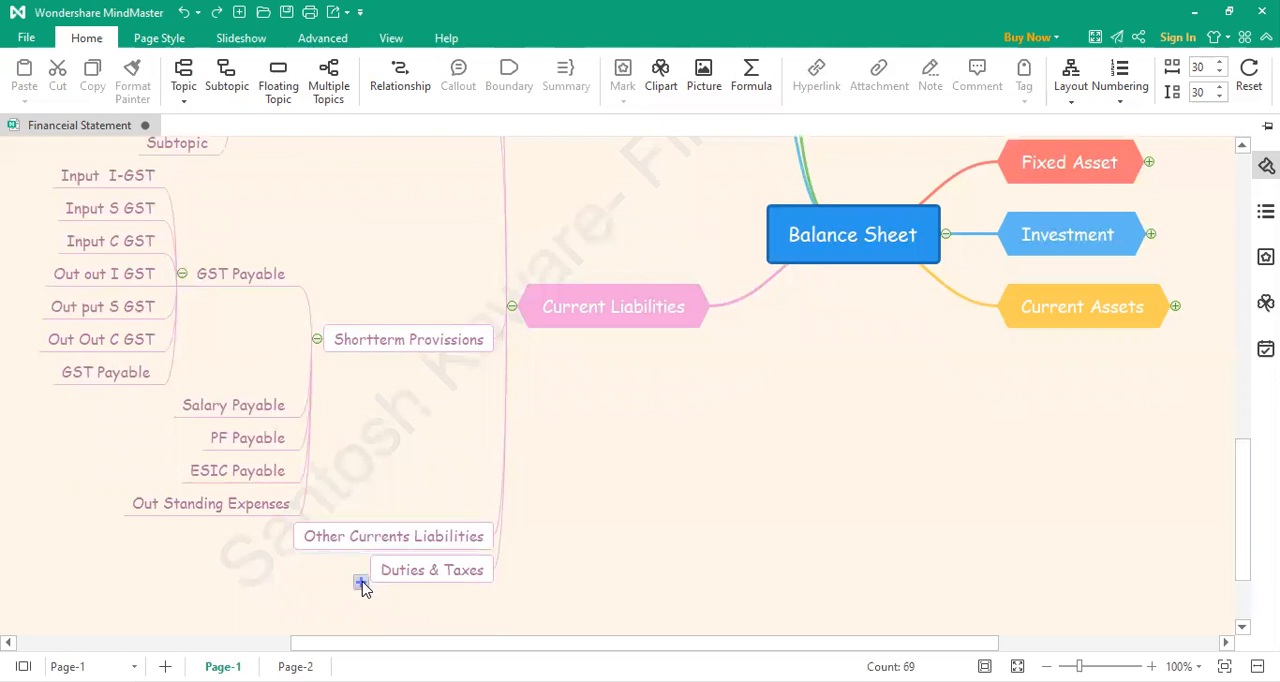
pyautogui.click(361, 583)
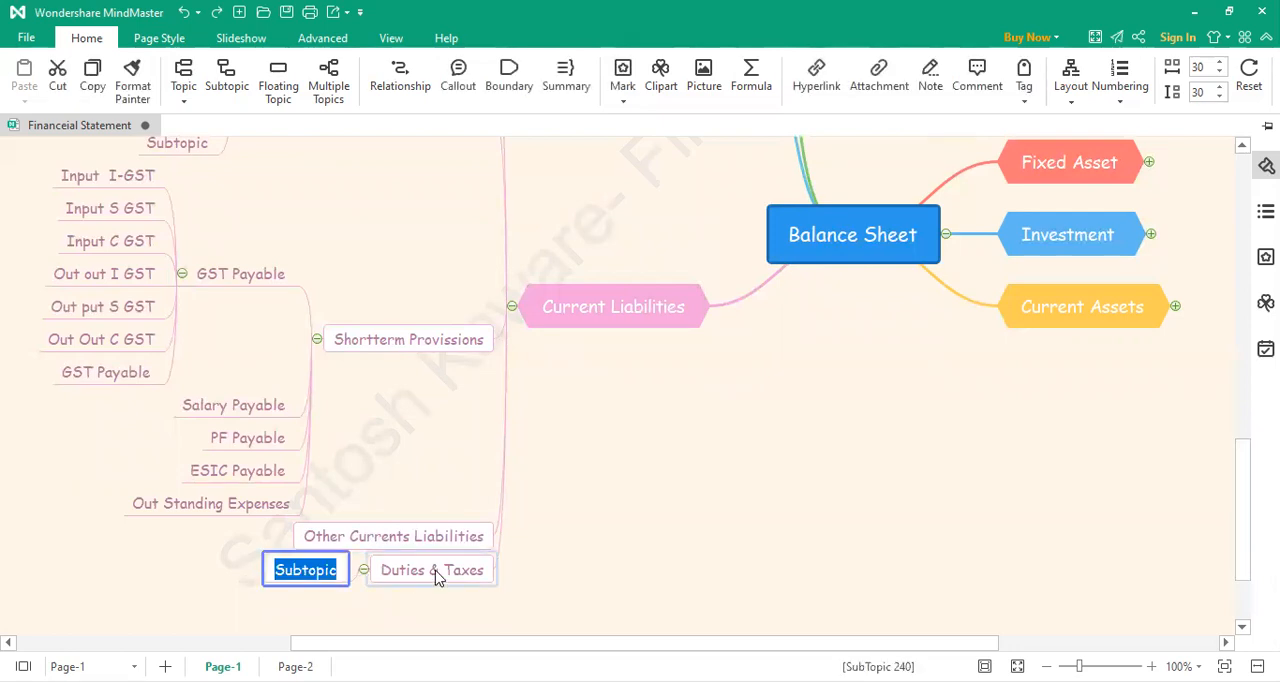
pyautogui.write('Income Tax')
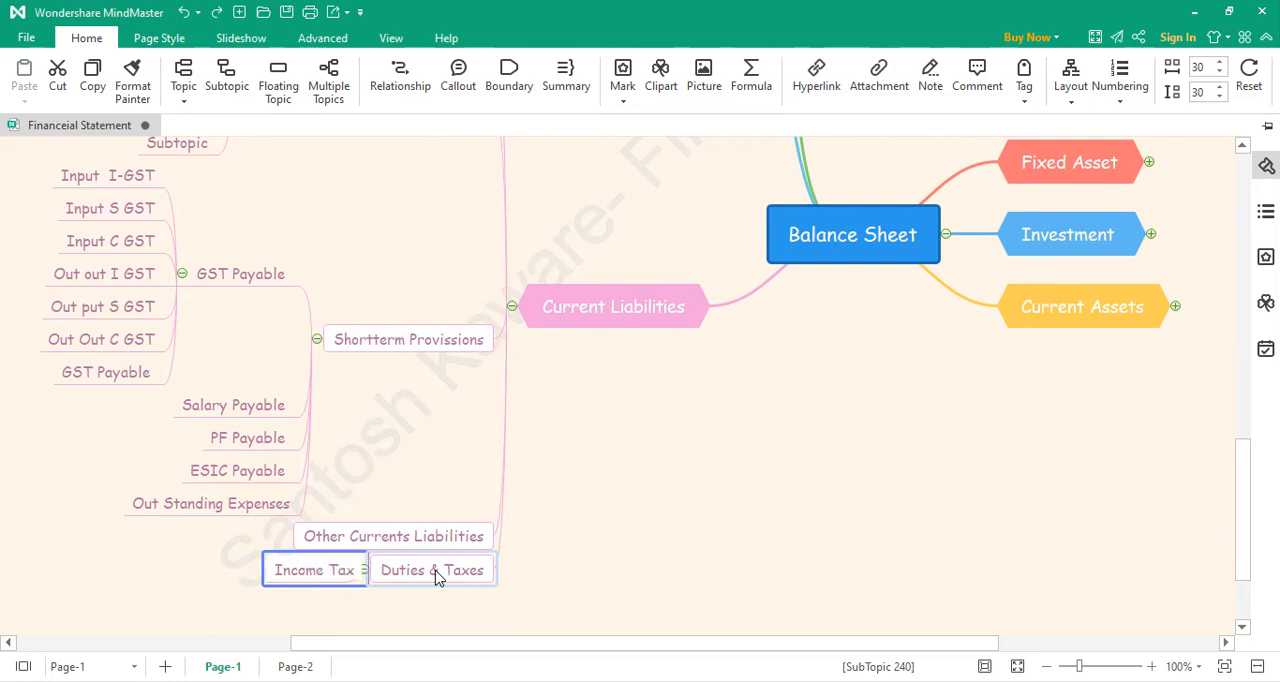
pyautogui.write(' Payable')
pyautogui.click(566, 511)
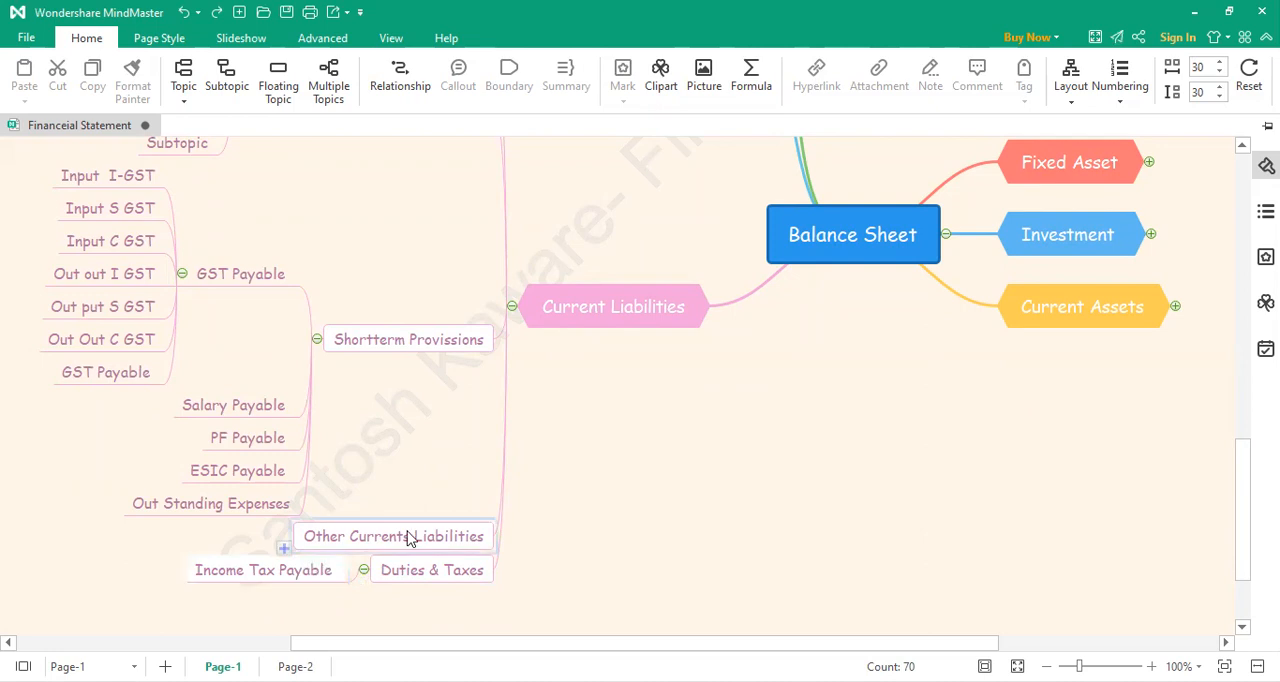
# Step: Expand the Loans & Liabilities and Capital A/c branches to show their subtopics
pyautogui.scroll(-1, 408, 539)
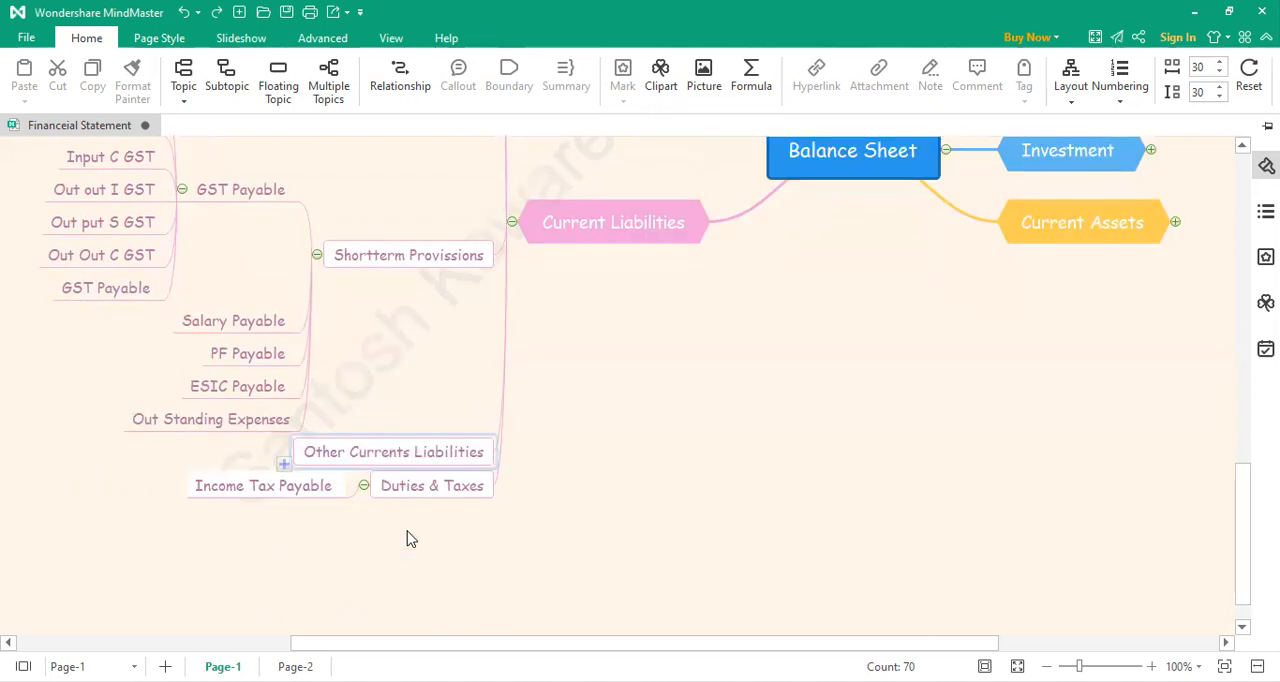
pyautogui.scroll(3, 409, 517)
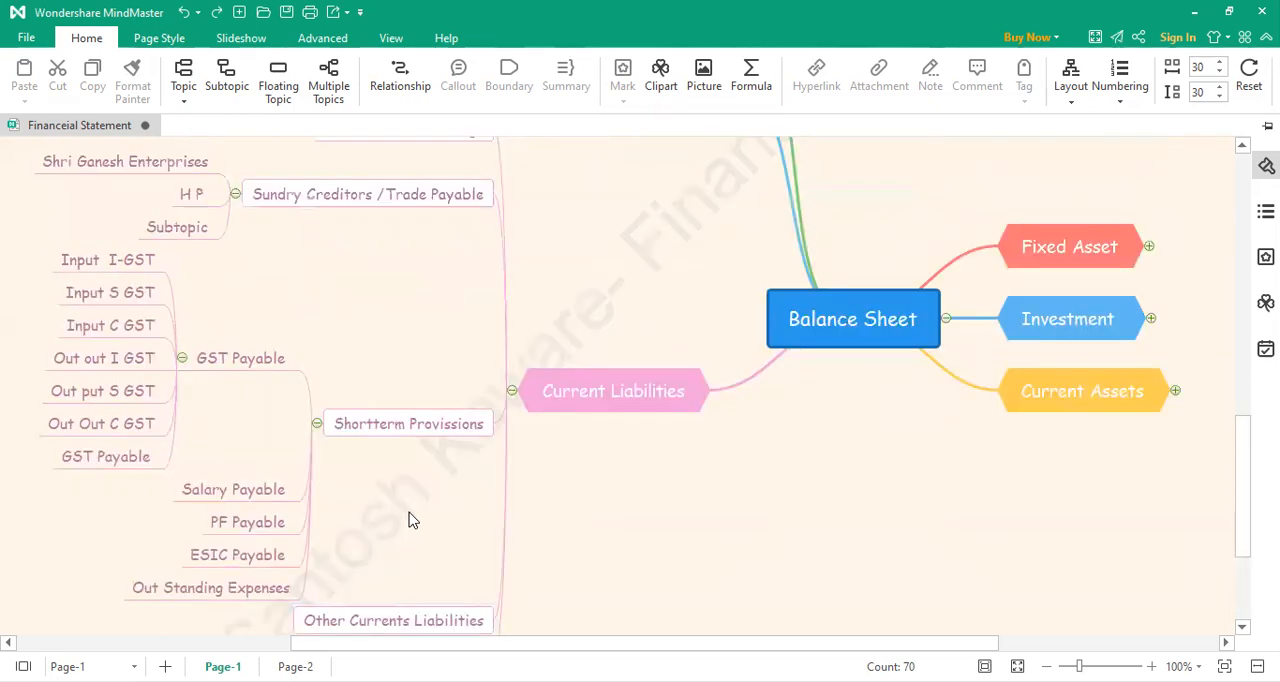
pyautogui.scroll(3, 409, 517)
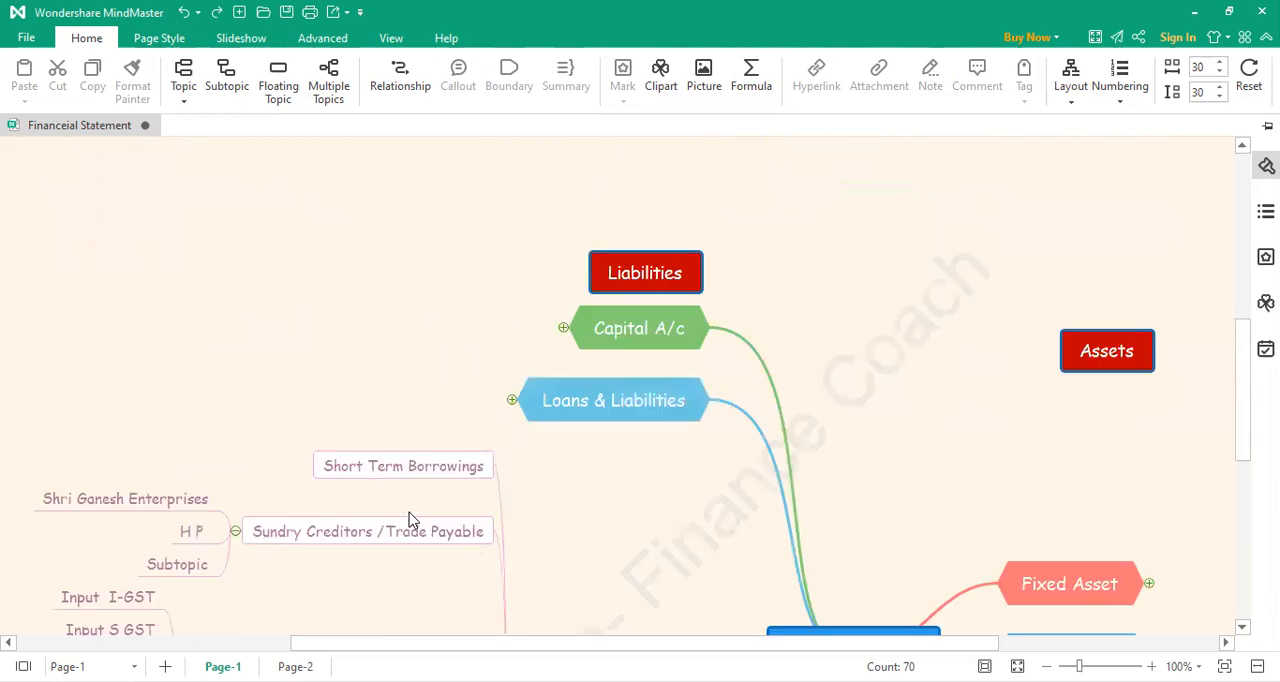
pyautogui.click(511, 400)
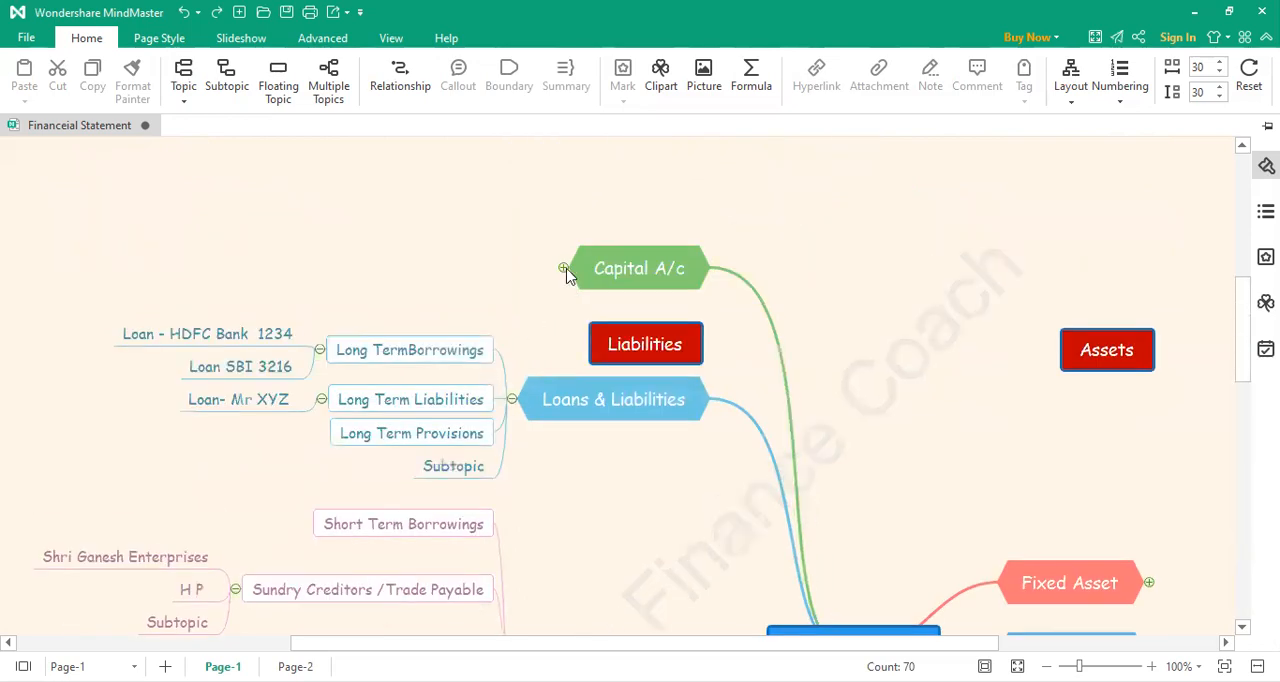
pyautogui.click(563, 269)
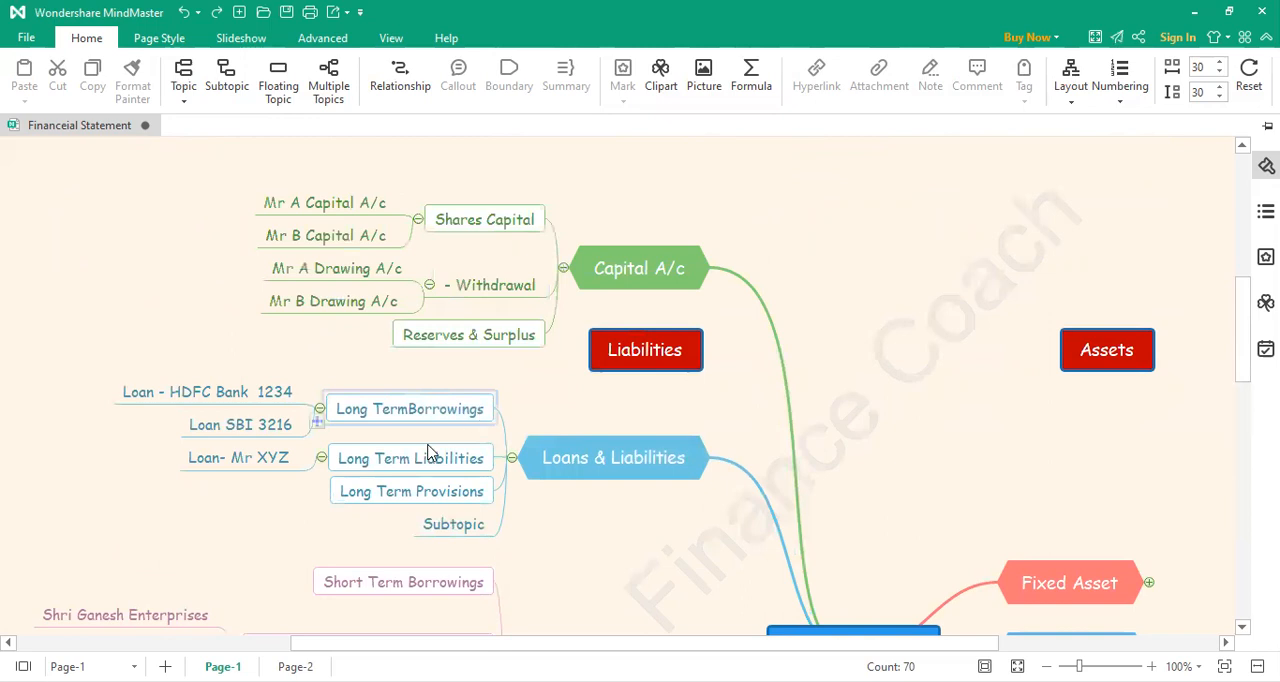
# Step: Review the accounts listed under Capital A/c, Loans & Liabilities and Current Liabilities on the liabilities side of the map
pyautogui.click(621, 455)
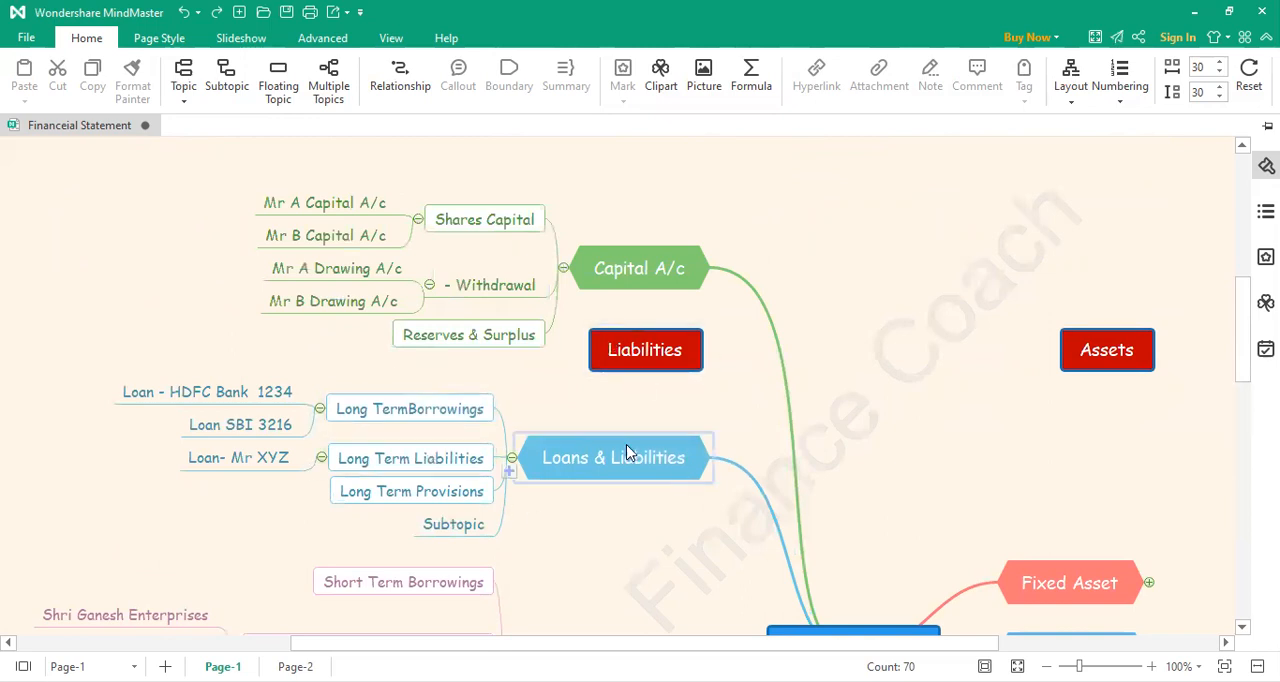
pyautogui.scroll(-1, 626, 452)
pyautogui.scroll(-2, 626, 451)
pyautogui.scroll(2, 626, 451)
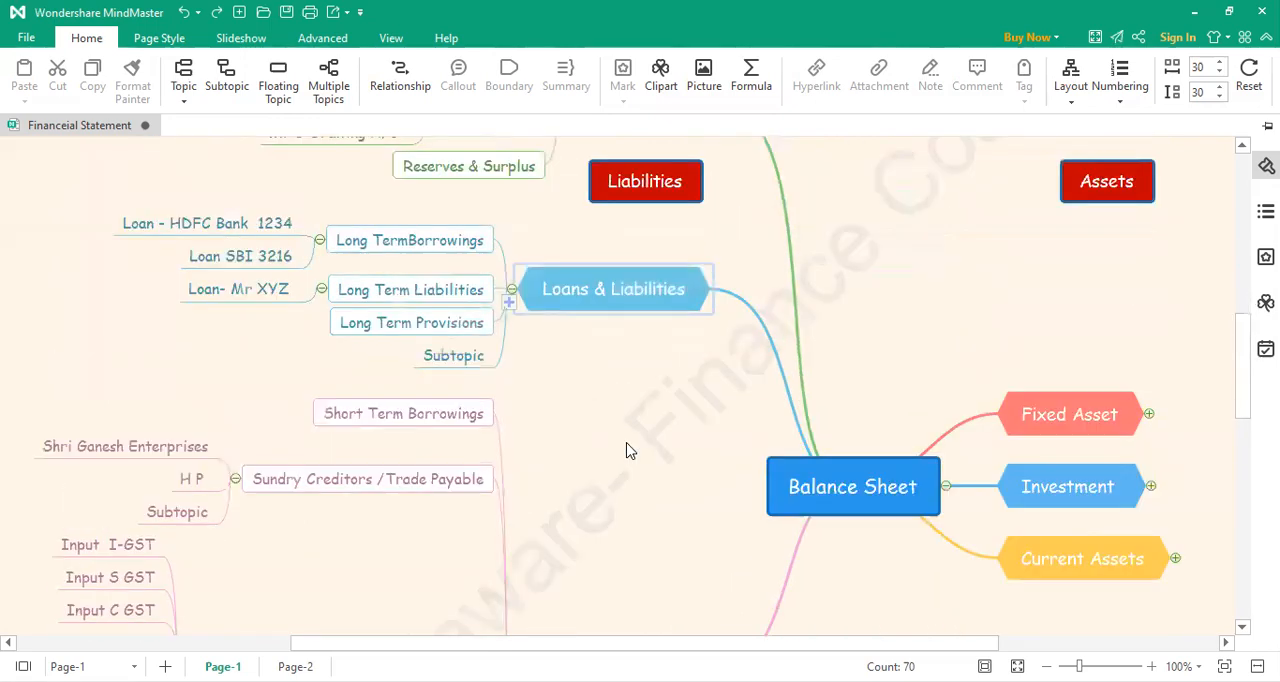
pyautogui.scroll(1, 626, 451)
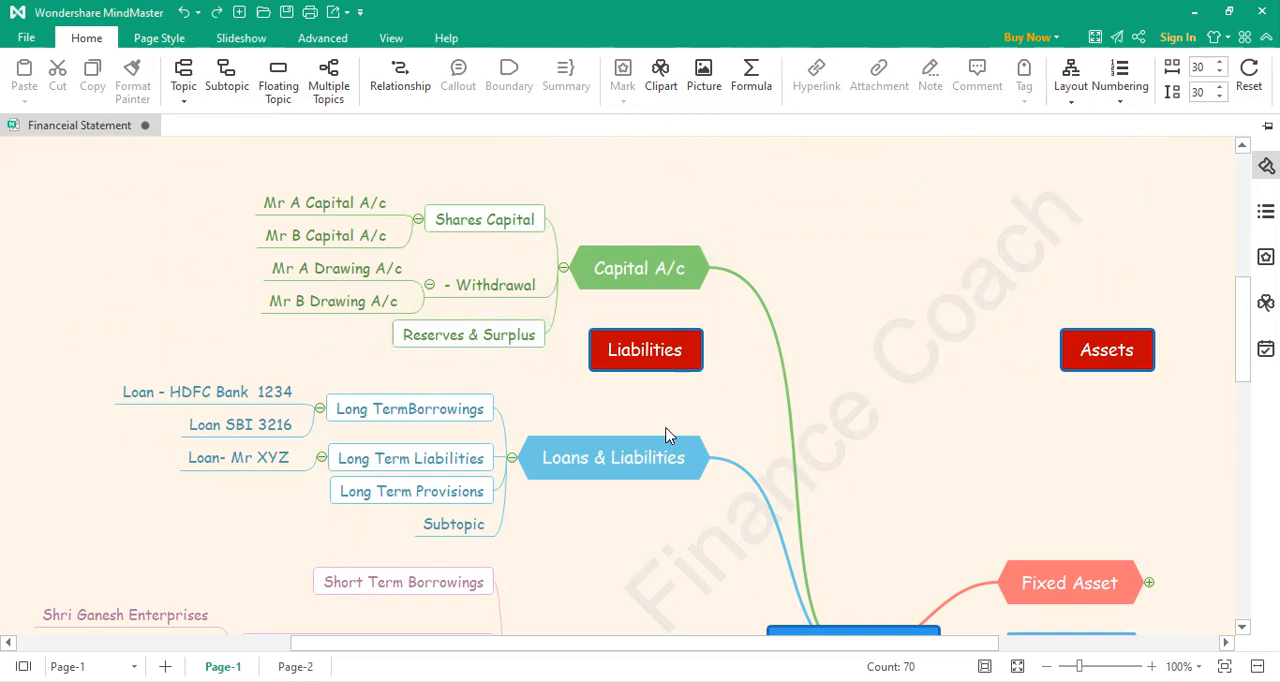
pyautogui.scroll(-3, 668, 436)
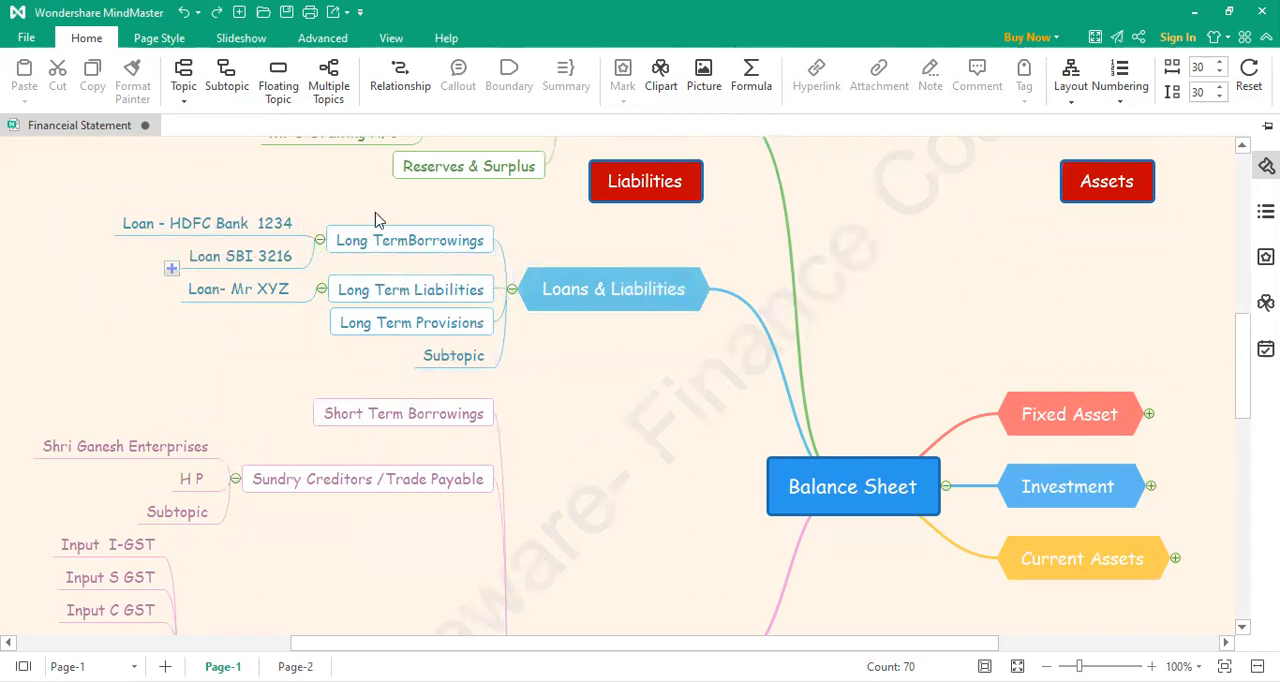
pyautogui.scroll(-5, 429, 389)
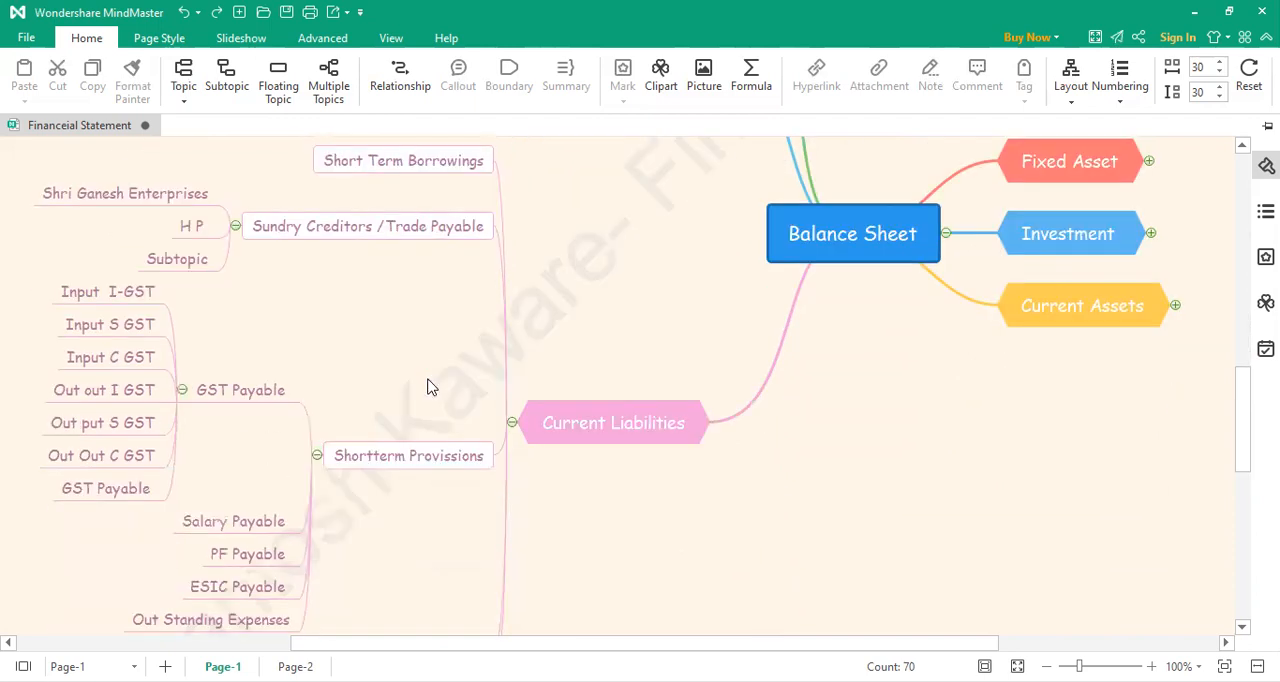
pyautogui.scroll(1, 429, 387)
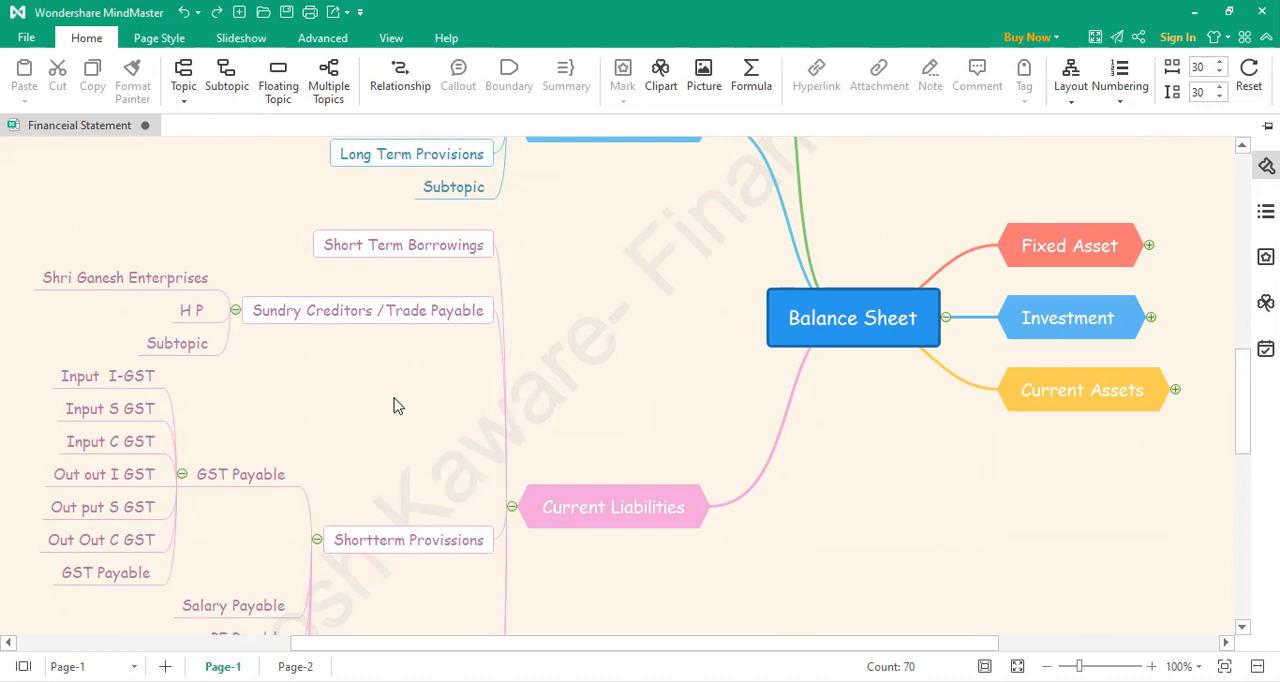
pyautogui.scroll(-1, 373, 415)
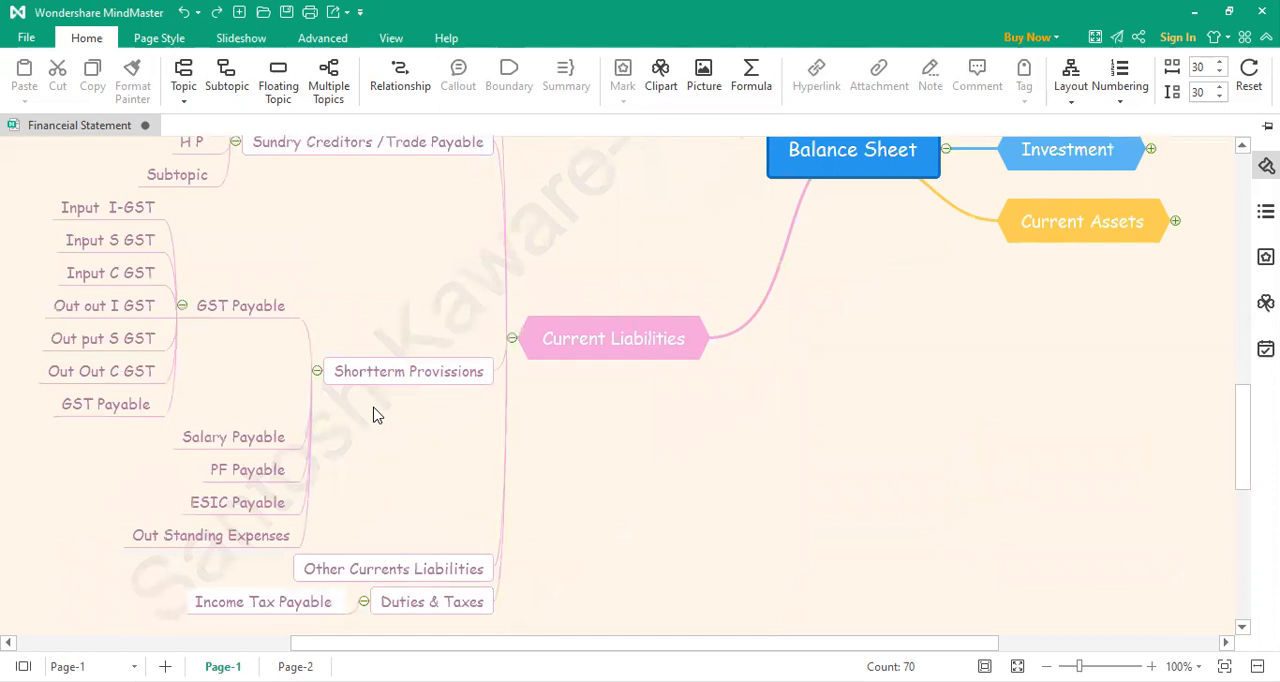
pyautogui.scroll(-2, 373, 415)
pyautogui.scroll(7, 373, 415)
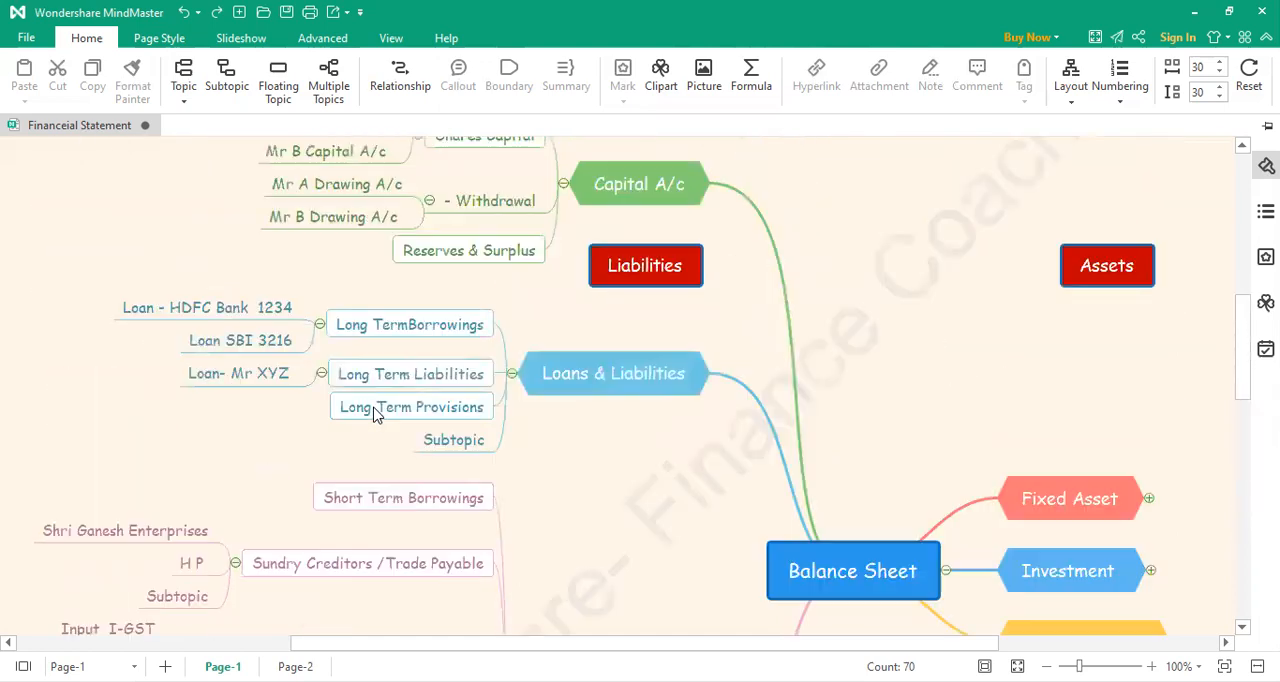
# Step: Collapse the Capital A/c, Loans & Liabilities and Current Liabilities branches to hide their subtopics
pyautogui.click(563, 184)
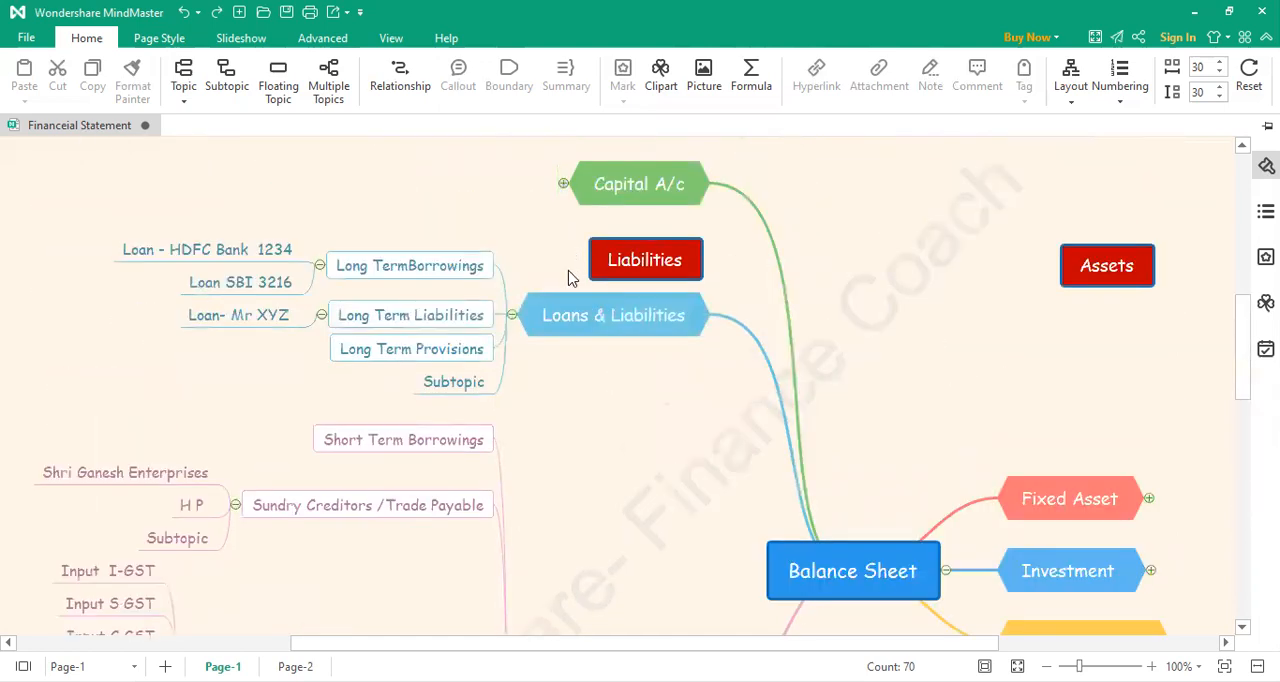
pyautogui.click(511, 317)
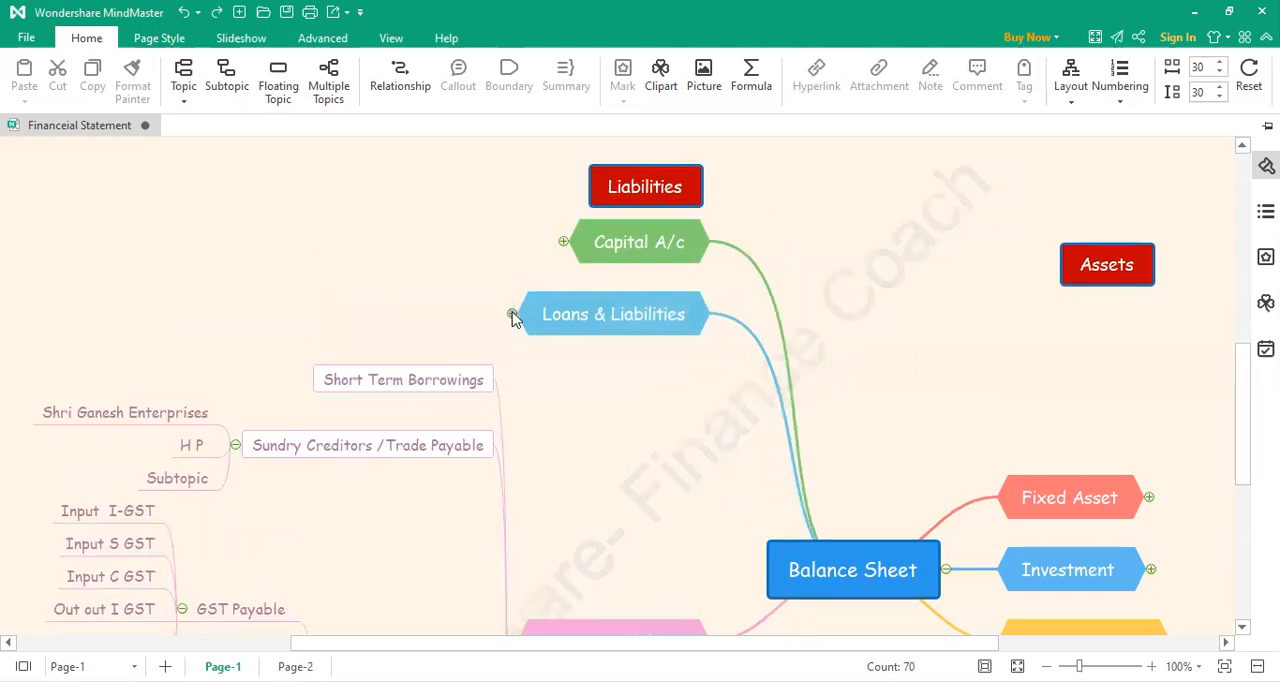
pyautogui.scroll(-3, 525, 370)
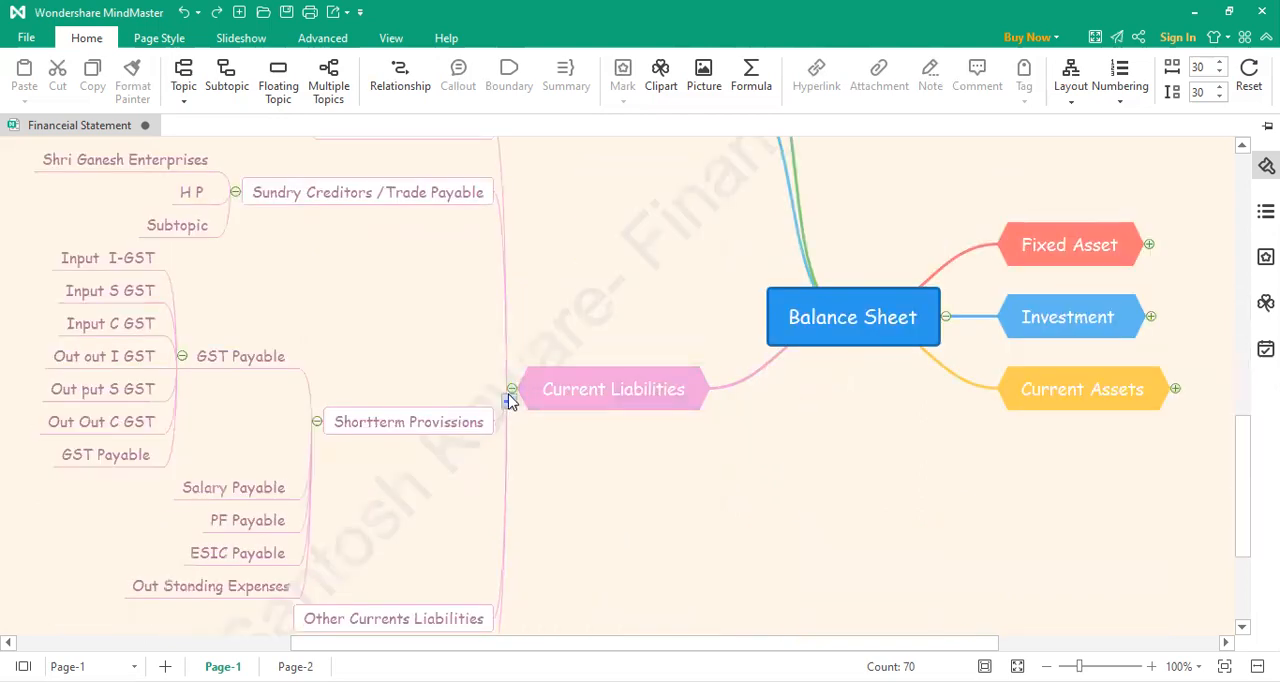
pyautogui.click(511, 390)
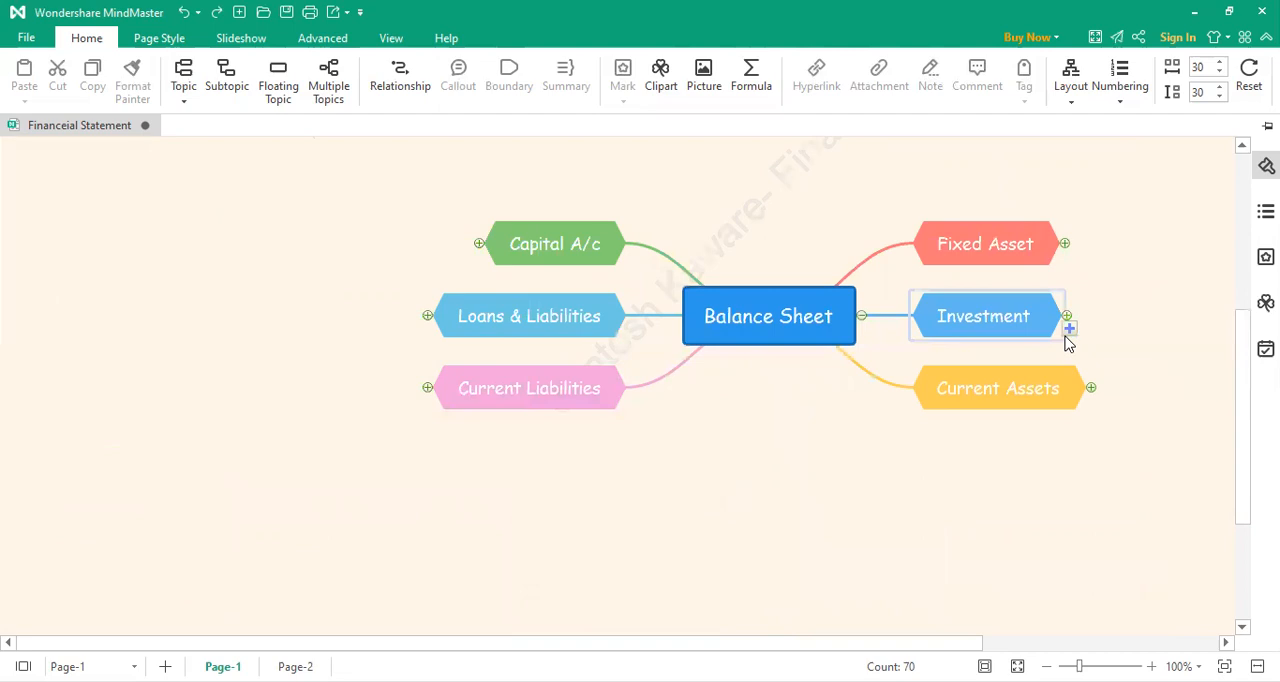
# Step: Expand the Fixed Asset branch and collapse the Tangible Assets and Intangible Assets subtopics within it
pyautogui.hscroll(3, 990, 643)
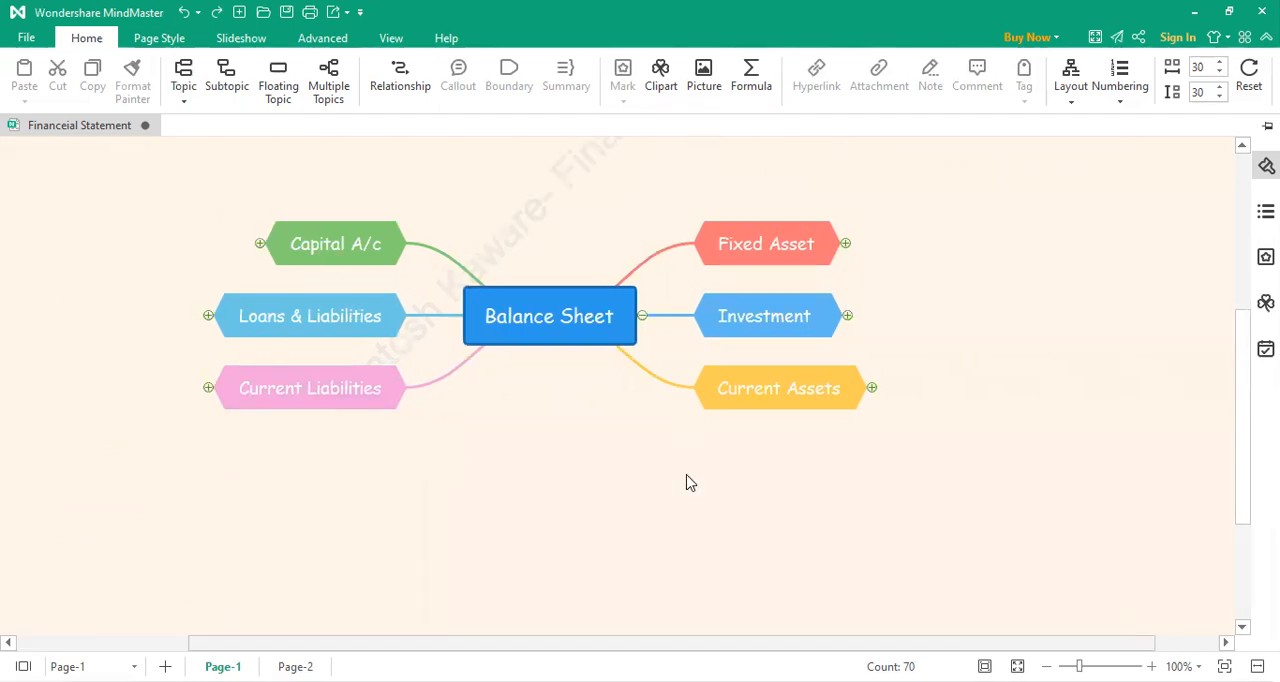
pyautogui.scroll(3, 497, 451)
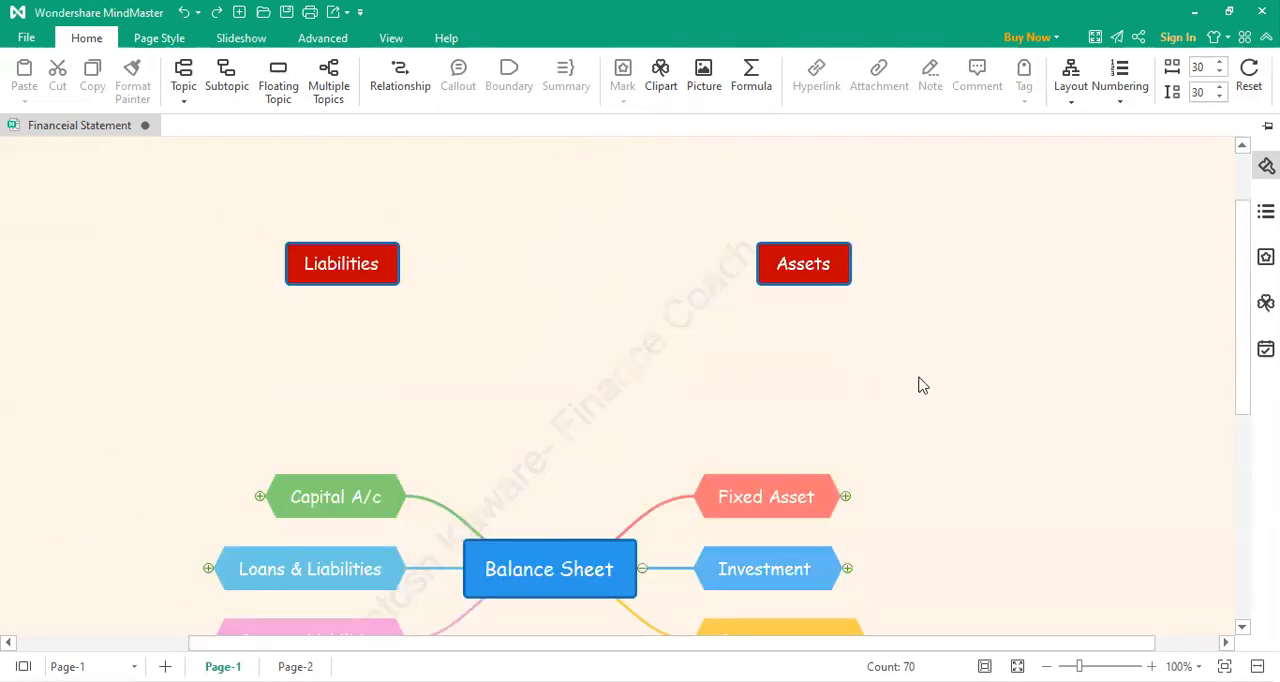
pyautogui.scroll(-3, 920, 382)
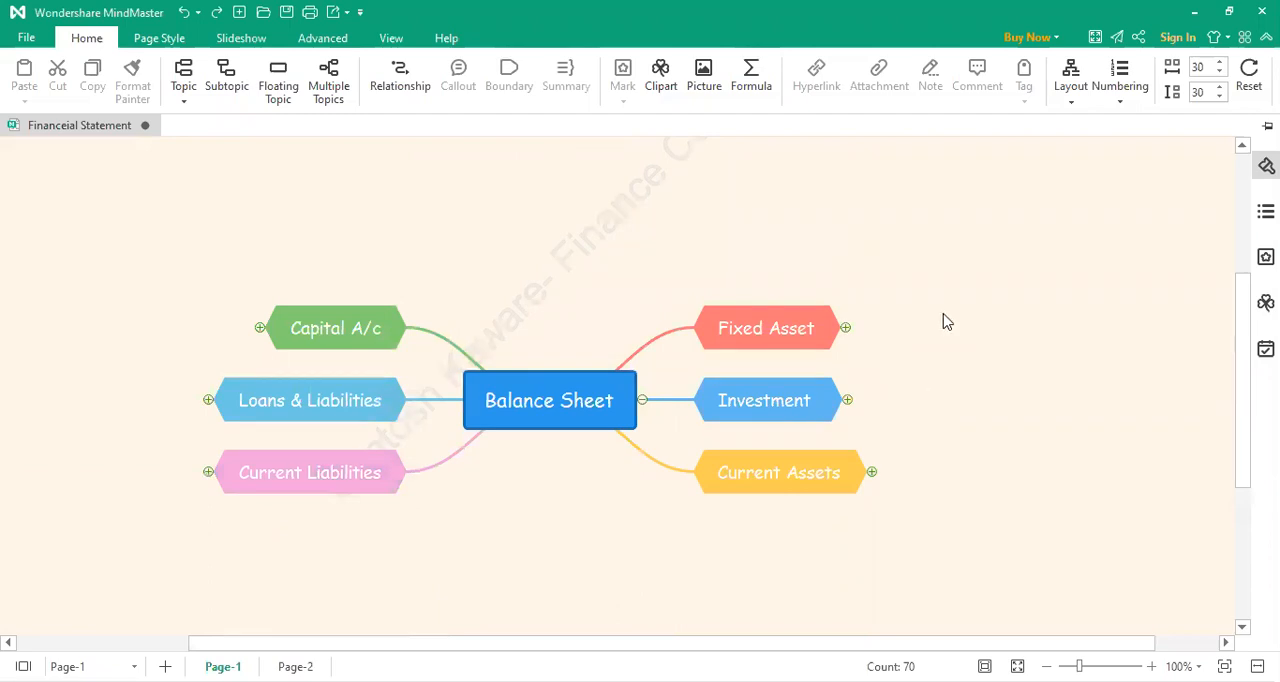
pyautogui.click(845, 328)
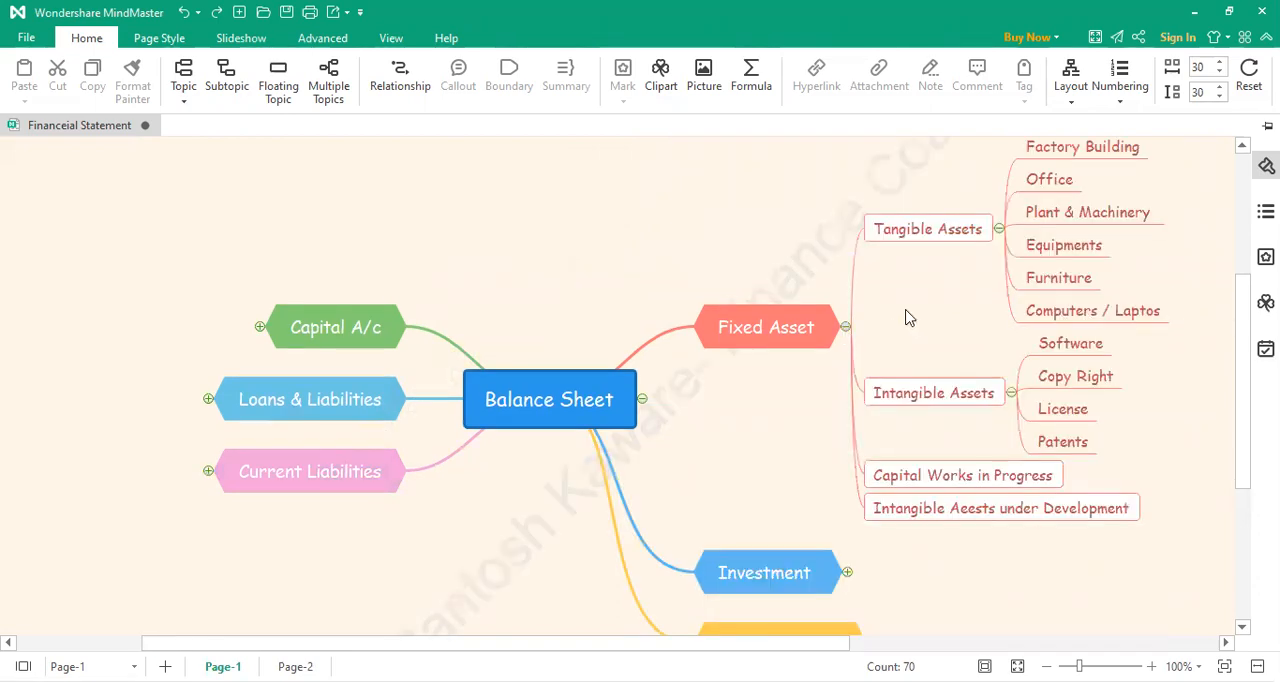
pyautogui.click(999, 229)
pyautogui.click(1011, 310)
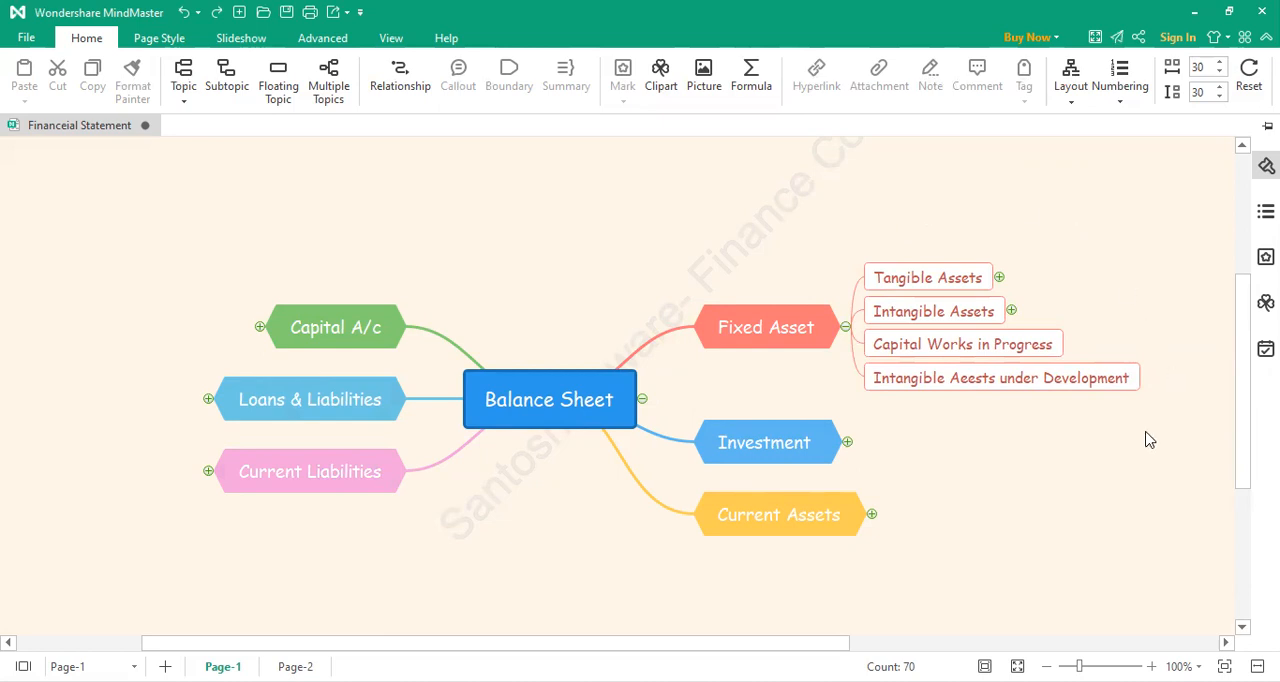
pyautogui.click(903, 385)
pyautogui.click(845, 264)
pyautogui.click(915, 388)
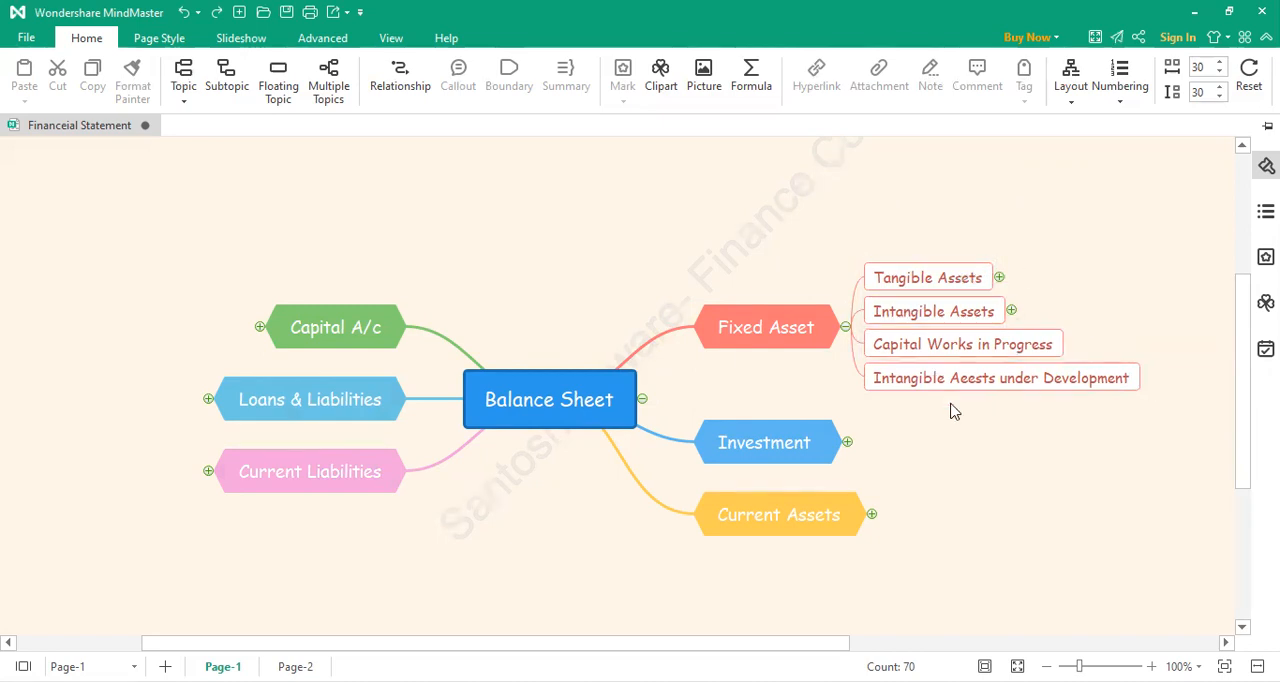
# Step: Expand Tangible Assets under Fixed Asset to show its individual asset accounts
pyautogui.scroll(1, 1078, 433)
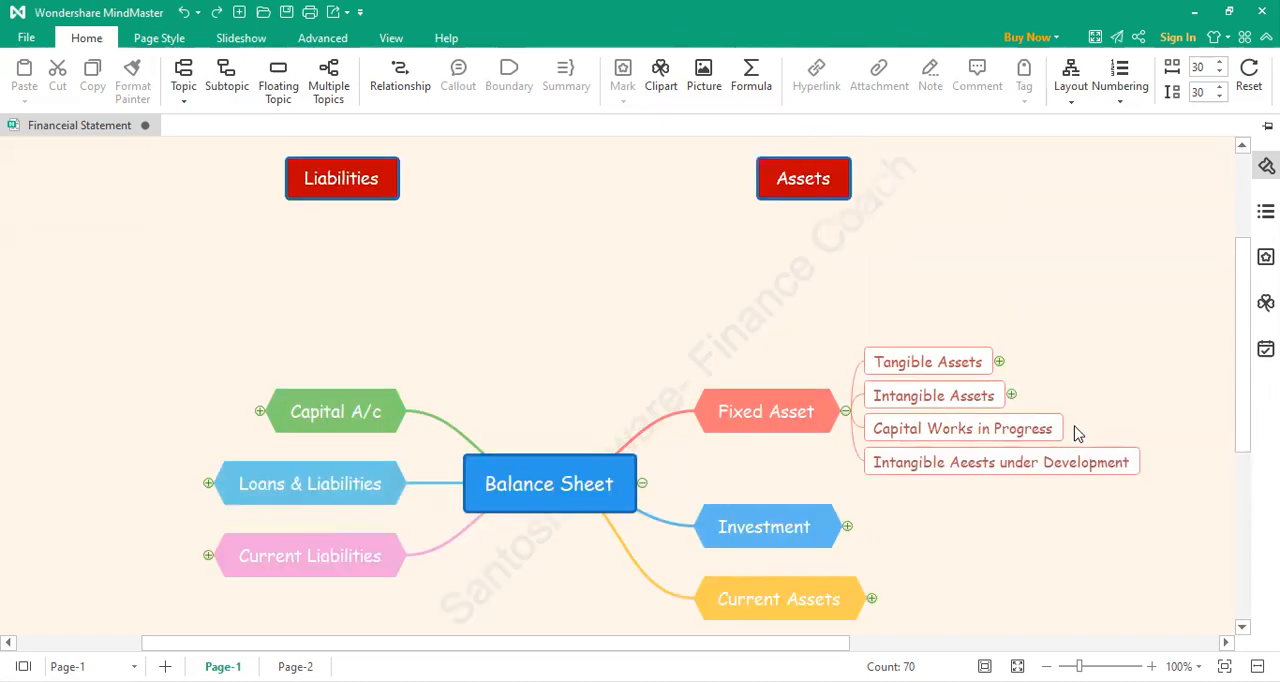
pyautogui.click(1000, 370)
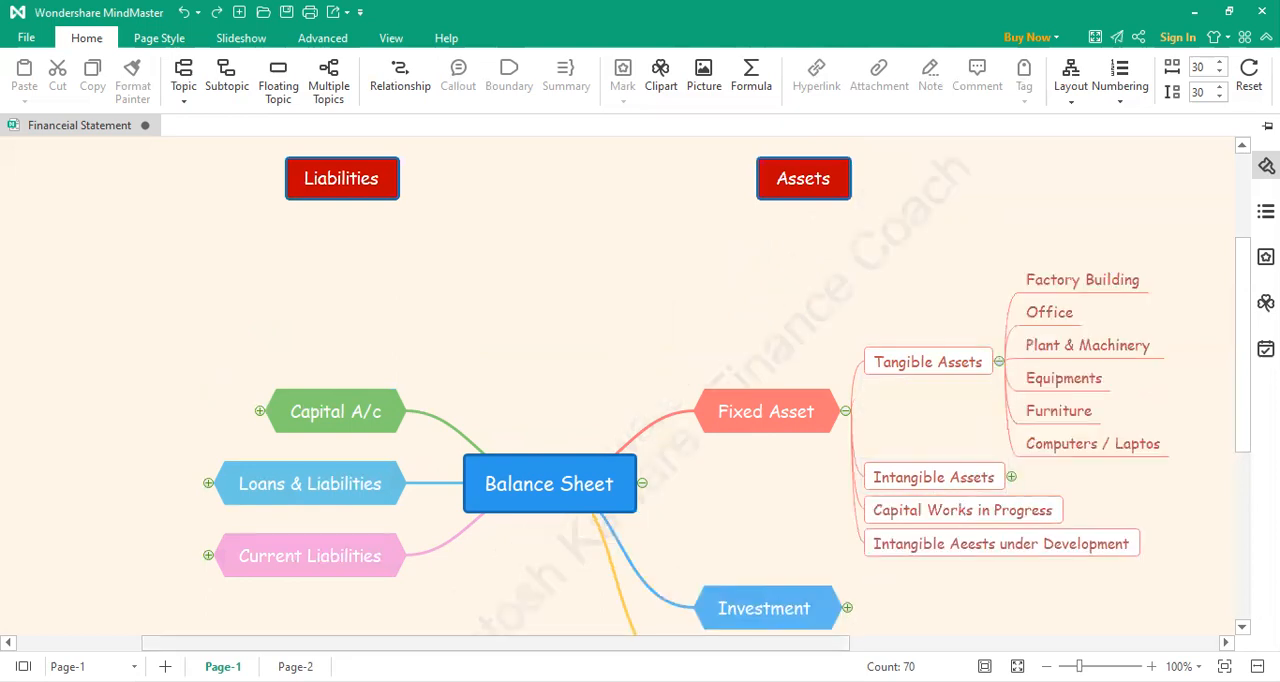
pyautogui.moveTo(710, 643); pyautogui.dragTo(798, 643)
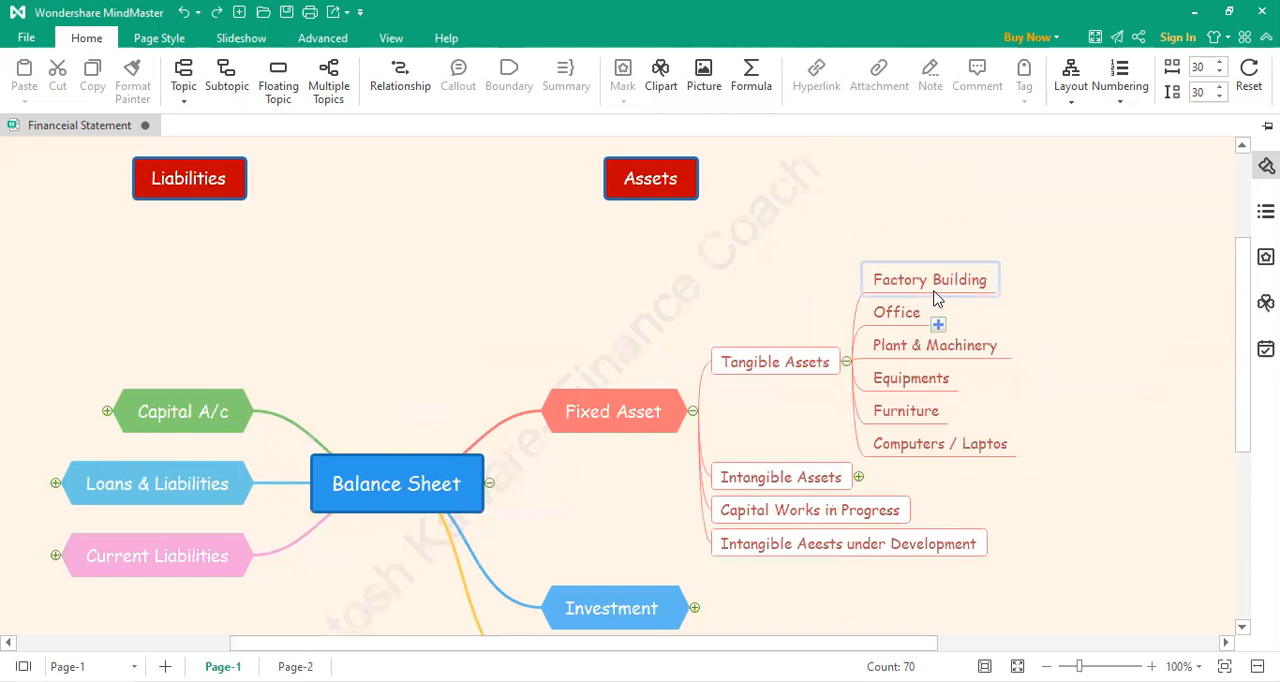
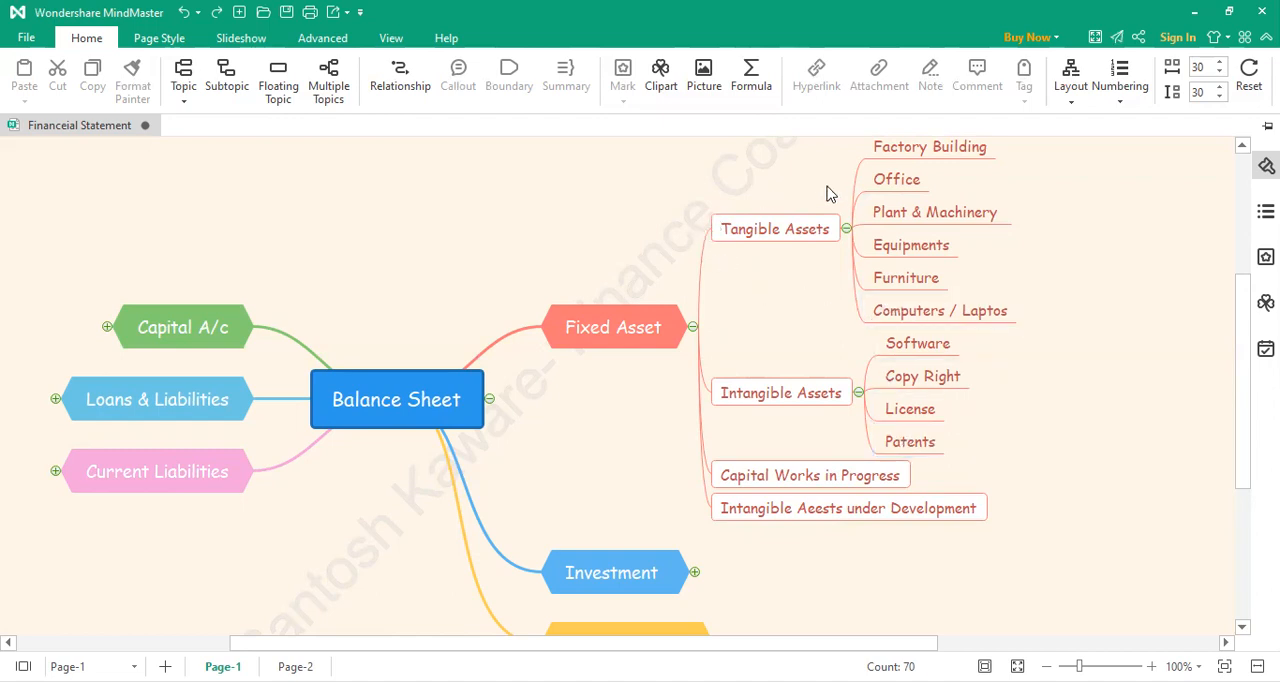
# Step: Add a subtopic reading "Buinding at Pune" under Factory Building in the Tangible Assets branch
pyautogui.scroll(2, 948, 395)
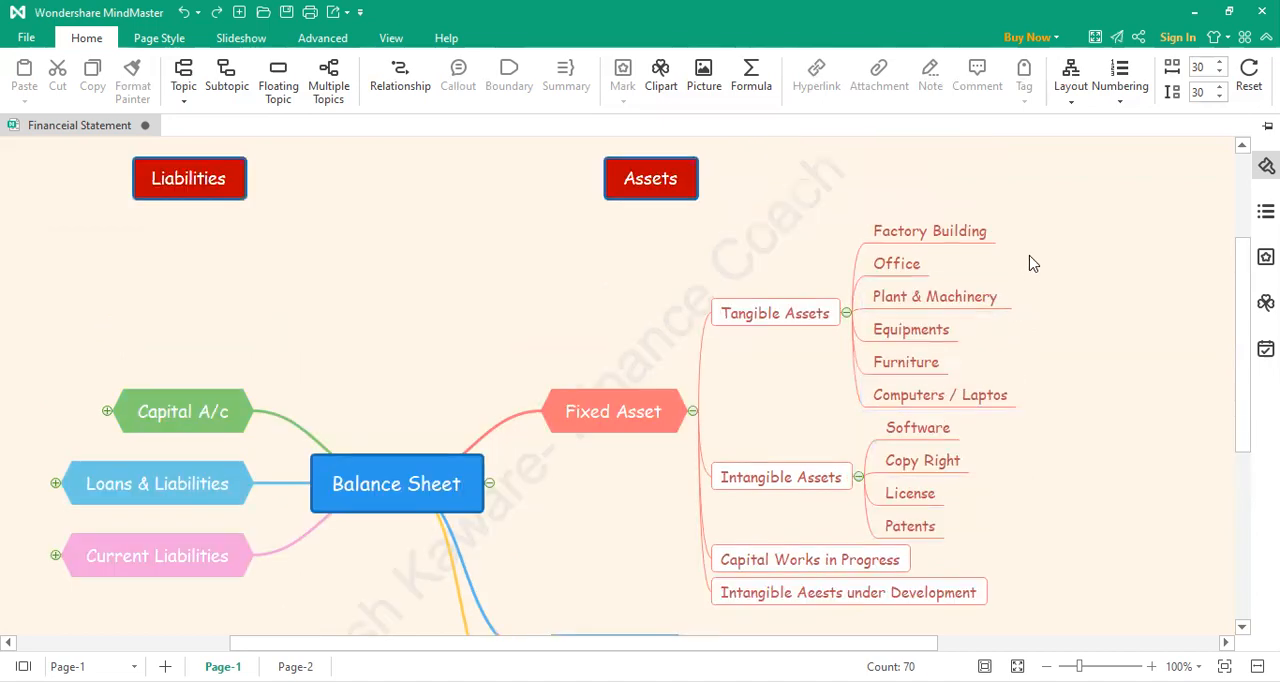
pyautogui.moveTo(975, 240)
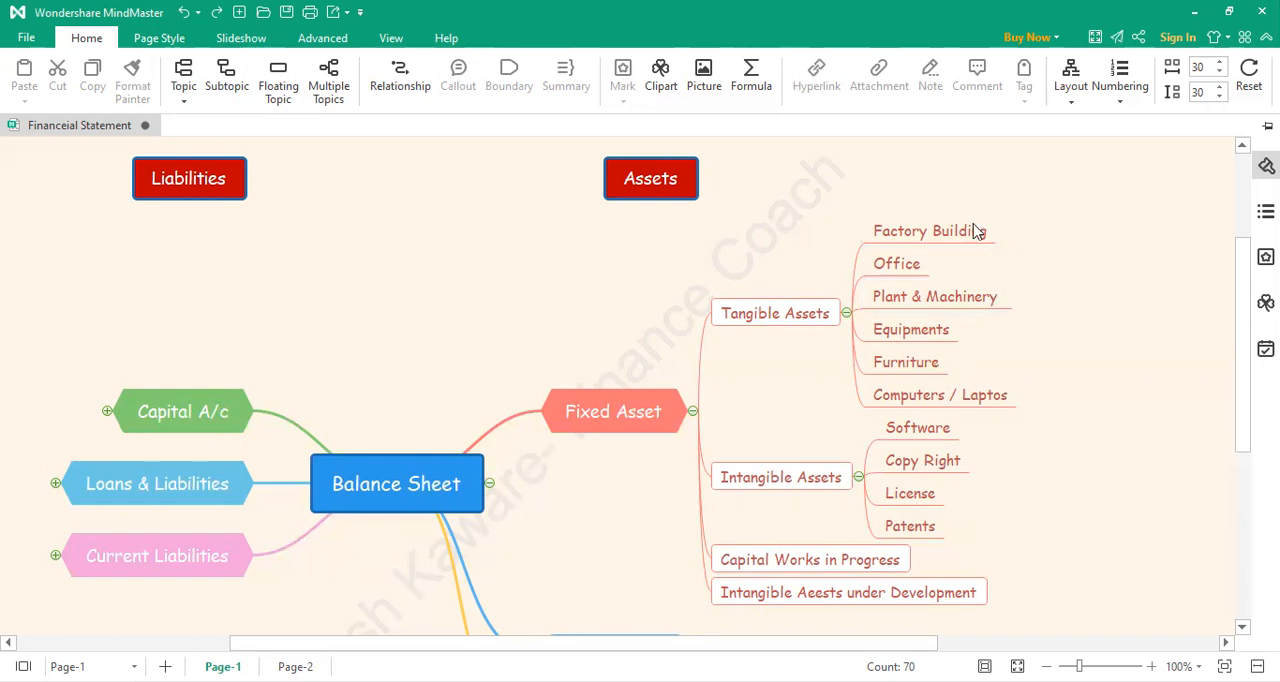
pyautogui.click(1005, 243)
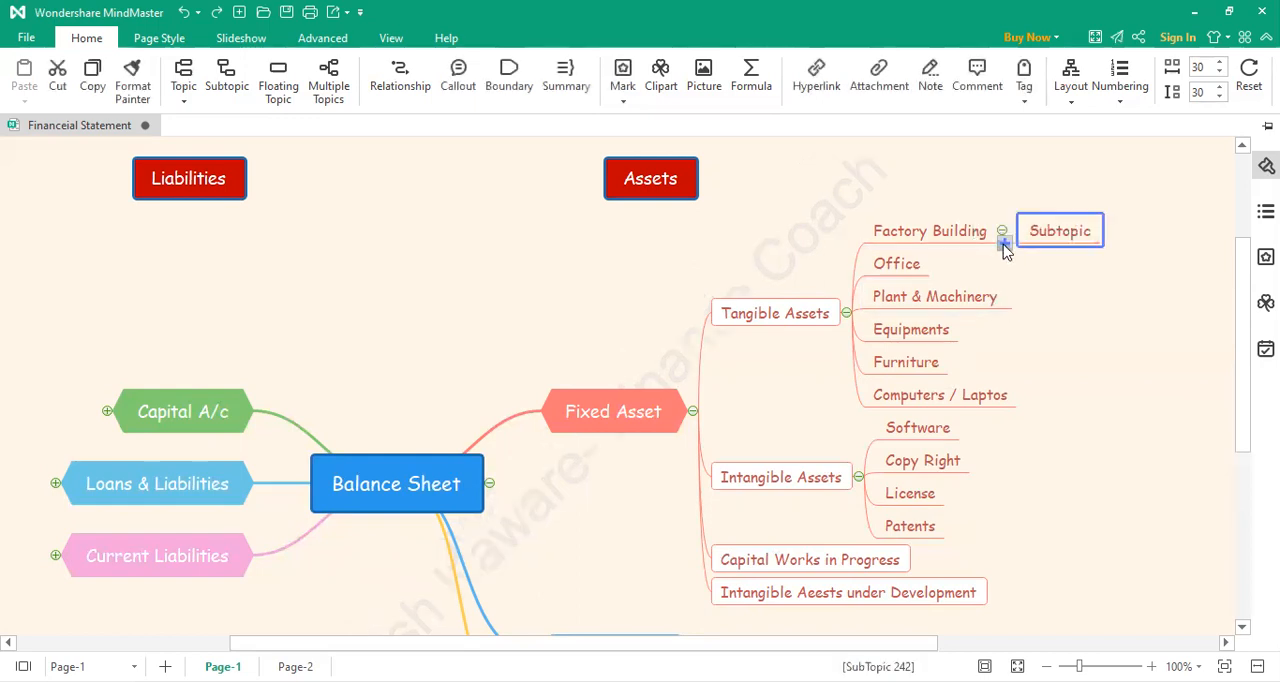
pyautogui.doubleClick(1071, 238)
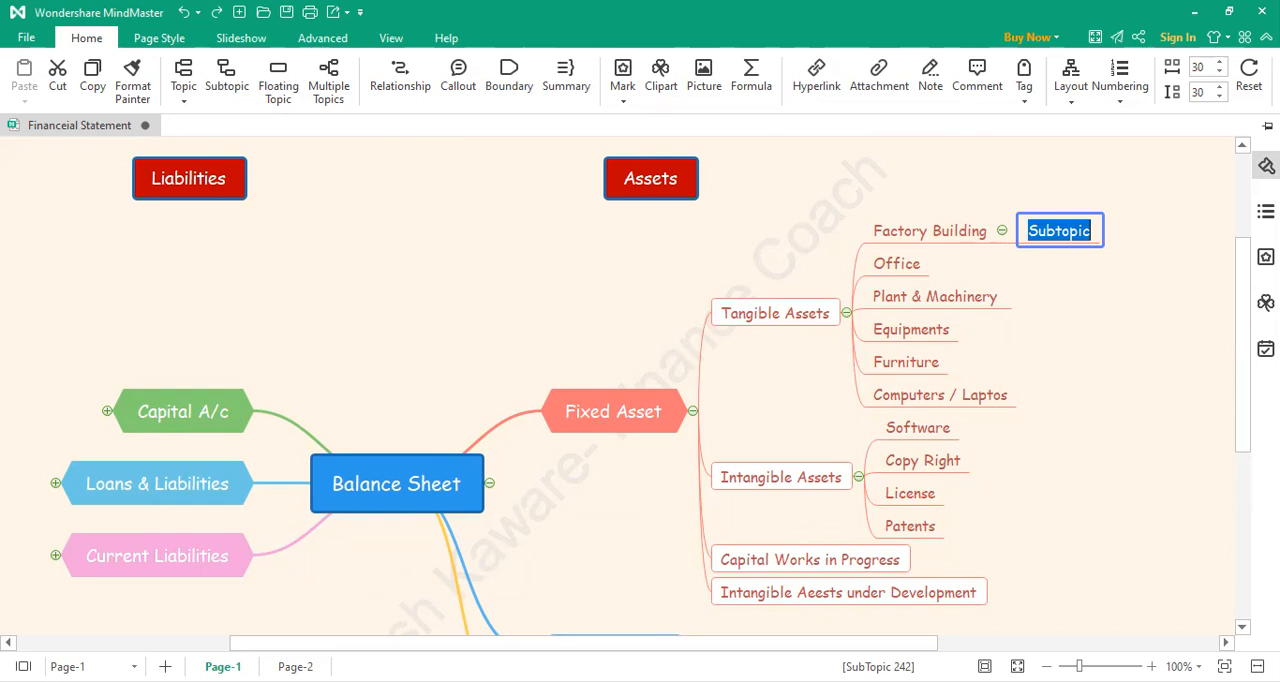
pyautogui.write('Bui')
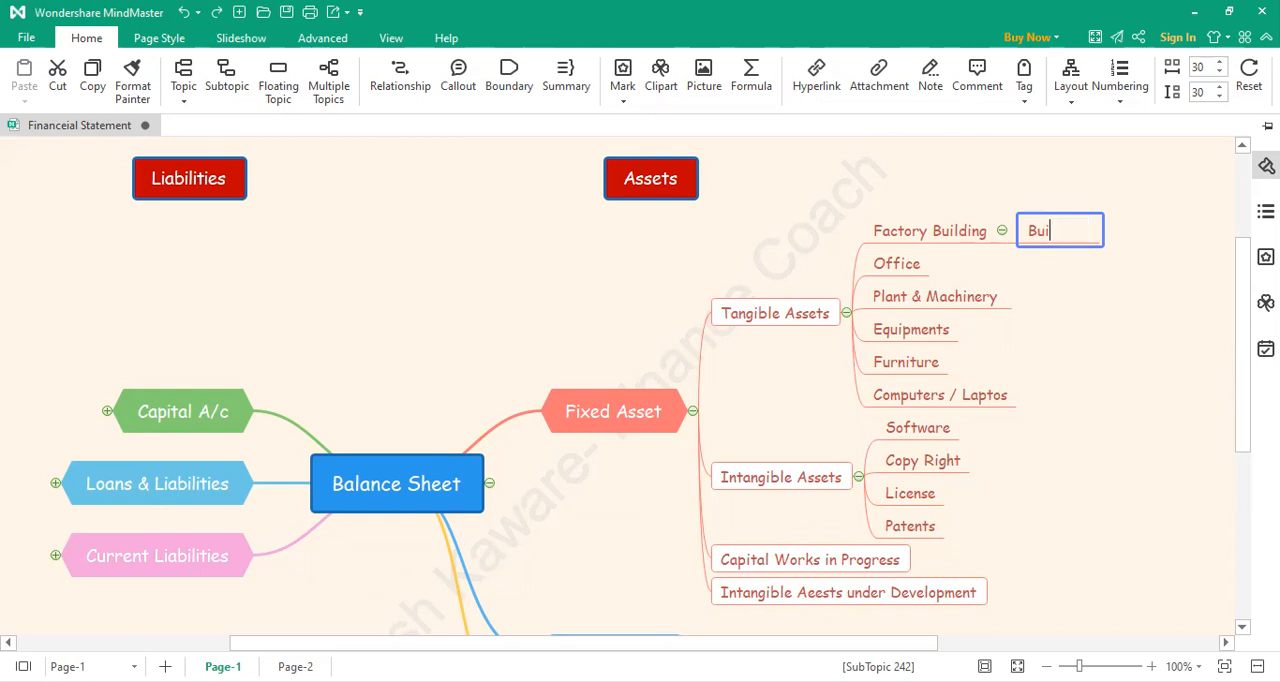
pyautogui.write('nding at')
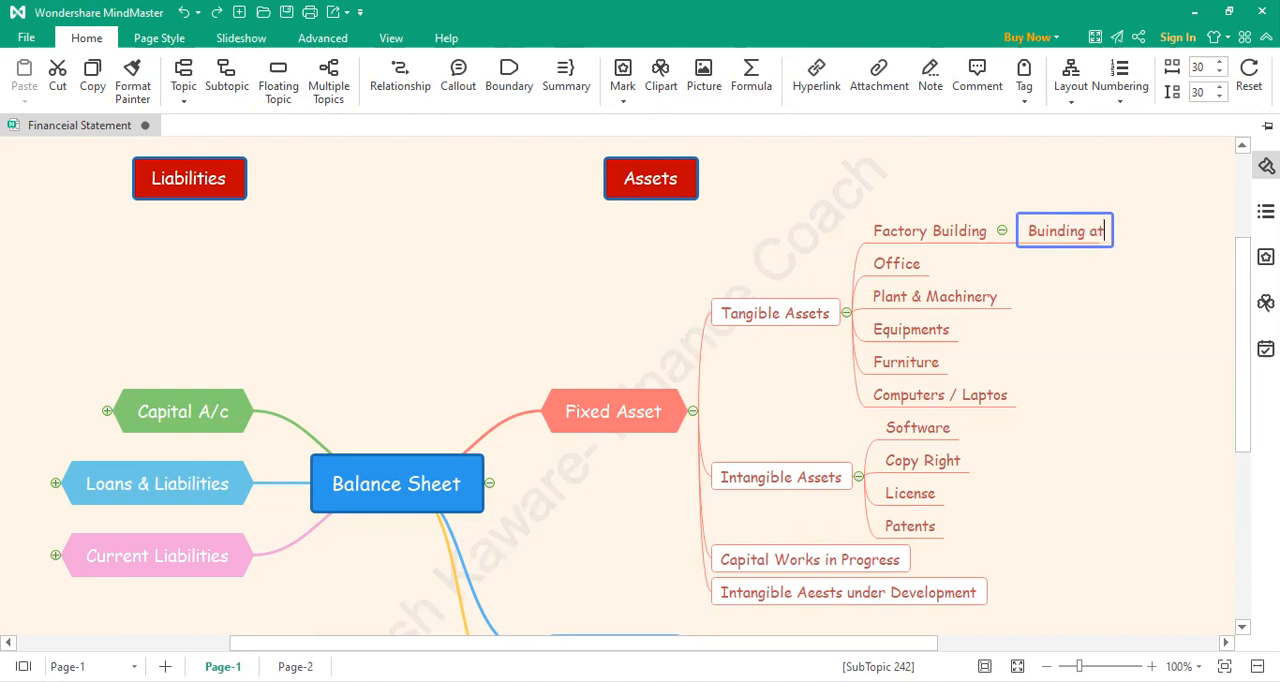
pyautogui.write(' Pune')
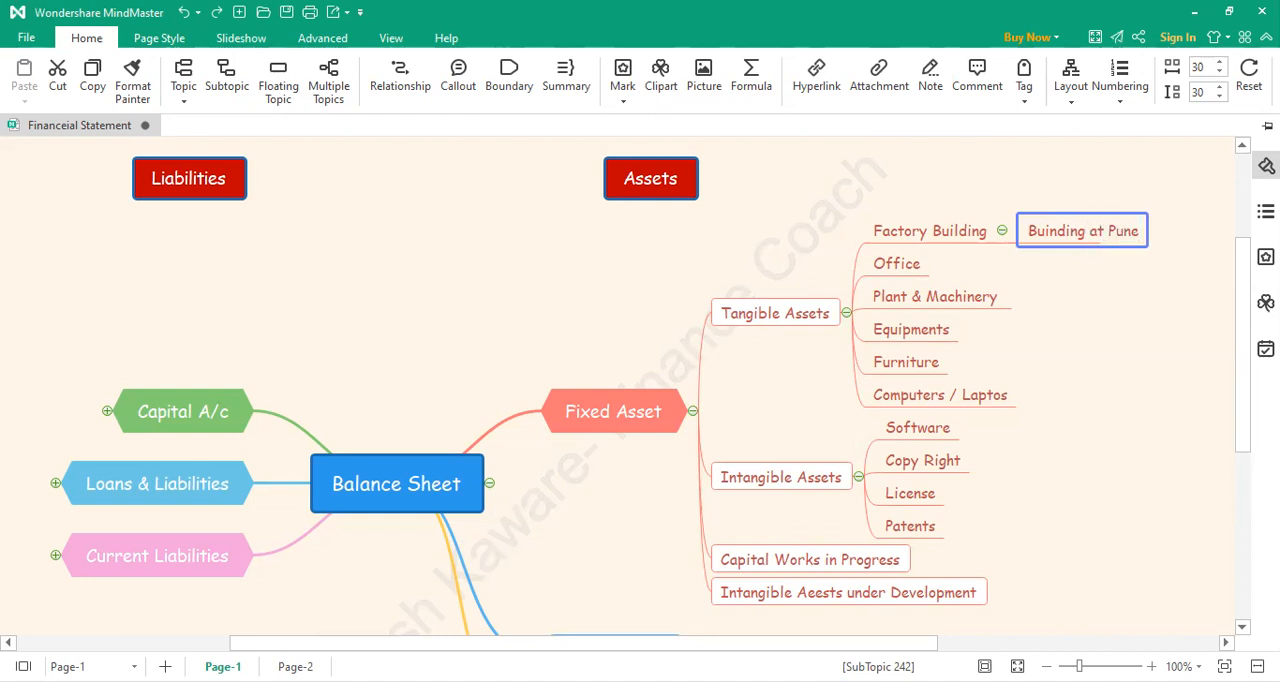
# Step: Add a second subtopic under Factory Building reading "Buinding at Mumbai"
pyautogui.click(990, 238)
pyautogui.click(1004, 244)
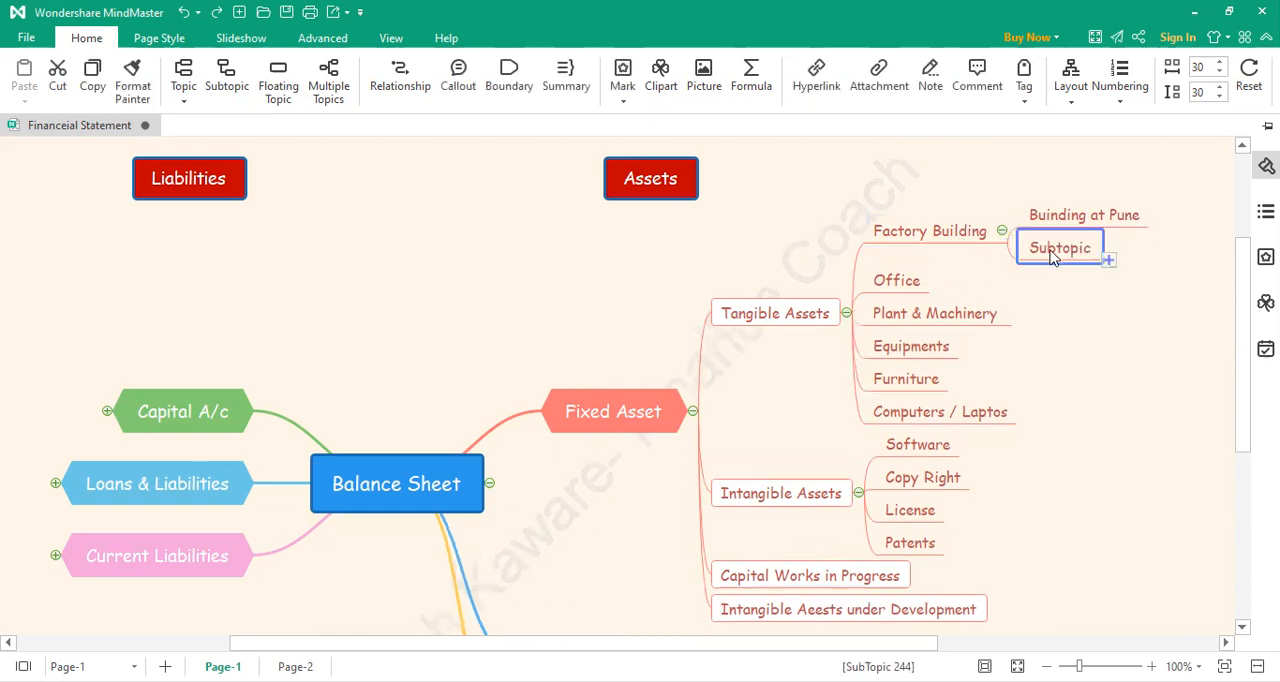
pyautogui.doubleClick(1055, 248)
pyautogui.write('Bui')
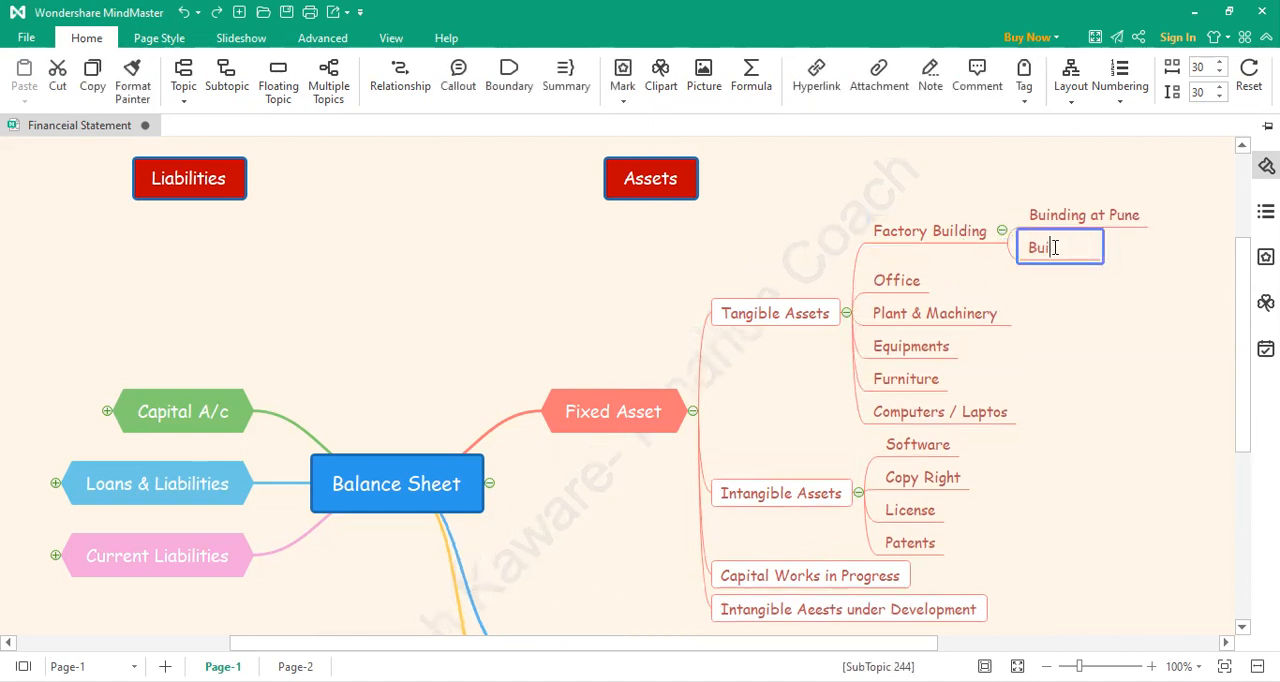
pyautogui.write('lding ar')
pyautogui.press('BackSpace')
pyautogui.write('t ')
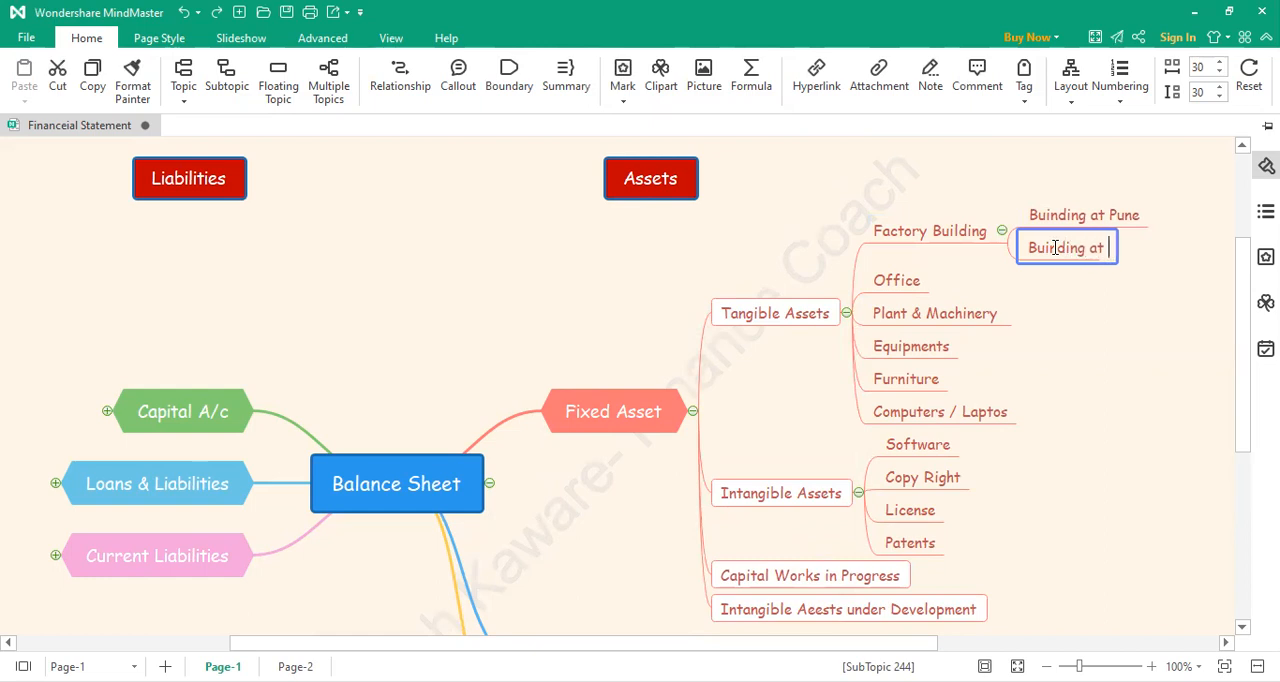
pyautogui.write('Mumbai')
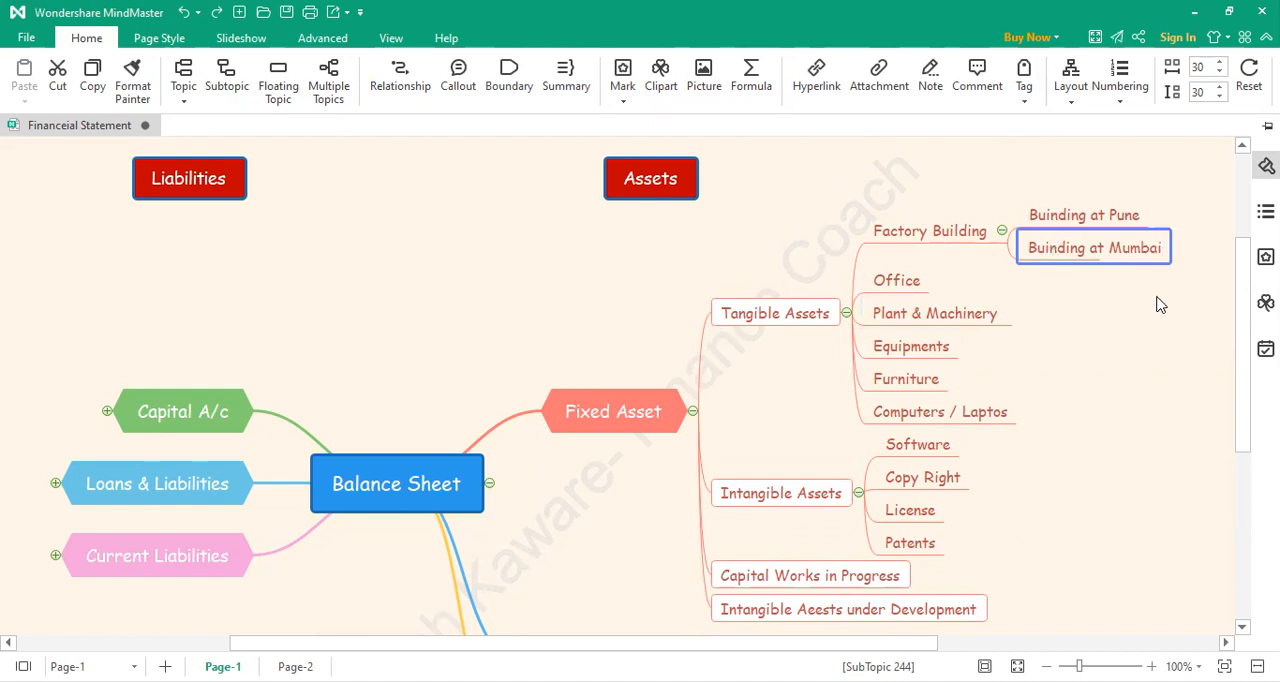
pyautogui.click(1074, 272)
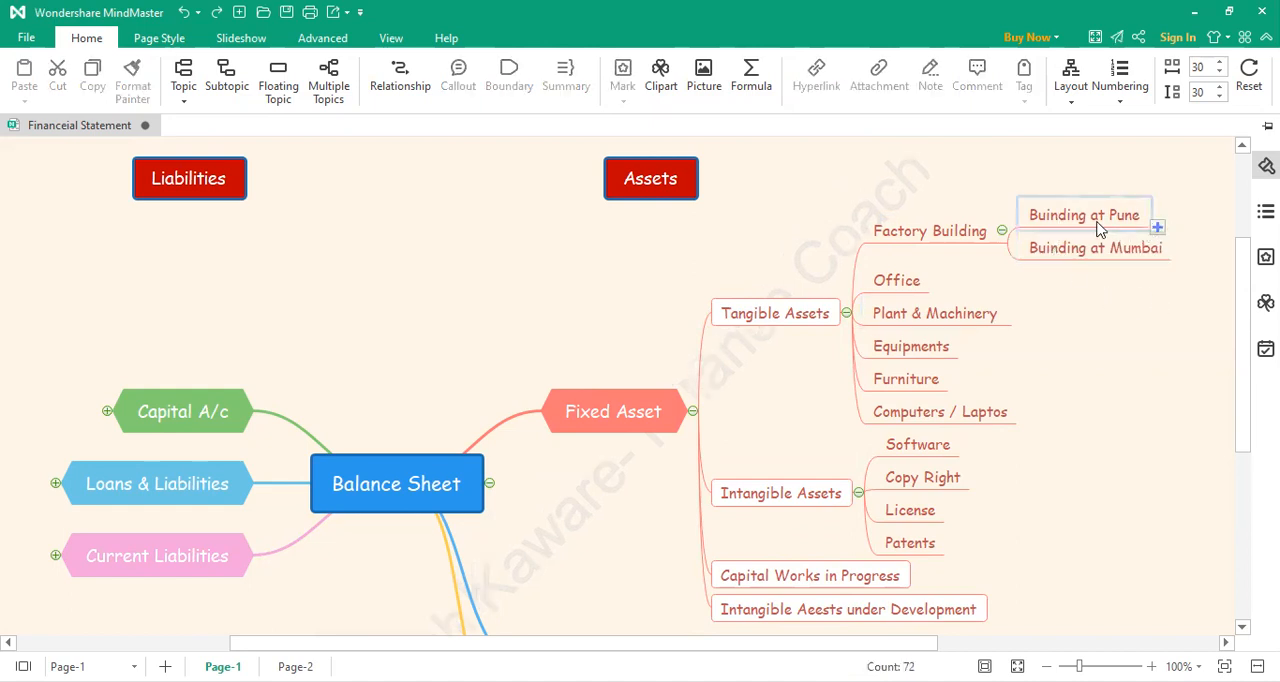
# Step: Add a subtopic reading "office at Pune" under Office in the Tangible Assets branch
pyautogui.click(936, 293)
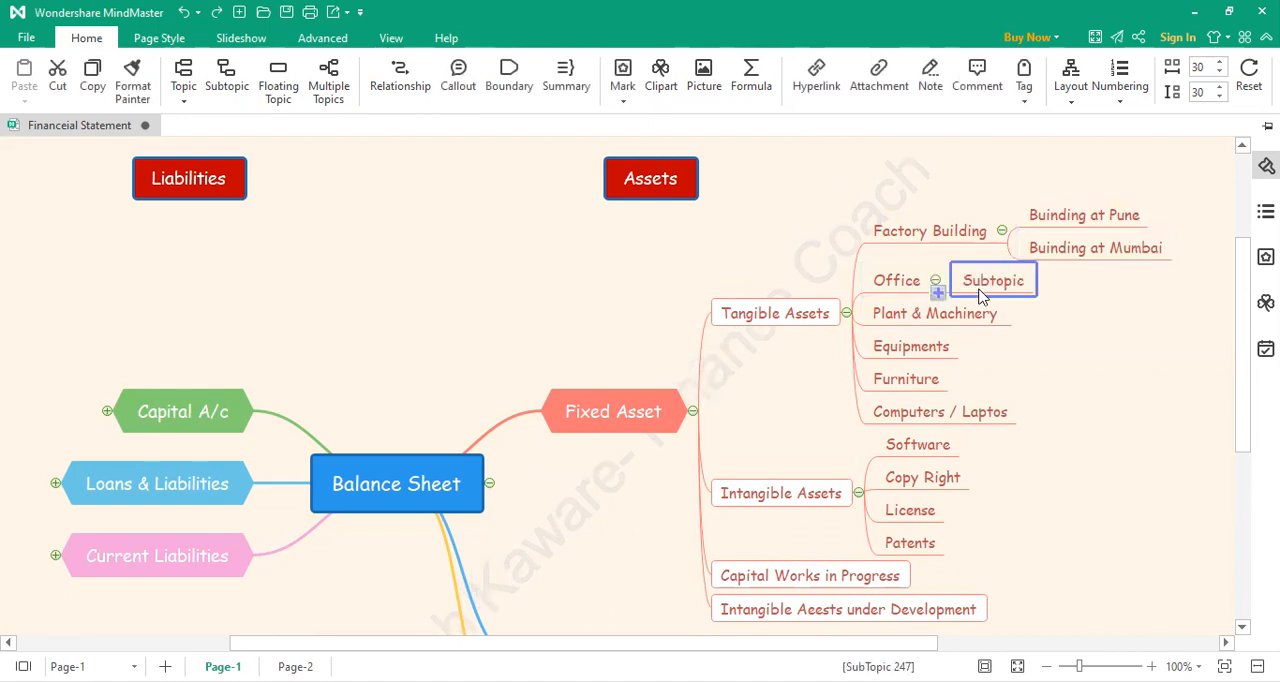
pyautogui.doubleClick(988, 285)
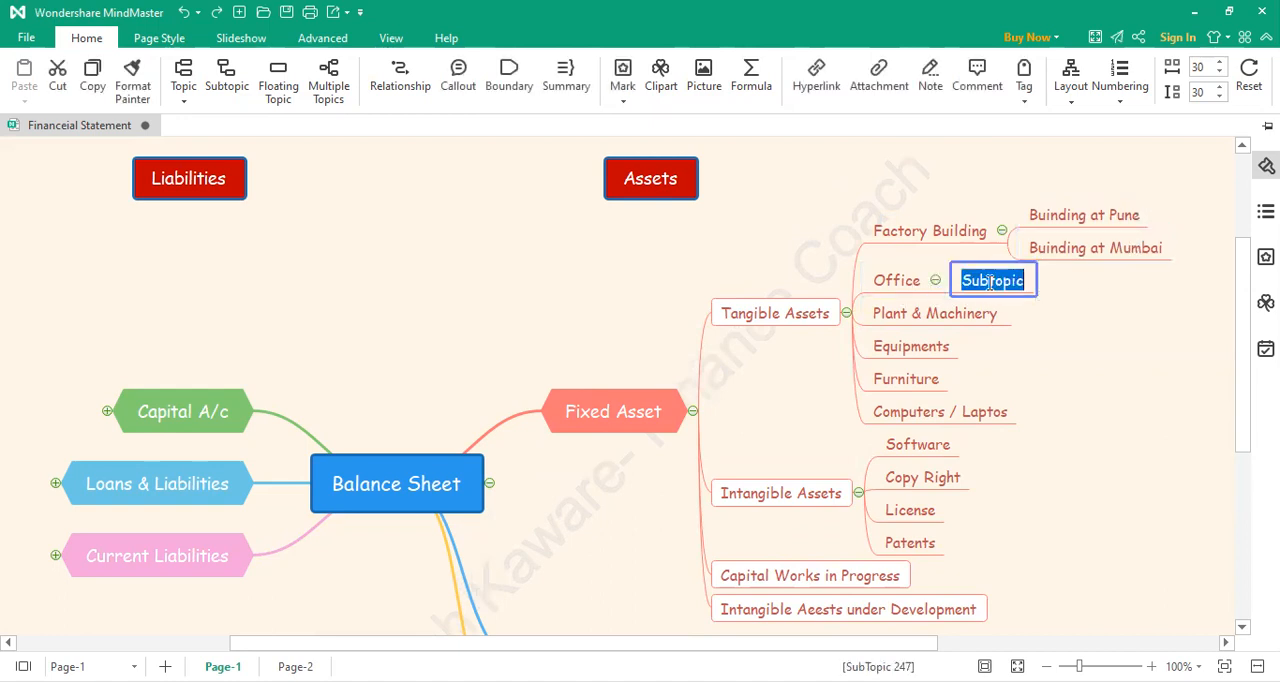
pyautogui.write('office ')
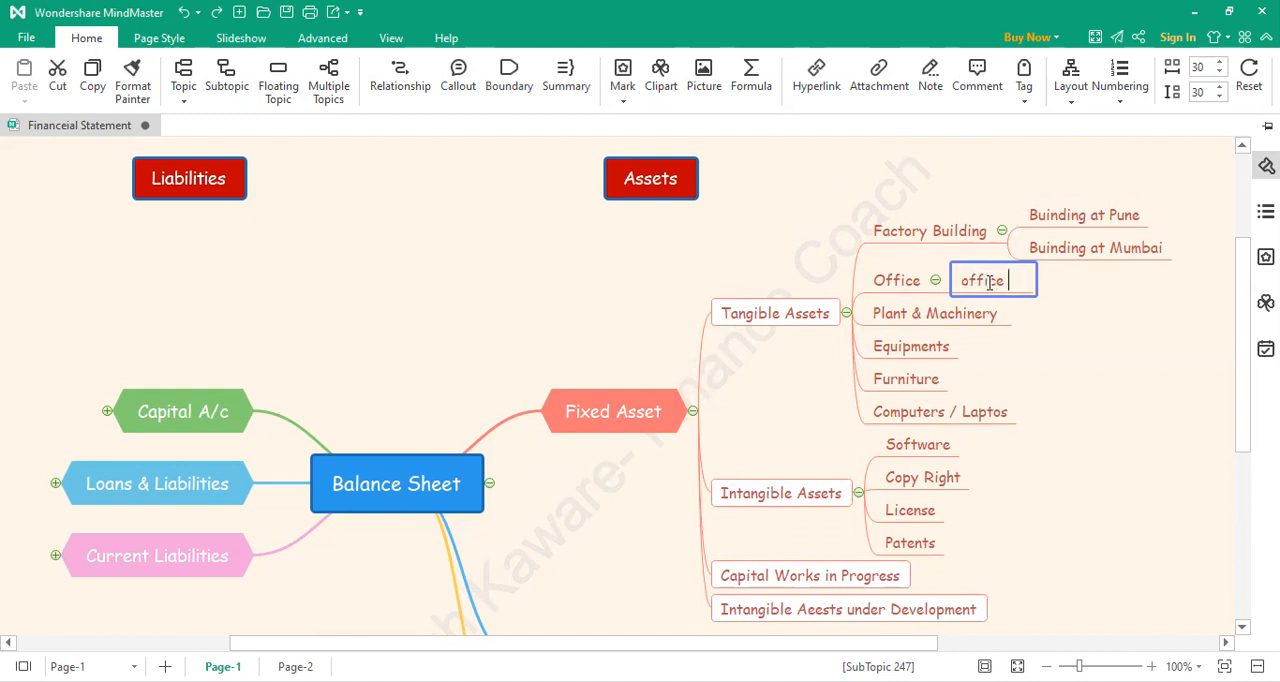
pyautogui.write('at P')
pyautogui.write('une')
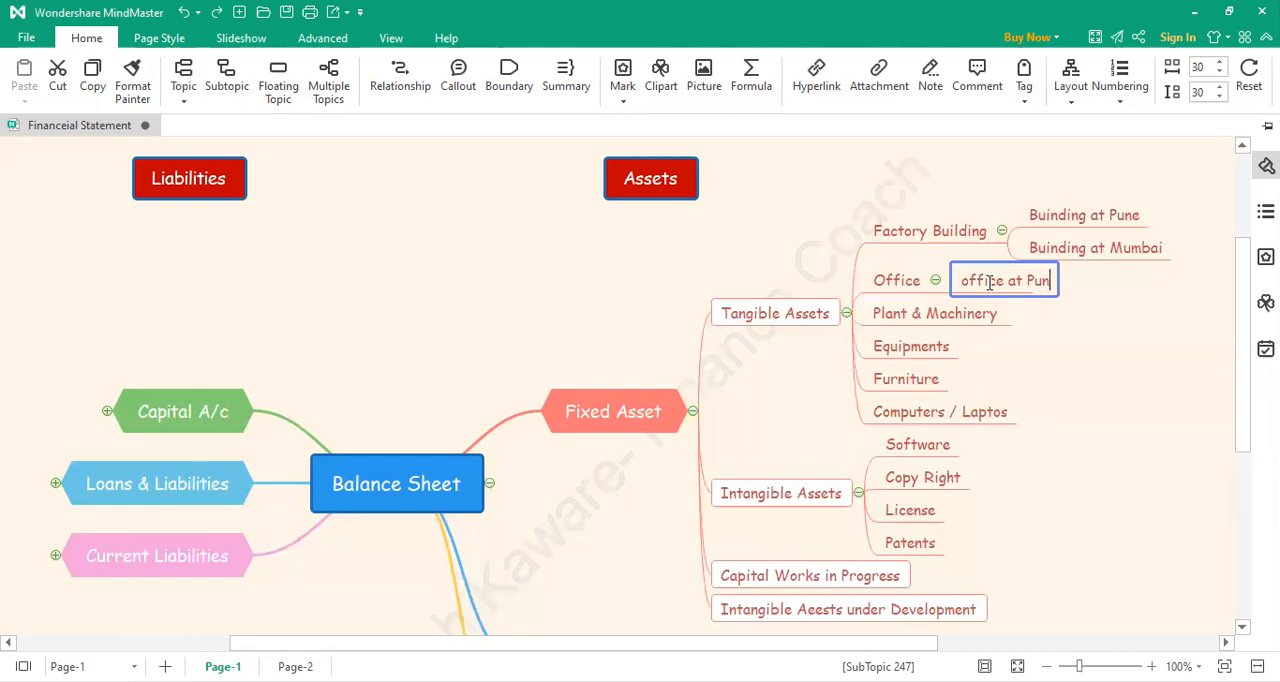
# Step: Add a second subtopic under Office reading "Office at Nagpur"
pyautogui.click(908, 290)
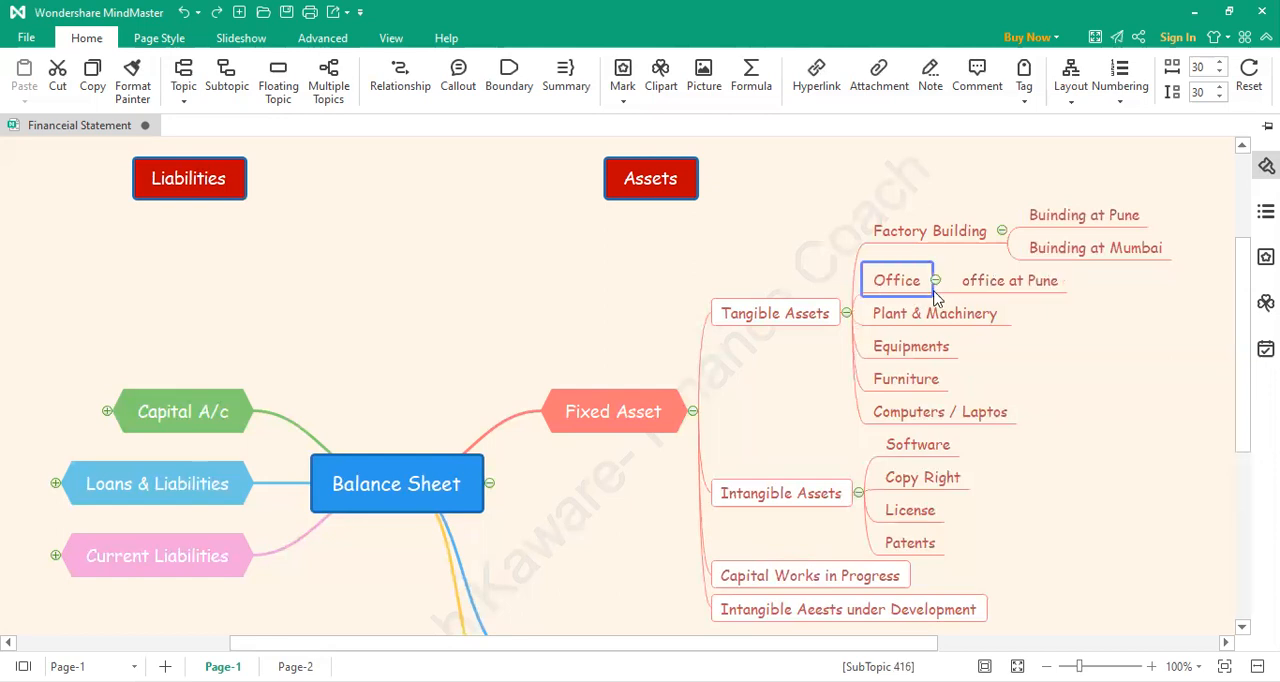
pyautogui.click(939, 300)
pyautogui.doubleClick(1000, 303)
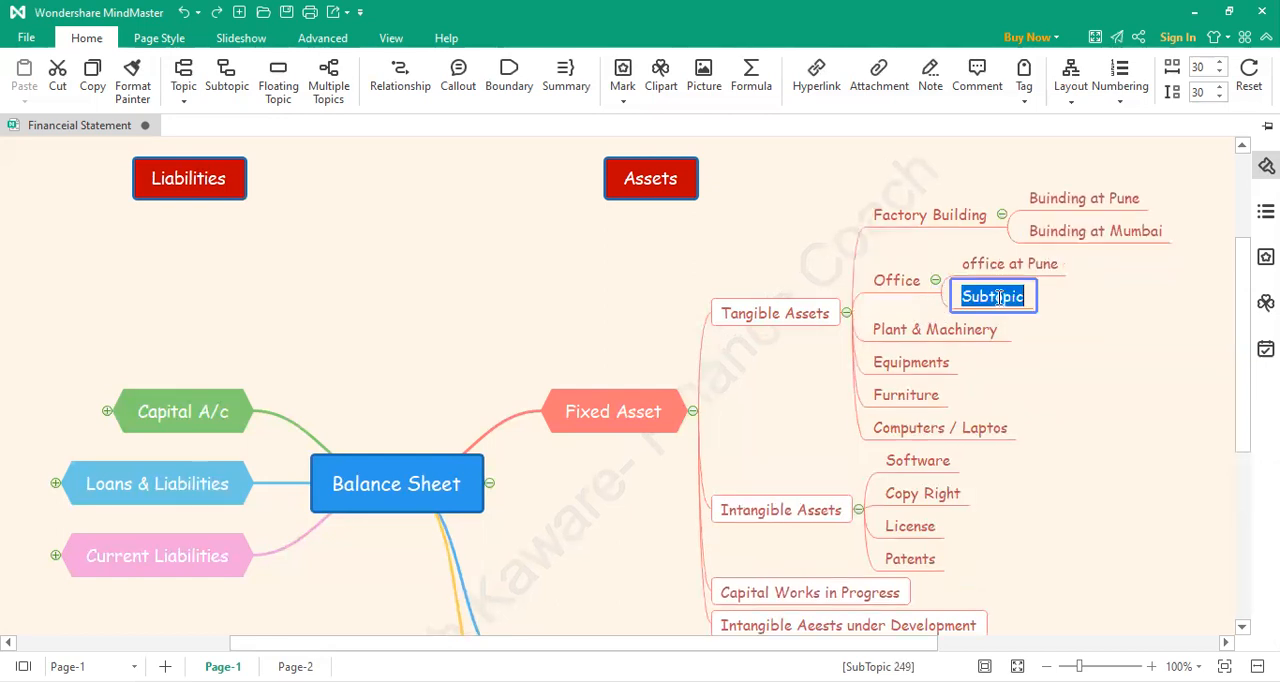
pyautogui.write('Office ')
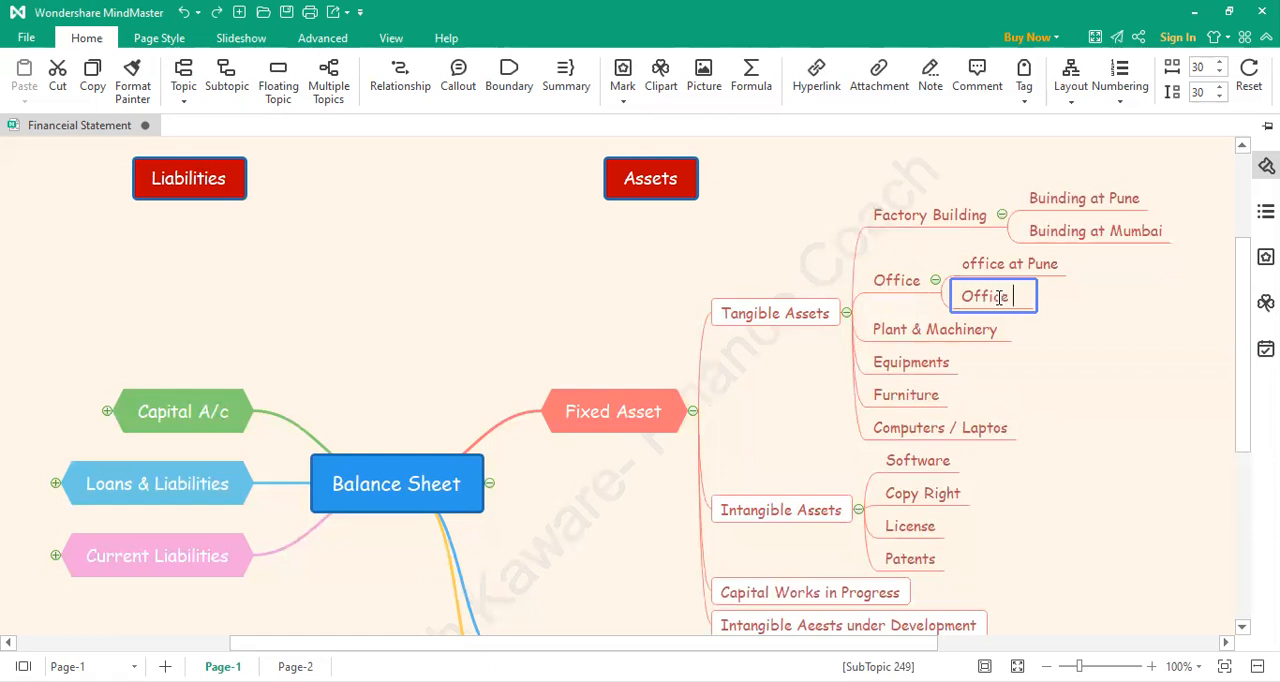
pyautogui.write('at Nag')
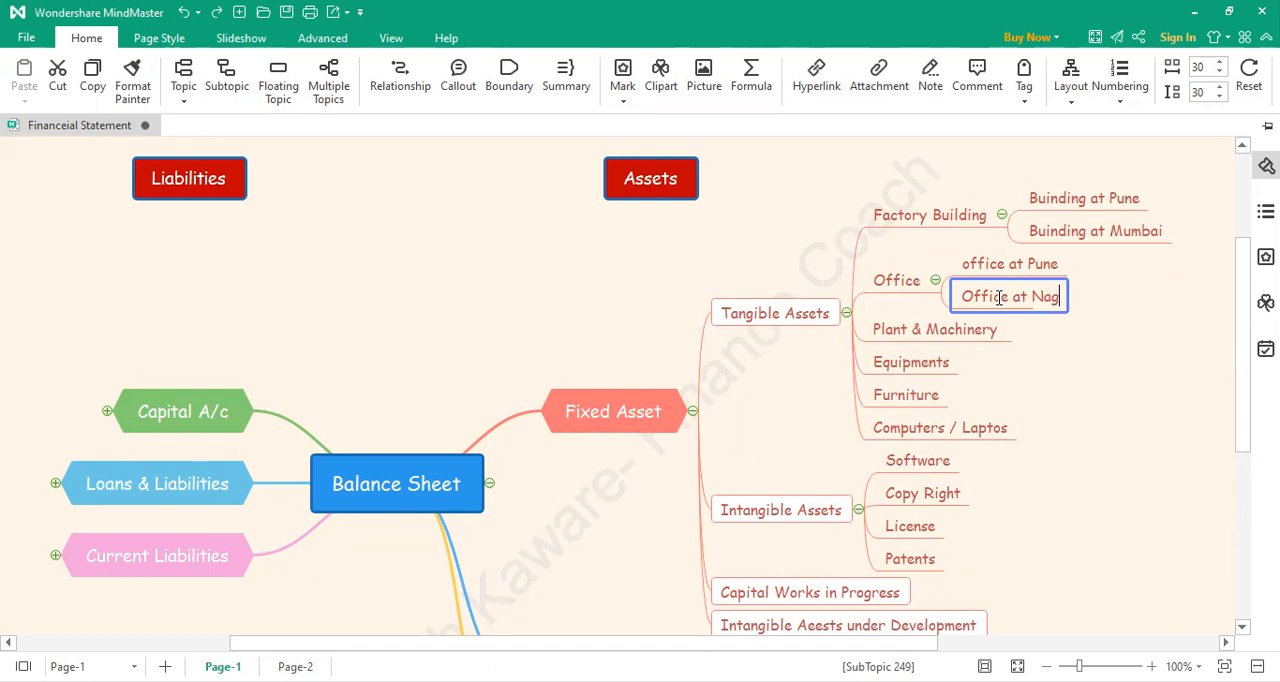
pyautogui.write('pur')
pyautogui.click(1151, 334)
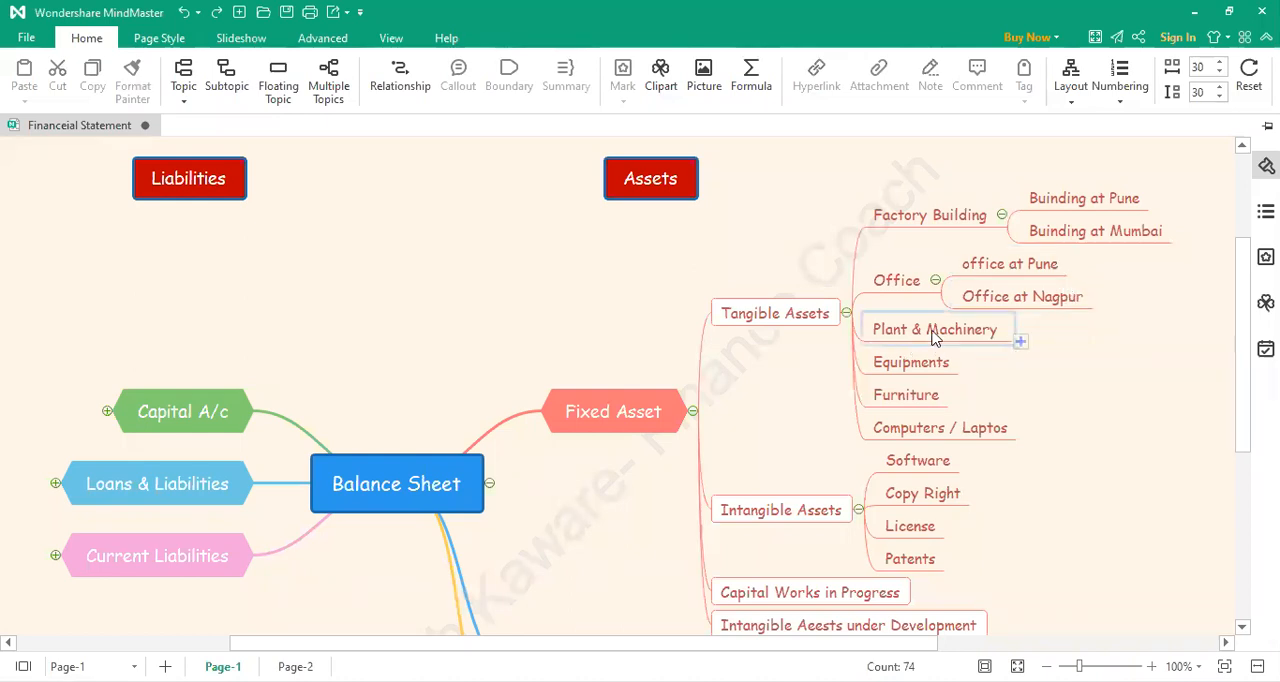
# Step: Add a subtopic reading "CNC Machine - L&T" under Plant & Machinery in the Tangible Assets branch
pyautogui.click(1019, 341)
pyautogui.doubleClick(1059, 331)
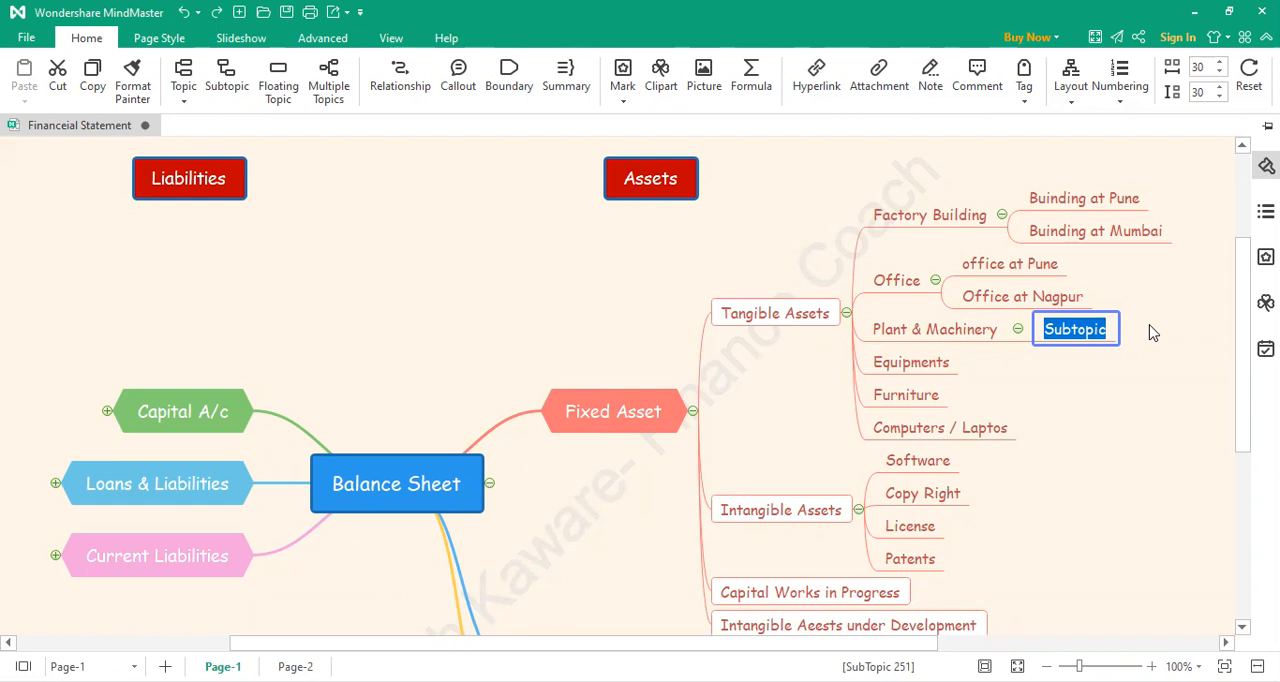
pyautogui.write('CNC machin')
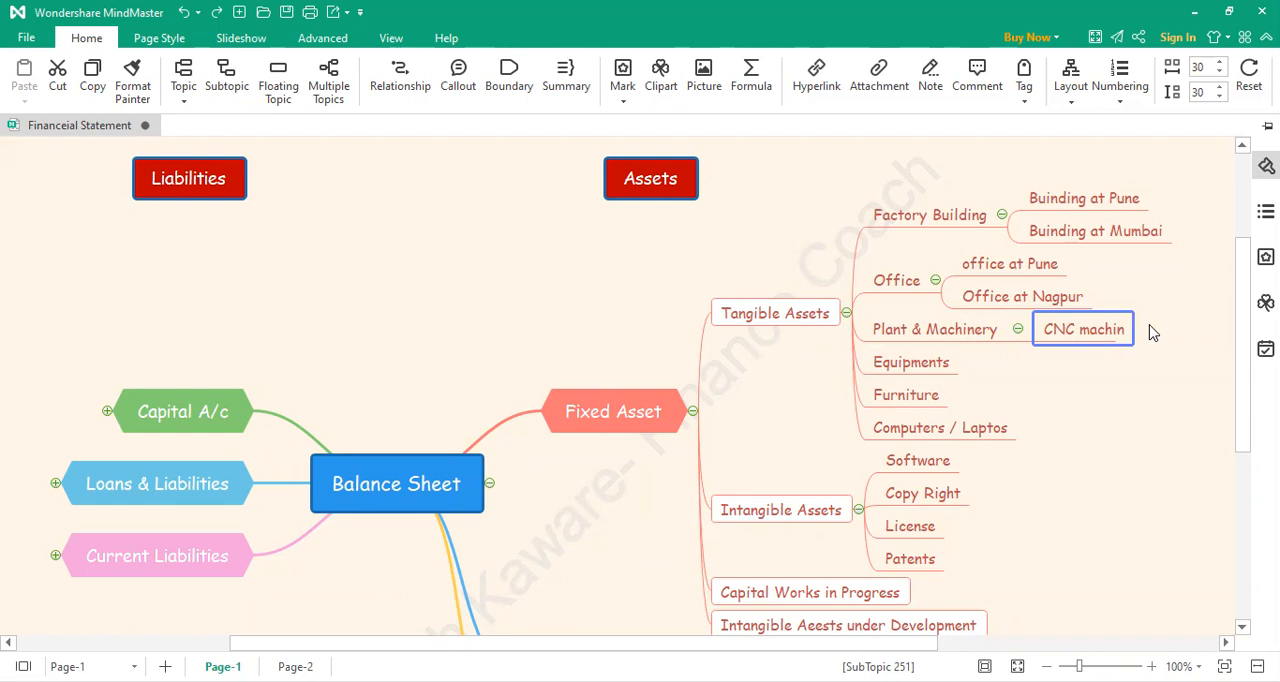
pyautogui.press('Left')
pyautogui.press('Left')
pyautogui.press('Left')
pyautogui.press('Left')
pyautogui.press('Left')
pyautogui.press('BackSpace')
pyautogui.write('M')
pyautogui.press('Right')
pyautogui.press('Right')
pyautogui.press('Right')
pyautogui.press('Right')
pyautogui.press('Right')
pyautogui.write('e-')
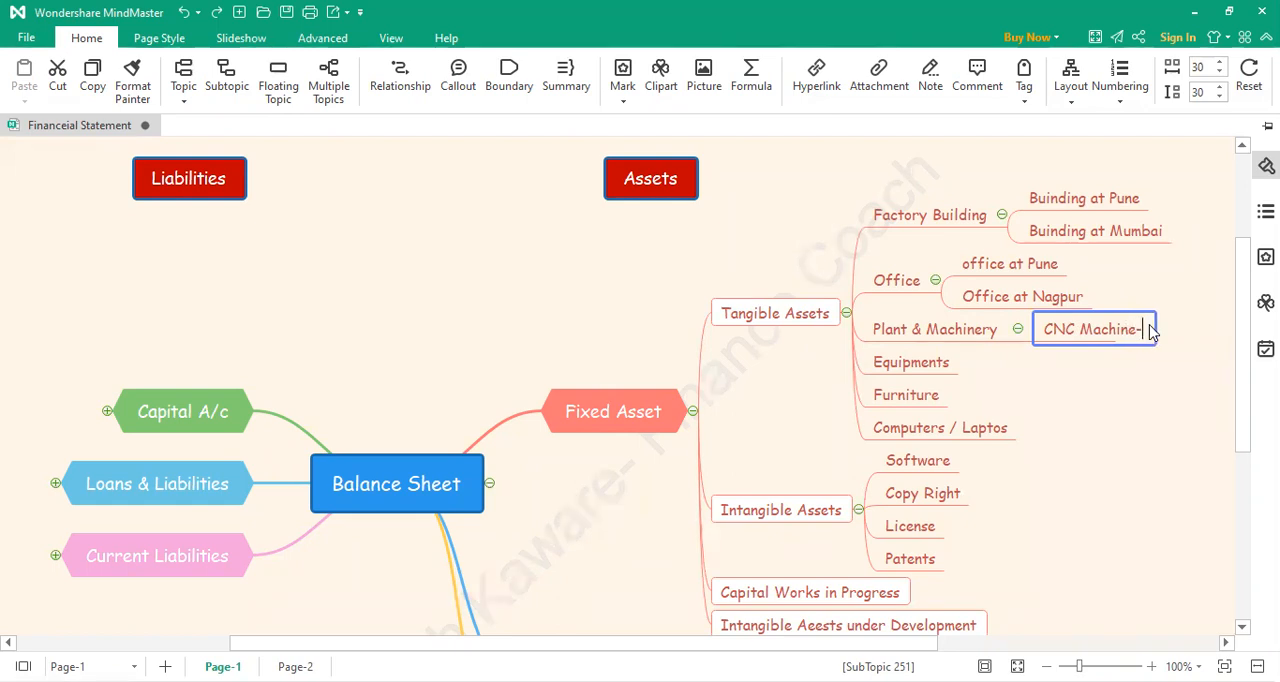
pyautogui.press('Left')
pyautogui.write('- L&')
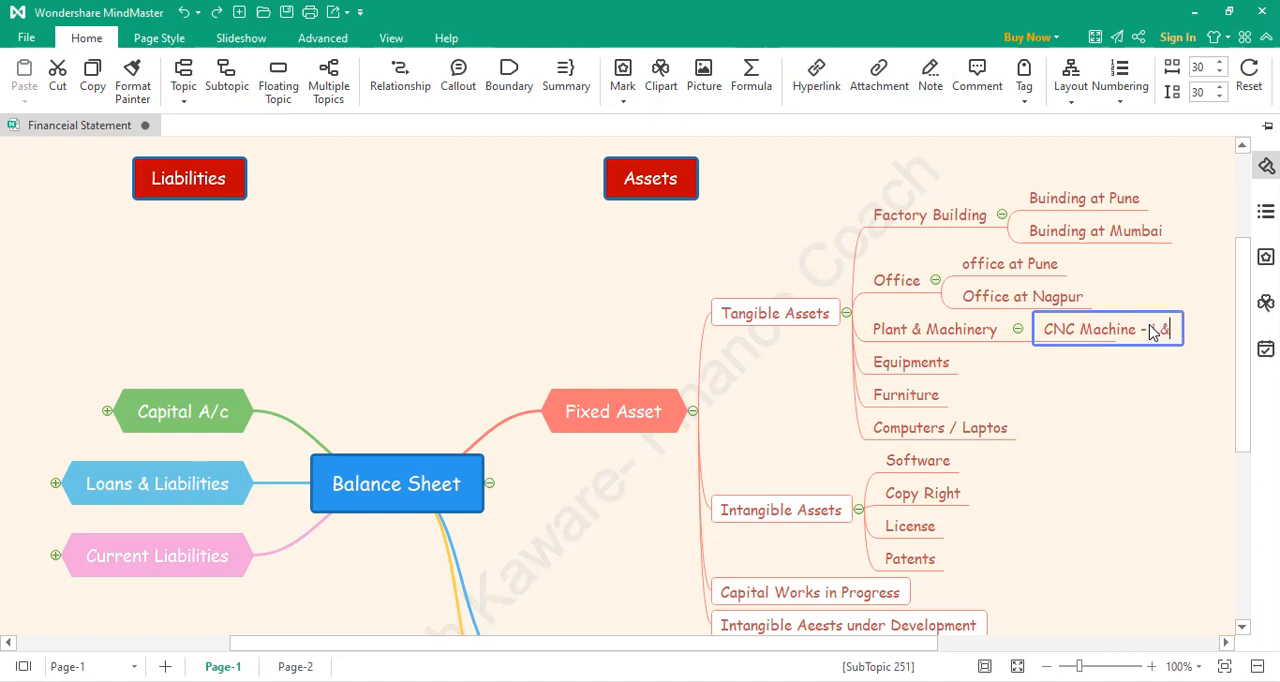
pyautogui.write('T')
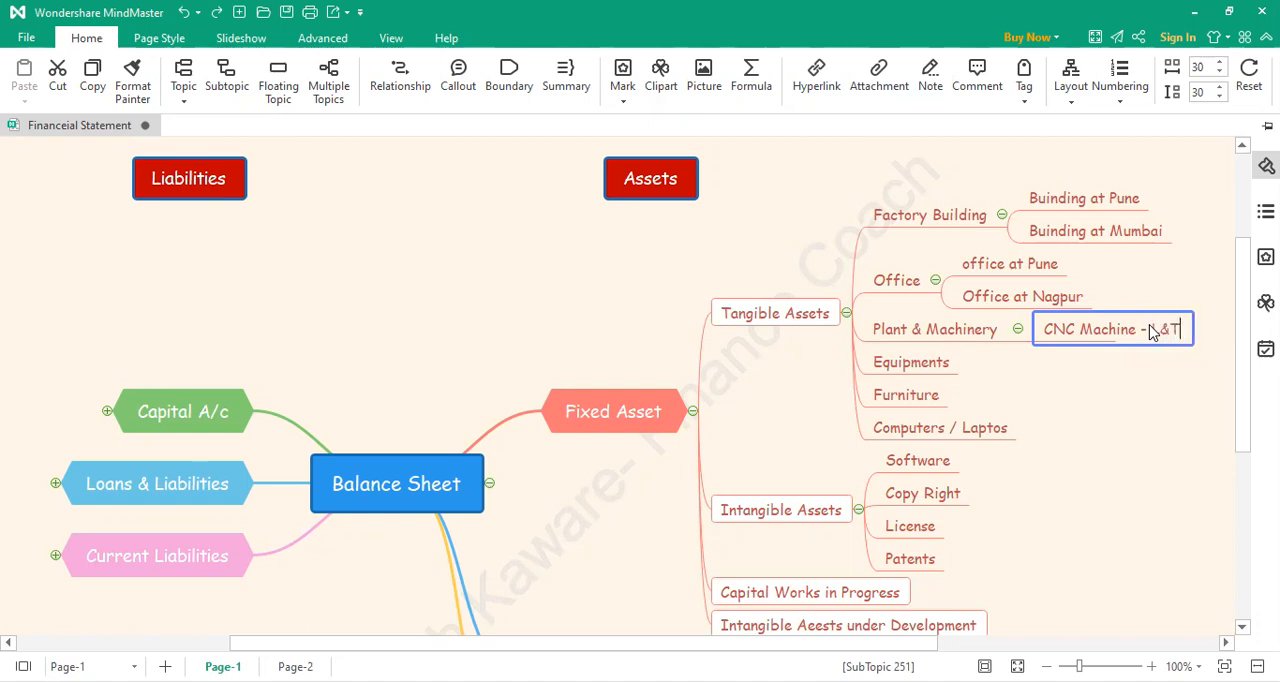
pyautogui.click(1107, 395)
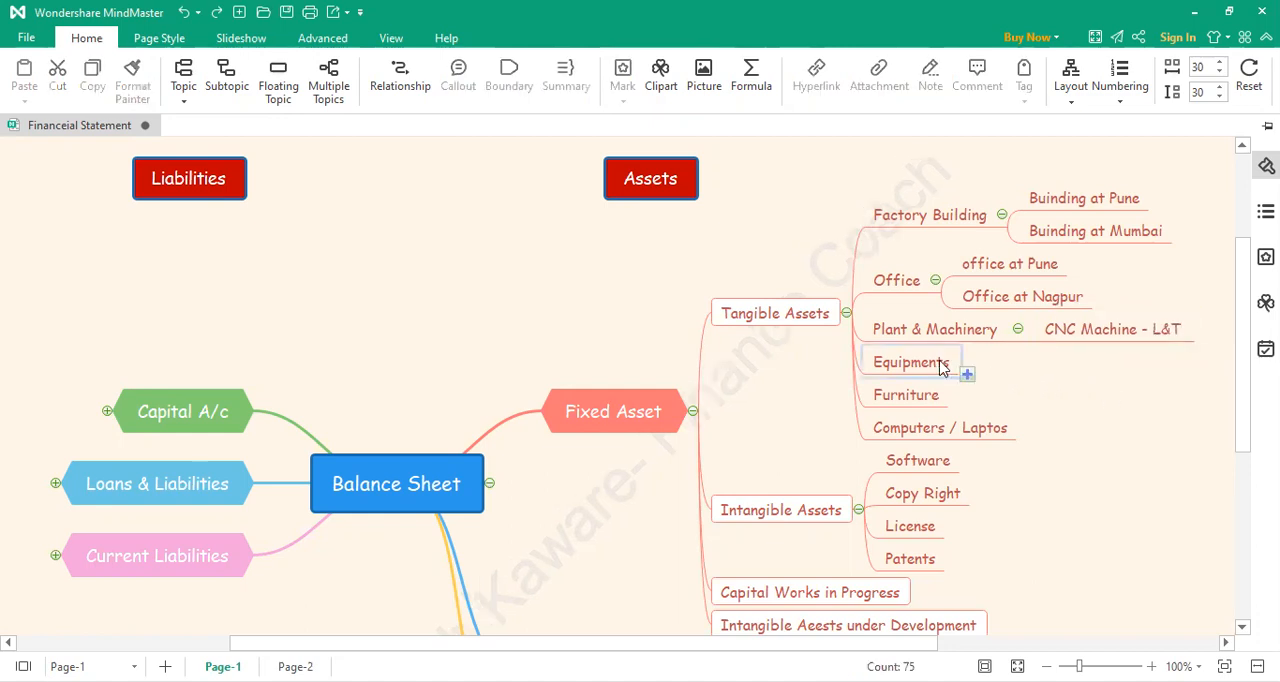
# Step: Add a second subtopic under Plant & Machinery reading "Drilling Machine"
pyautogui.click(1020, 342)
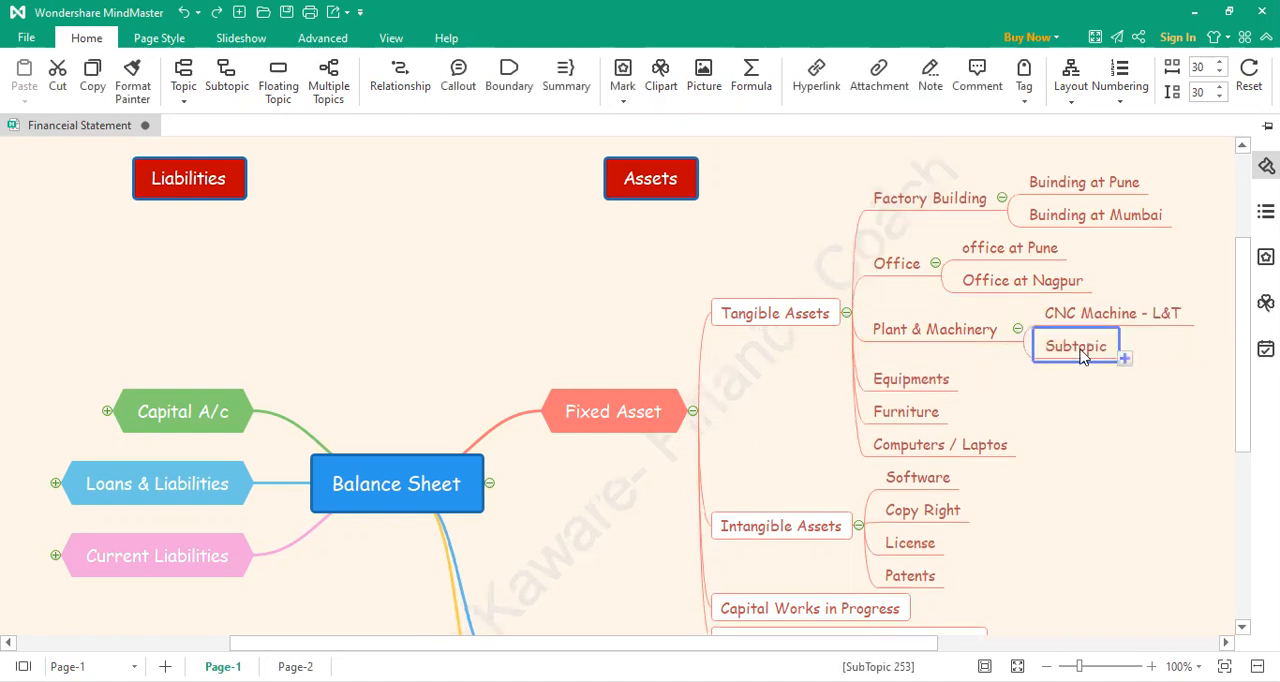
pyautogui.doubleClick(1084, 354)
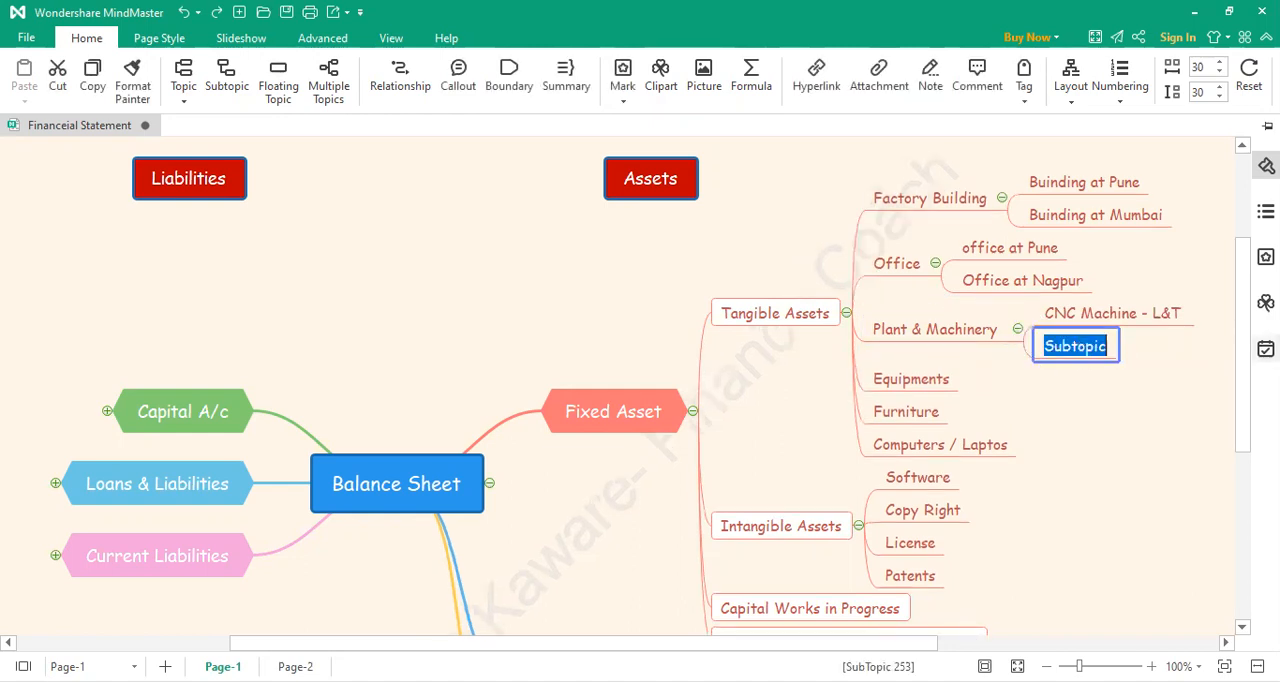
pyautogui.write('Drilling')
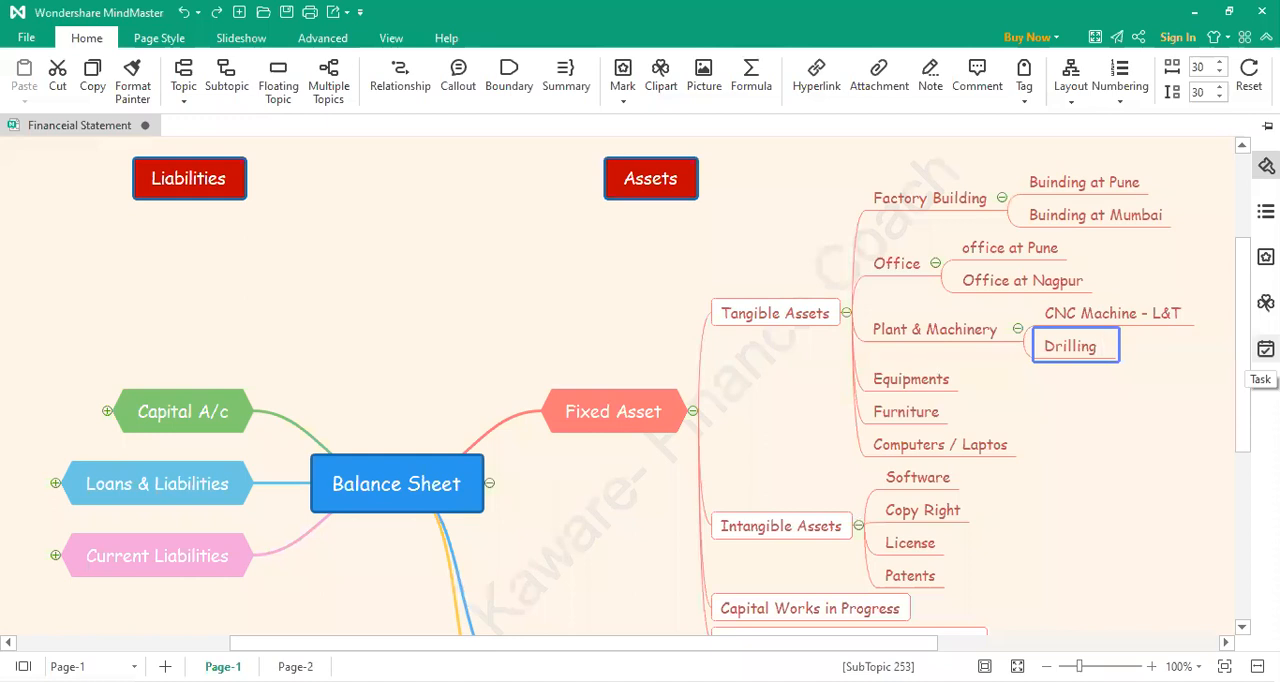
pyautogui.write(' Machinw')
pyautogui.press('BackSpace')
pyautogui.write('e')
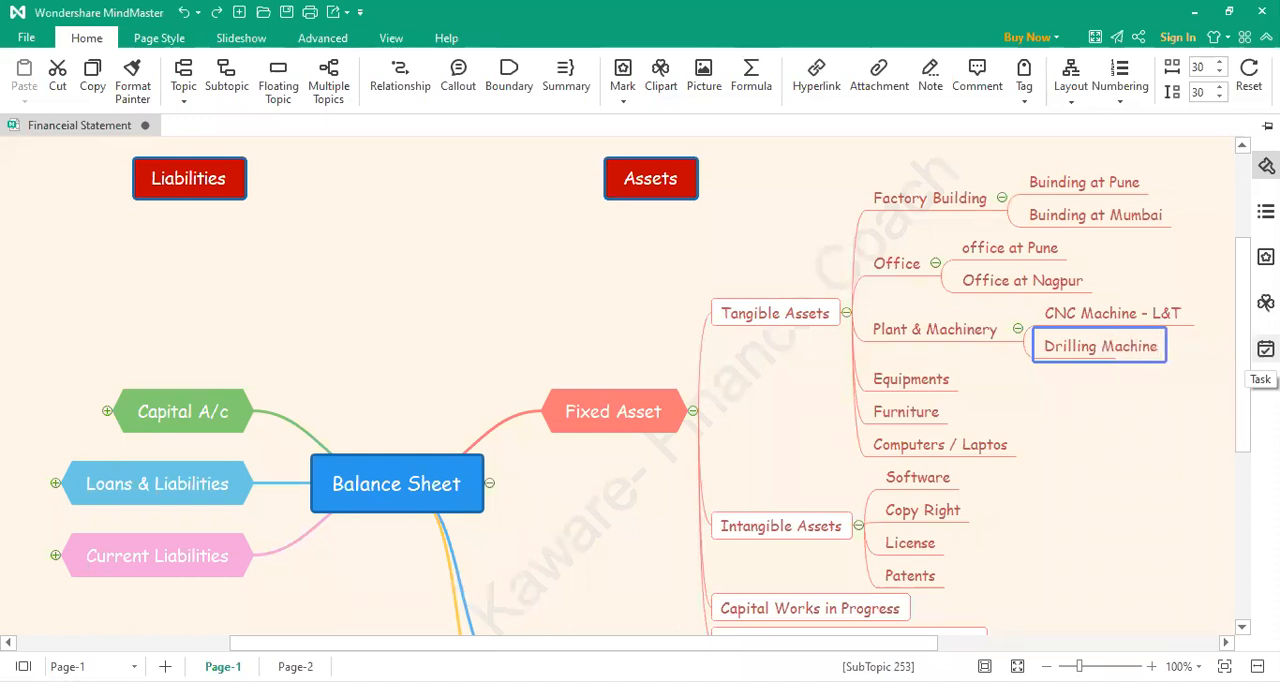
pyautogui.click(1155, 413)
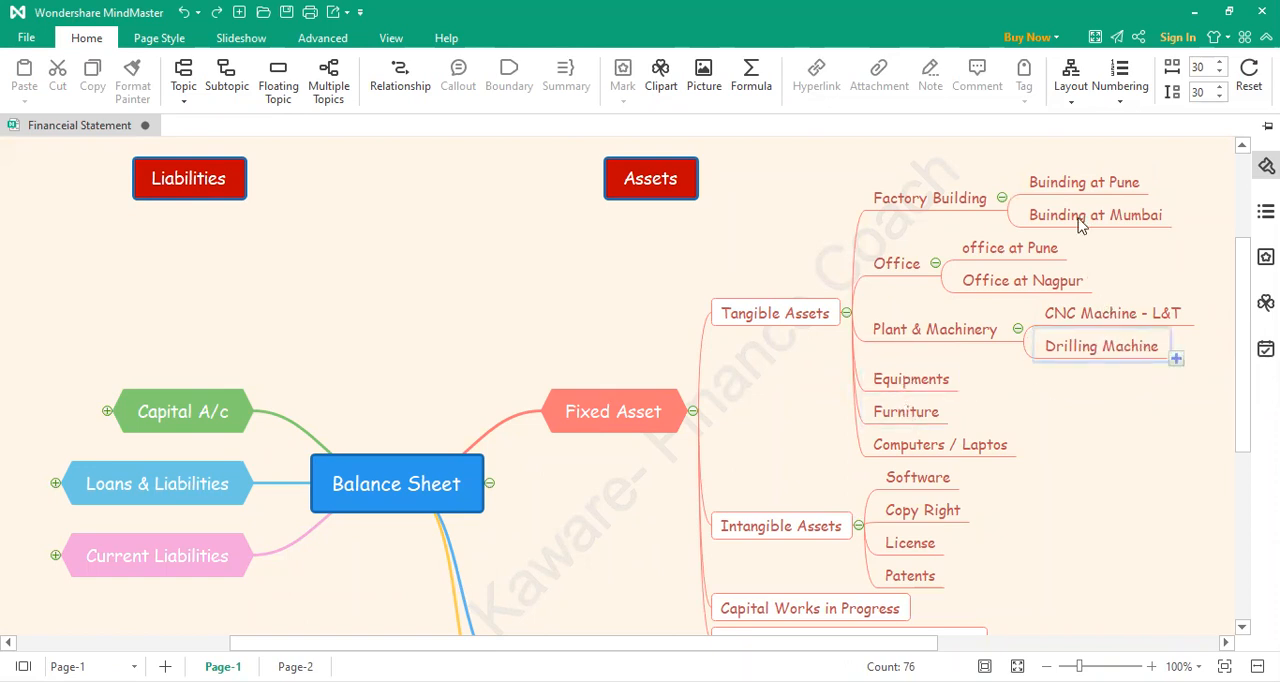
# Step: Add a new subtopic under Furniture in the Tangible Assets branch
pyautogui.click(956, 428)
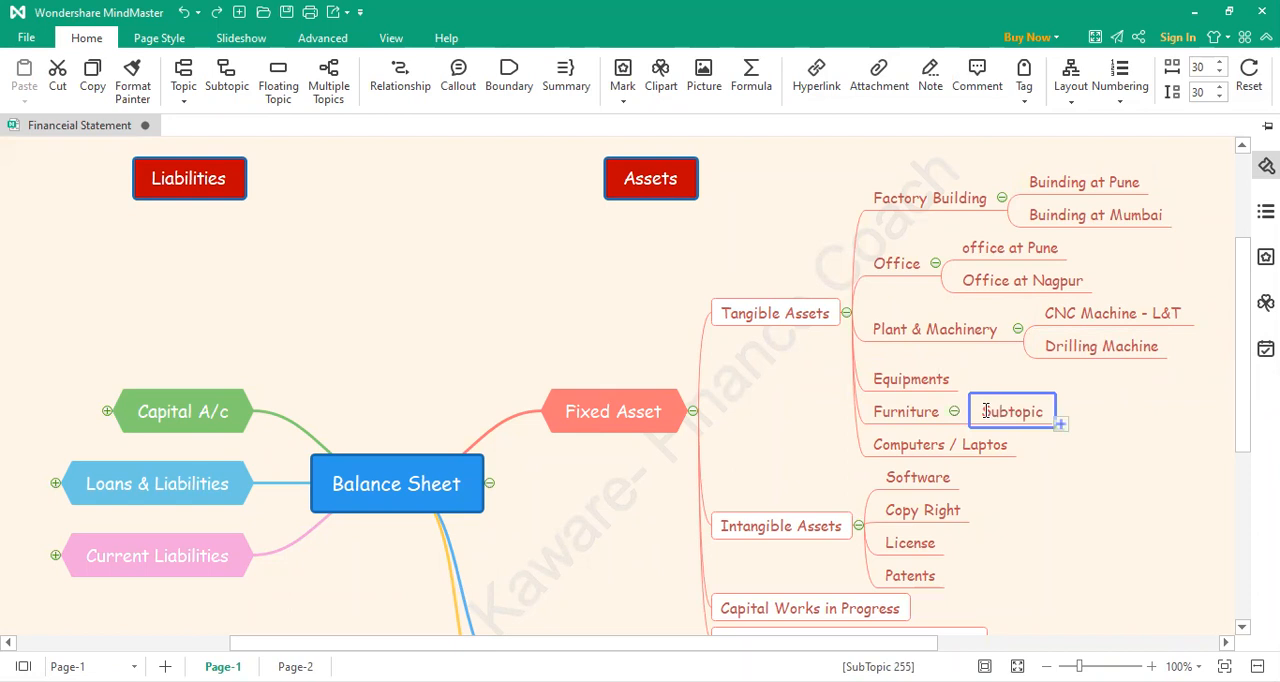
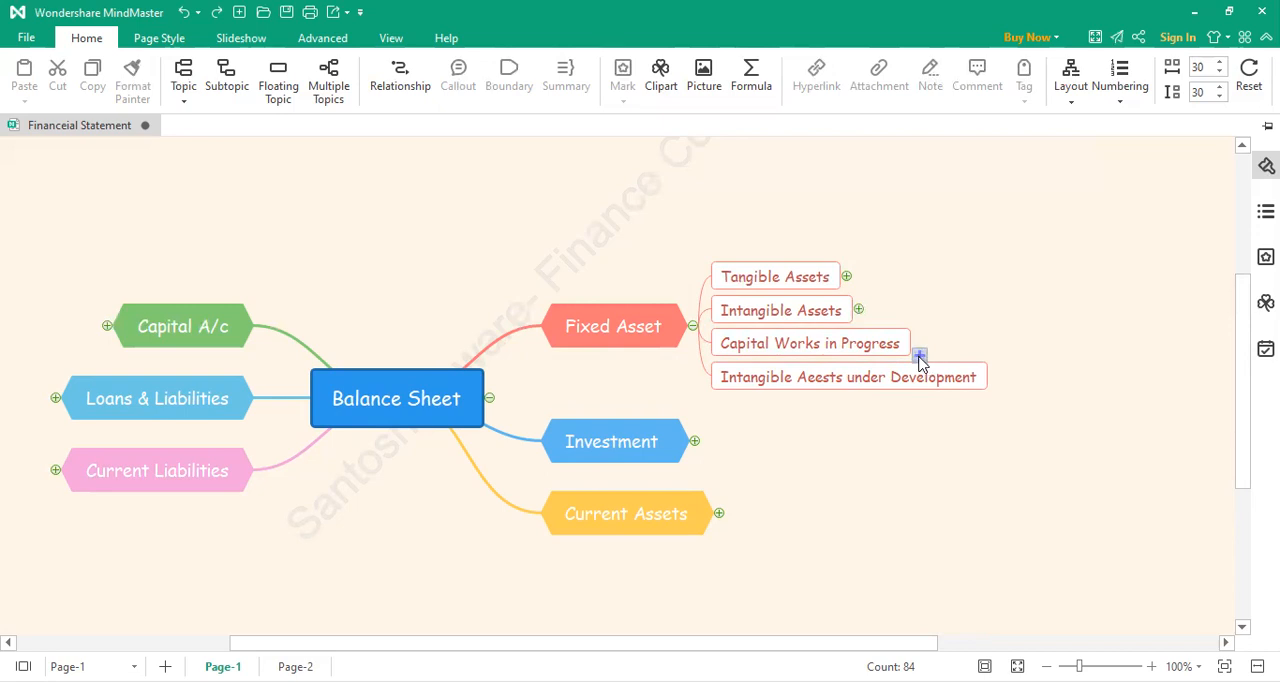
# Step: Add a subtopic reading "Factory at Pune- WIP" under Capital Works in Progress in the Fixed Asset branch
pyautogui.click(919, 356)
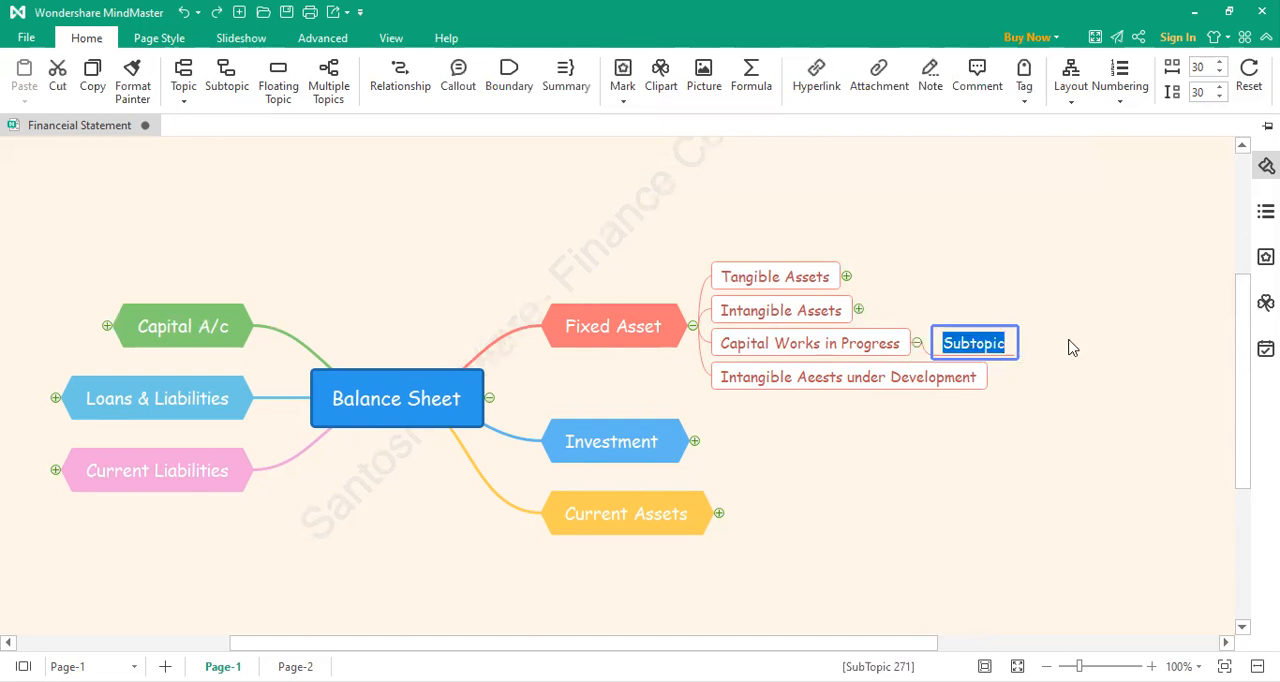
pyautogui.write('Fac')
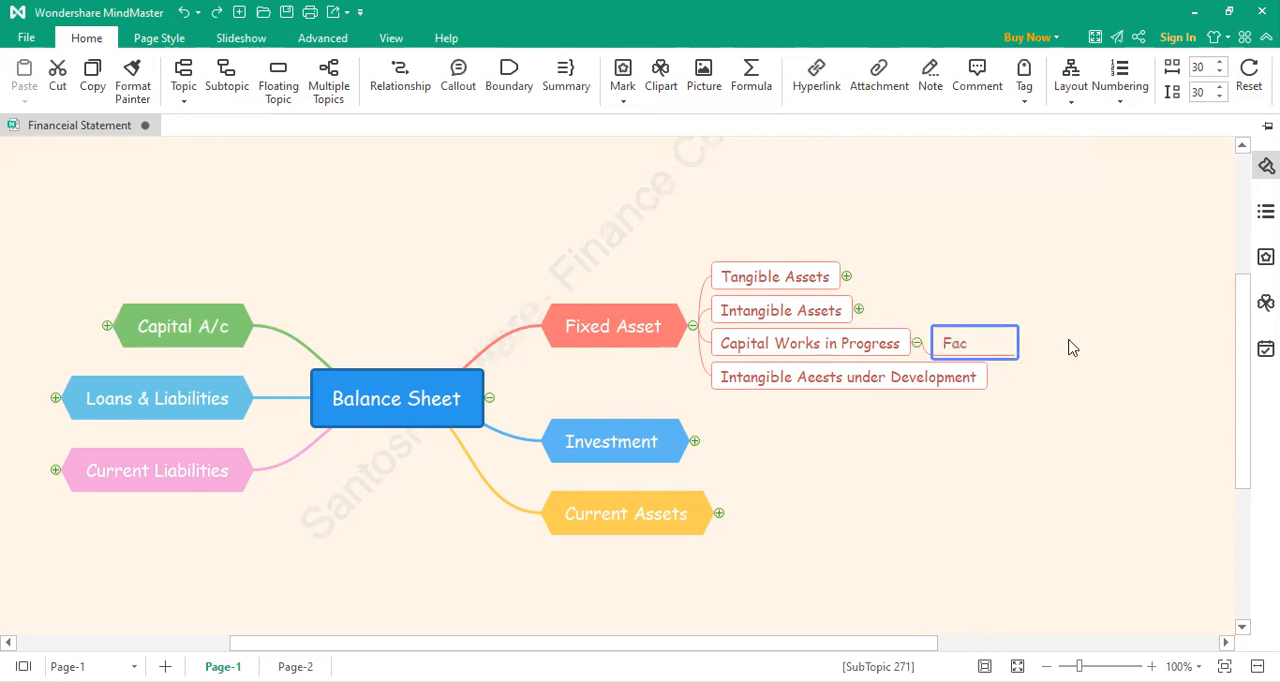
pyautogui.write('tory -')
pyautogui.press('BackSpace')
pyautogui.press('BackSpace')
pyautogui.write('at ')
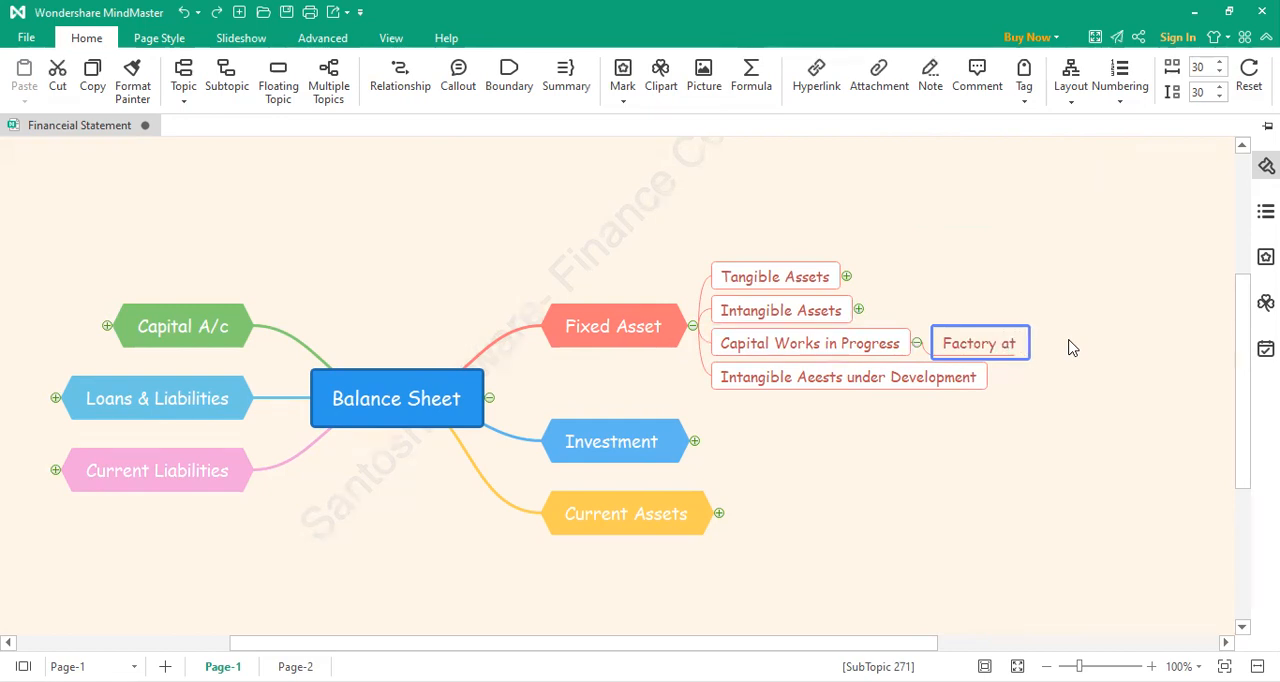
pyautogui.write('Pune- WIP')
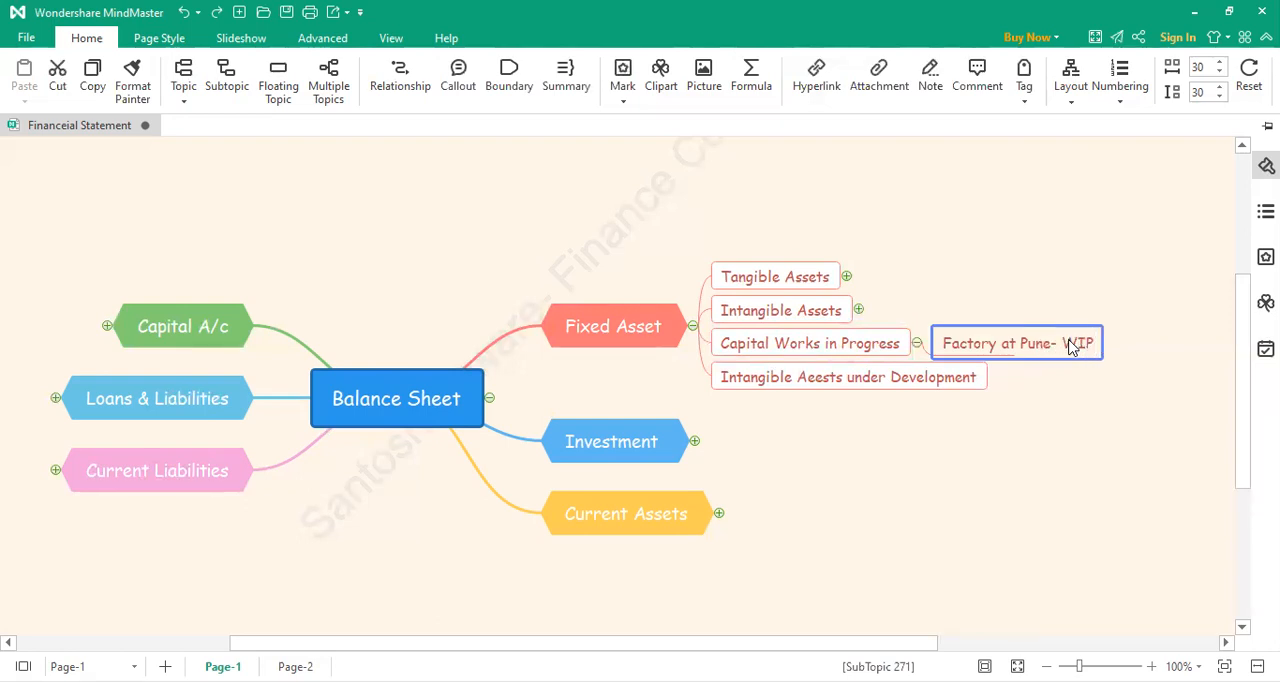
pyautogui.click(1074, 397)
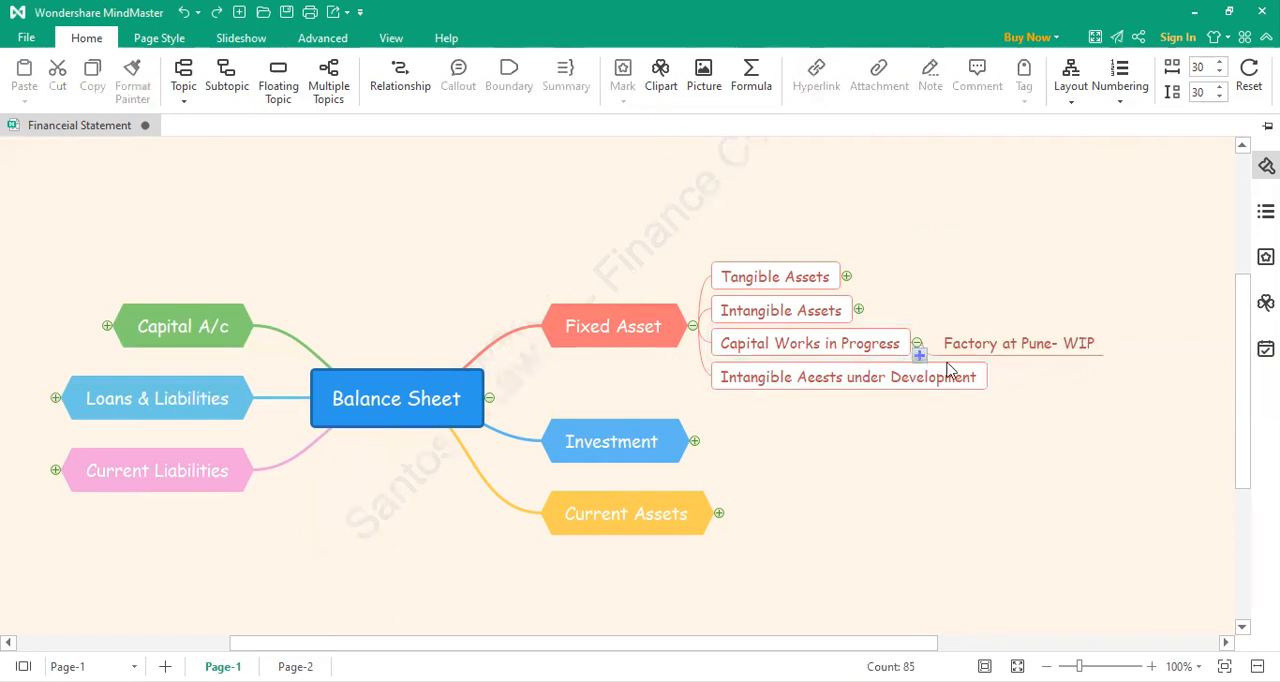
# Step: Add a second subtopic under Capital Works in Progress reading "Office at Mumbai- WIP"
pyautogui.click(919, 358)
pyautogui.doubleClick(967, 362)
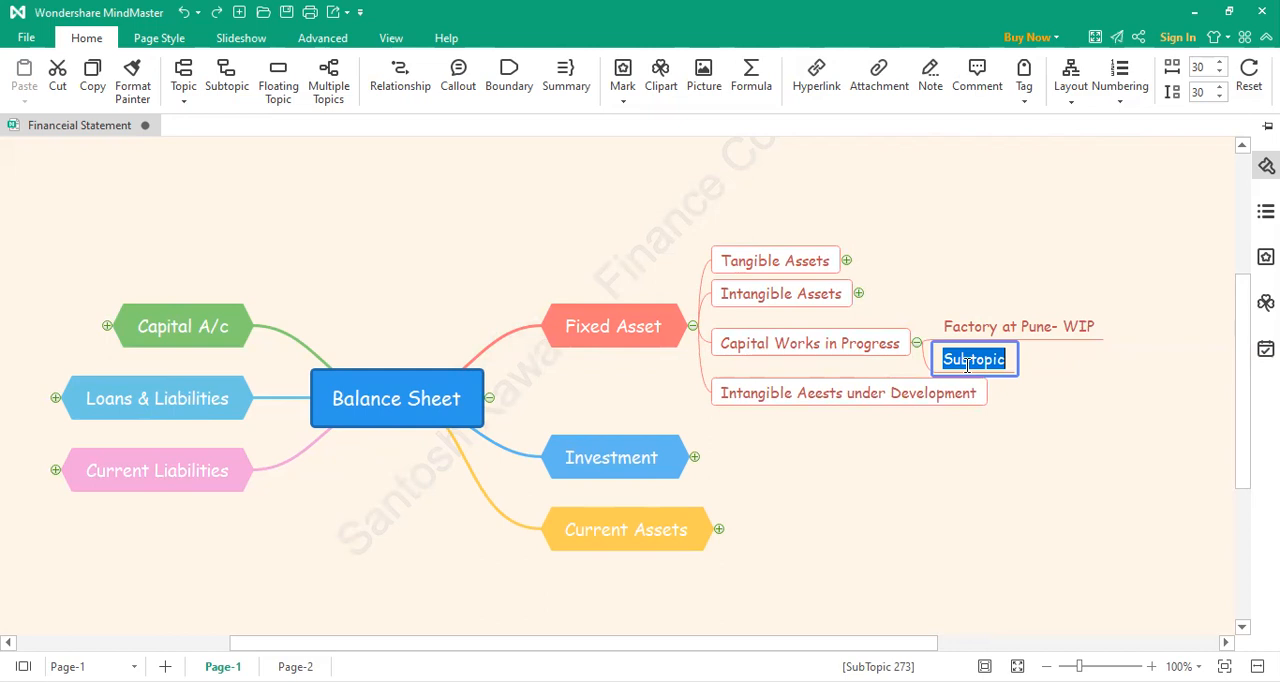
pyautogui.write('Office at Mubai')
pyautogui.press('BackSpace')
pyautogui.press('BackSpace')
pyautogui.press('BackSpace')
pyautogui.write('mbai')
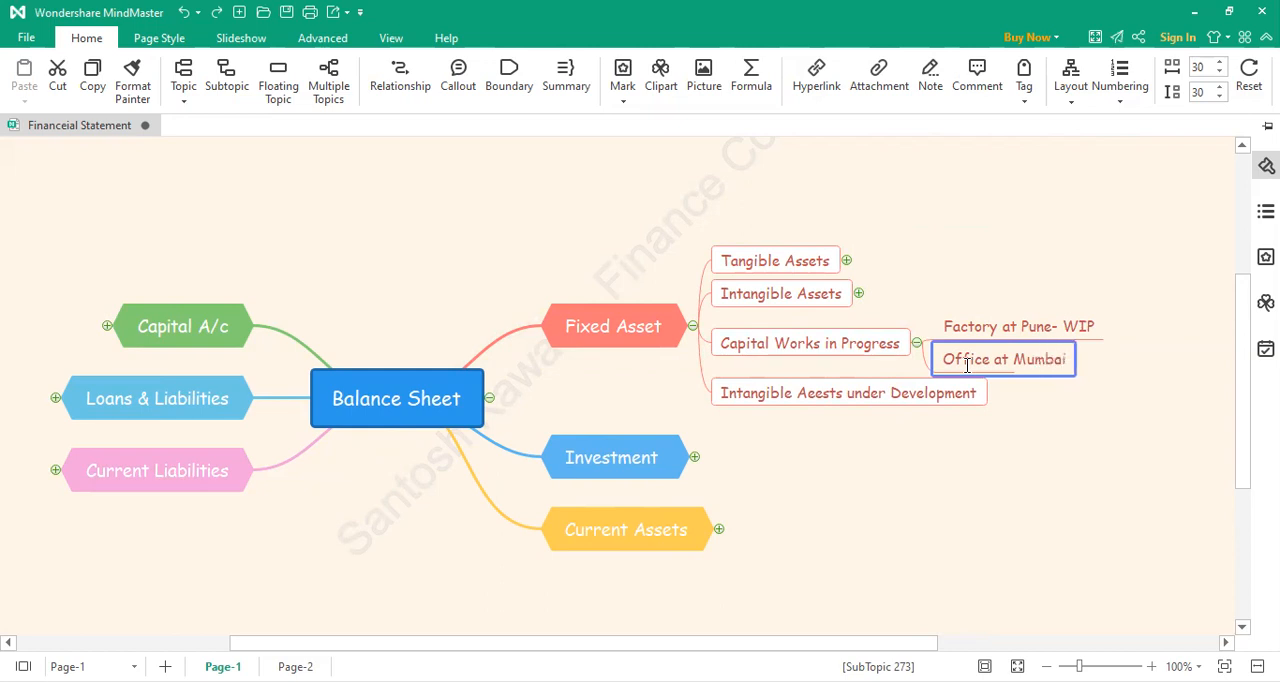
pyautogui.write('- WIP')
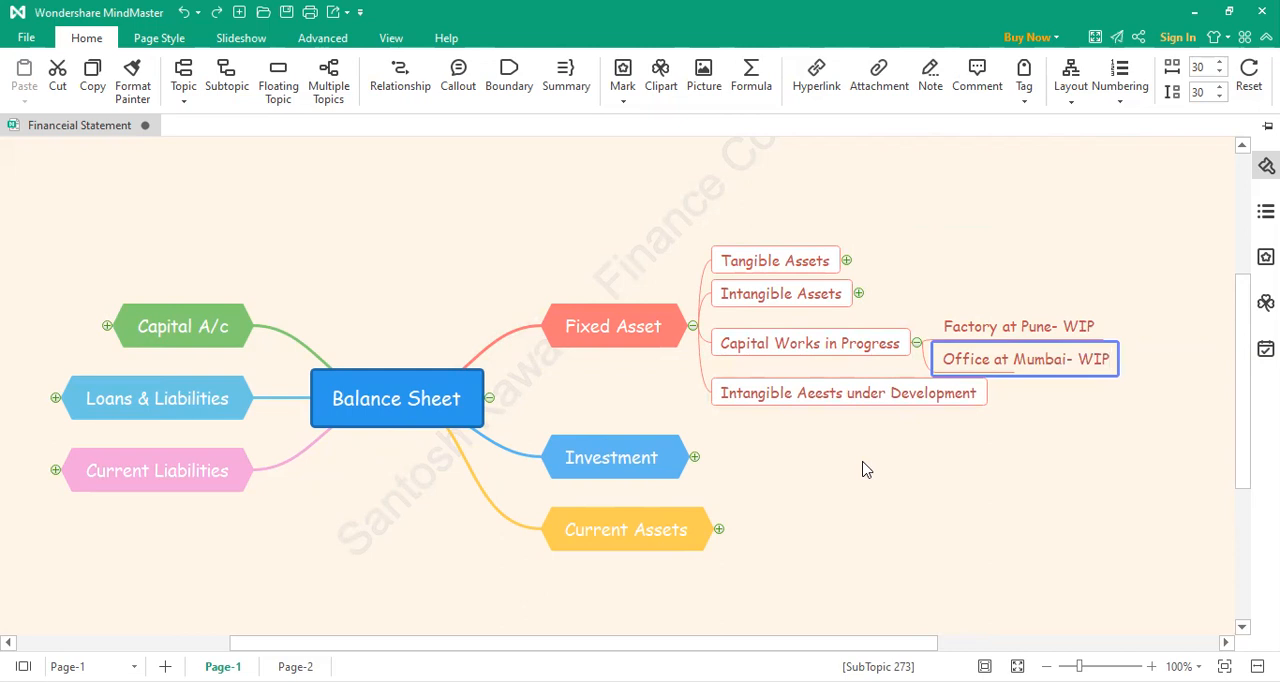
pyautogui.click(1201, 393)
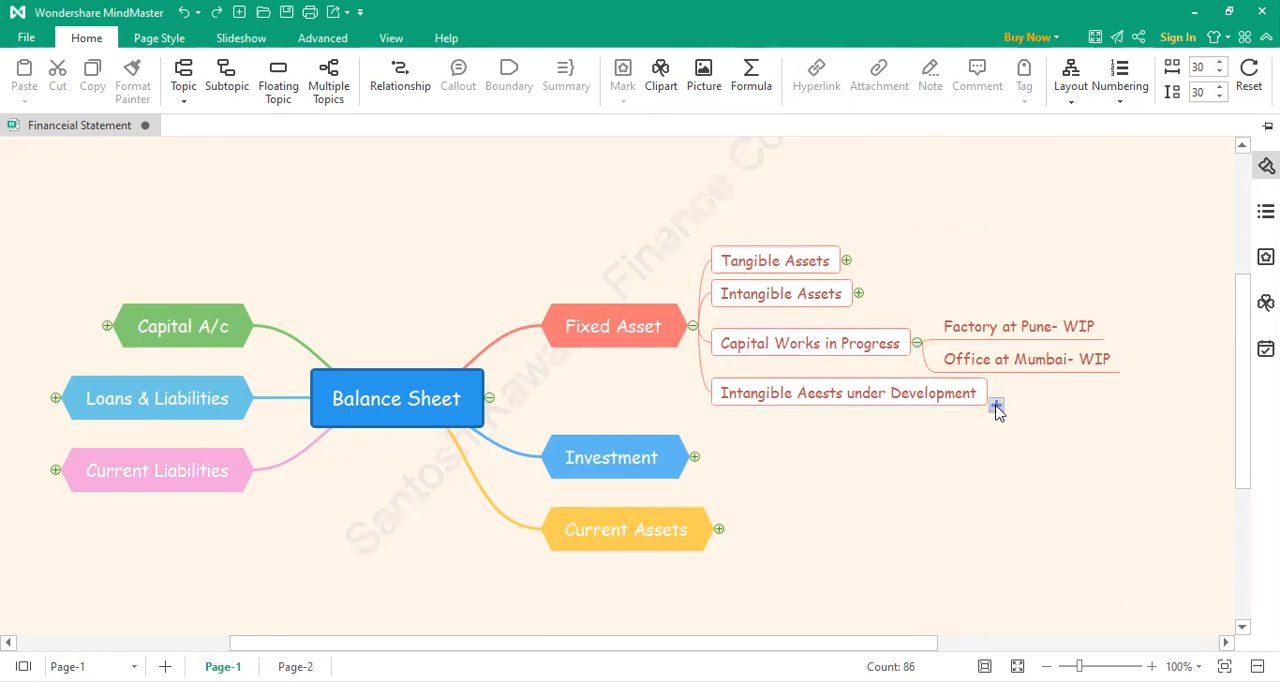
# Step: Check the Intangible Assets heads, and add a subtopic reading "ERP- WIP" under Intangible Aeests under Development
pyautogui.click(858, 293)
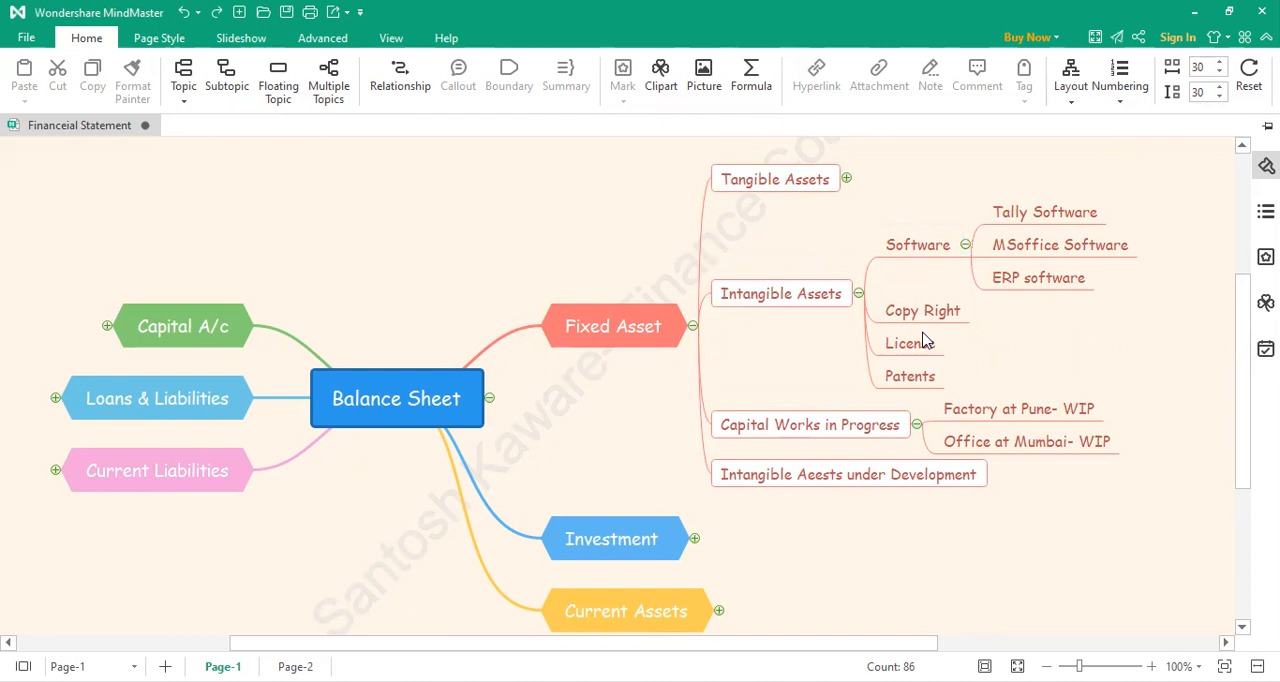
pyautogui.click(858, 294)
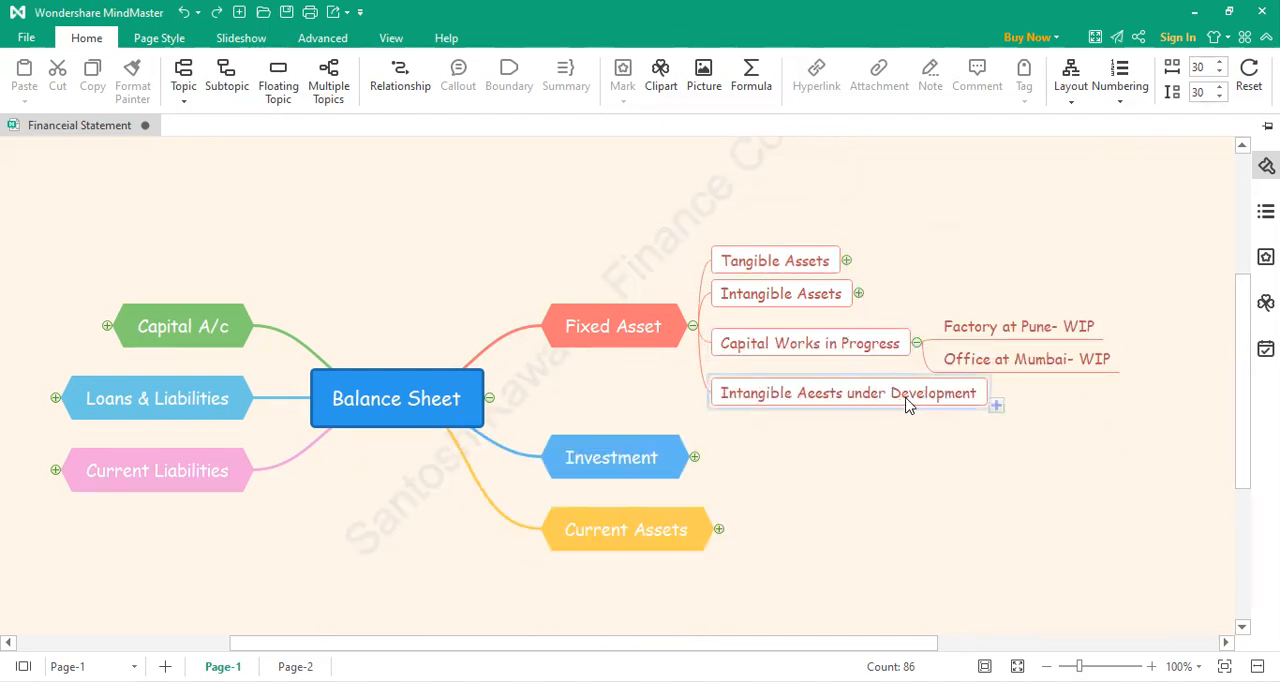
pyautogui.click(996, 406)
pyautogui.doubleClick(1047, 400)
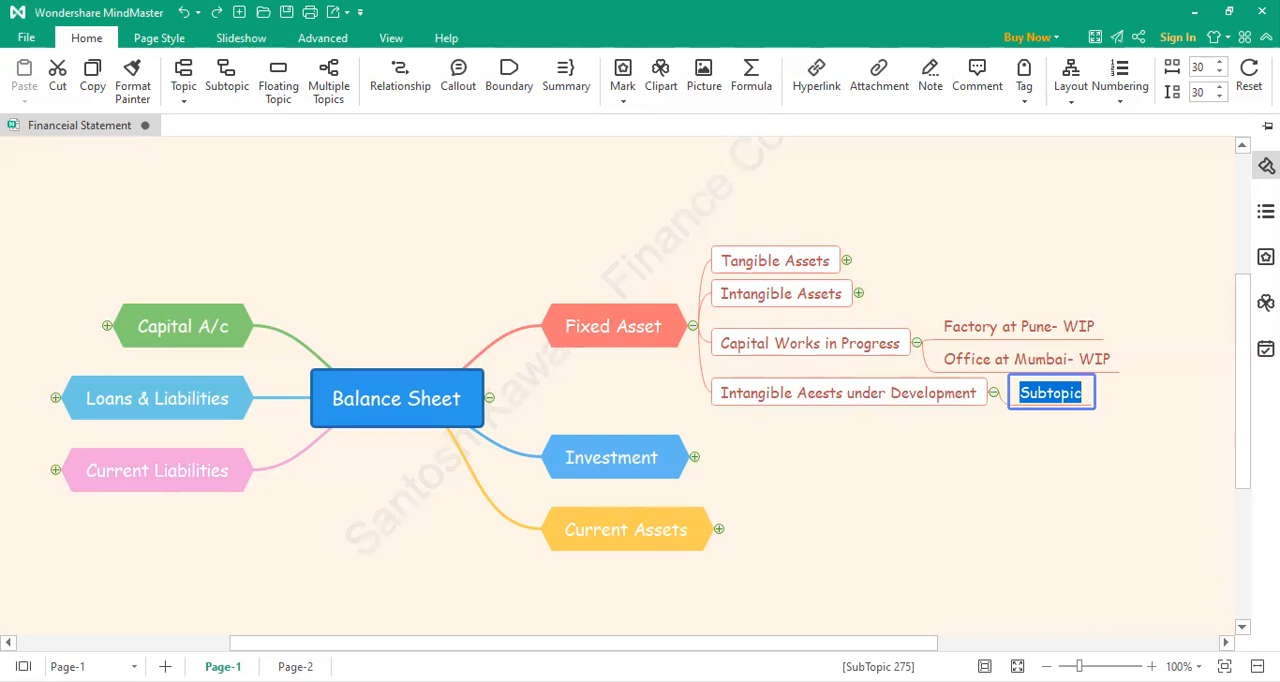
pyautogui.write('ERP-')
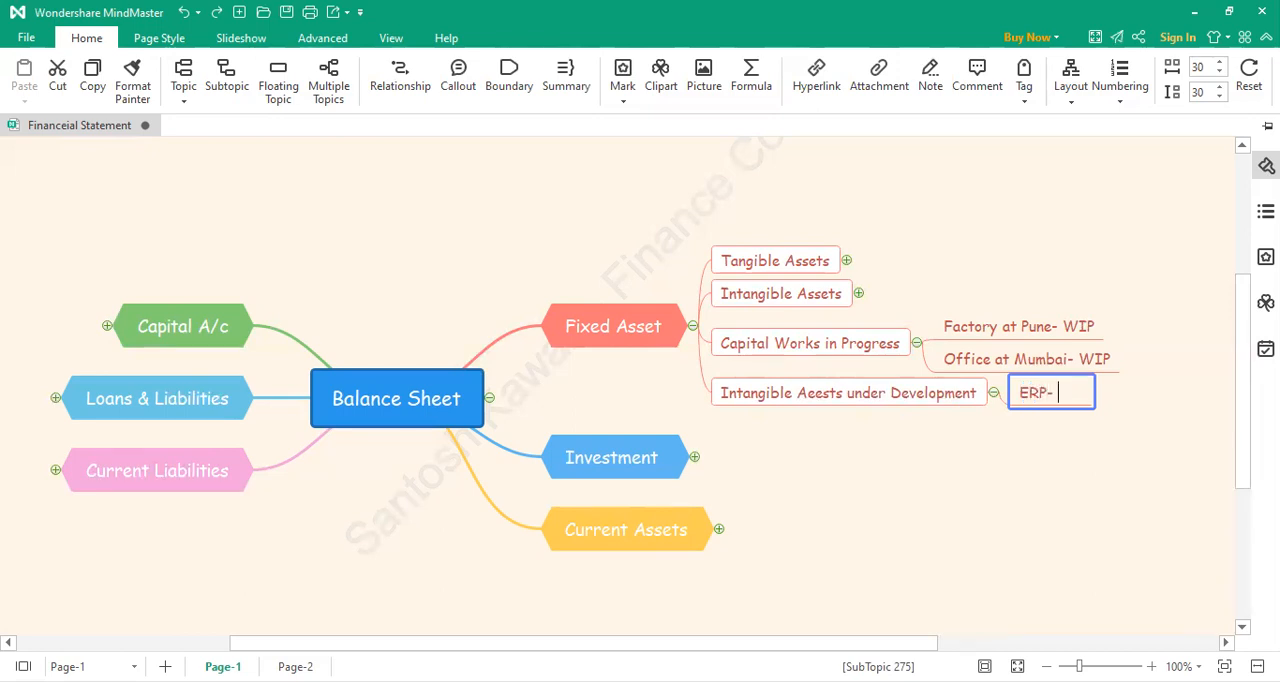
pyautogui.write(' WIP')
pyautogui.click(955, 406)
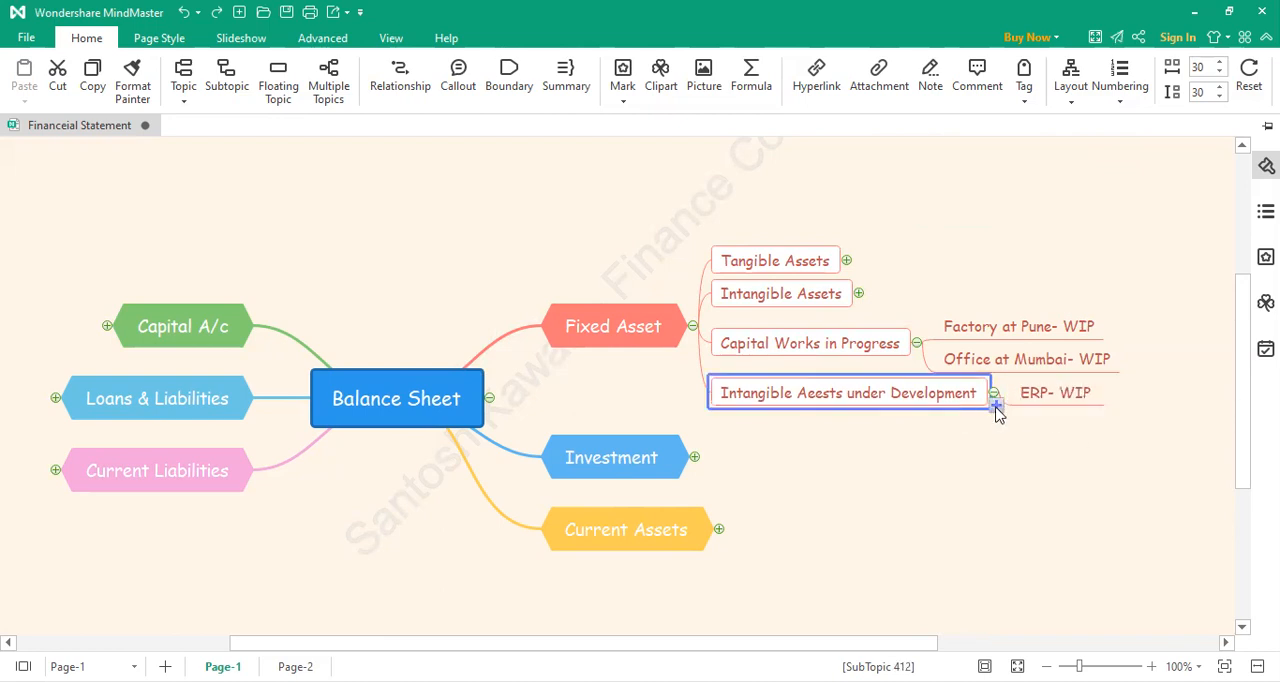
# Step: Add a second subtopic under Intangible Aeests under Development reading "Inventory Software WIP"
pyautogui.click(995, 408)
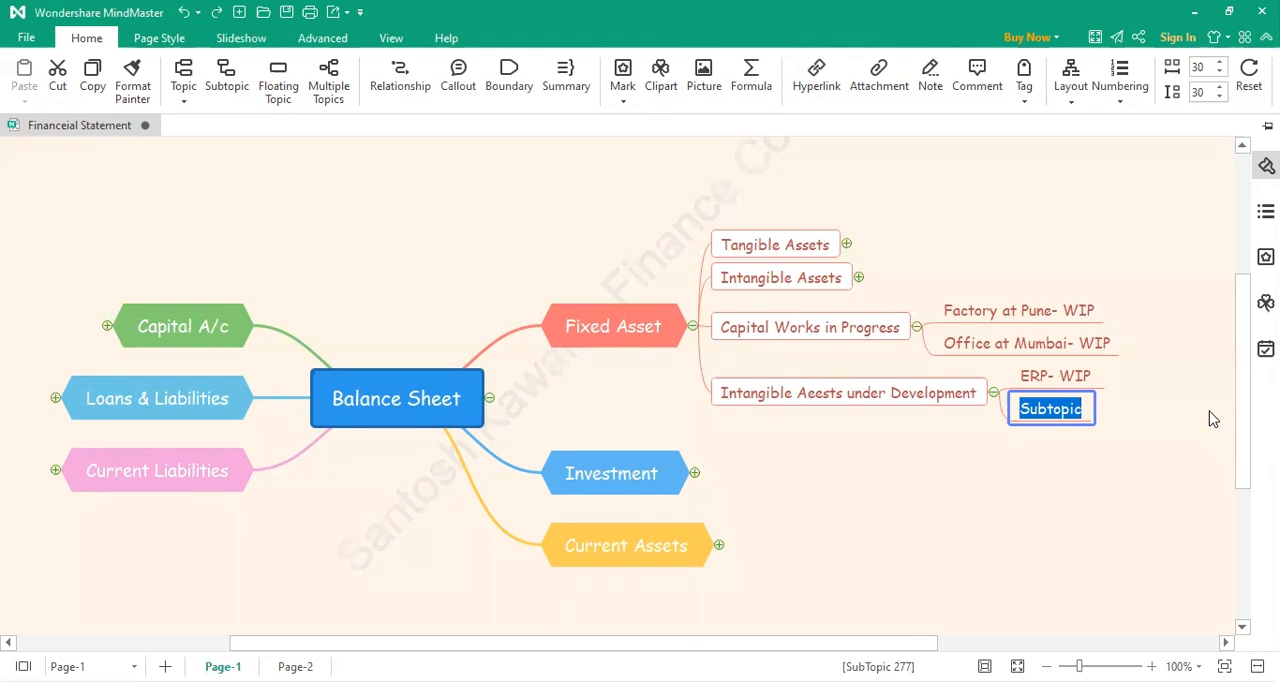
pyautogui.write('E')
pyautogui.press('BackSpace')
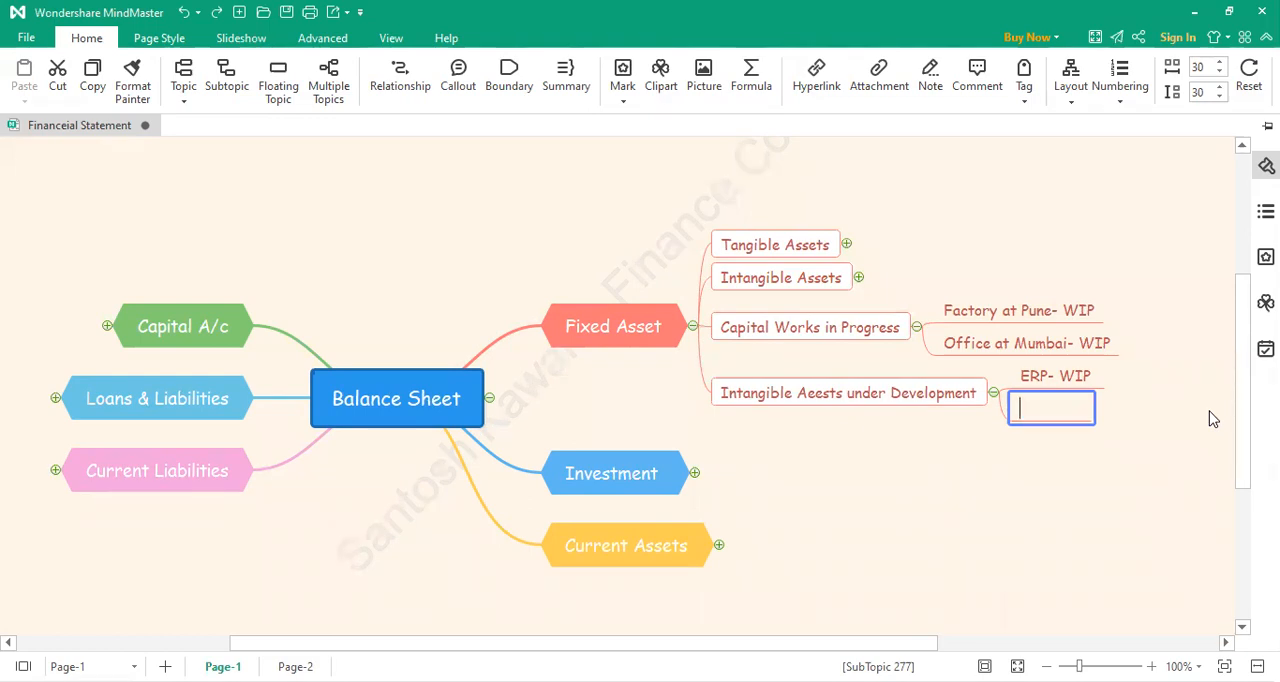
pyautogui.write('Inv')
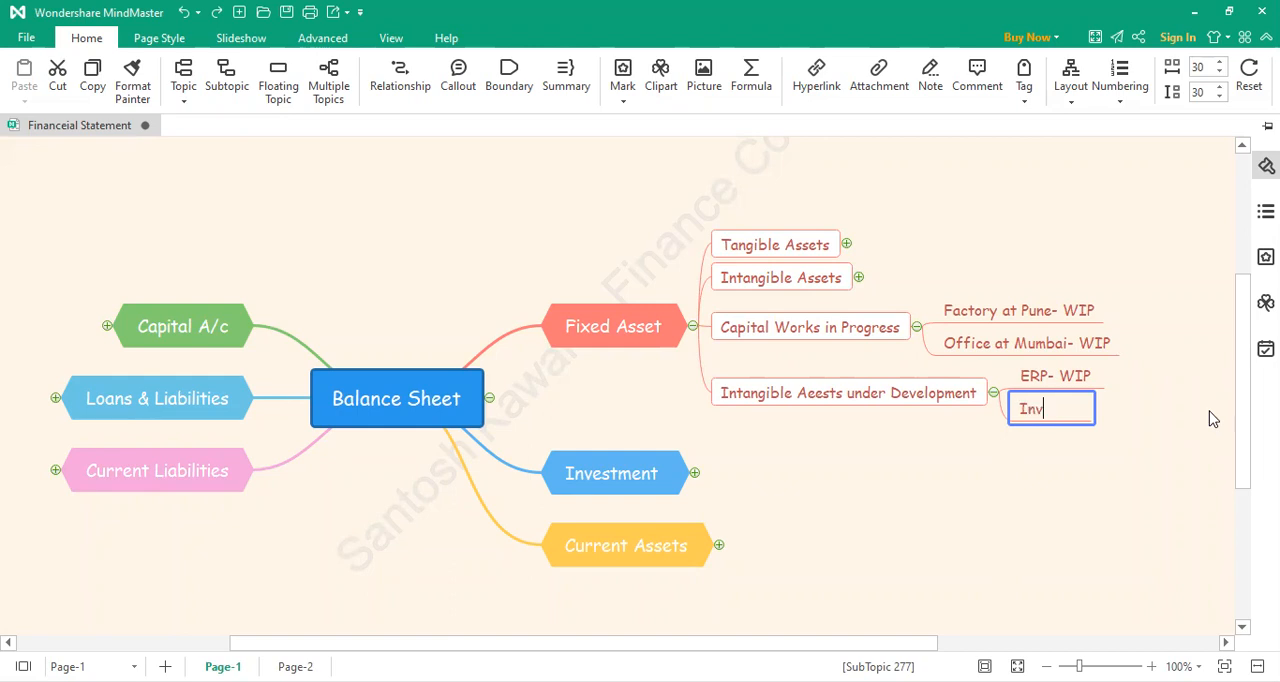
pyautogui.write('entory Sof')
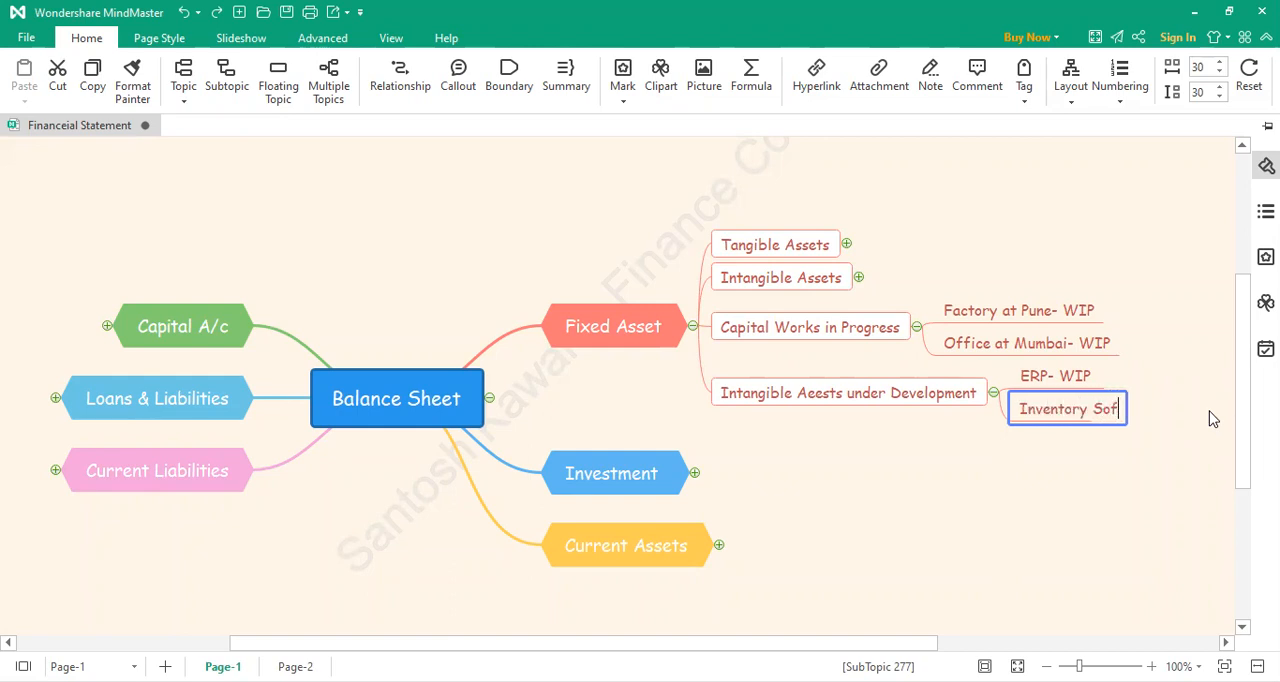
pyautogui.write('tware')
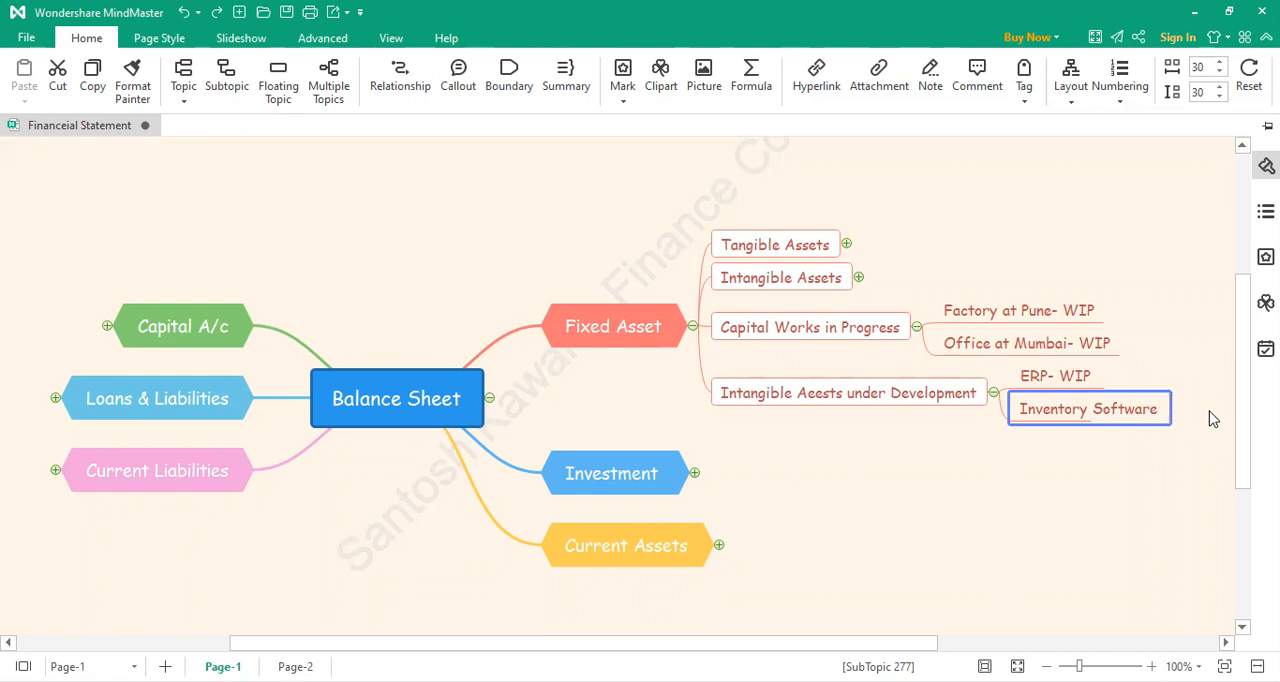
pyautogui.write(' WIL')
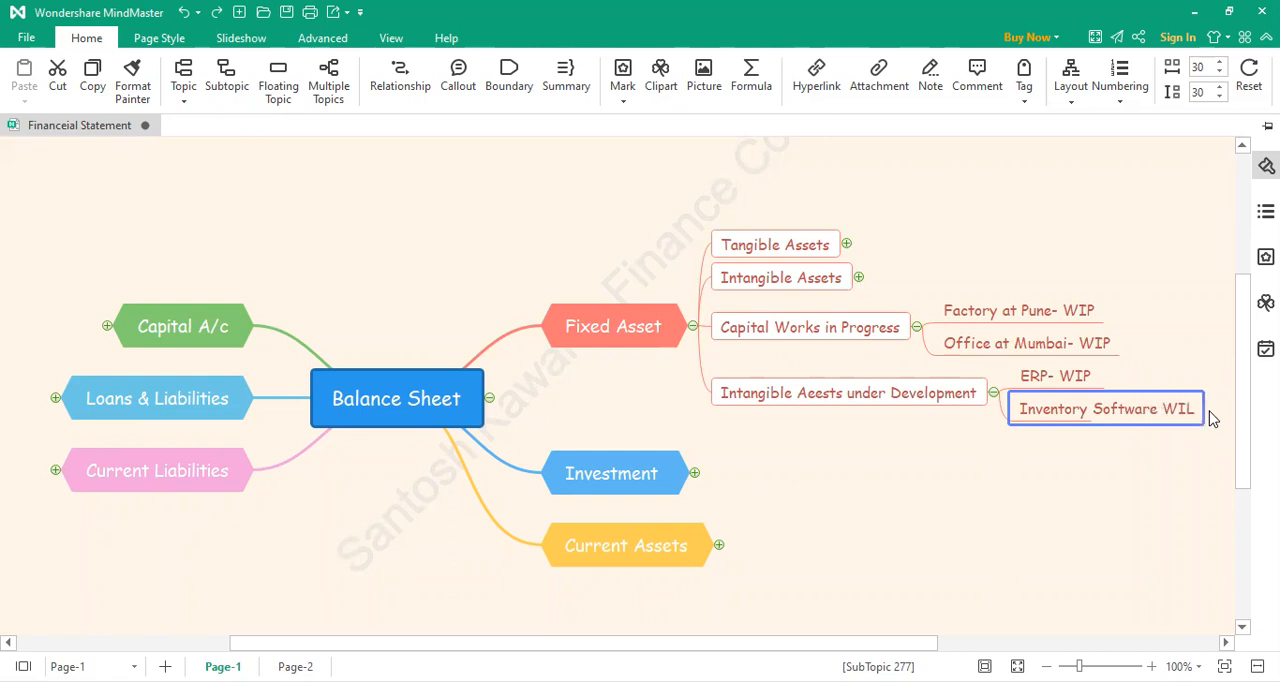
pyautogui.press('BackSpace')
pyautogui.write('P')
pyautogui.click(990, 516)
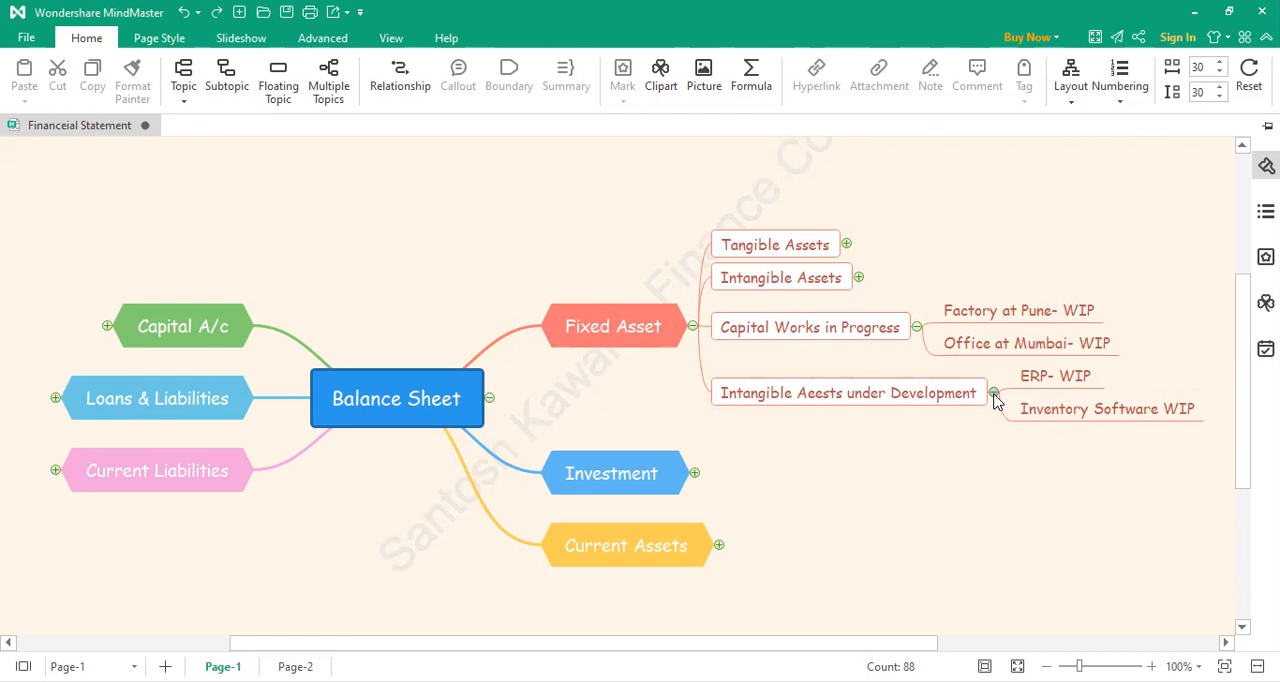
# Step: Switch the expanded branch from Fixed Asset to Investment and add a subtopic reading "Shares RIl" under Shares
pyautogui.click(692, 327)
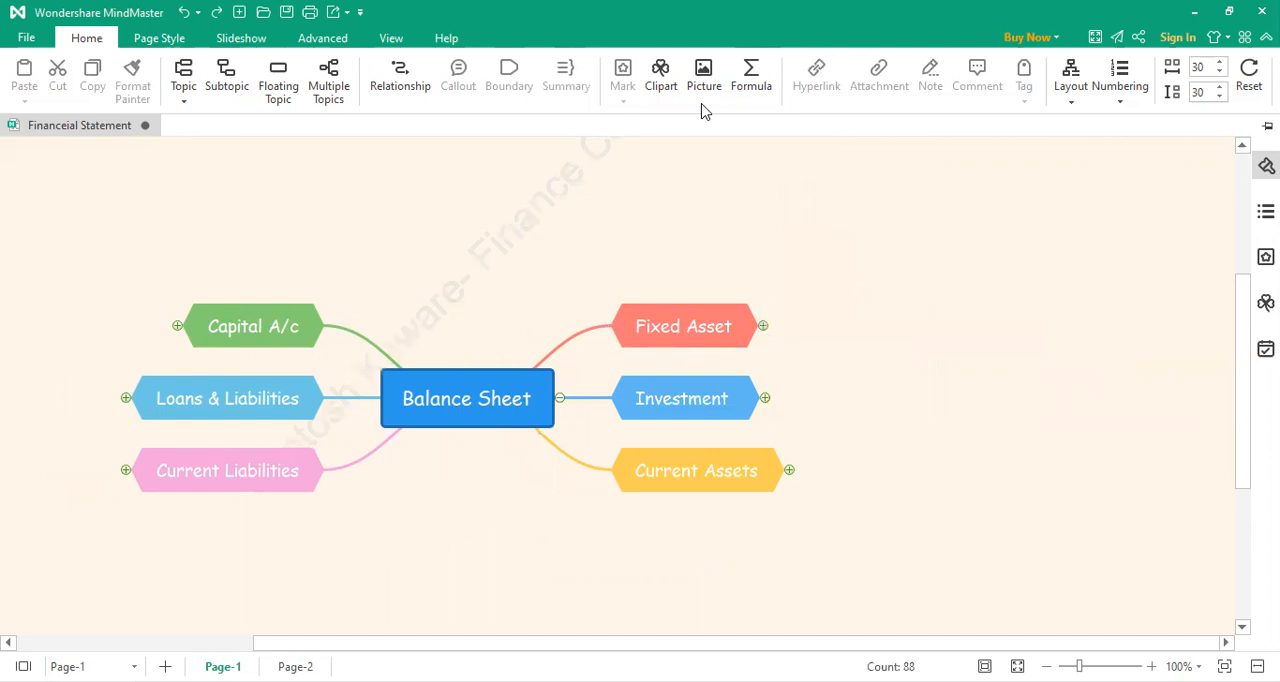
pyautogui.click(765, 398)
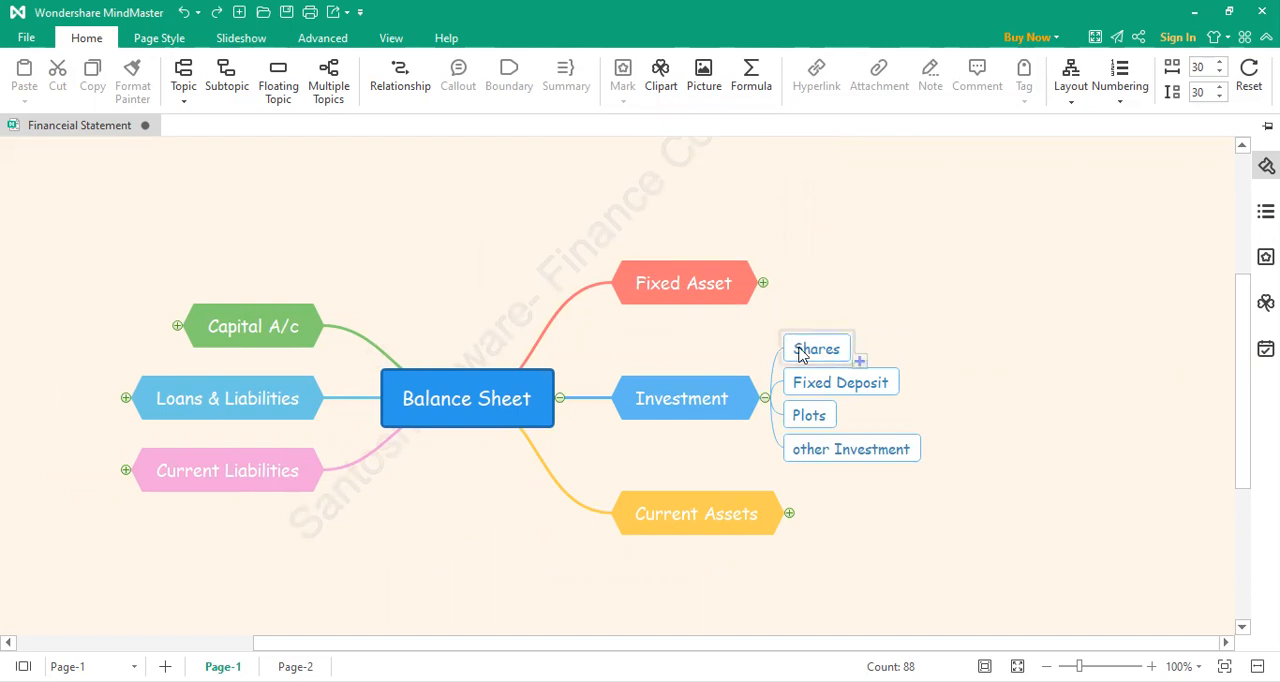
pyautogui.click(859, 362)
pyautogui.doubleClick(941, 349)
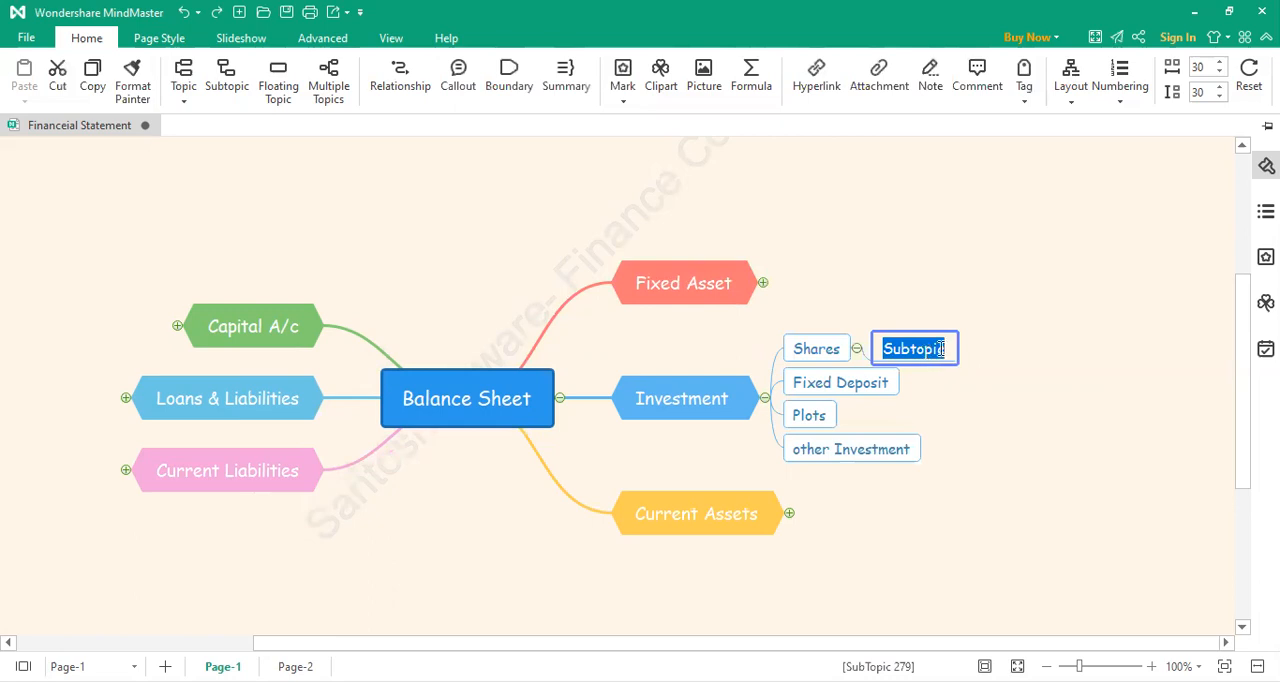
pyautogui.write('RI')
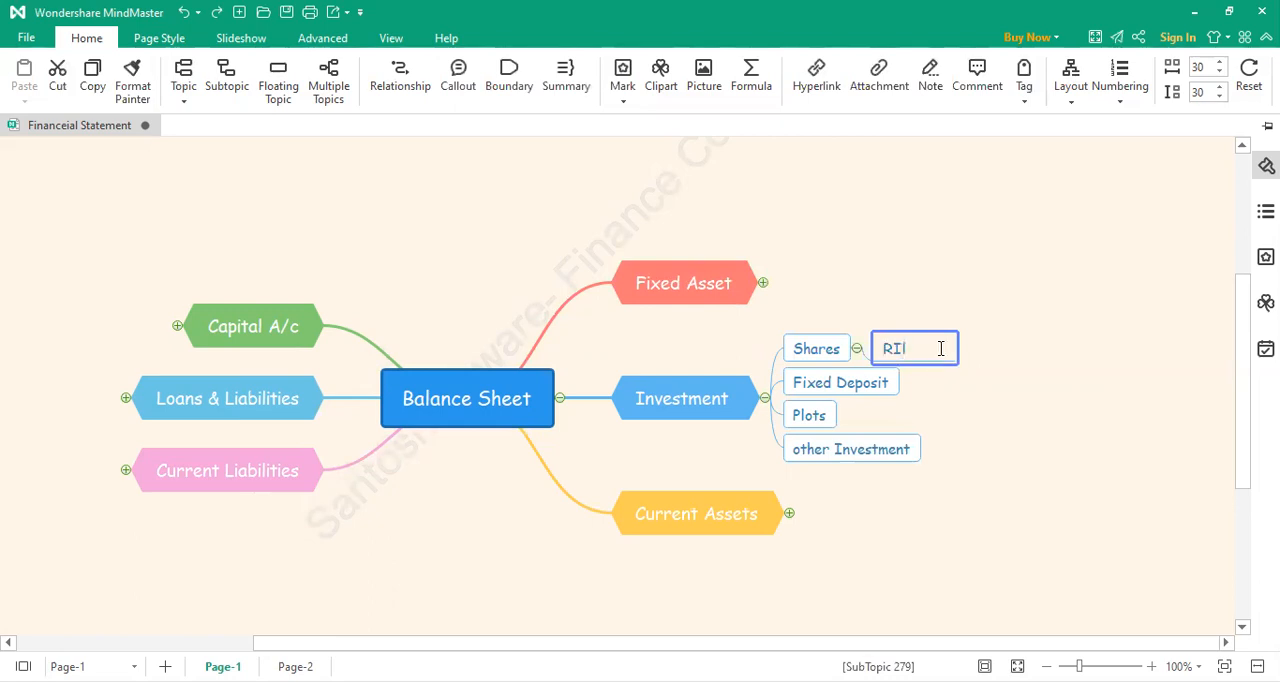
pyautogui.press('Home')
pyautogui.write('Shares')
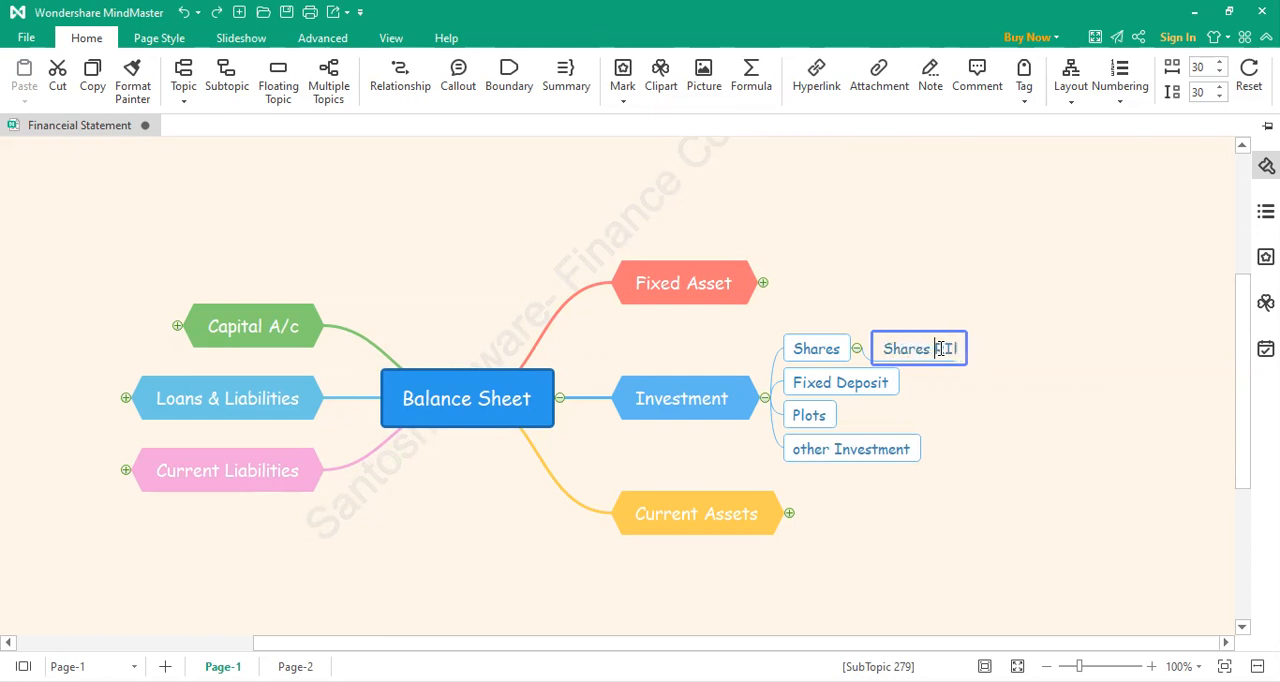
pyautogui.click(815, 360)
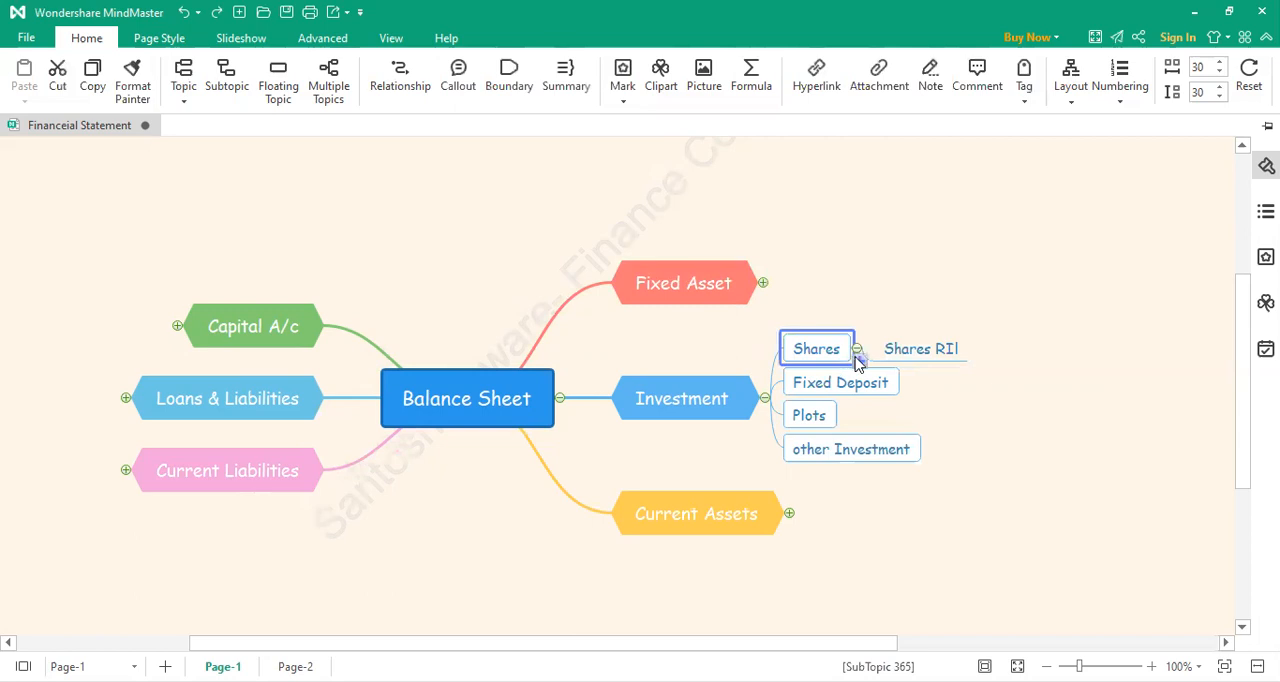
# Step: Add a second subtopic under Shares in the Investment branch reading "Shares L&T"
pyautogui.click(857, 362)
pyautogui.doubleClick(915, 367)
pyautogui.write('Shares')
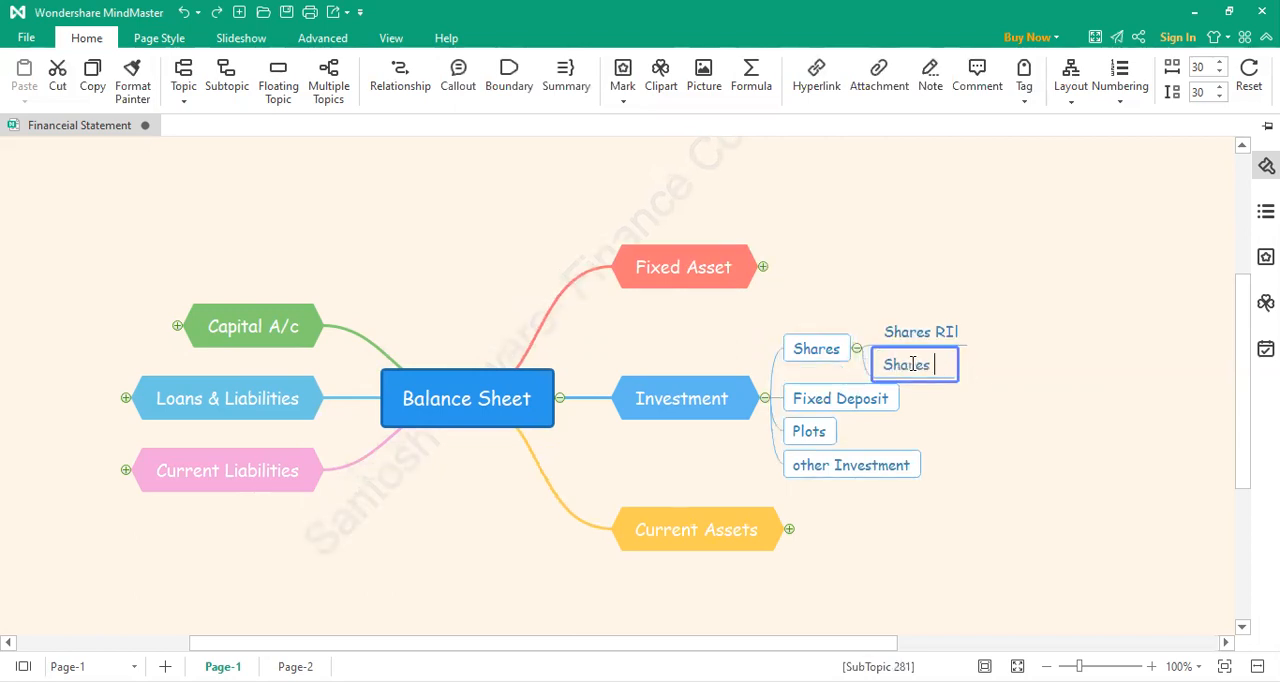
pyautogui.write(' L&T')
pyautogui.click(1027, 373)
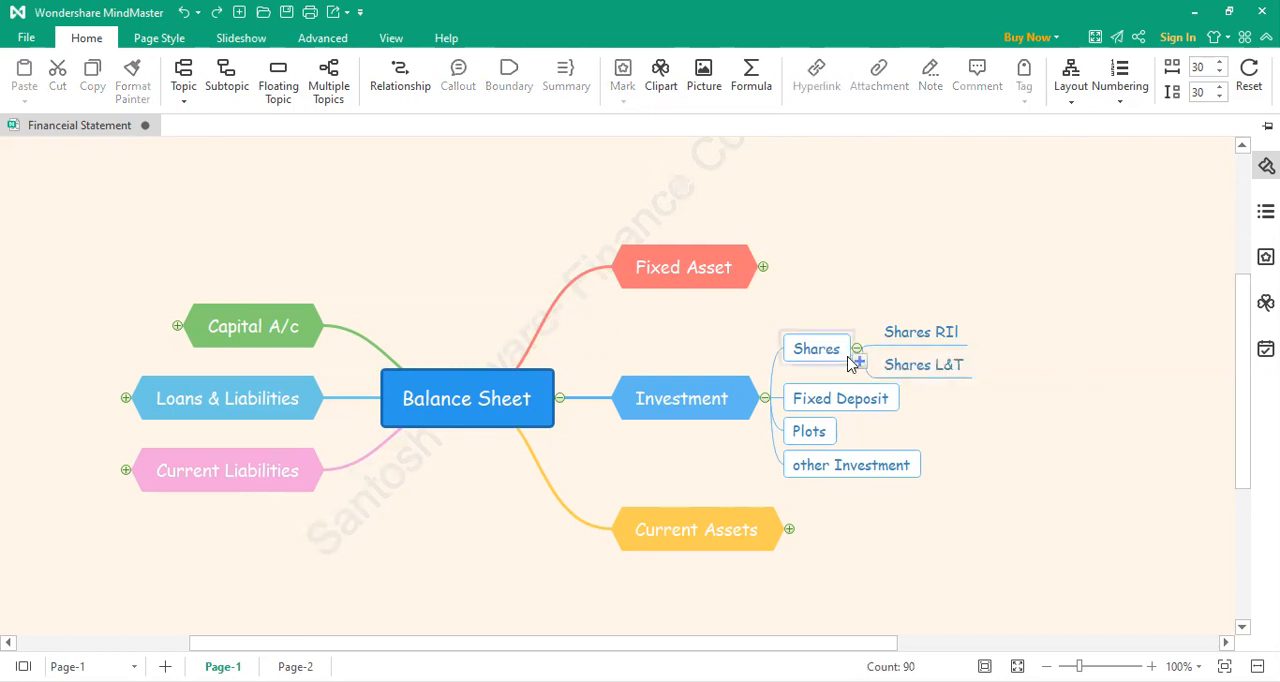
# Step: Add a third subtopic under Shares in the Investment branch reading "Shares SBI"
pyautogui.click(857, 360)
pyautogui.doubleClick(904, 386)
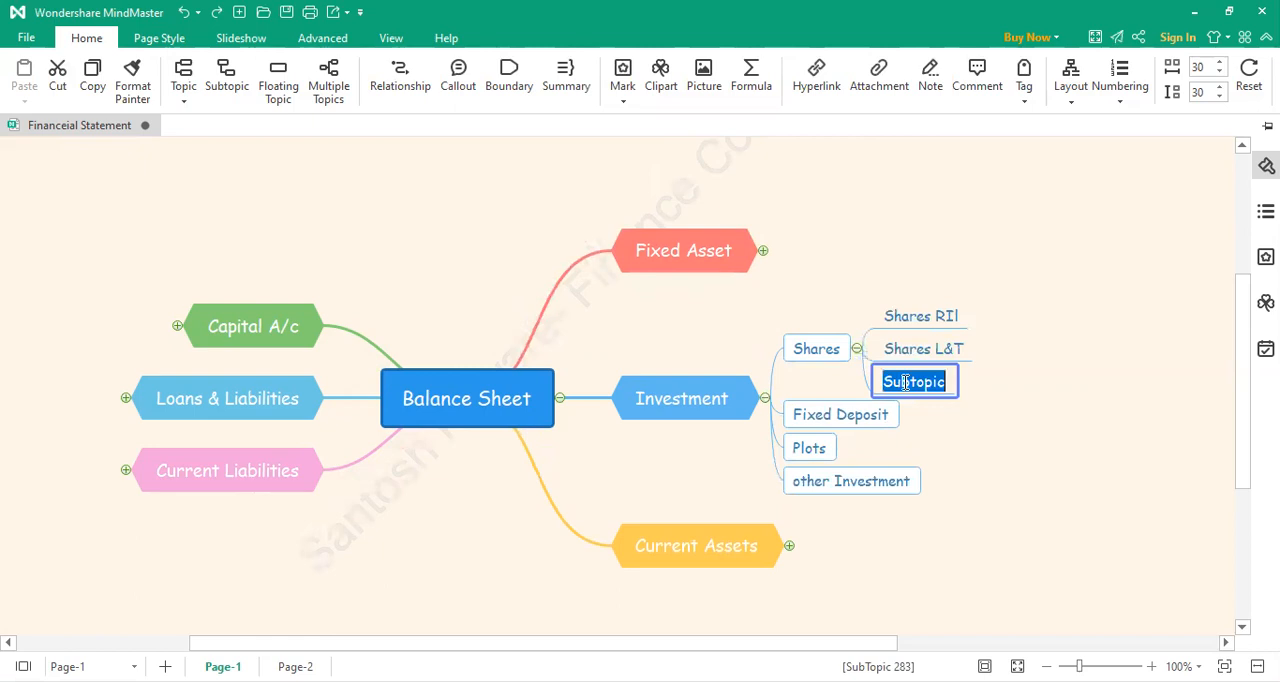
pyautogui.write('Shares')
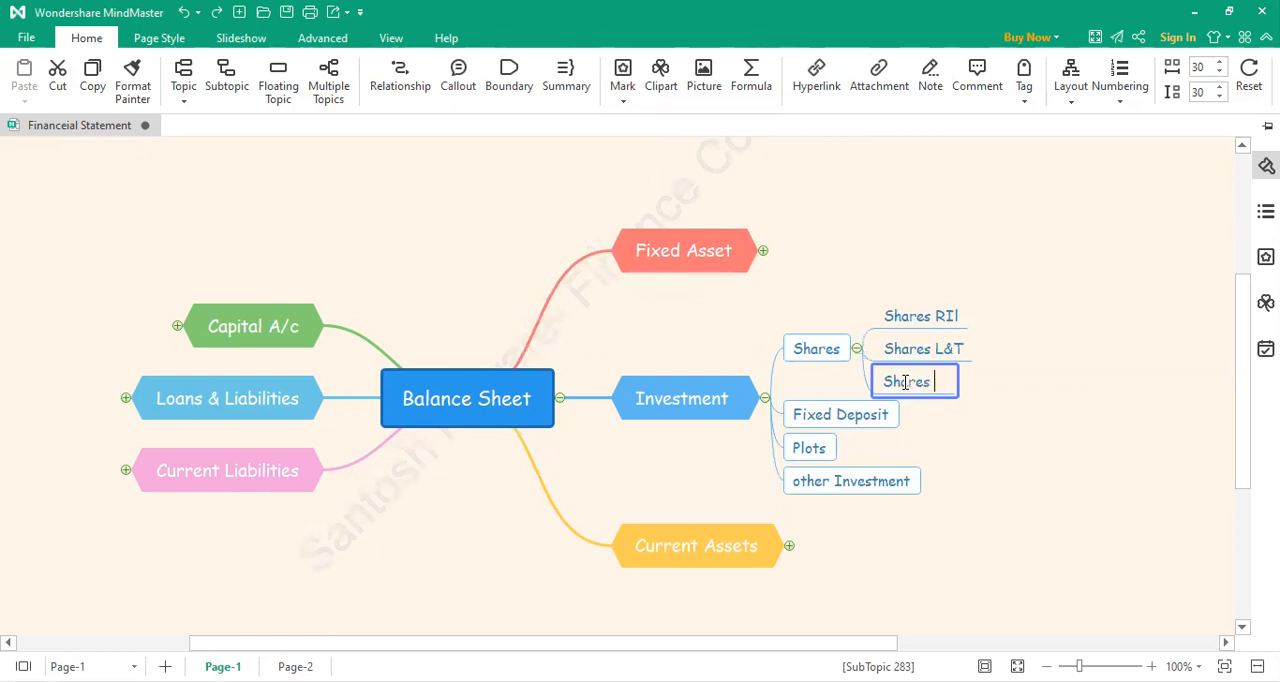
pyautogui.write(' SBI')
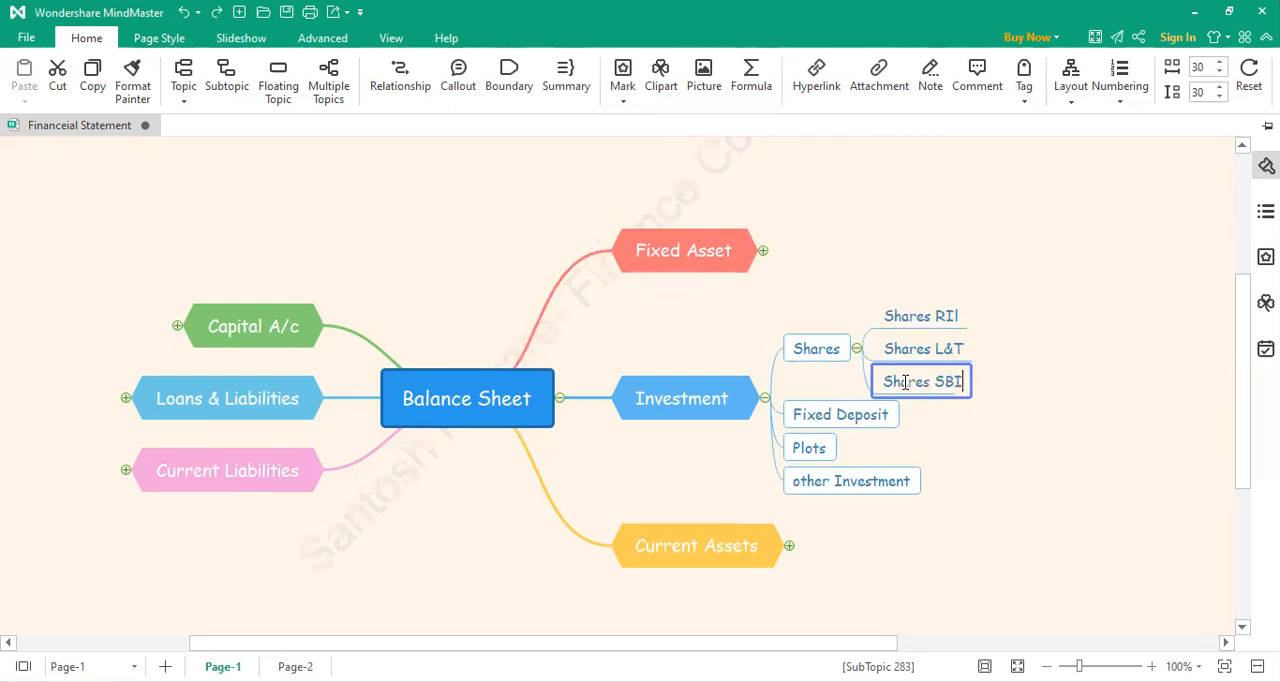
pyautogui.click(868, 338)
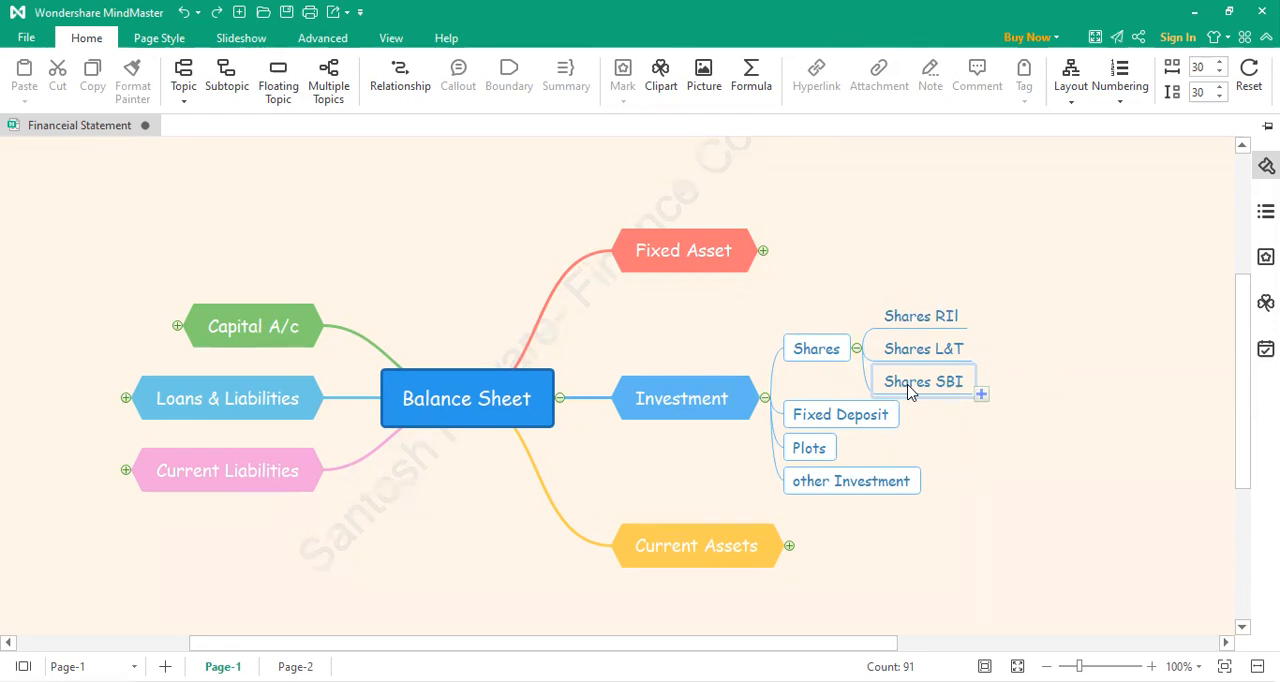
# Step: Expand the Loans & Liabilities branch to review its example ledger accounts, and collapse it again
pyautogui.click(125, 399)
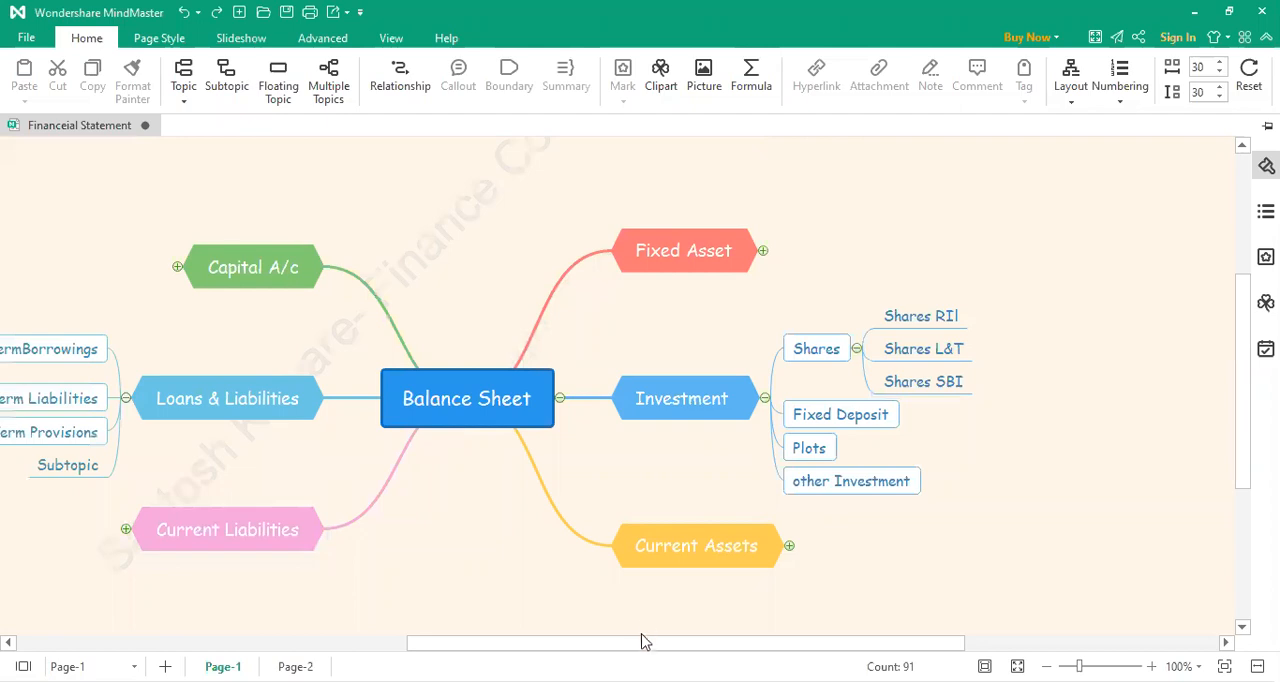
pyautogui.moveTo(590, 647); pyautogui.dragTo(492, 643)
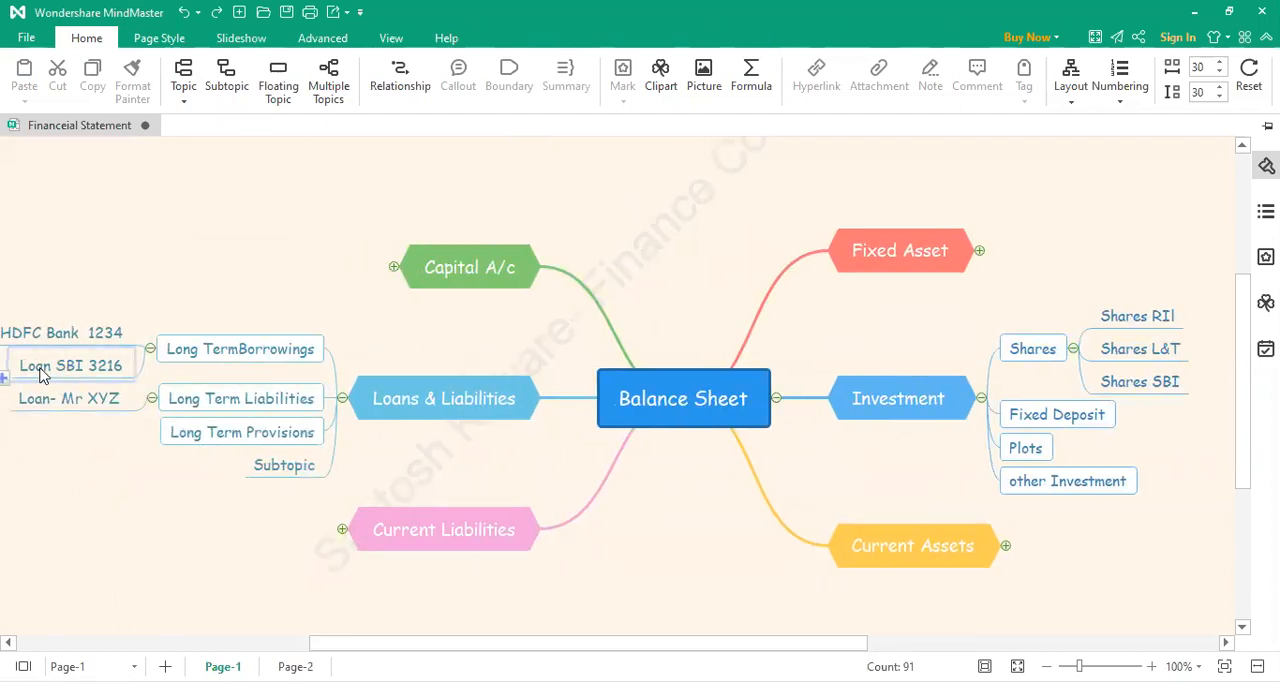
pyautogui.click(342, 399)
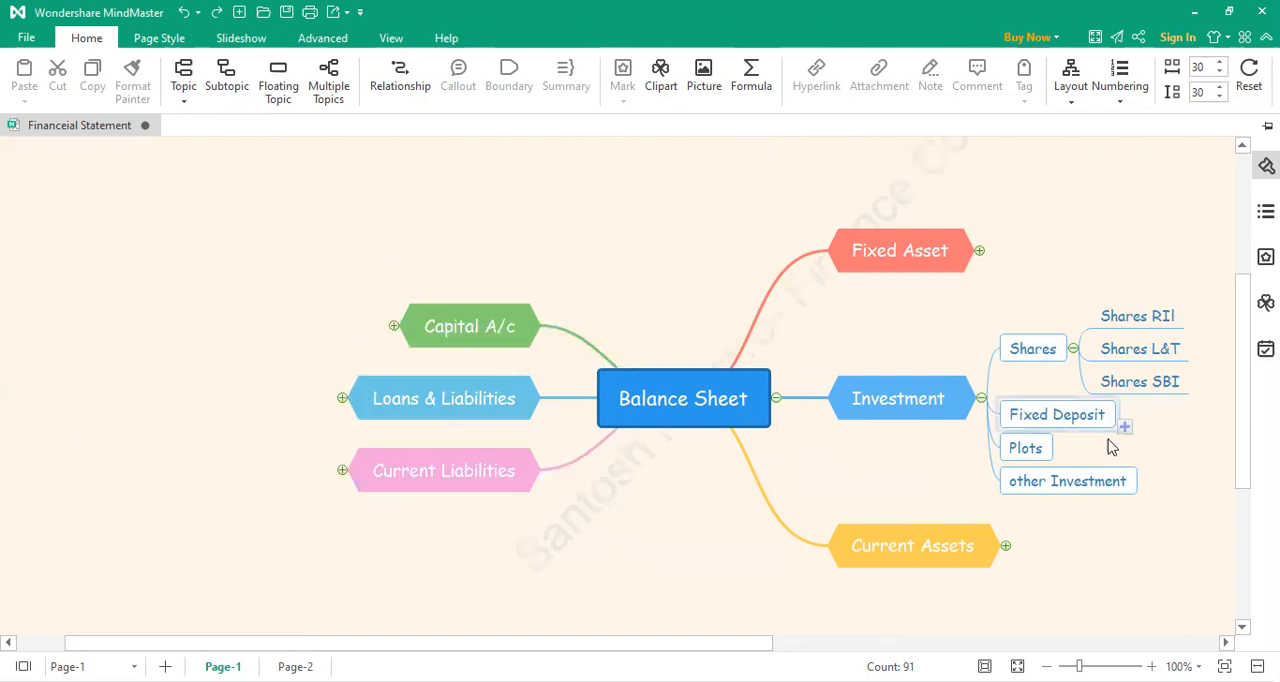
# Step: Add a subtopic under Fixed Deposit in the Investment branch reading "Fixed Deposit at Axis Bank" followed by the deposit account number
pyautogui.moveTo(766, 645); pyautogui.dragTo(910, 645)
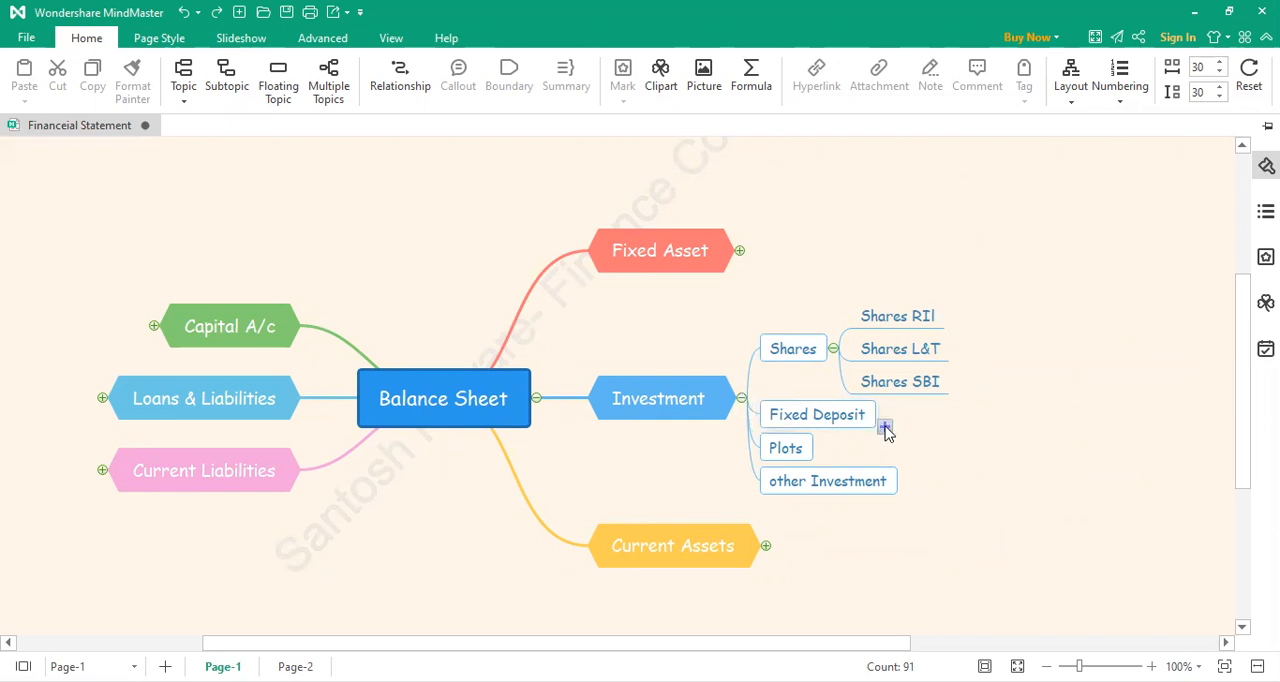
pyautogui.click(885, 428)
pyautogui.doubleClick(936, 418)
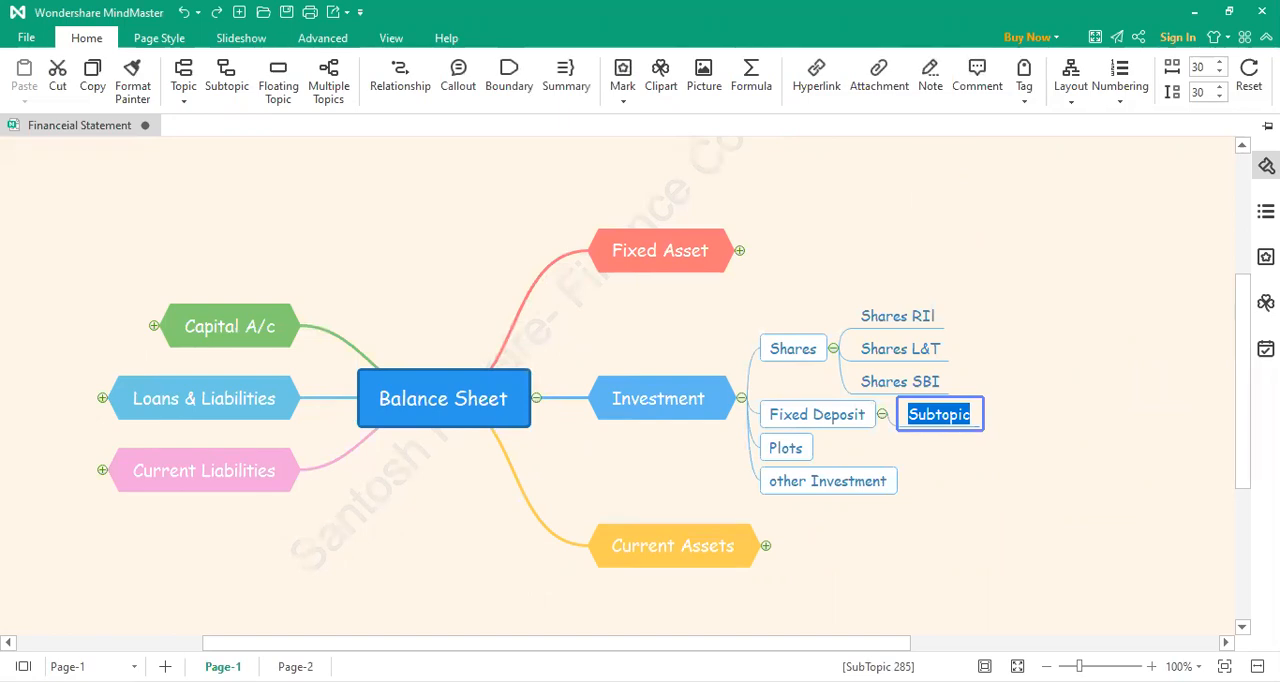
pyautogui.press('BackSpace')
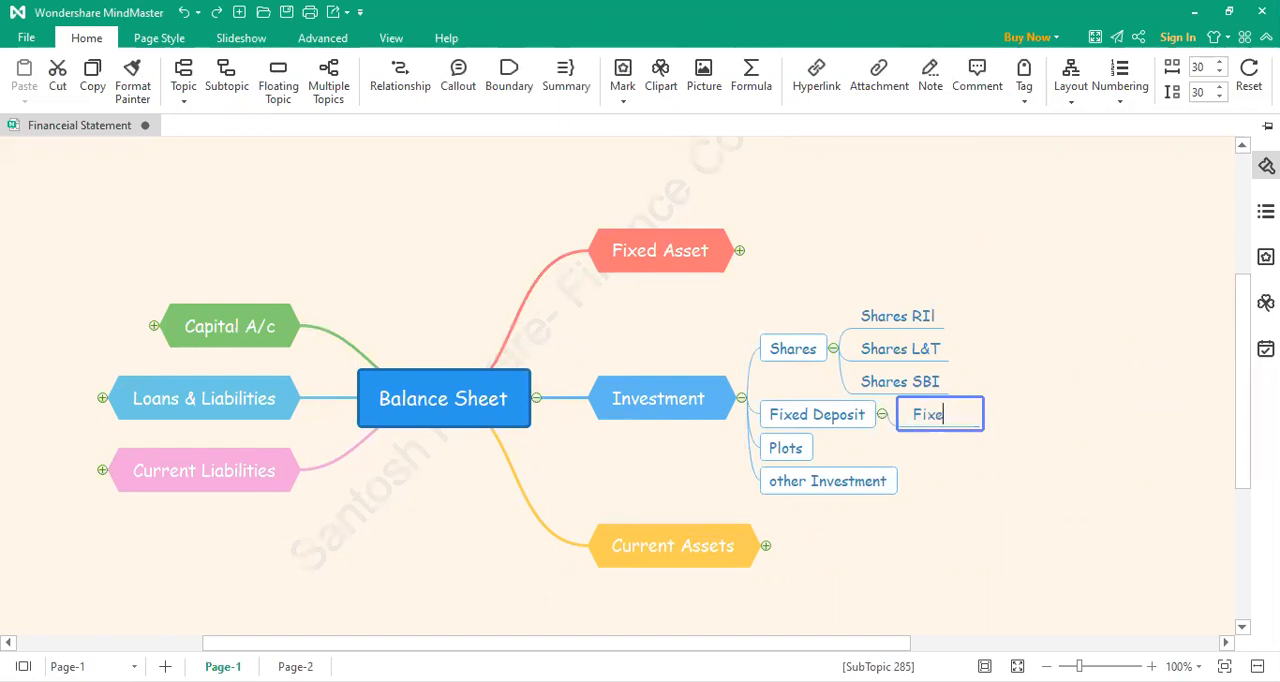
pyautogui.write('Fixed Deposit -')
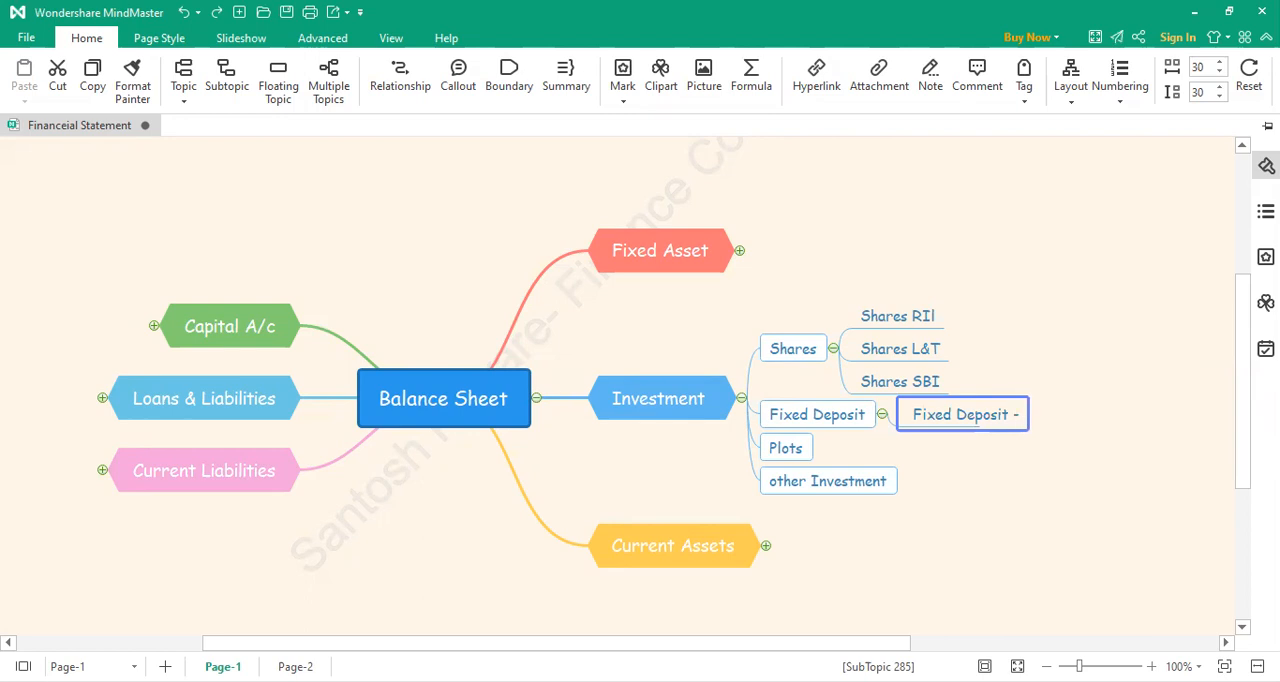
pyautogui.press('BackSpace')
pyautogui.write('at Axis Bank')
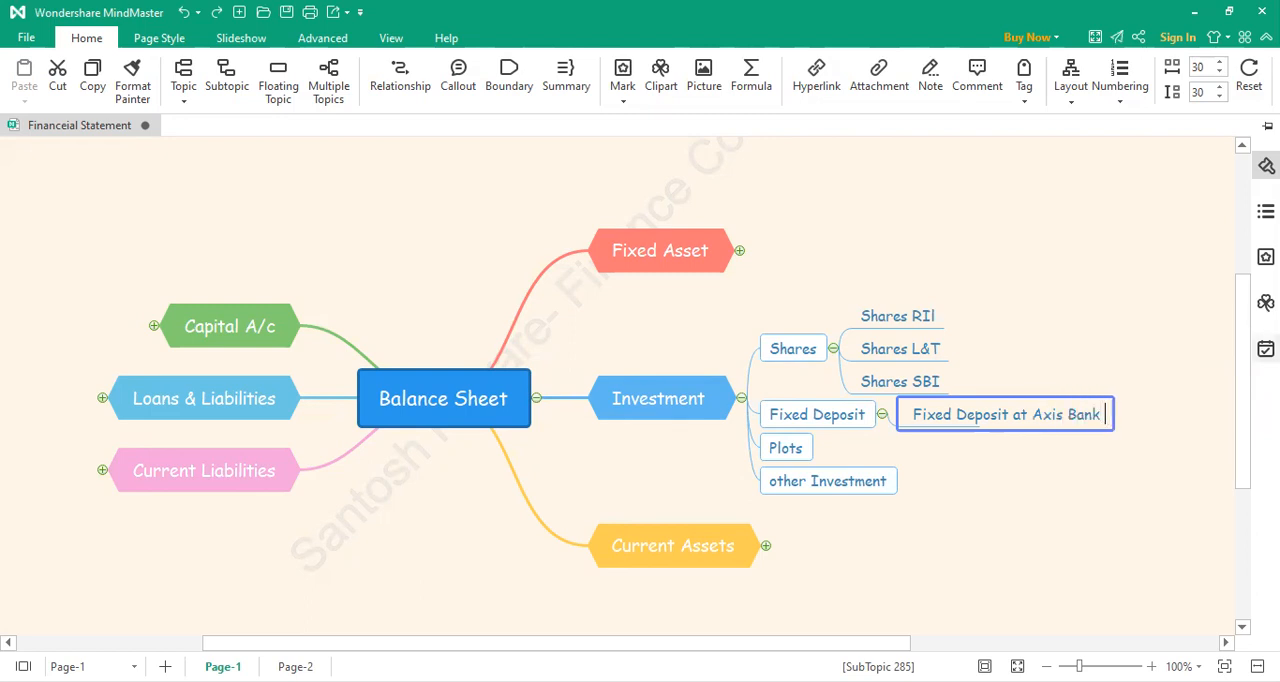
pyautogui.write(' 9876')
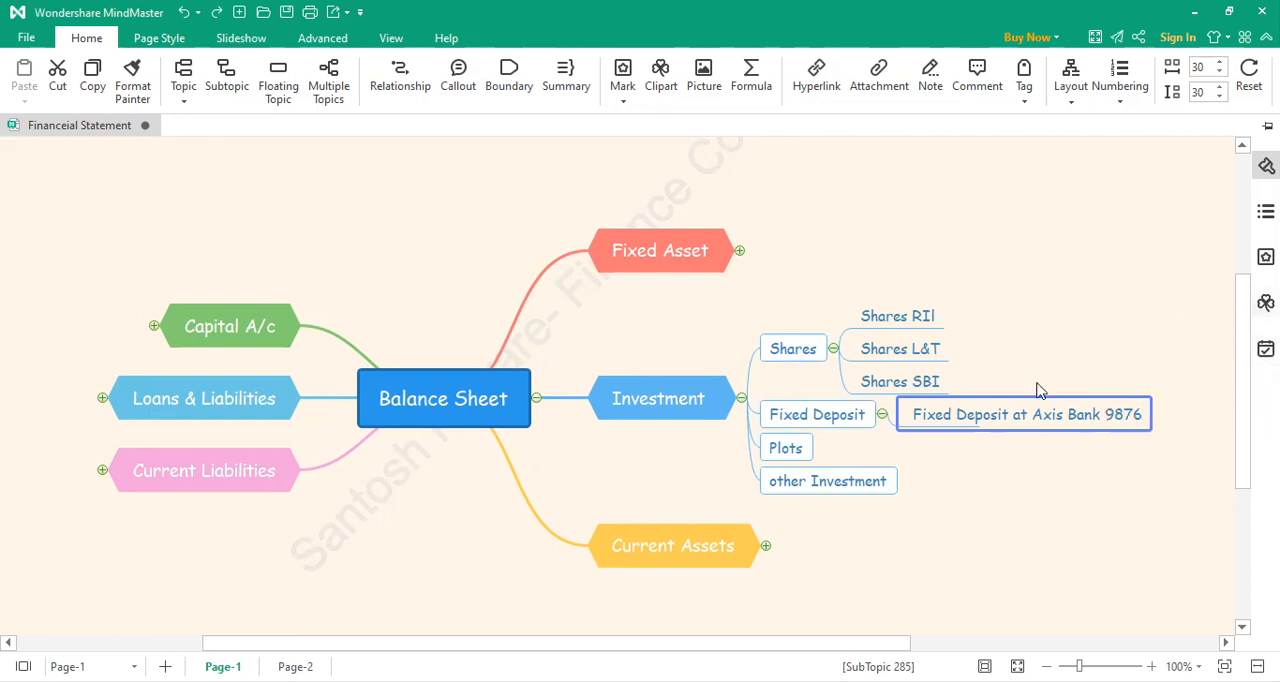
pyautogui.click(903, 446)
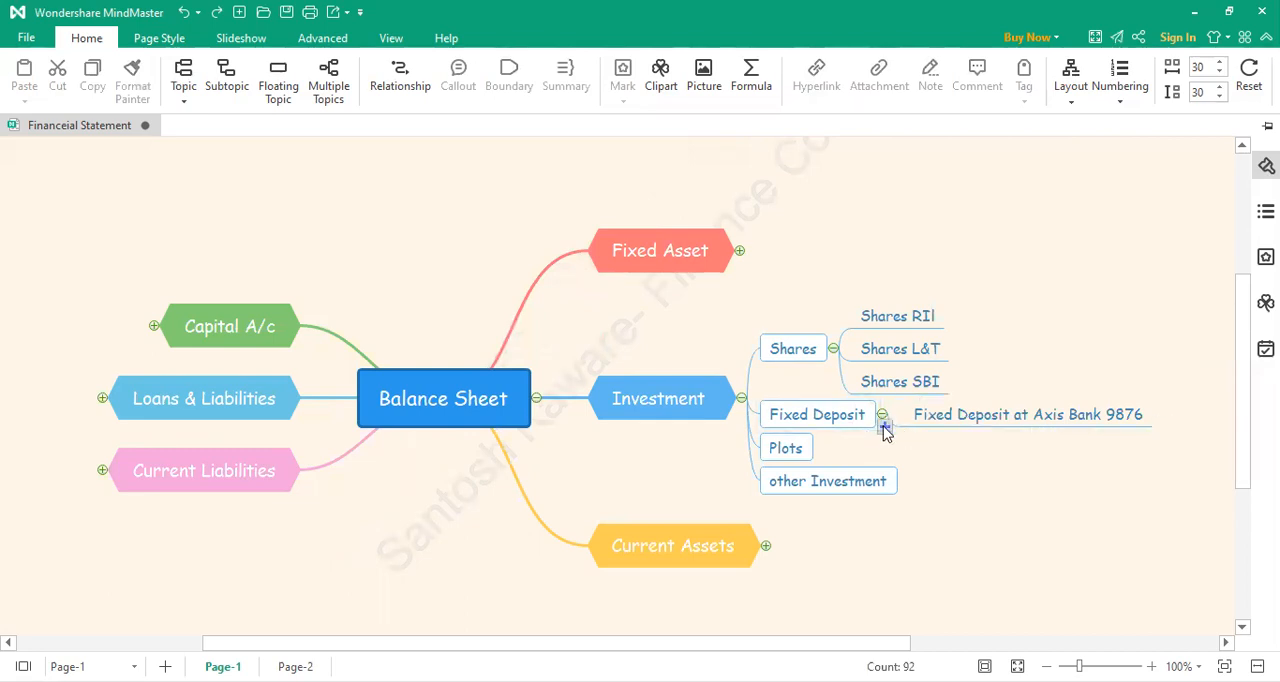
# Step: Add a second subtopic under Fixed Deposit reading "Fixed Deposit at SBI" followed by the deposit account number
pyautogui.click(885, 428)
pyautogui.doubleClick(944, 431)
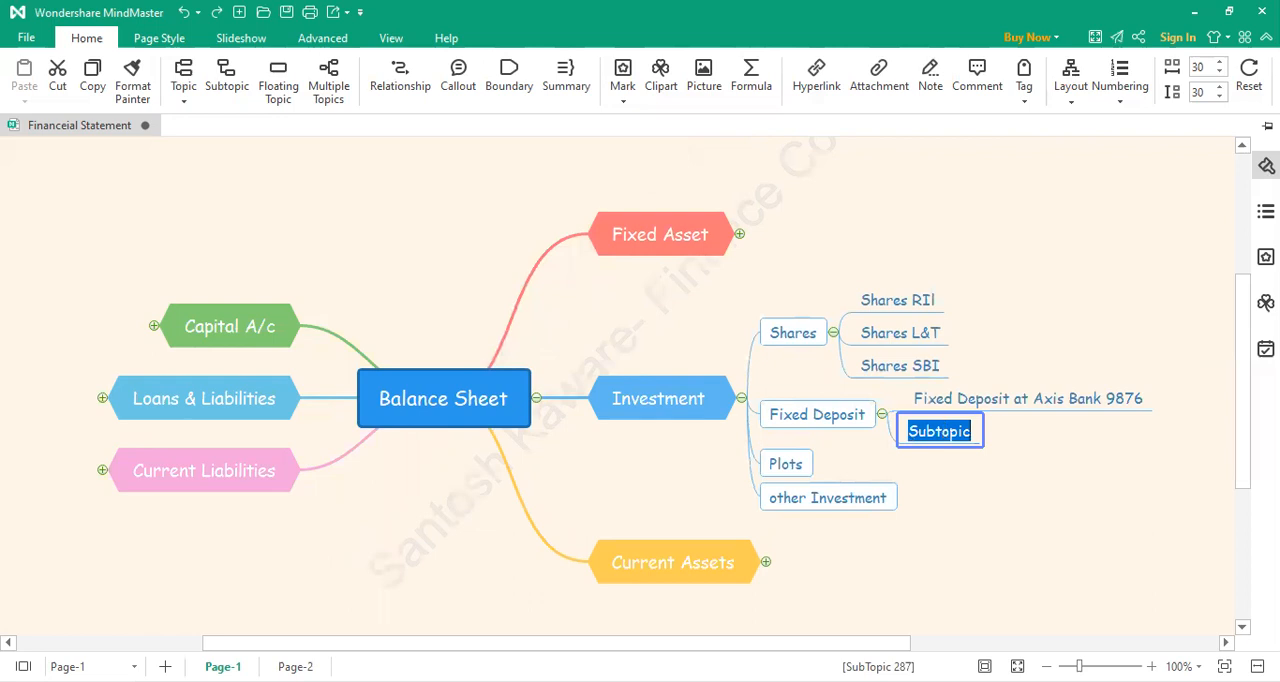
pyautogui.write('Fixed Deposit ')
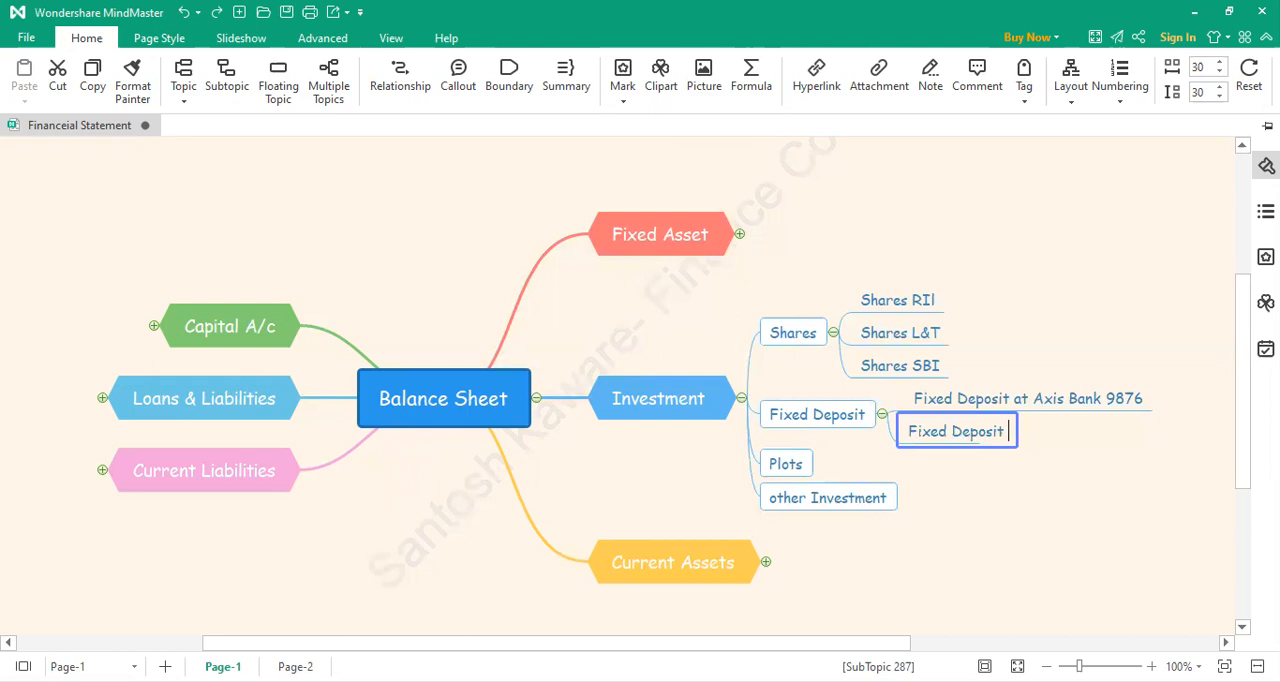
pyautogui.write('at')
pyautogui.write(' SBI')
pyautogui.press('BackSpace')
pyautogui.write('I')
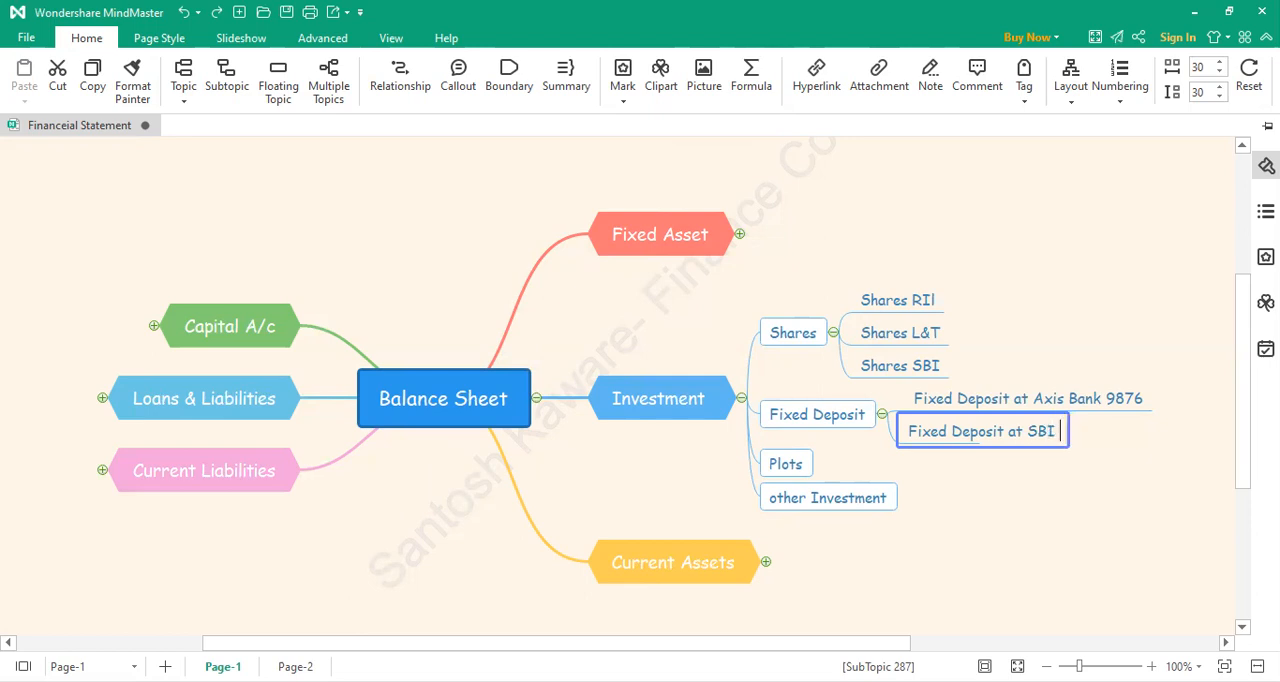
pyautogui.write(' 1234')
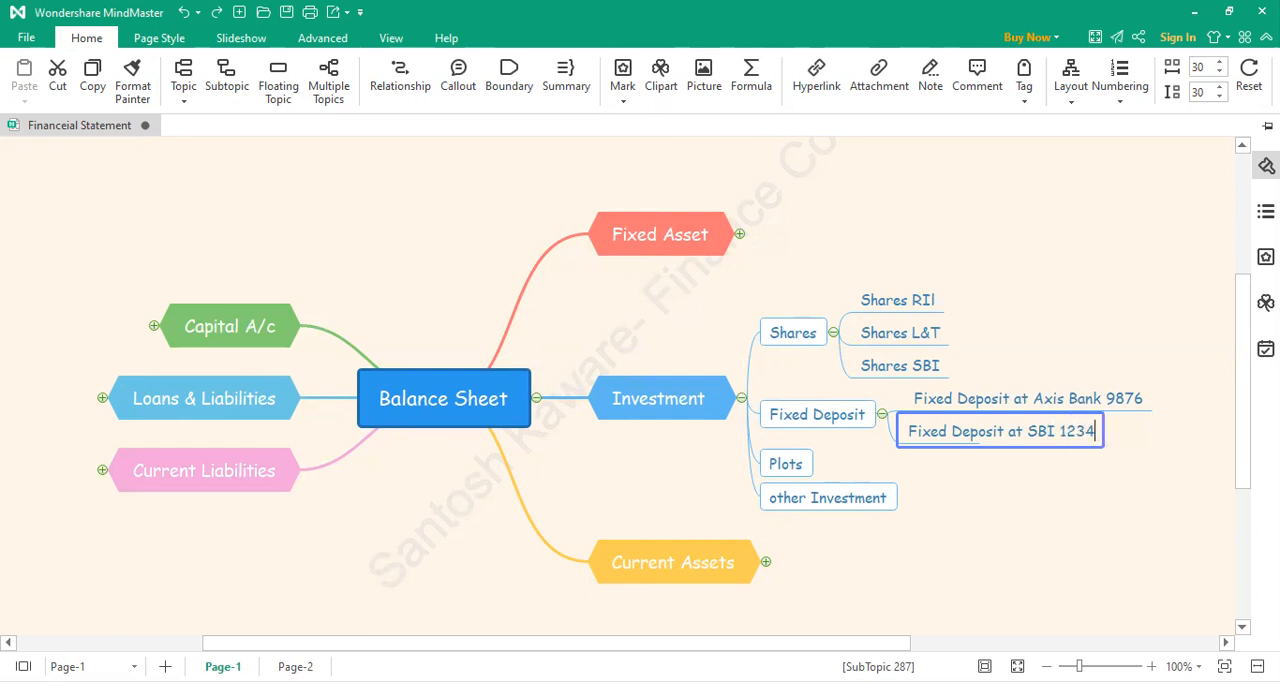
pyautogui.click(1048, 494)
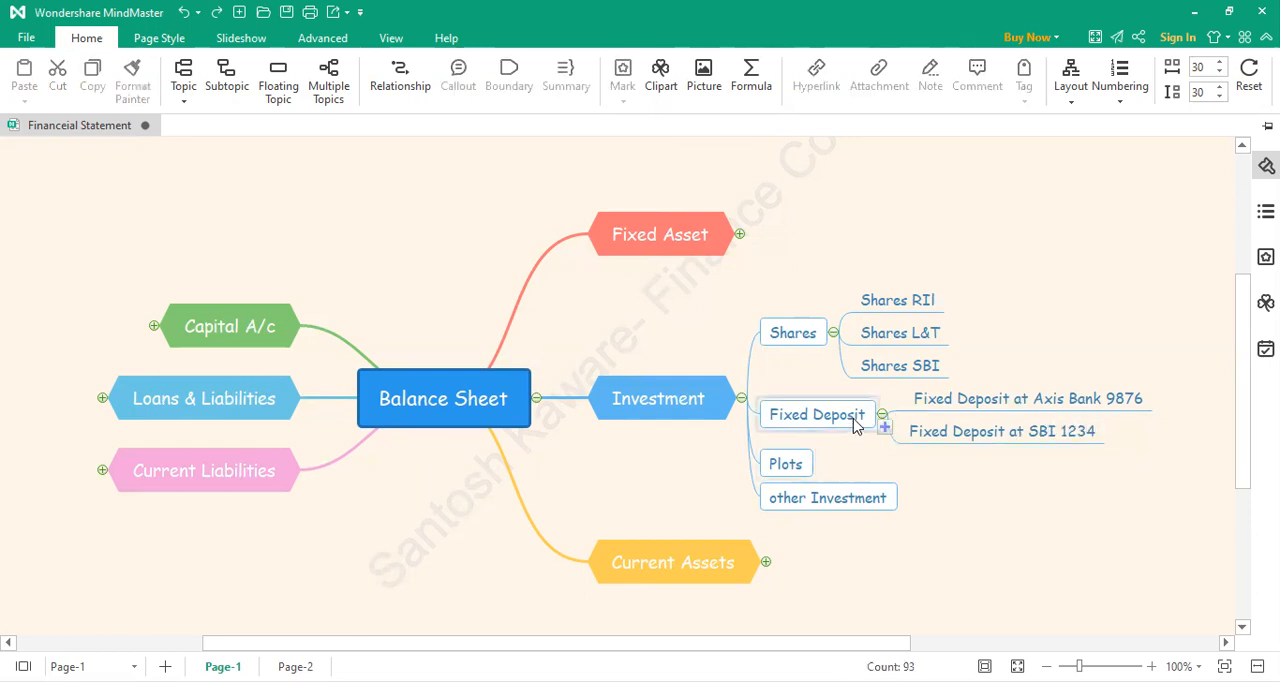
# Step: Add a third subtopic under Fixed Deposit reading "Fixed Deposit at Kotak Bank" followed by the deposit account number
pyautogui.click(884, 427)
pyautogui.doubleClick(926, 447)
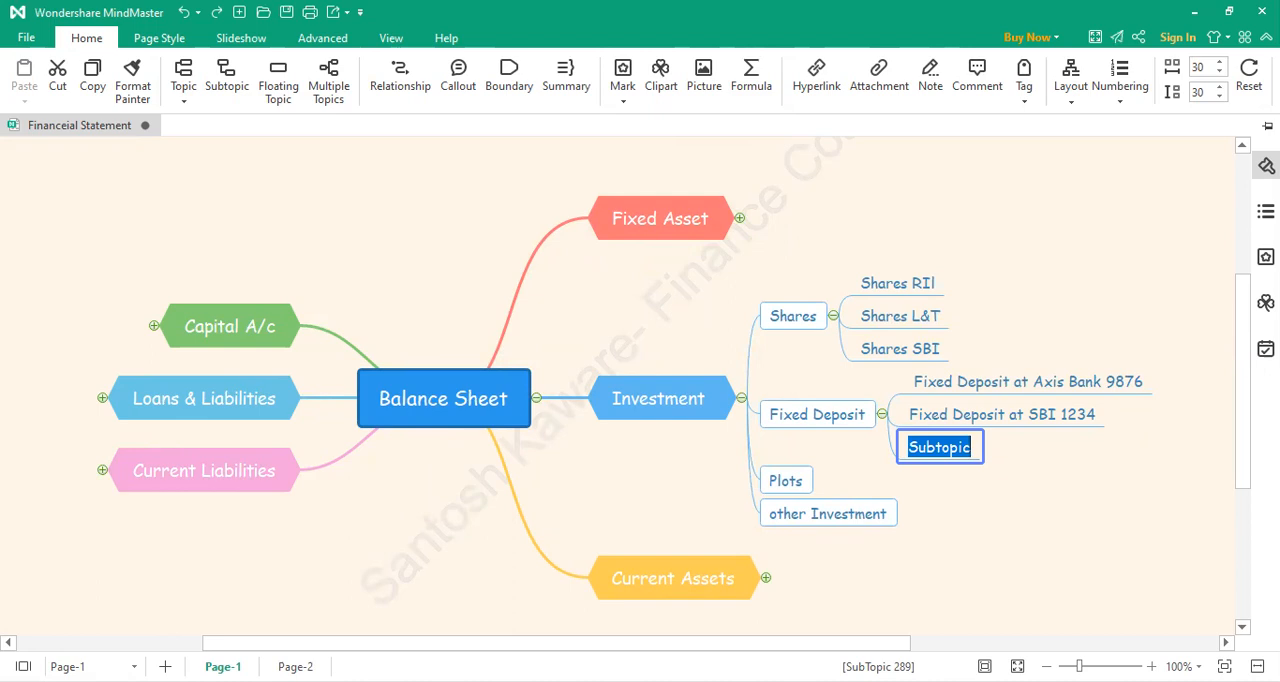
pyautogui.write('Fi')
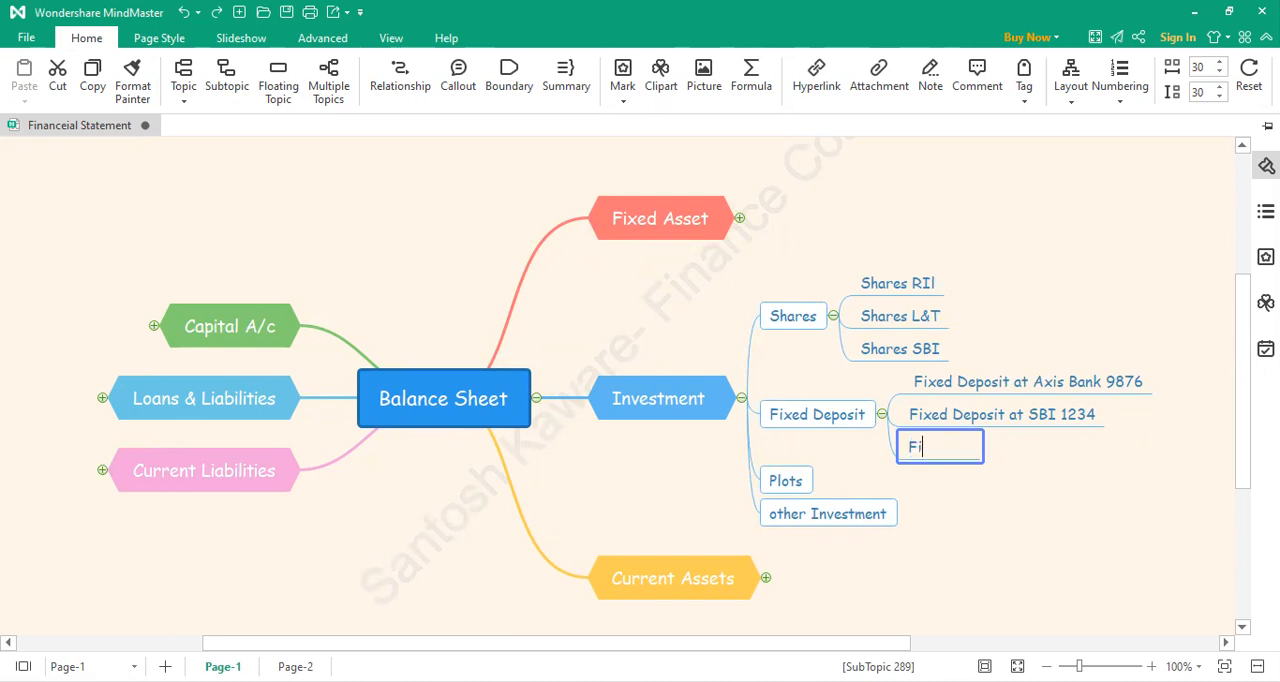
pyautogui.write('xed Deposit')
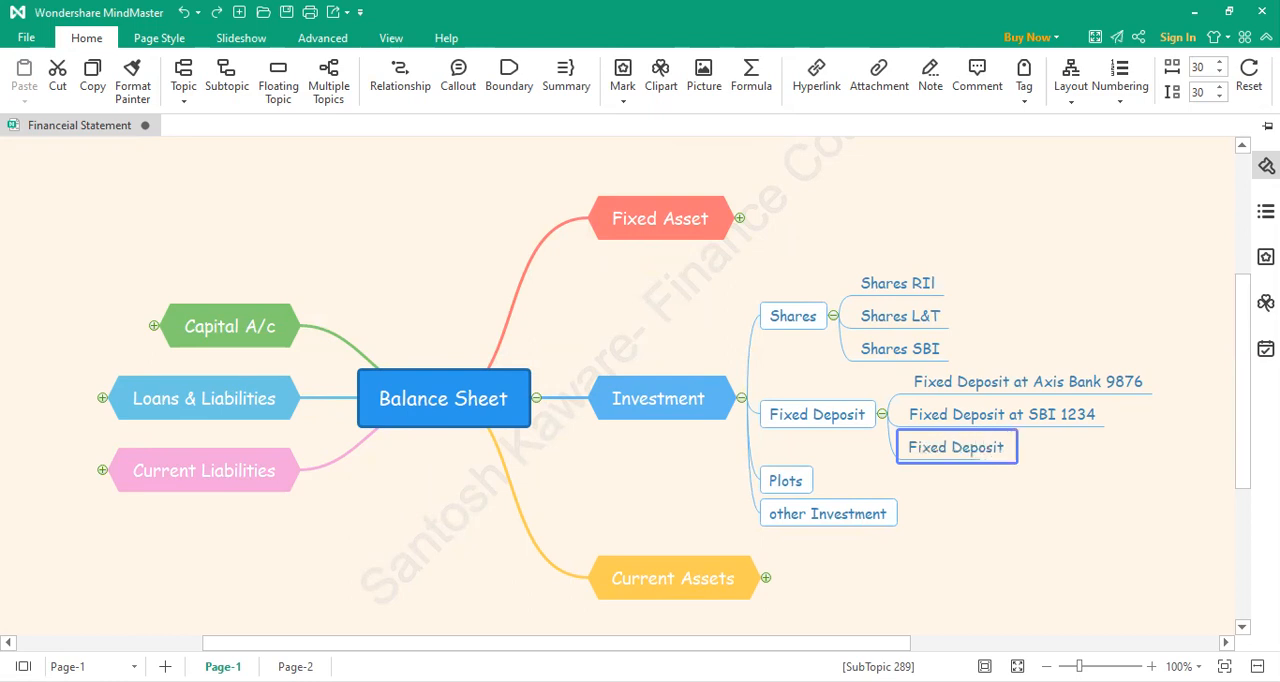
pyautogui.write(' at Kotak Ban')
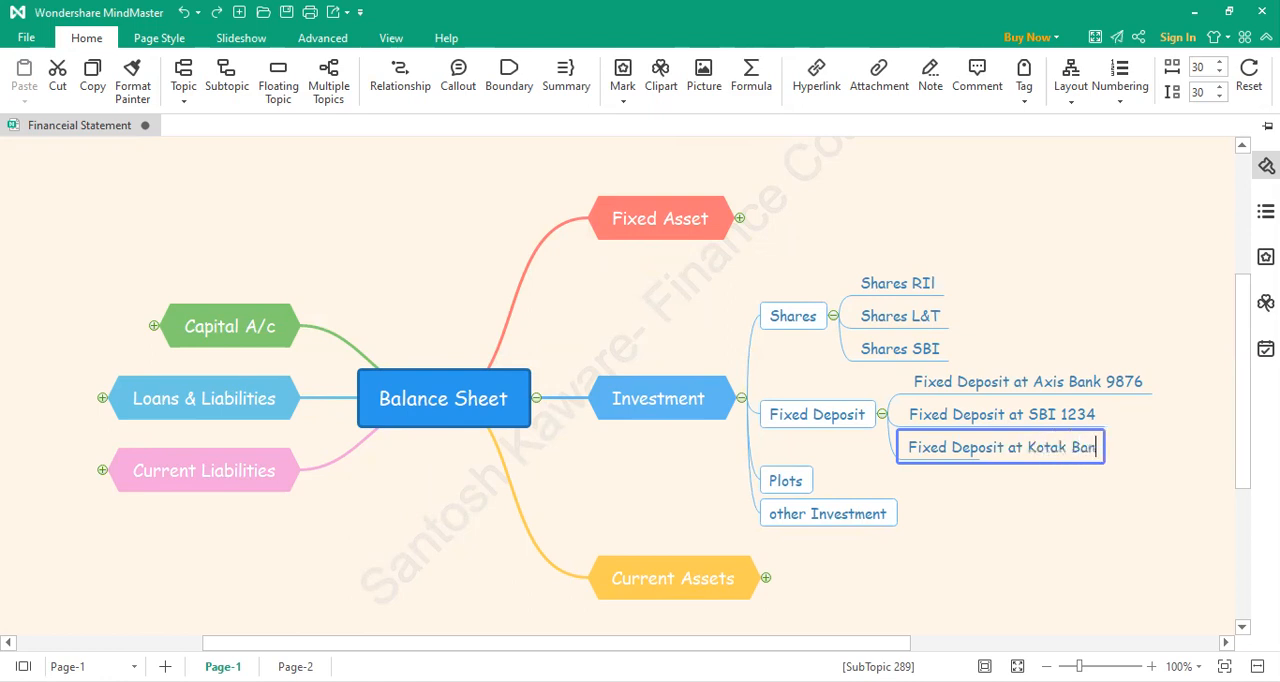
pyautogui.write('k 4567')
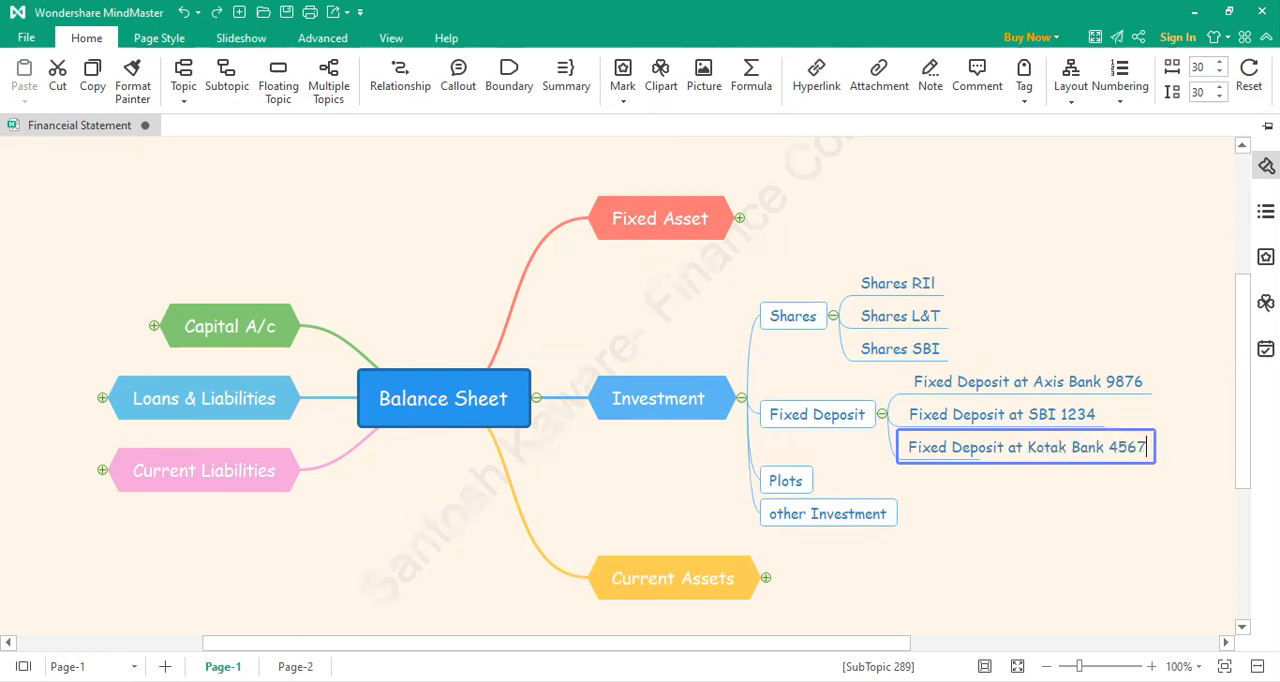
pyautogui.click(1062, 494)
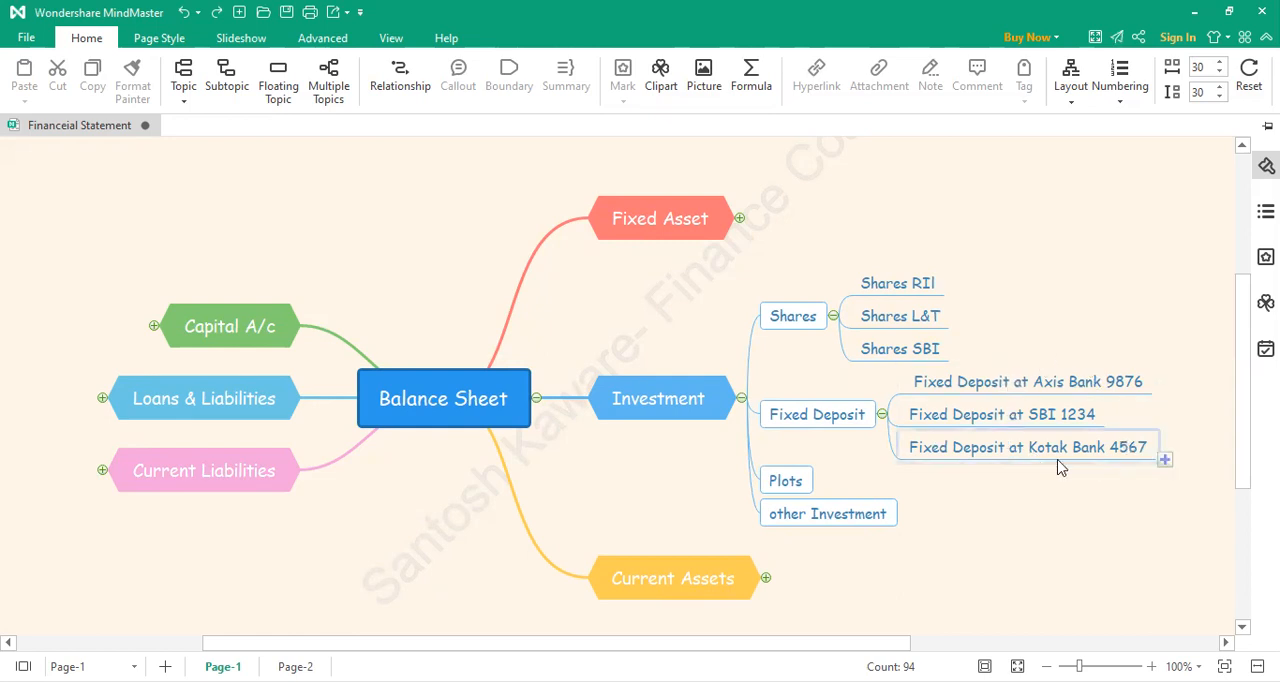
# Step: Add a subtopic under Plots in the Investment branch reading "Land at Nashik"
pyautogui.click(821, 494)
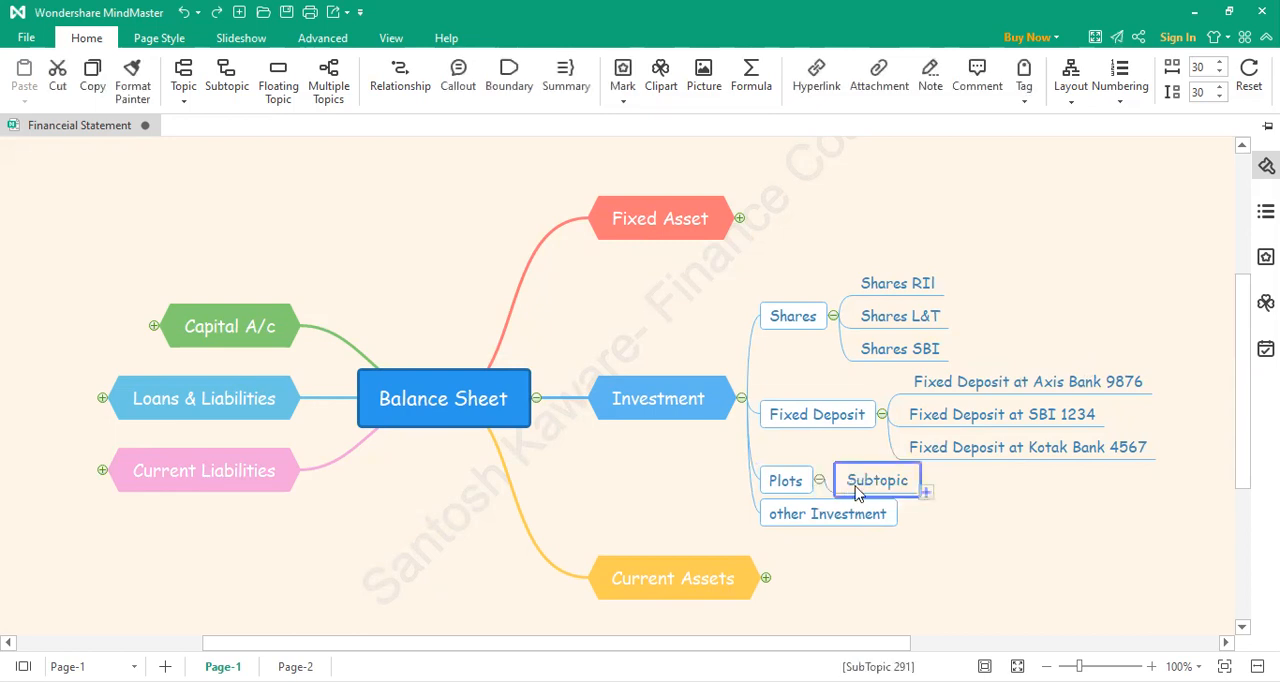
pyautogui.write('L')
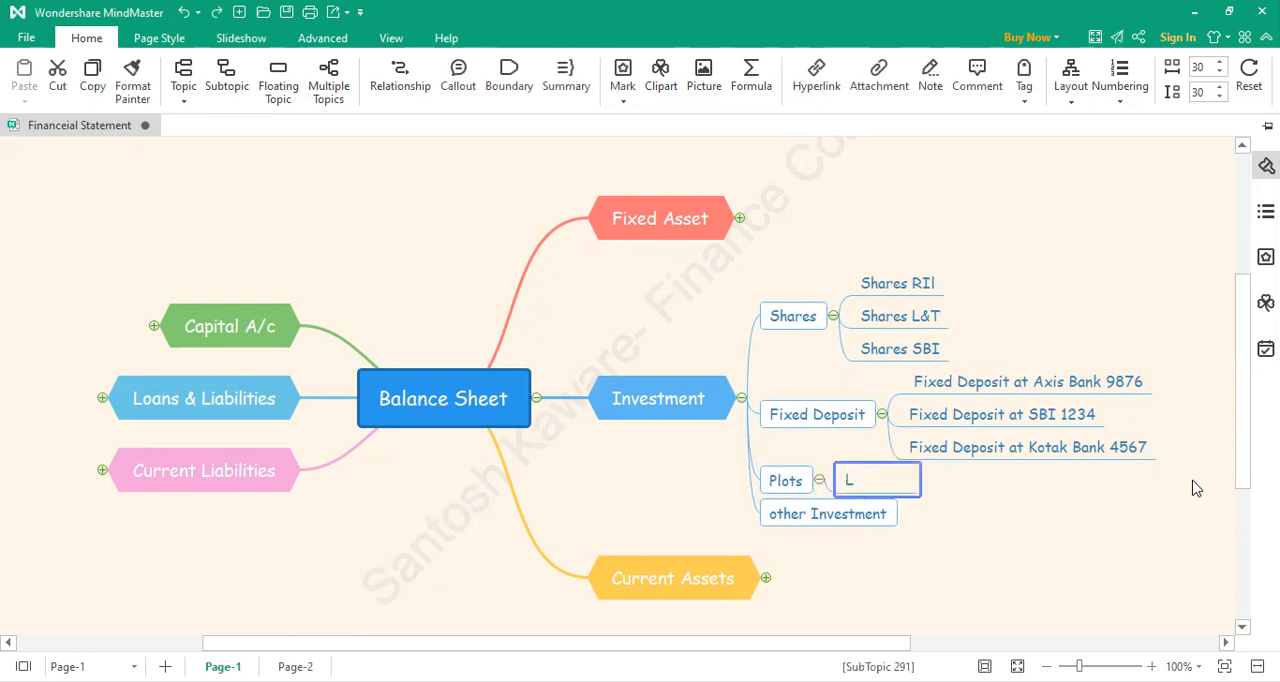
pyautogui.write('and at  Nashi')
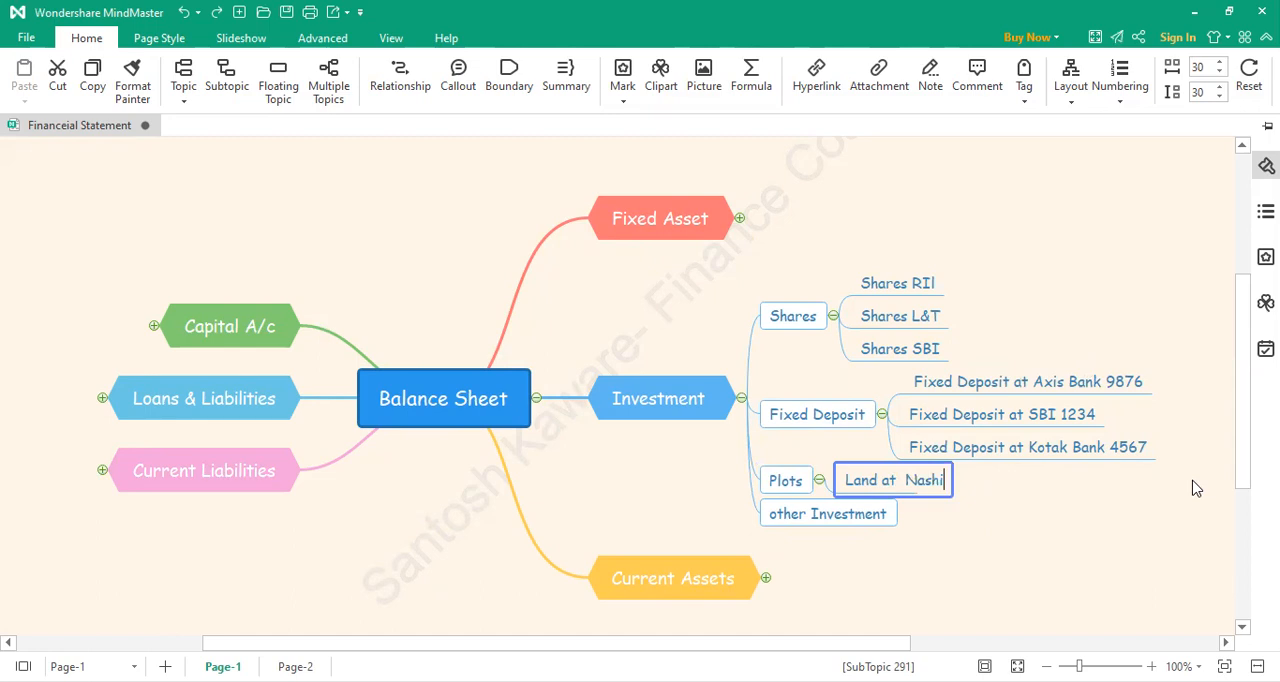
pyautogui.write('k')
pyautogui.click(1036, 538)
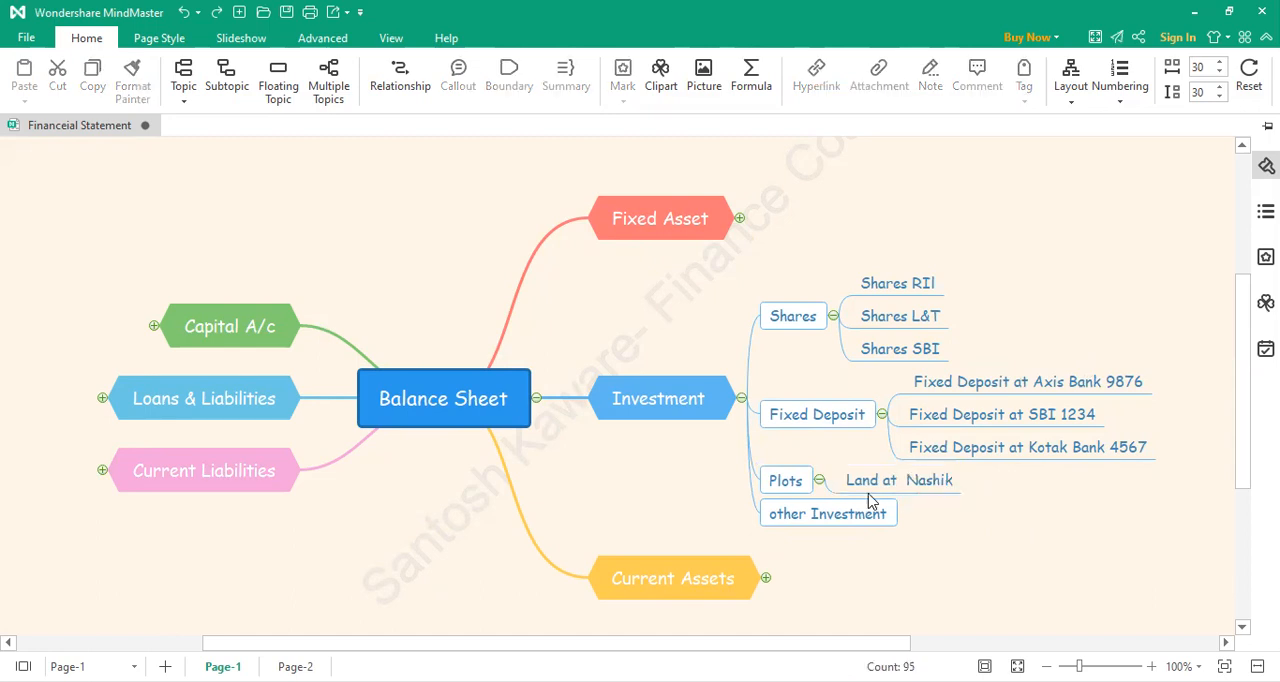
# Step: Add a second subtopic under Plots in the Investment branch reading "Land at Thane"
pyautogui.click(821, 492)
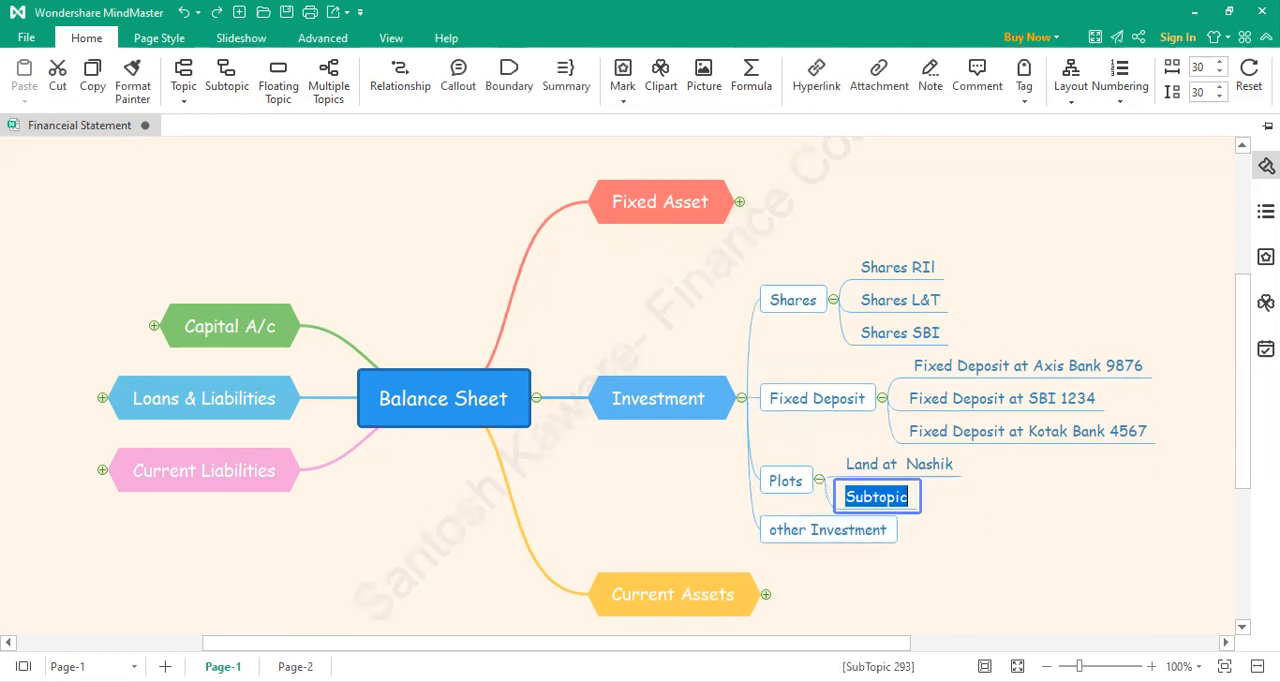
pyautogui.write('Land ')
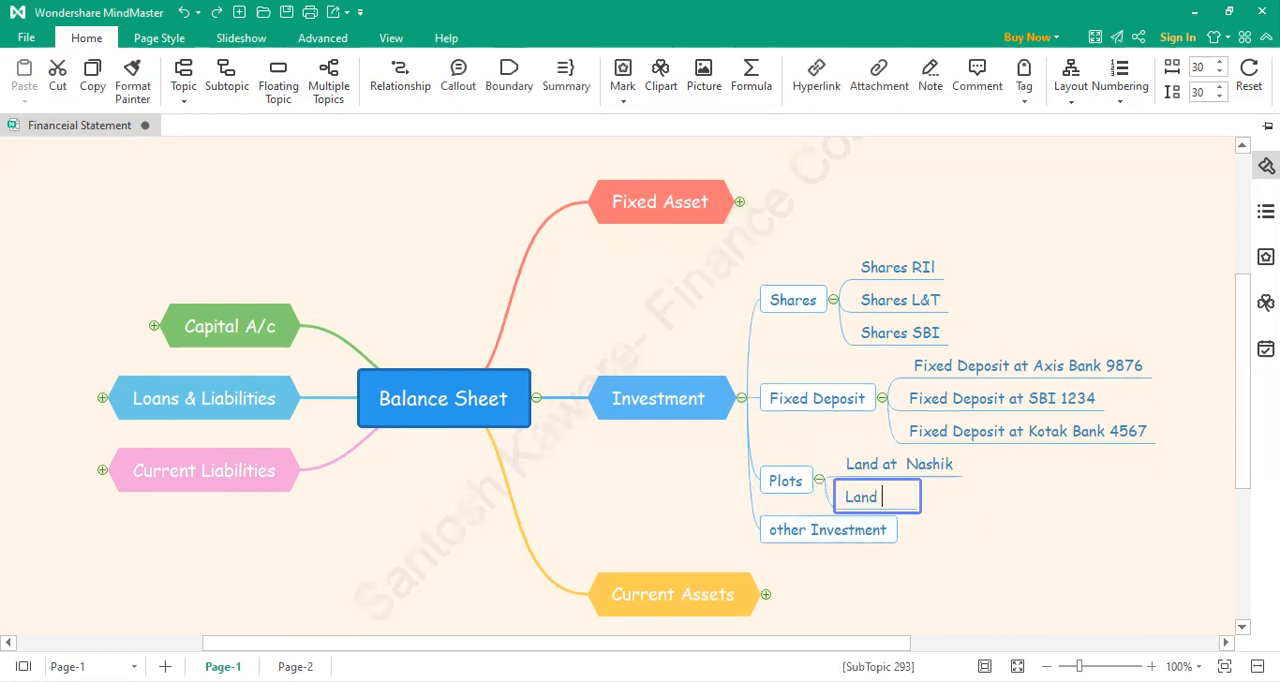
pyautogui.write('at Thane')
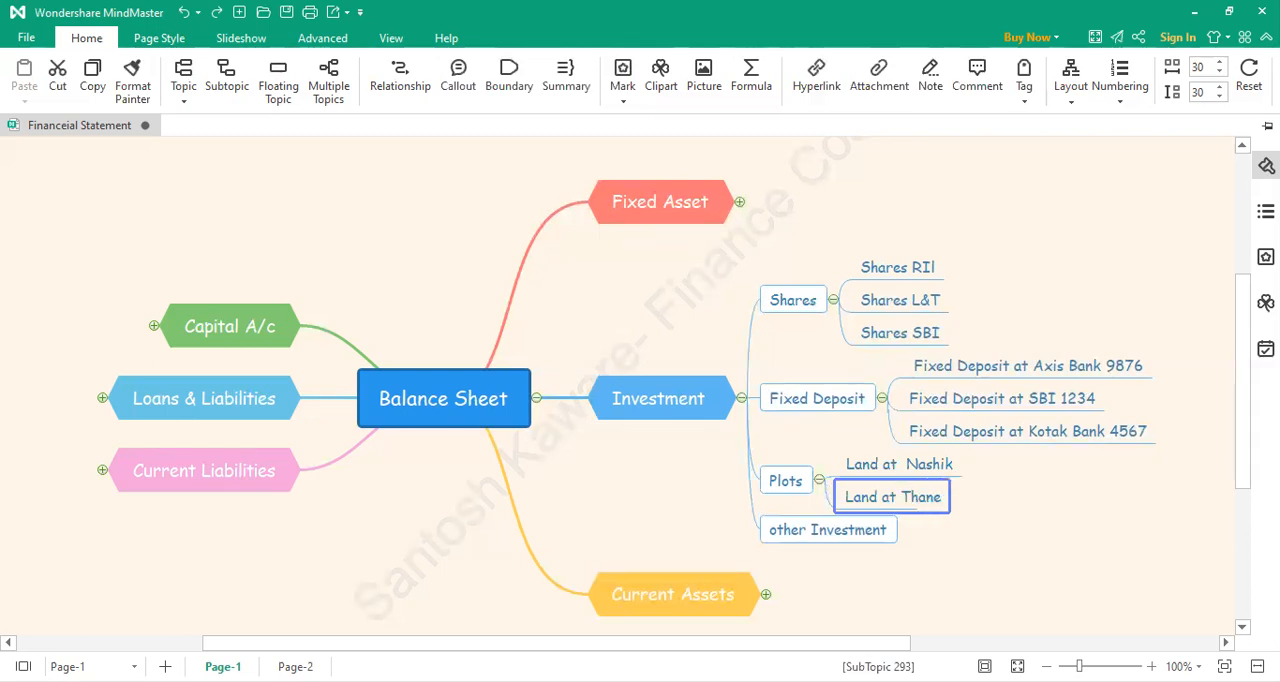
pyautogui.click(1114, 525)
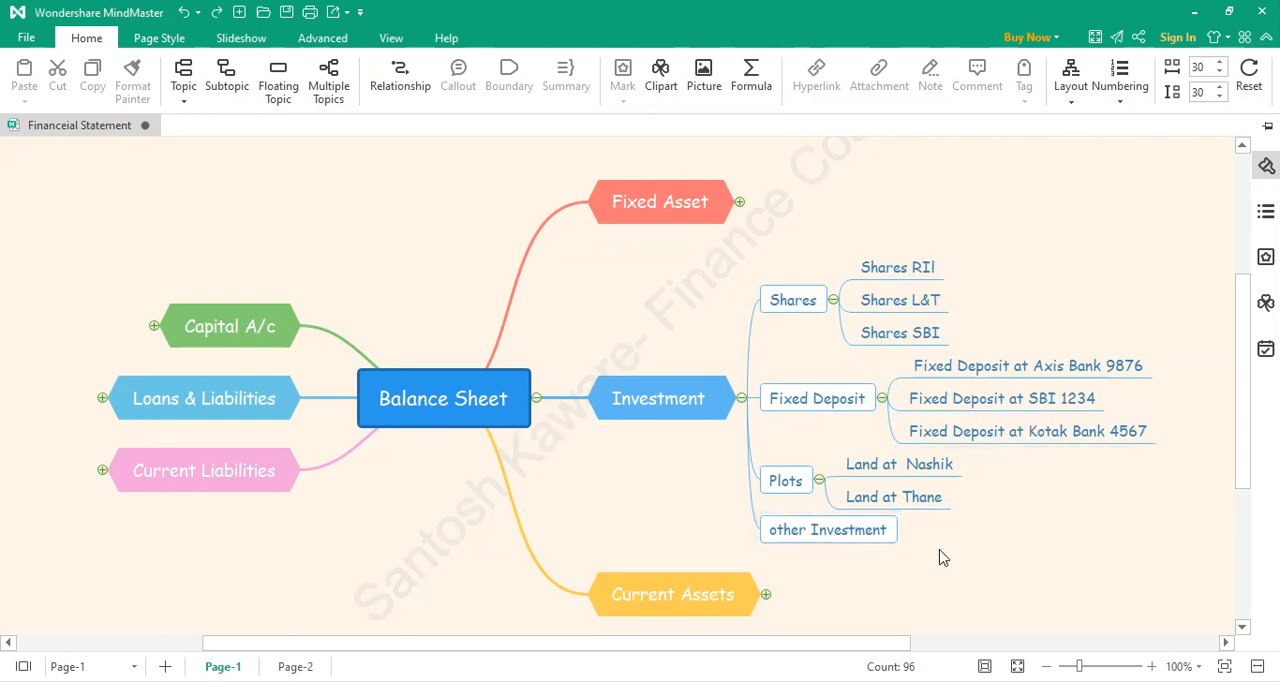
# Step: Collapse the Investment branch and expand Current Assets down to the items under Inventory /Stock
pyautogui.scroll(-3, 942, 555)
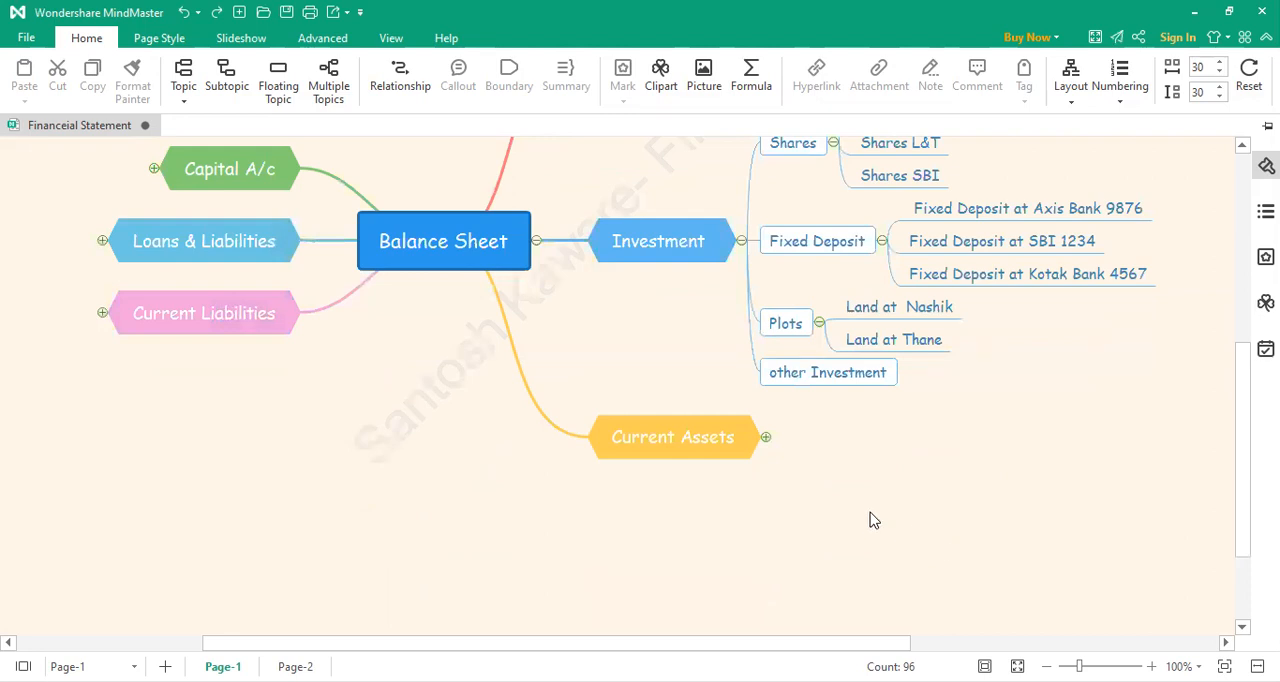
pyautogui.click(742, 241)
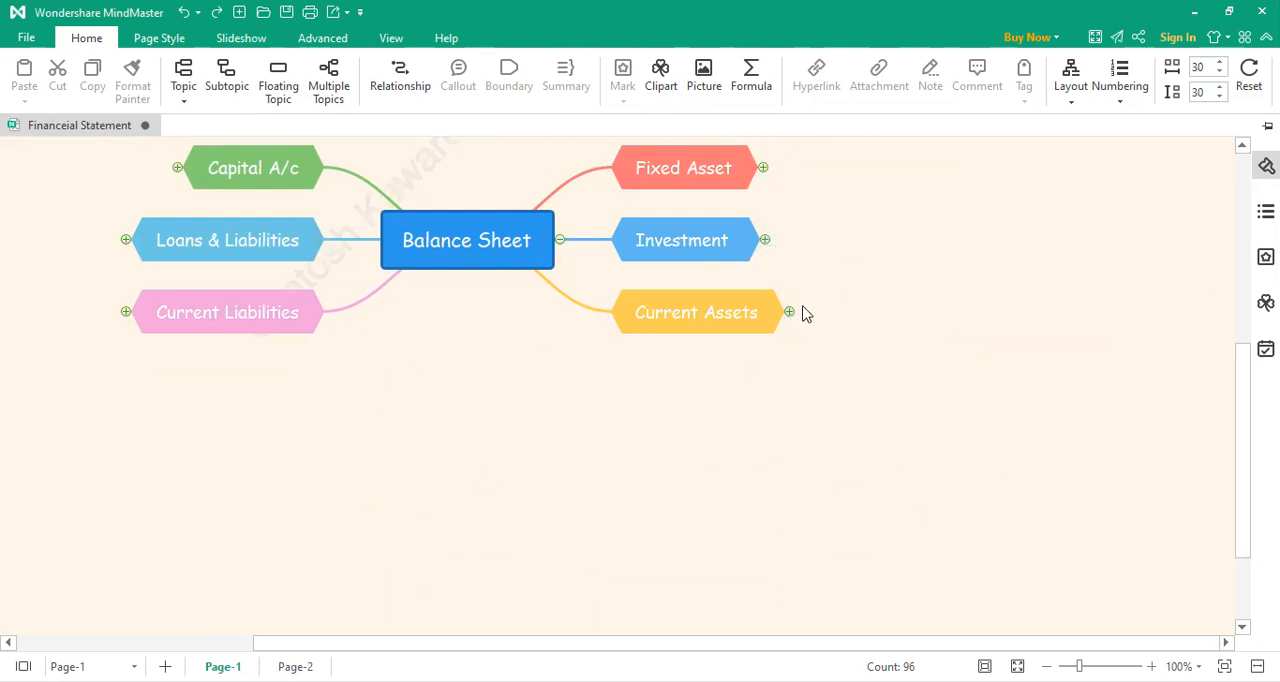
pyautogui.click(789, 313)
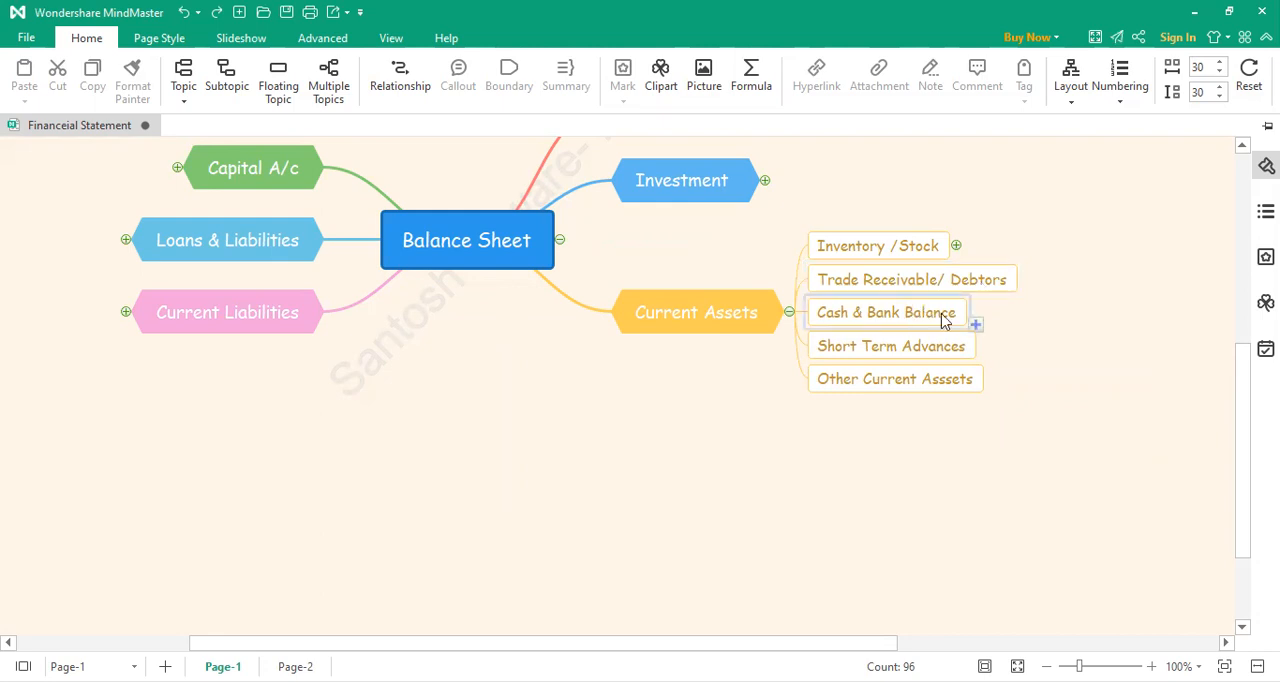
pyautogui.click(956, 246)
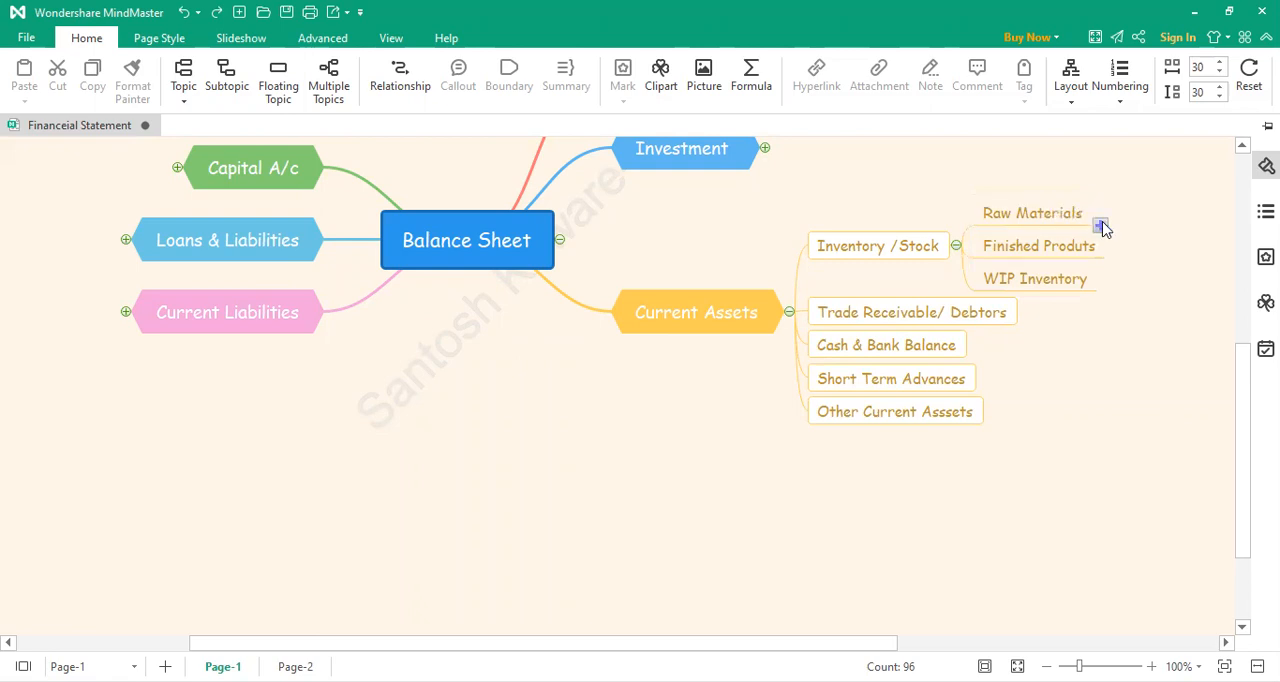
# Step: Add a subtopic under Raw Materials in the Inventory /Stock branch reading "Pen"
pyautogui.click(1101, 227)
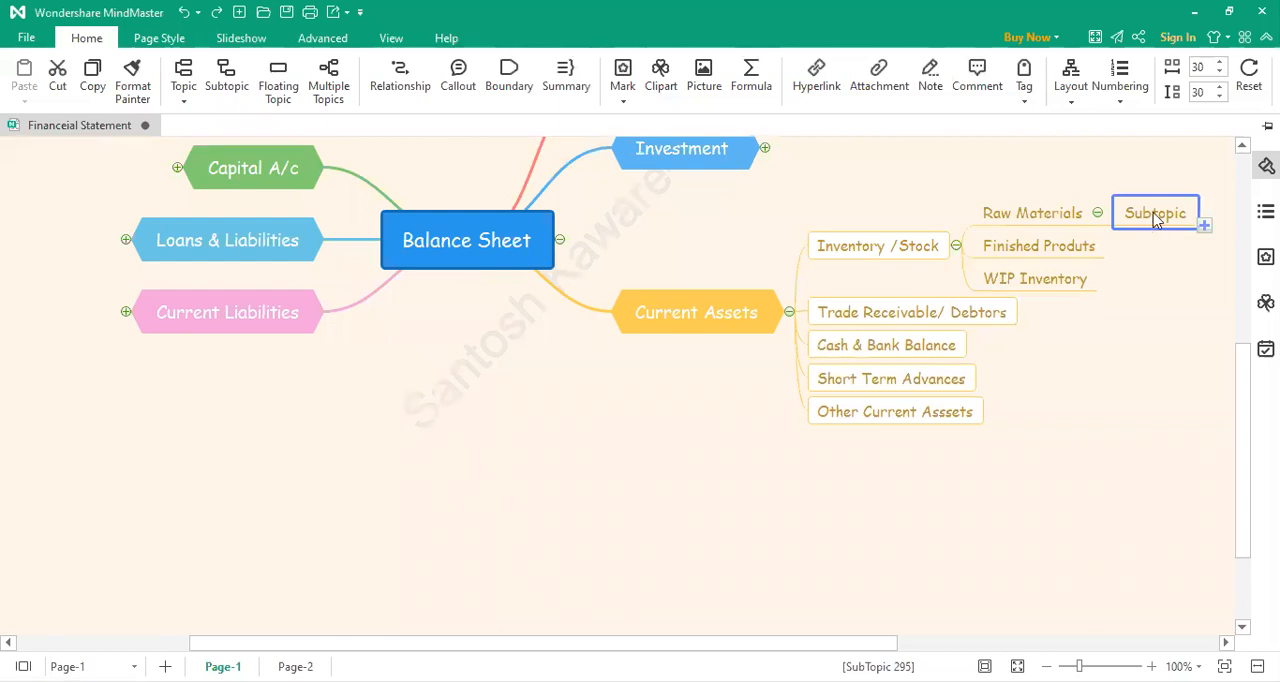
pyautogui.doubleClick(1155, 216)
pyautogui.write('Pen')
pyautogui.click(1124, 380)
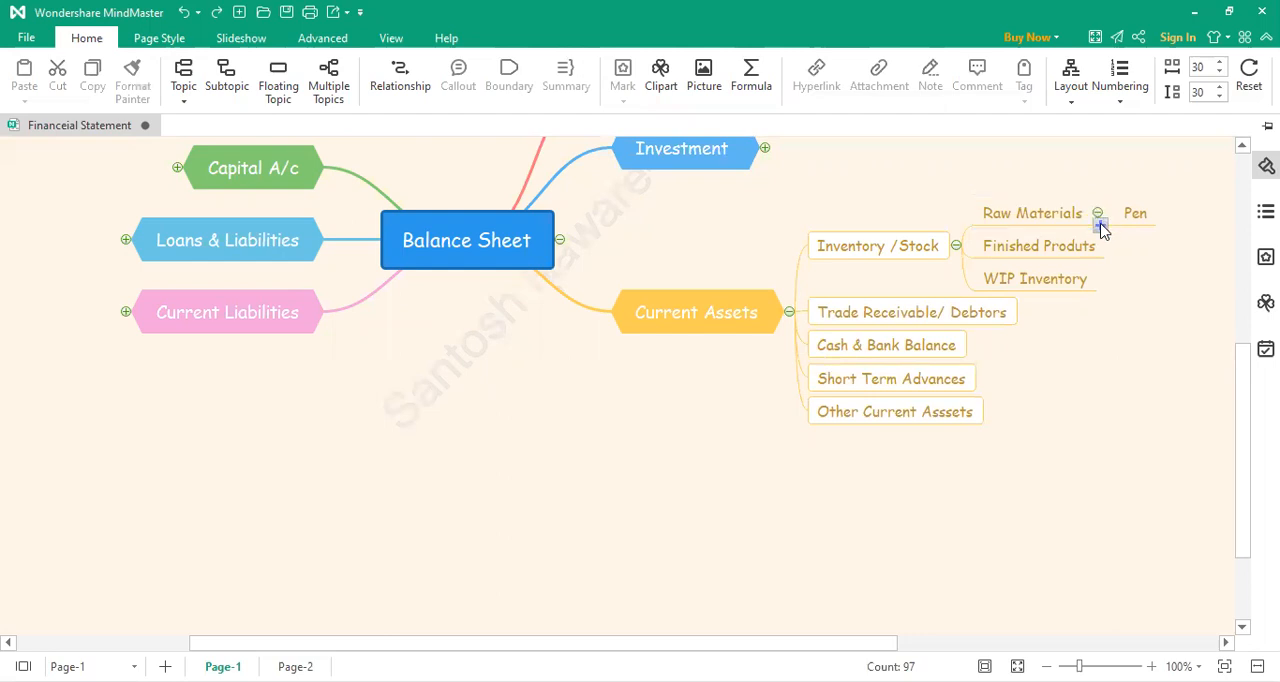
# Step: Add a second subtopic under Raw Materials reading "Staplers"
pyautogui.click(1101, 226)
pyautogui.click(1131, 229)
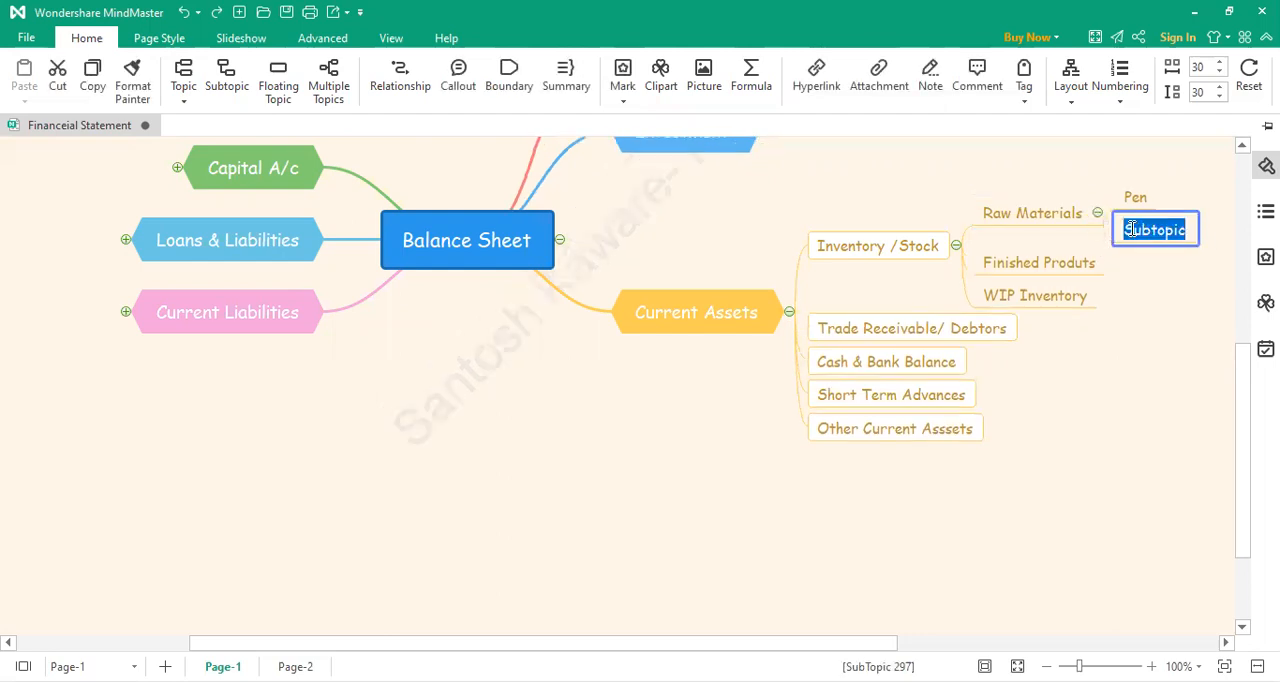
pyautogui.write('Sta')
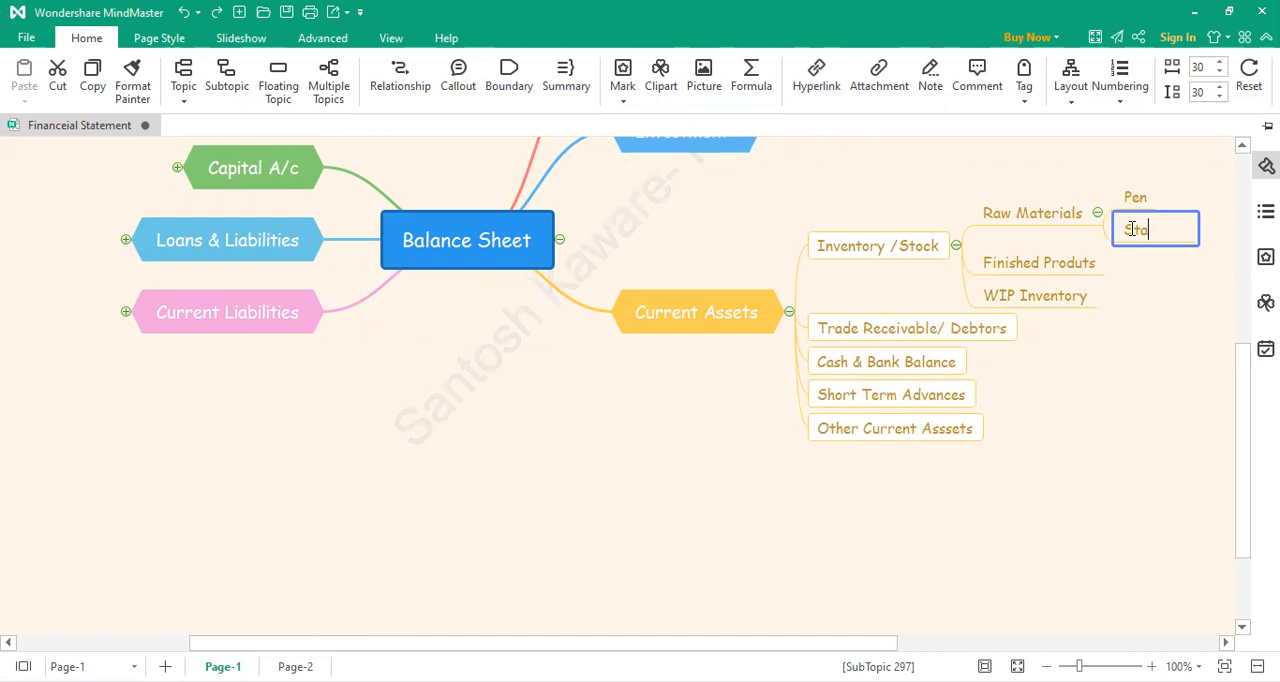
pyautogui.write('plers')
pyautogui.press('Return')
# Step: Add a third subtopic under Raw Materials reading "Note Book-"
pyautogui.click(1075, 215)
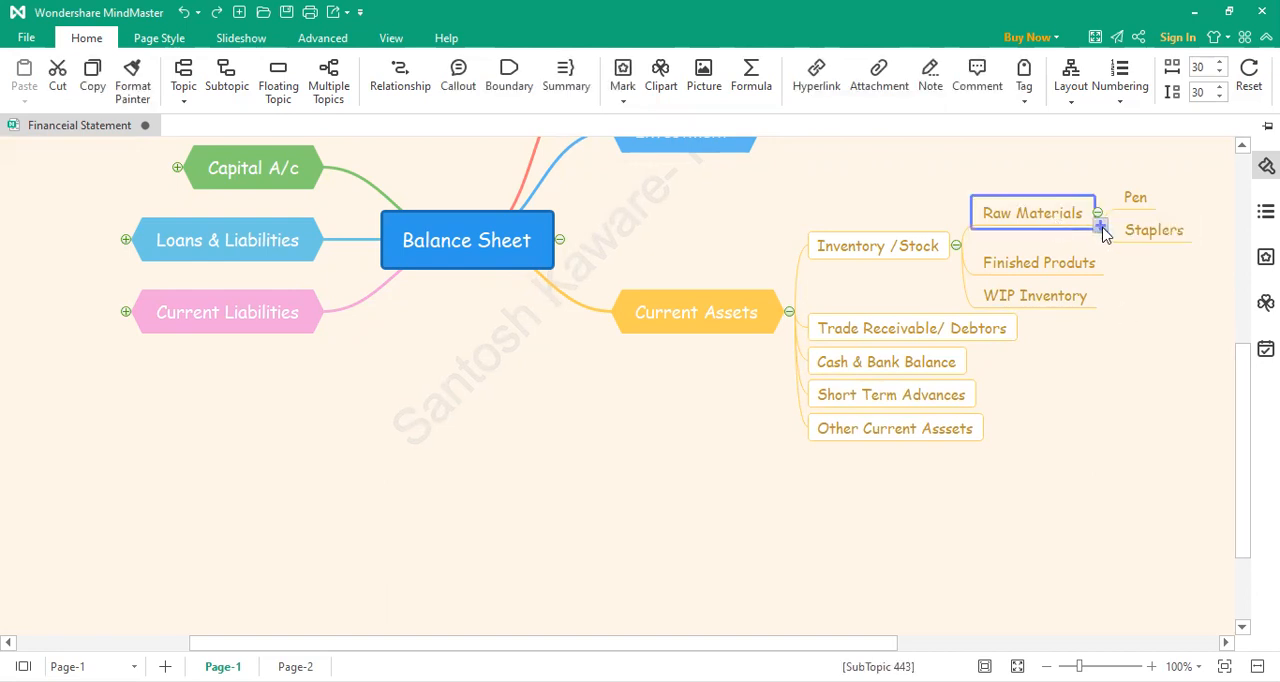
pyautogui.click(1098, 226)
pyautogui.doubleClick(1138, 253)
pyautogui.write('N')
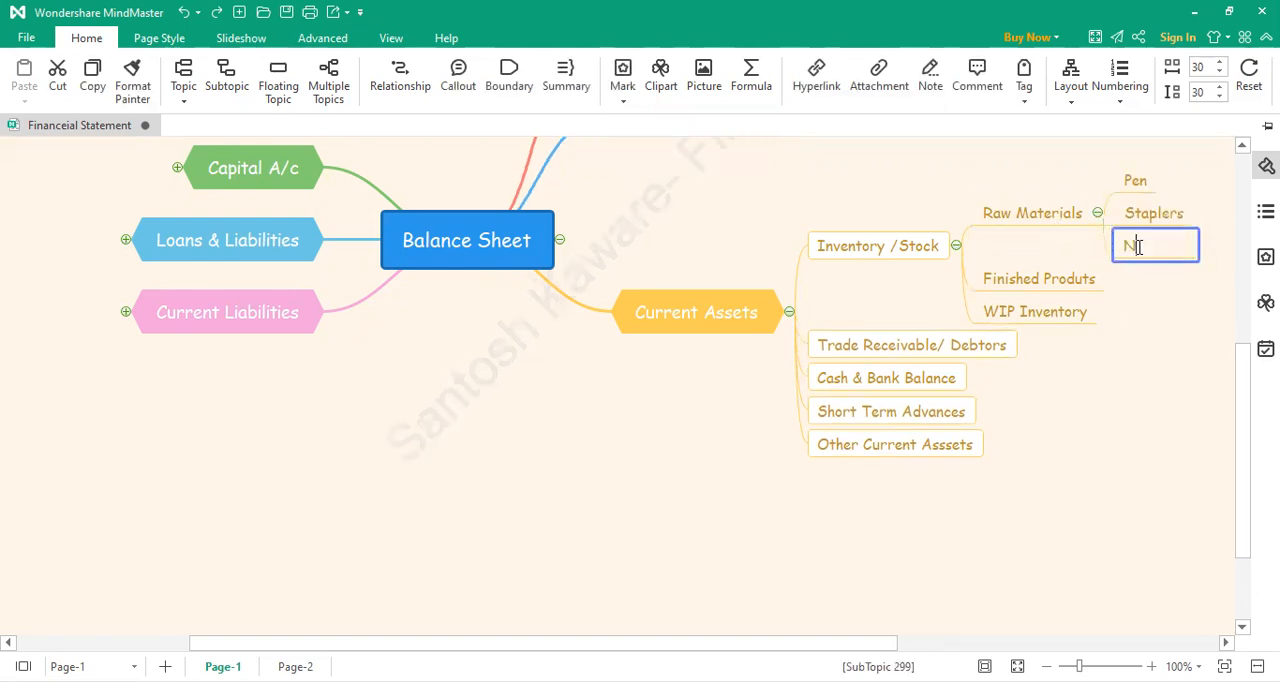
pyautogui.write('et Bkko')
pyautogui.press('BackSpace')
pyautogui.press('BackSpace')
pyautogui.press('BackSpace')
pyautogui.press('BackSpace')
pyautogui.press('BackSpace')
pyautogui.write('e Book-')
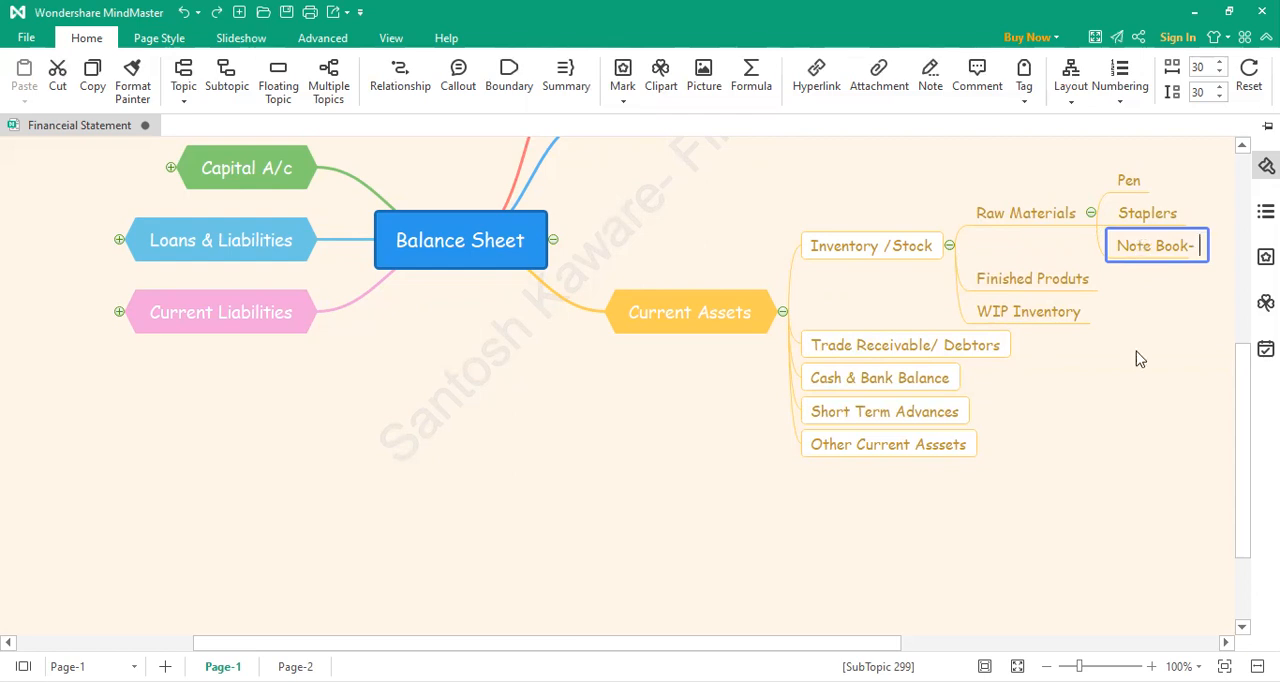
pyautogui.click(1106, 308)
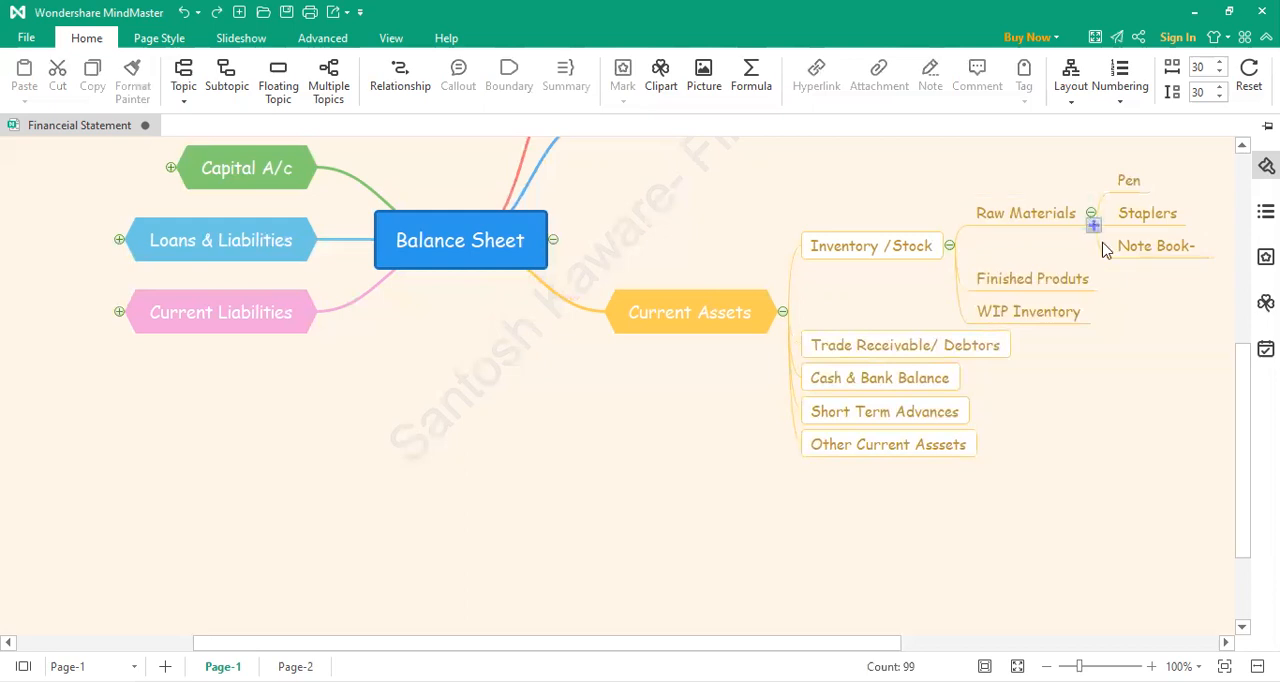
# Step: Add a fourth subtopic under Raw Materials, leaving its default text in place
pyautogui.click(1093, 226)
pyautogui.doubleClick(1136, 266)
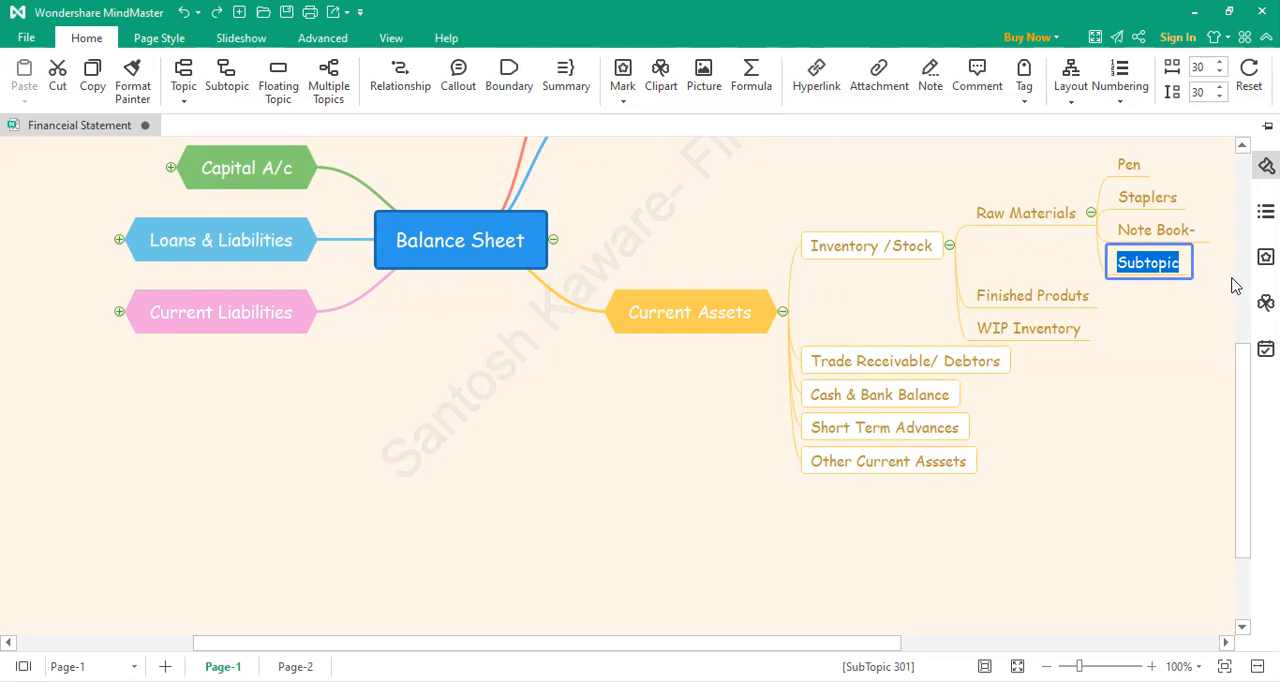
pyautogui.click(1123, 366)
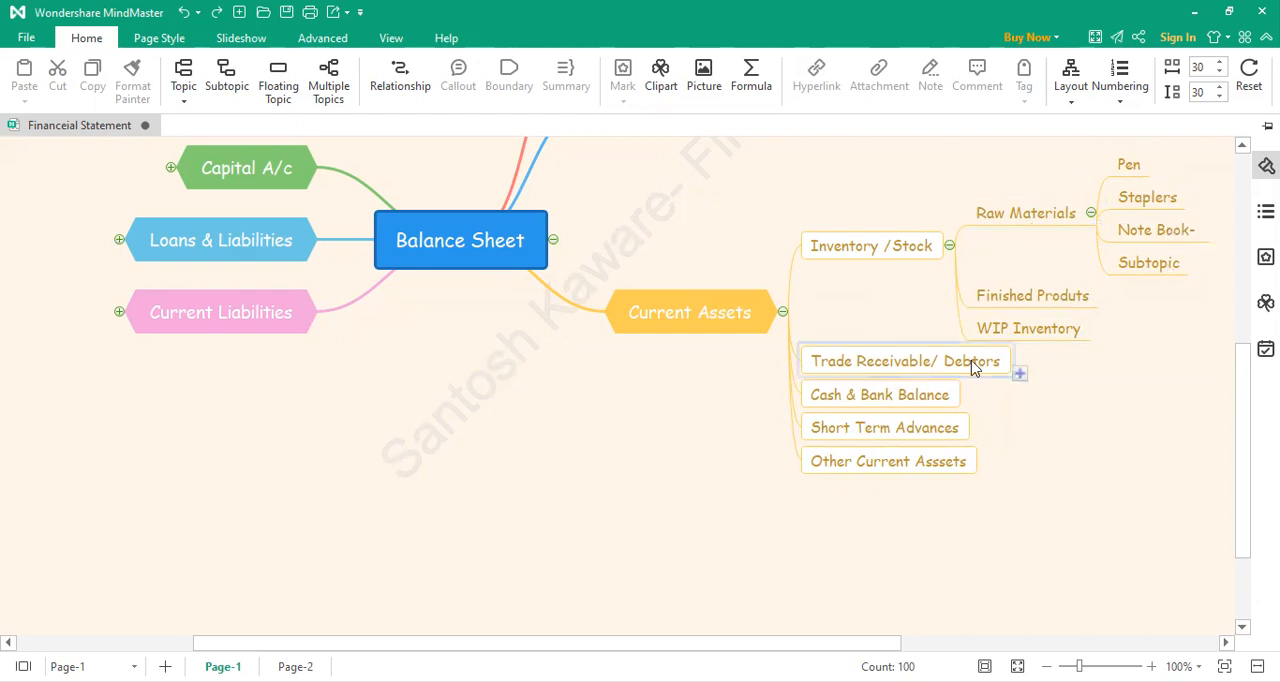
# Step: Collapse the Inventory /Stock branch and try to add a subtopic under Trade Receivable/ Debtors
pyautogui.click(949, 245)
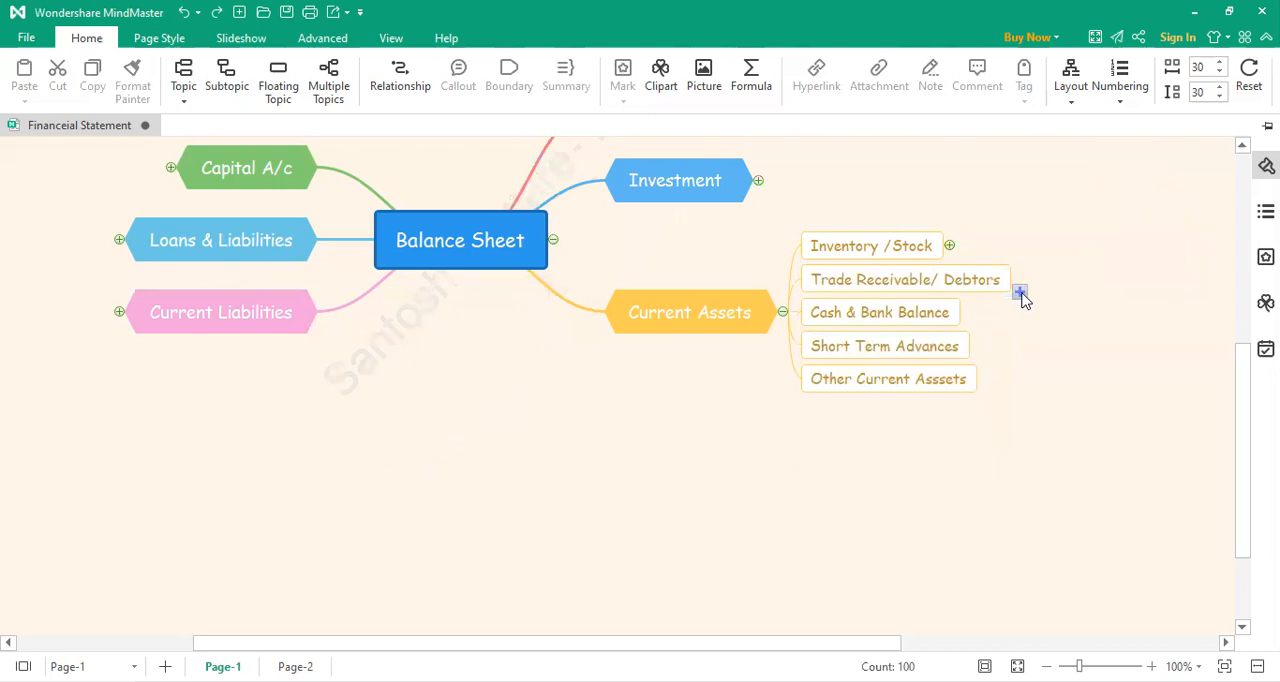
pyautogui.click(1020, 292)
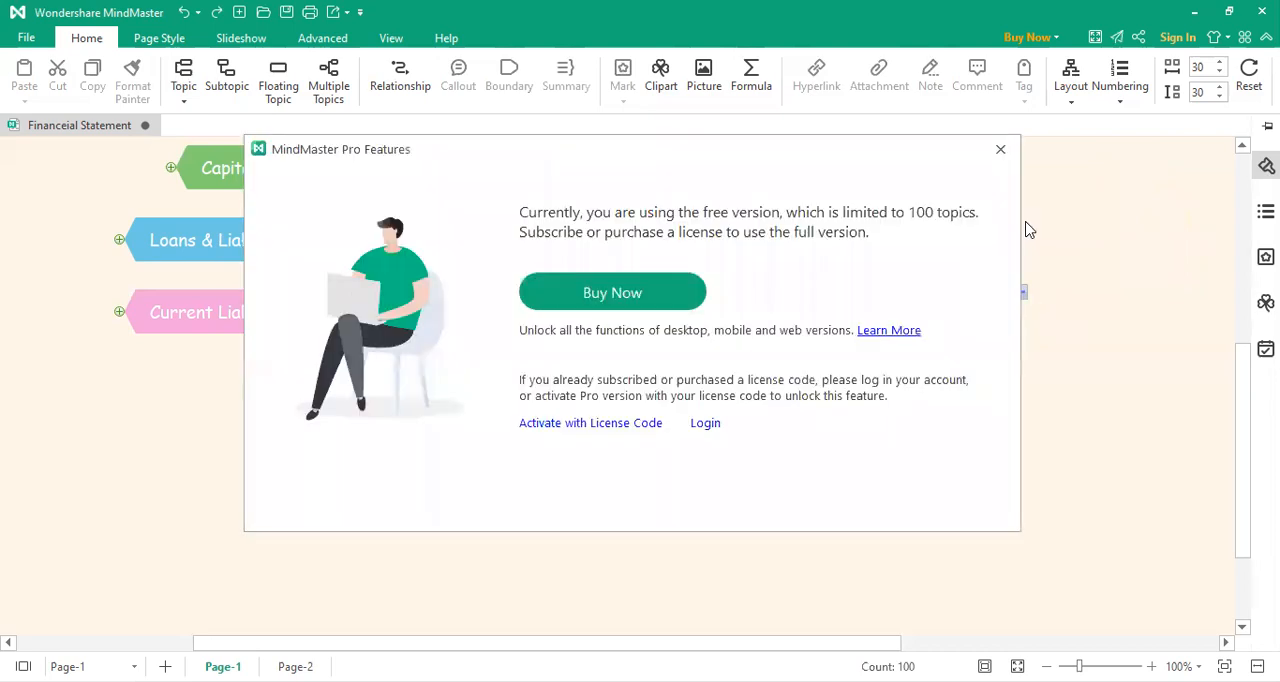
pyautogui.click(997, 149)
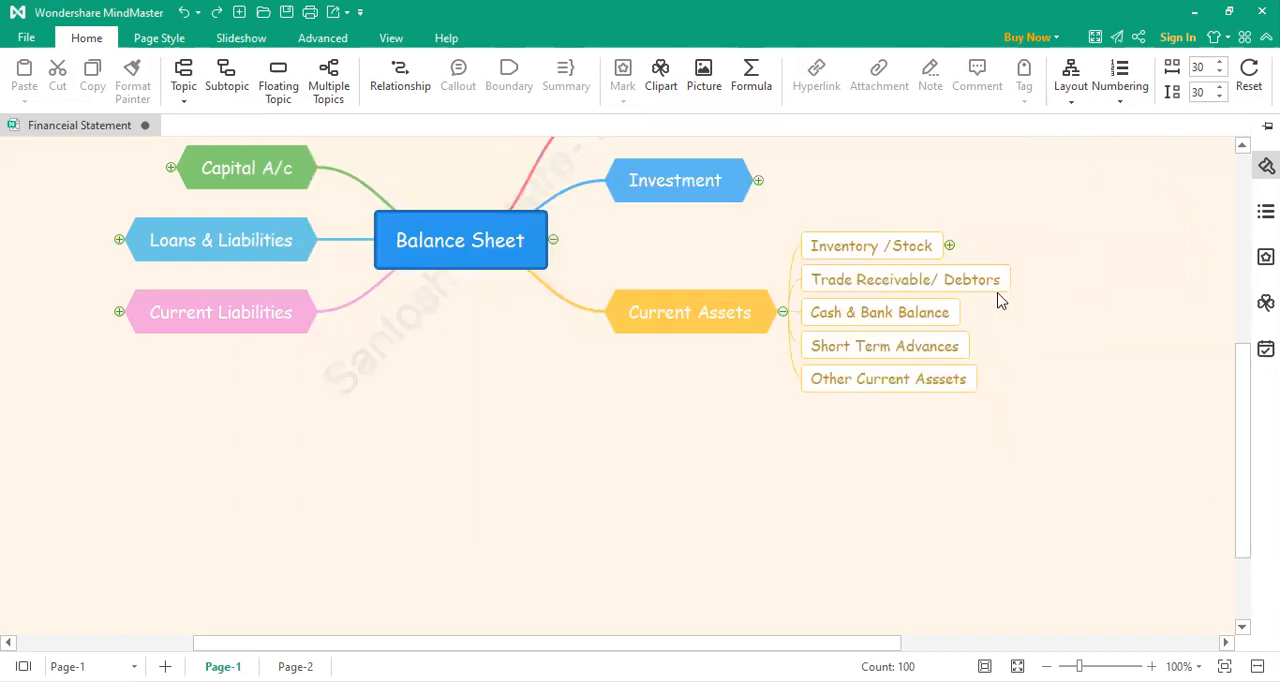
# Step: Expand Fixed Asset and its Tangible Assets, and delete the example subtopics under Factory Building, Office and Plant & Machinery
pyautogui.scroll(3, 1000, 300)
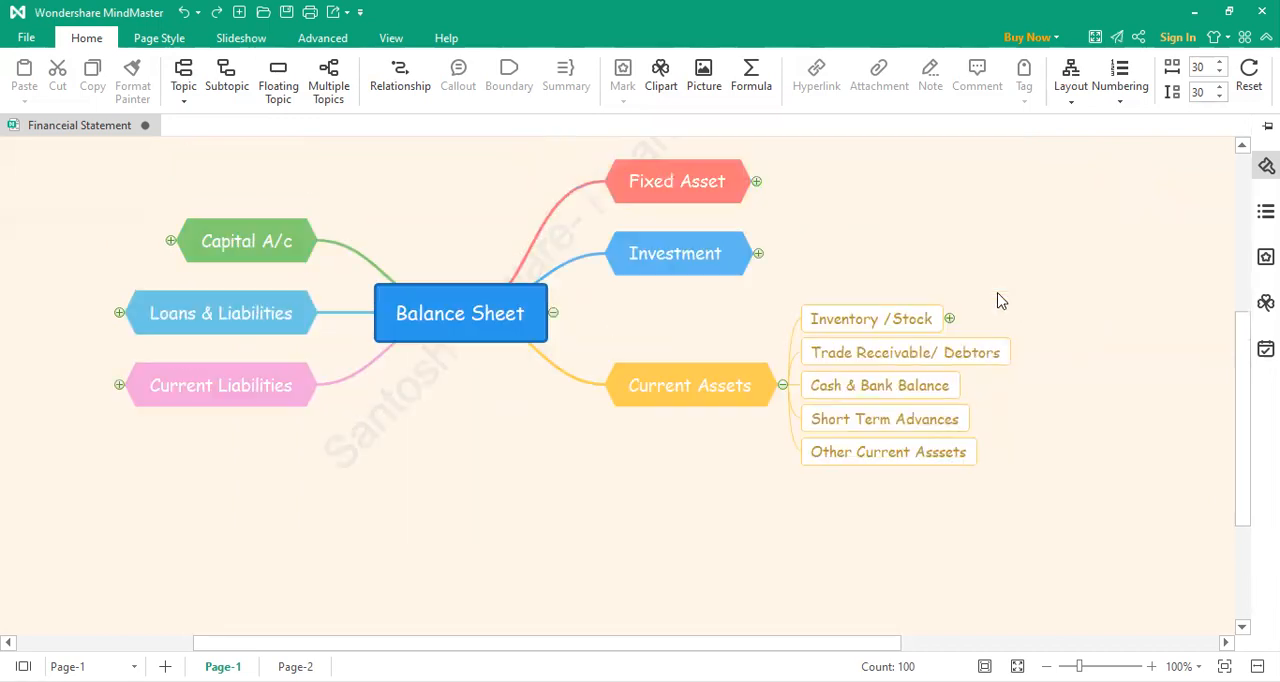
pyautogui.click(757, 267)
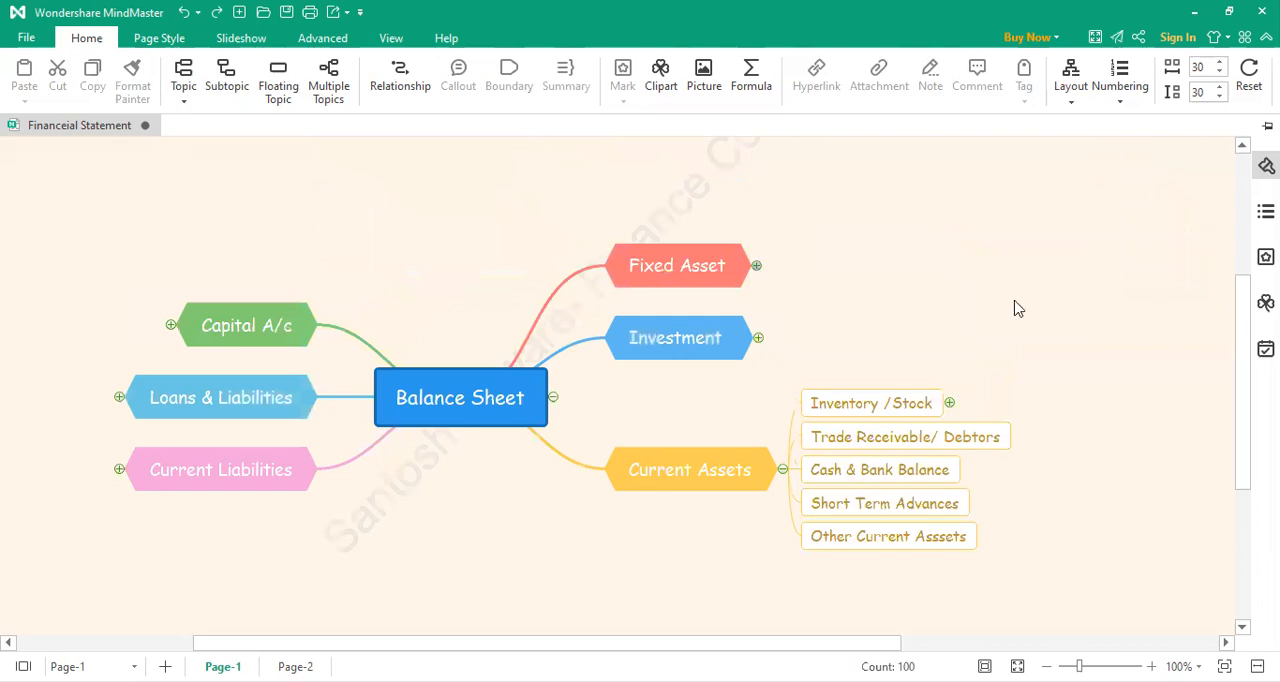
pyautogui.click(910, 184)
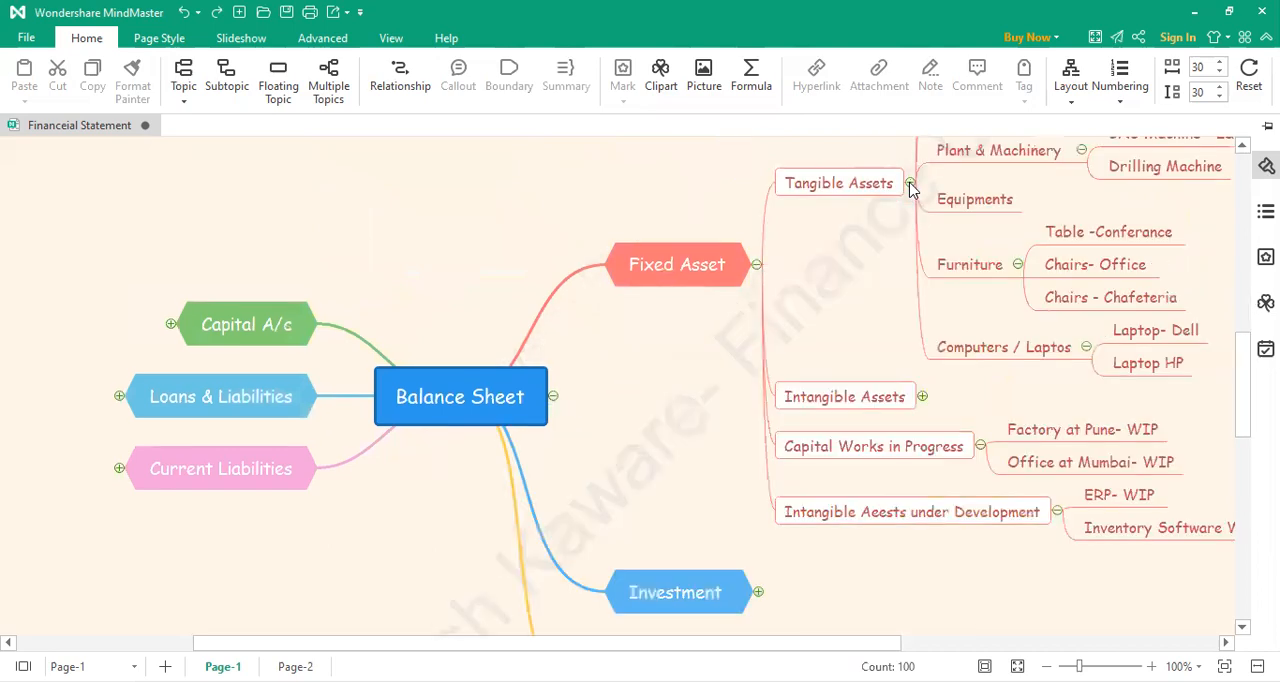
pyautogui.scroll(3, 1087, 300)
pyautogui.moveTo(1124, 183); pyautogui.dragTo(1180, 363)
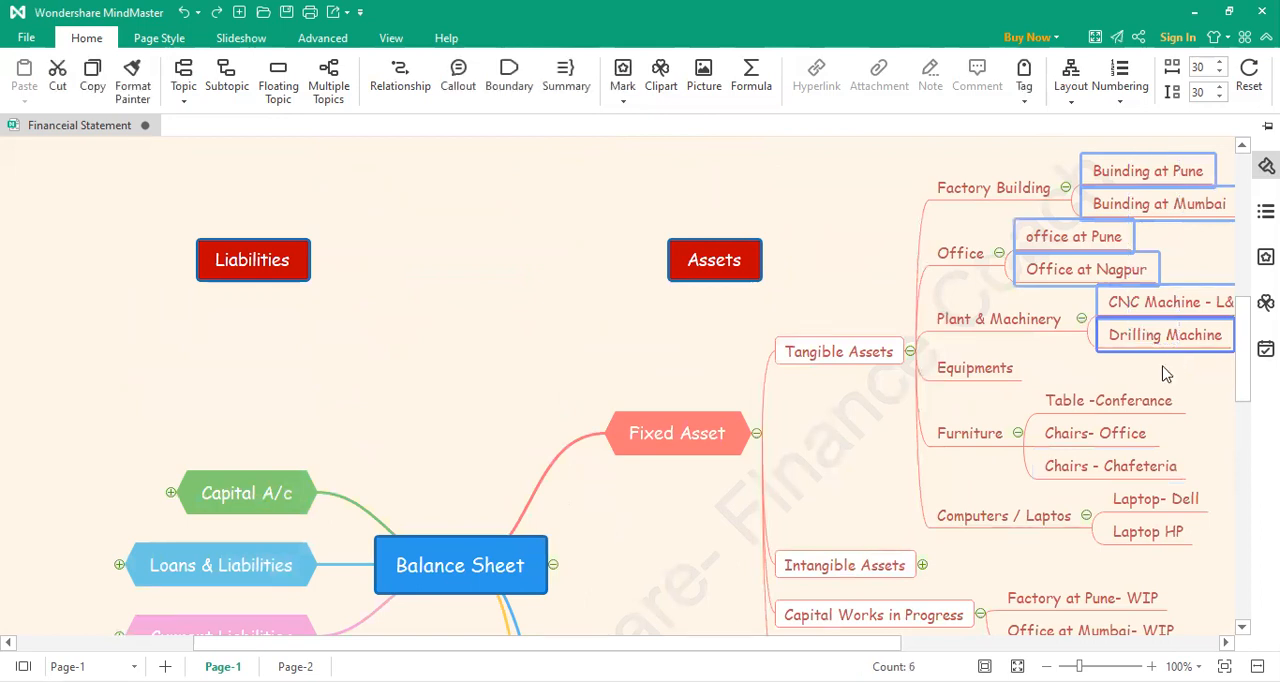
pyautogui.press('Delete')
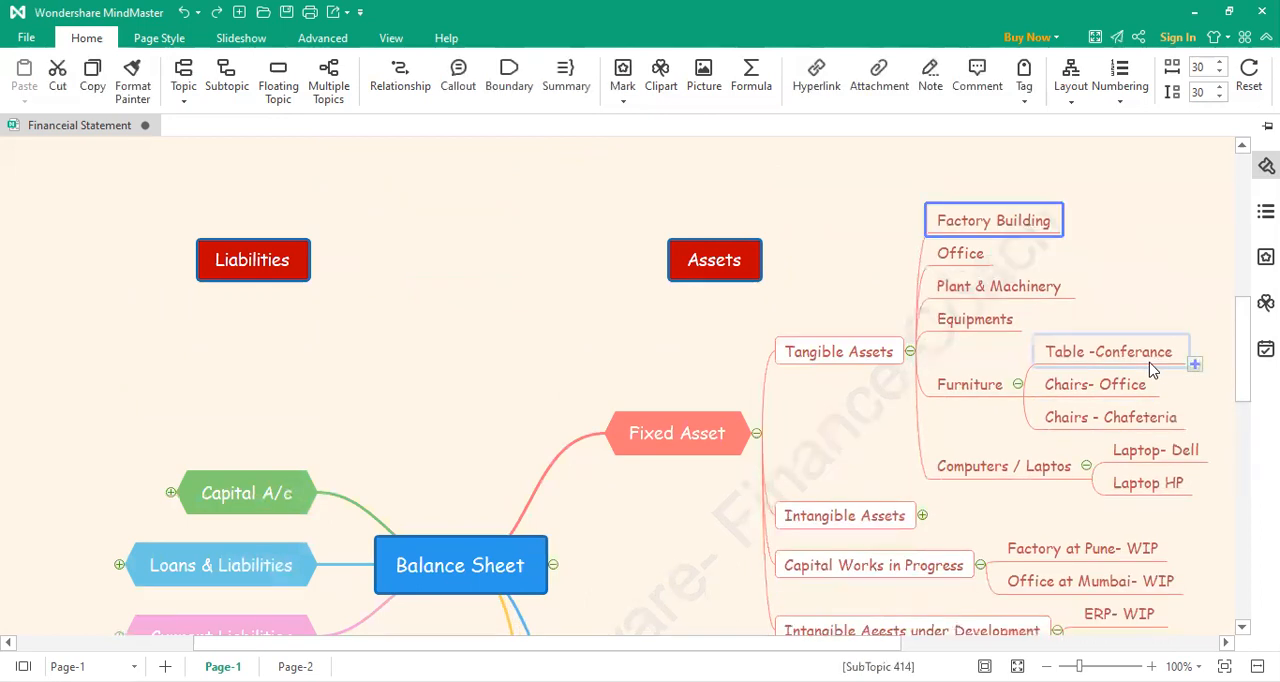
# Step: Delete the example subtopics under Furniture and Computers / Laptos in the Tangible Assets branch
pyautogui.click(911, 354)
pyautogui.click(910, 351)
pyautogui.moveTo(1130, 325); pyautogui.dragTo(1172, 505)
pyautogui.click(932, 384)
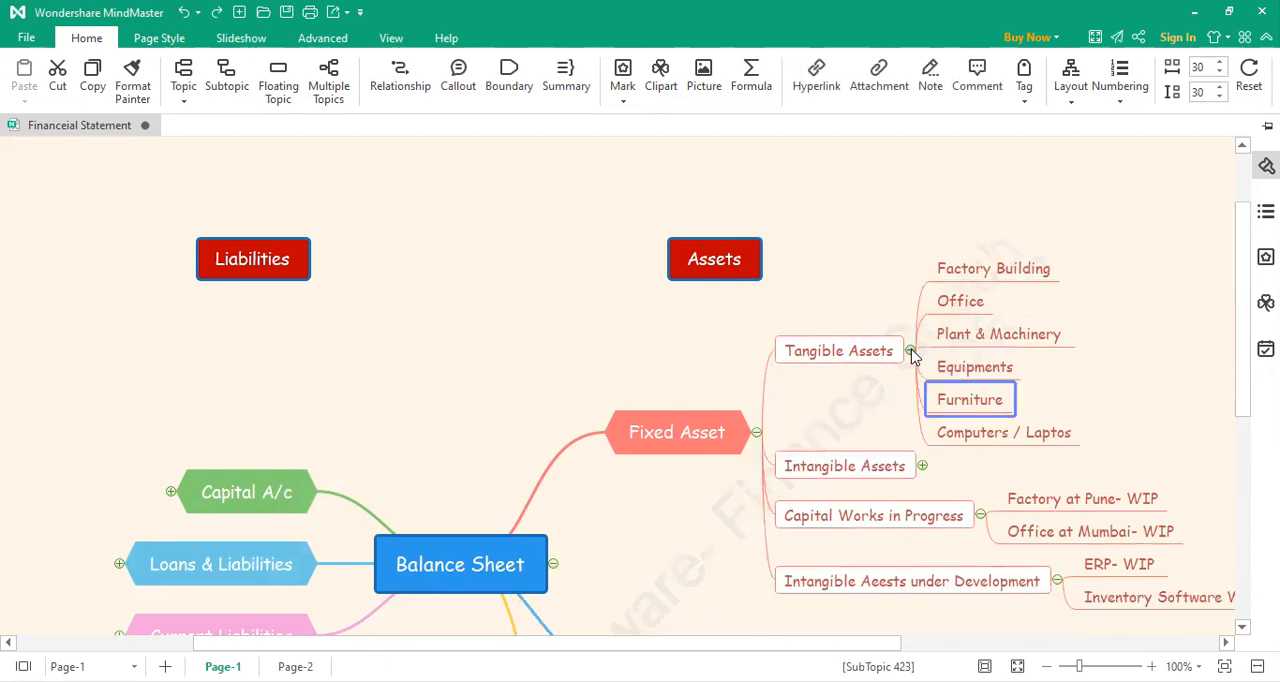
# Step: Collapse the Tangible Assets branch and the whole Fixed Asset branch
pyautogui.click(910, 351)
pyautogui.scroll(-3, 948, 518)
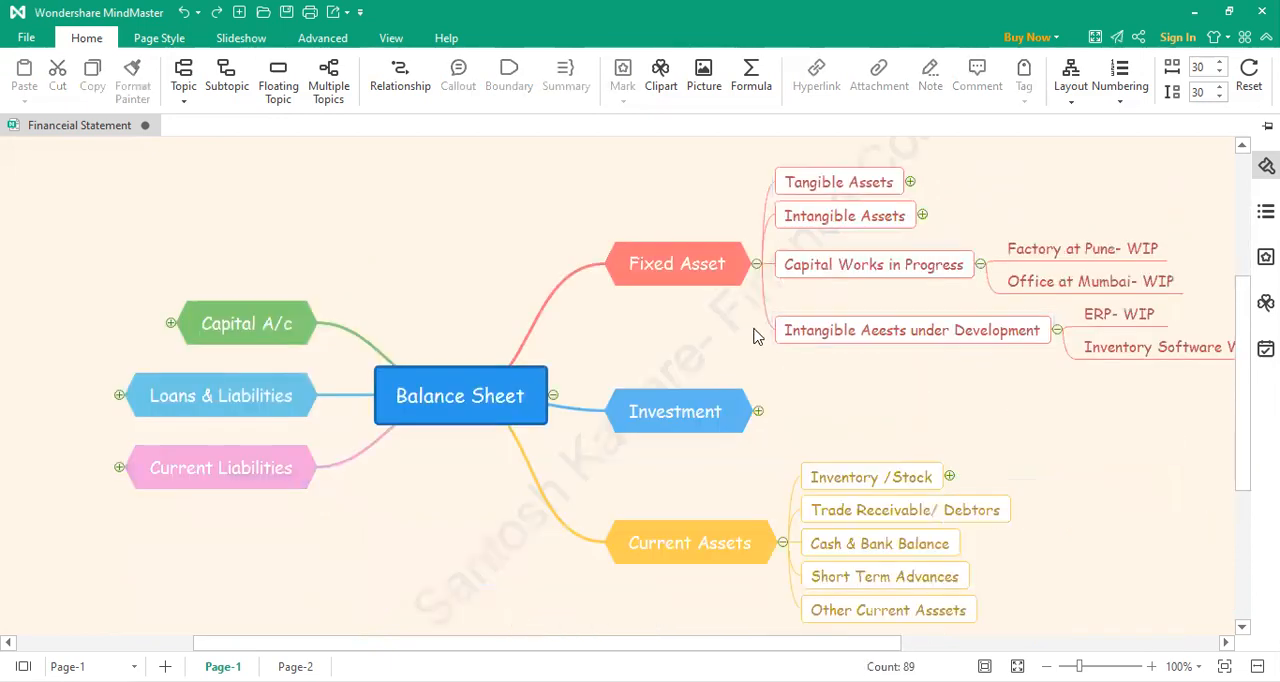
pyautogui.click(757, 264)
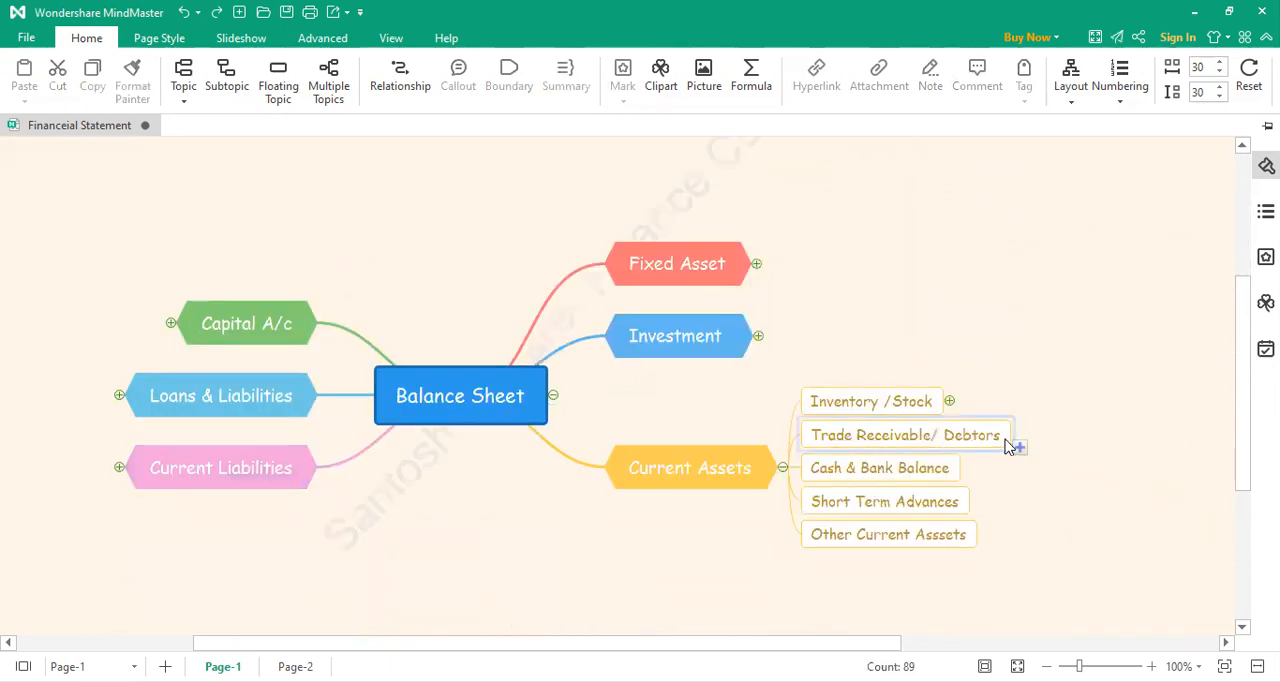
# Step: Add a subtopic under Trade Receivable/ Debtors reading "RelianceIndustries"
pyautogui.click(1019, 447)
pyautogui.doubleClick(1054, 441)
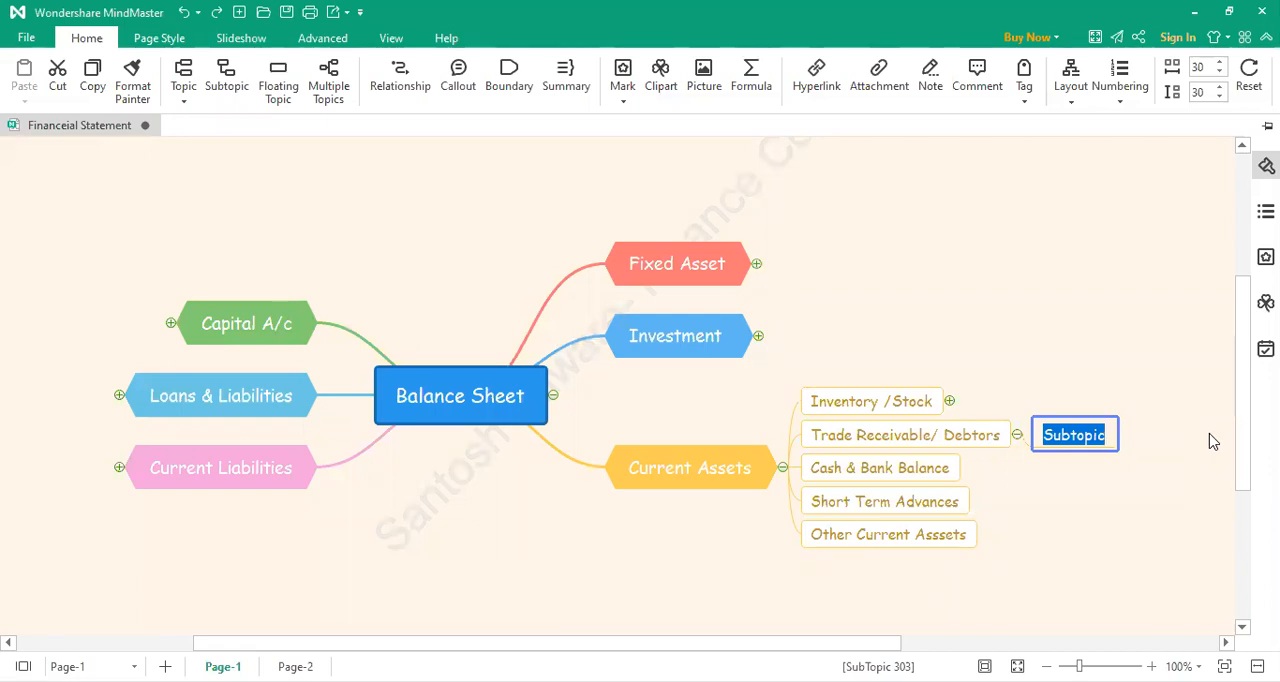
pyautogui.write('Reliance')
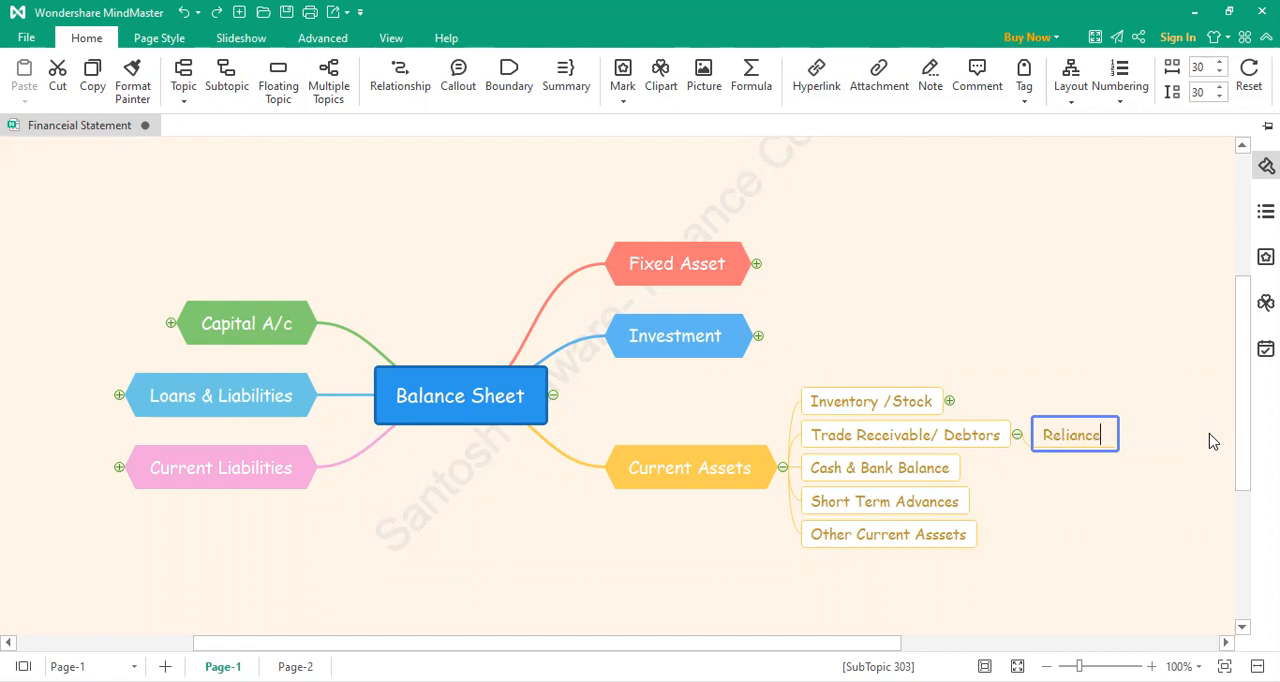
pyautogui.write('Industries')
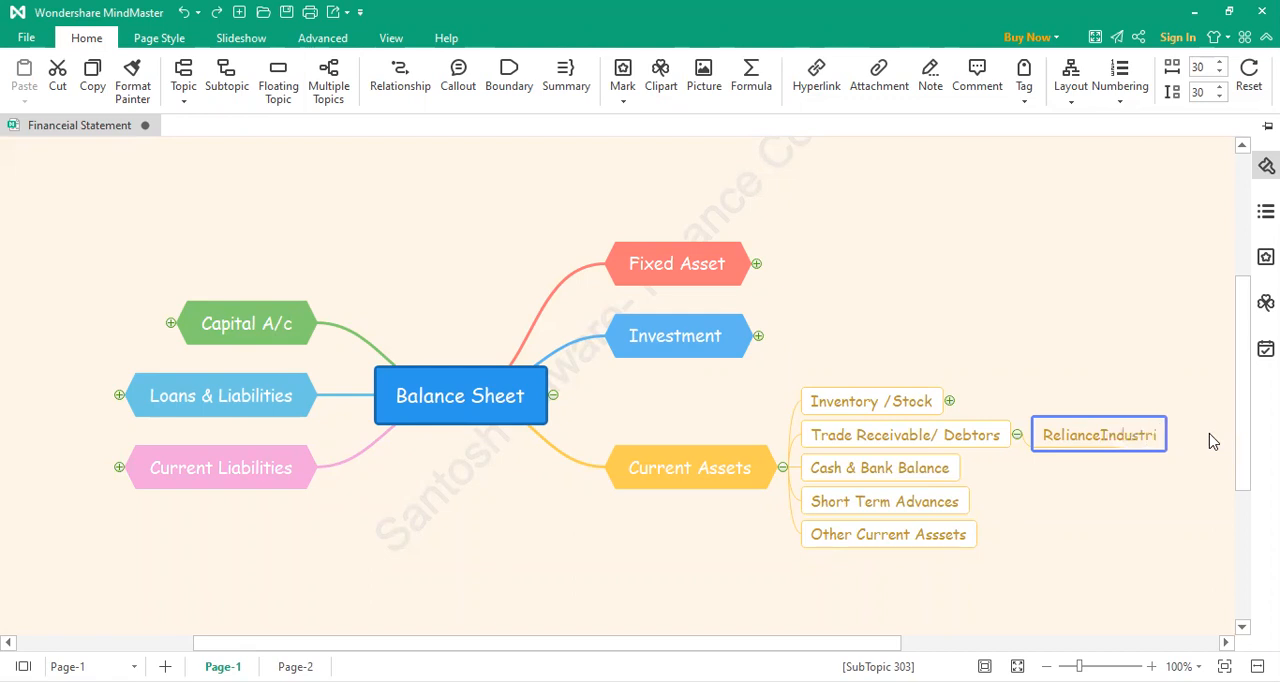
pyautogui.click(1075, 494)
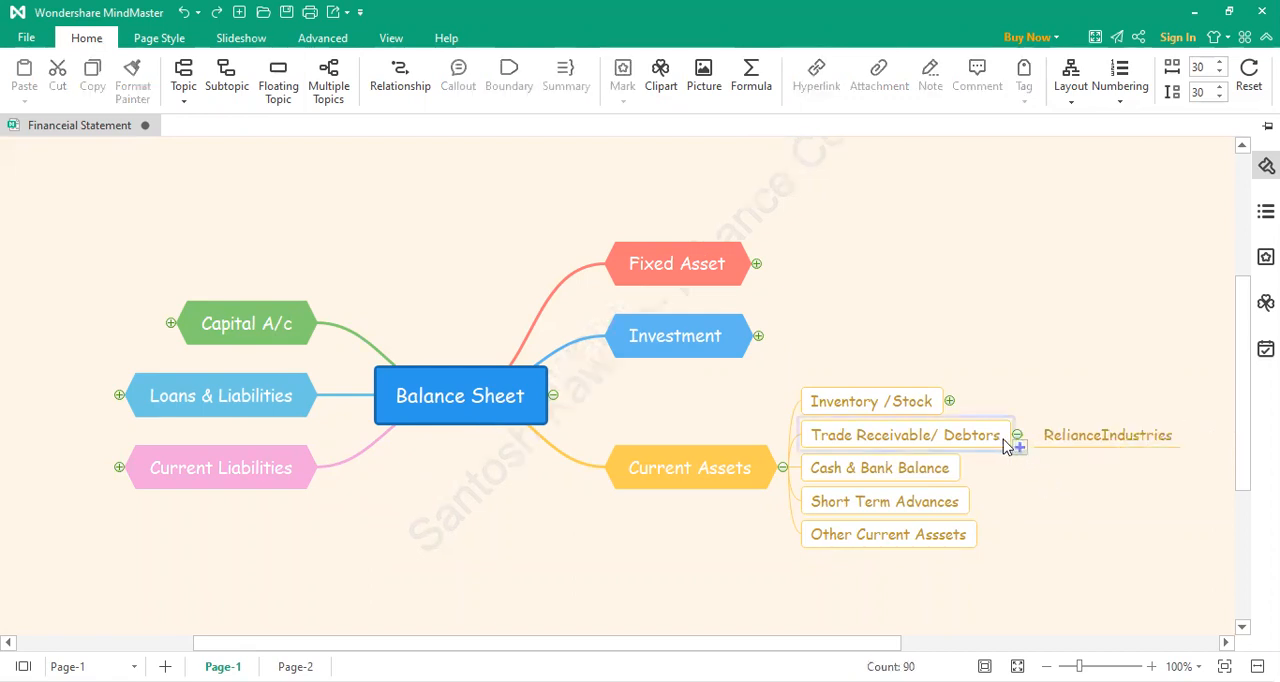
# Step: Add a second subtopic under Trade Receivable/ Debtors and correct the first one's text to "Reliance Industries Ltd"
pyautogui.click(1040, 458)
pyautogui.doubleClick(1073, 452)
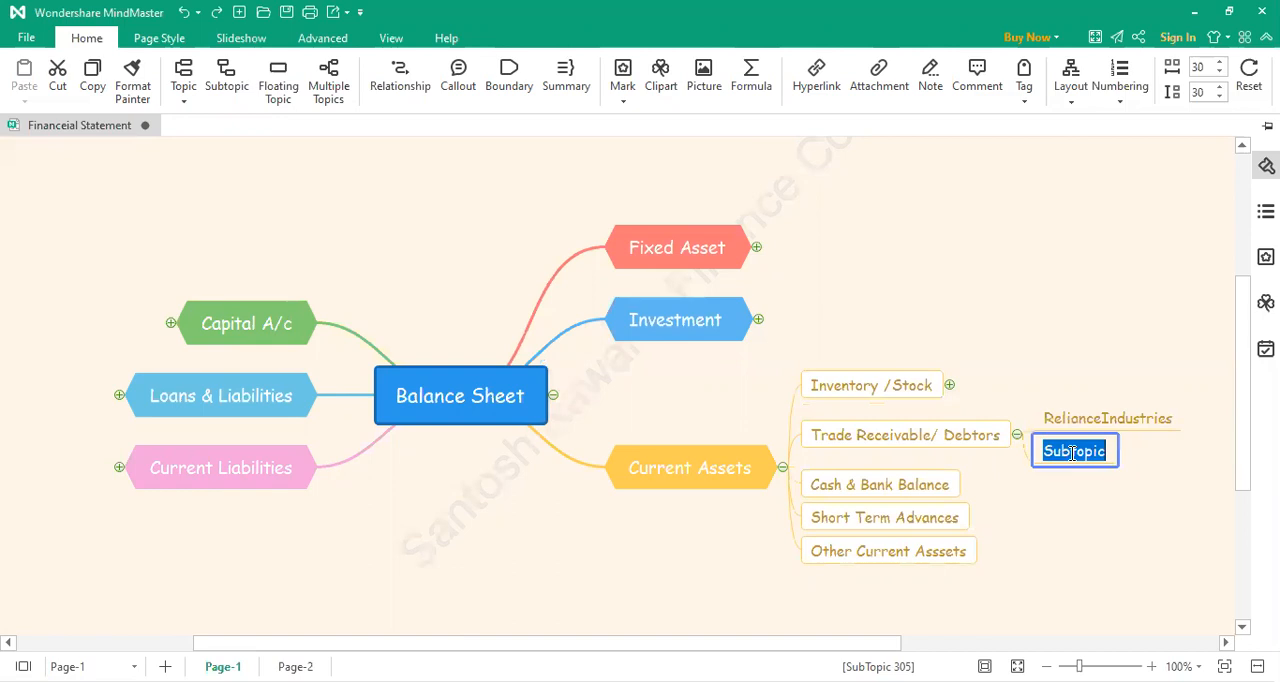
pyautogui.doubleClick(1168, 425)
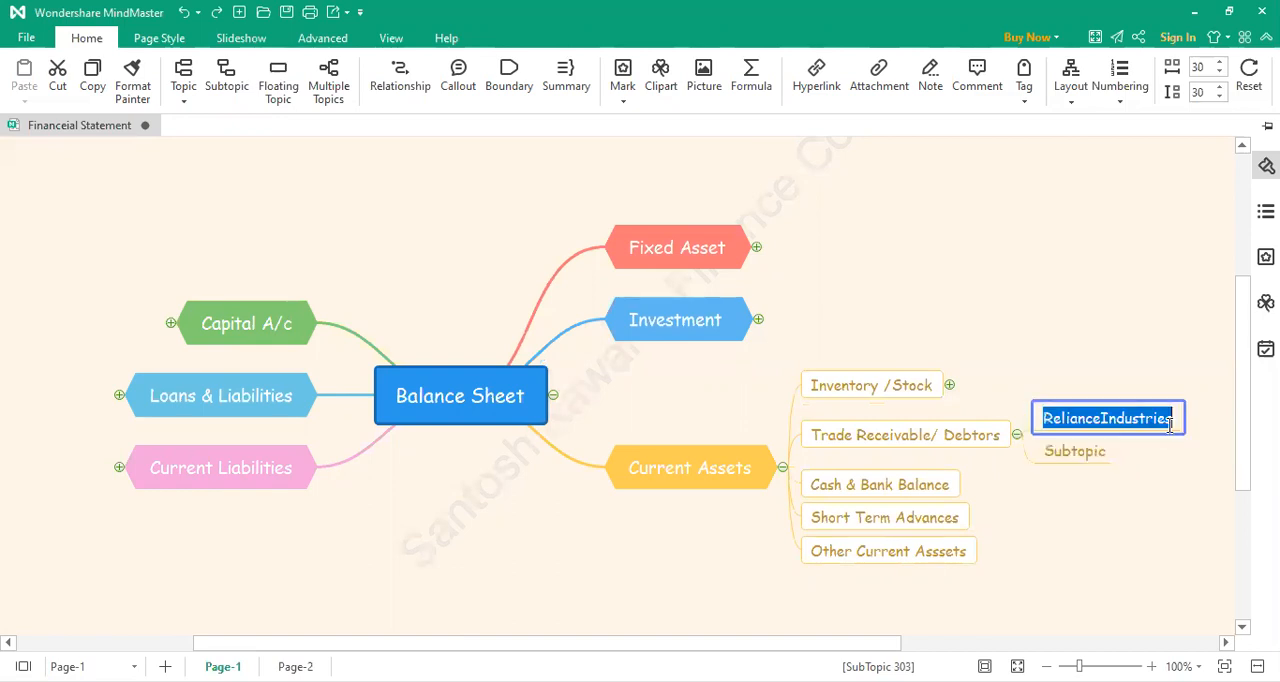
pyautogui.click(1170, 425)
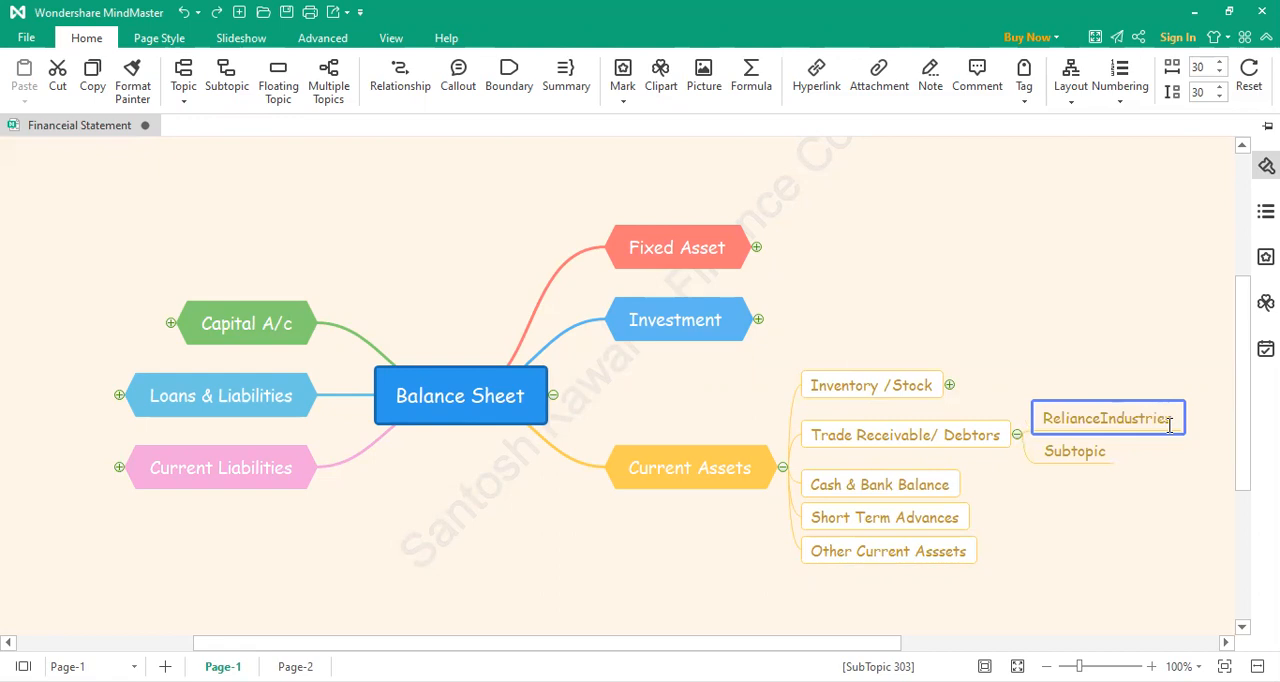
pyautogui.press('End')
pyautogui.write('Ltd')
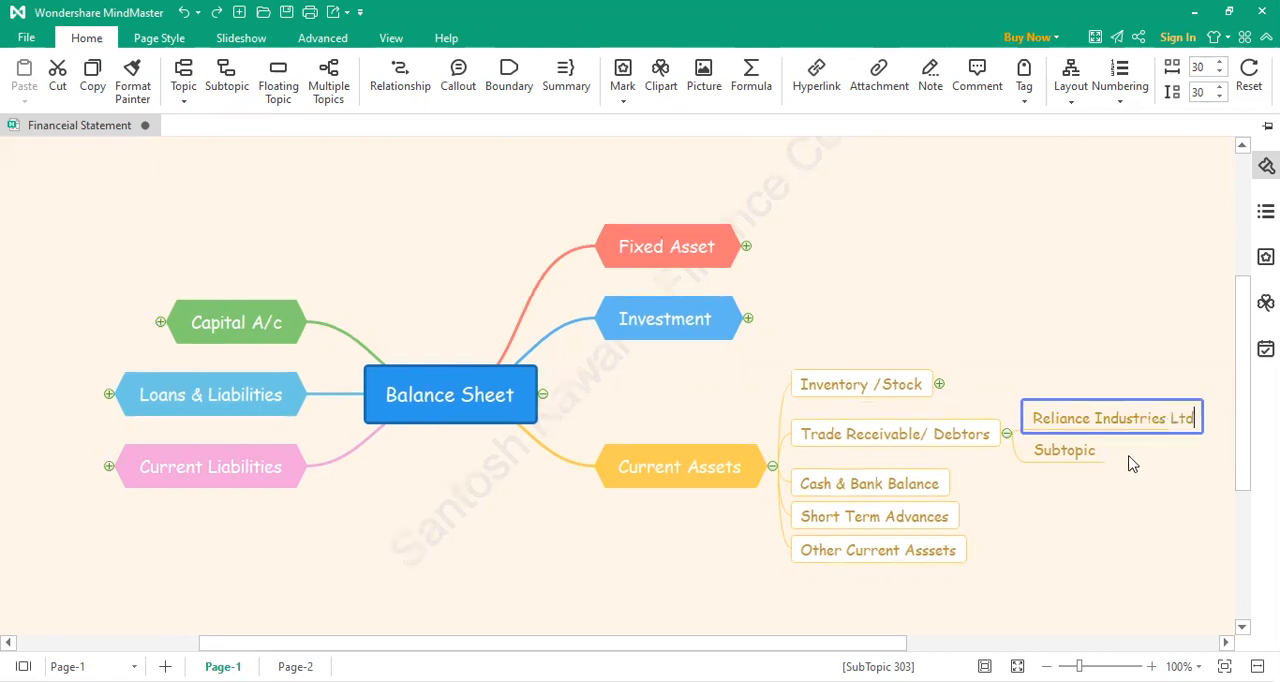
pyautogui.click(1130, 462)
# Step: Change the text of the second subtopic under Trade Receivable/ Debtors to "L & T Pvt Ltd"
pyautogui.doubleClick(1077, 457)
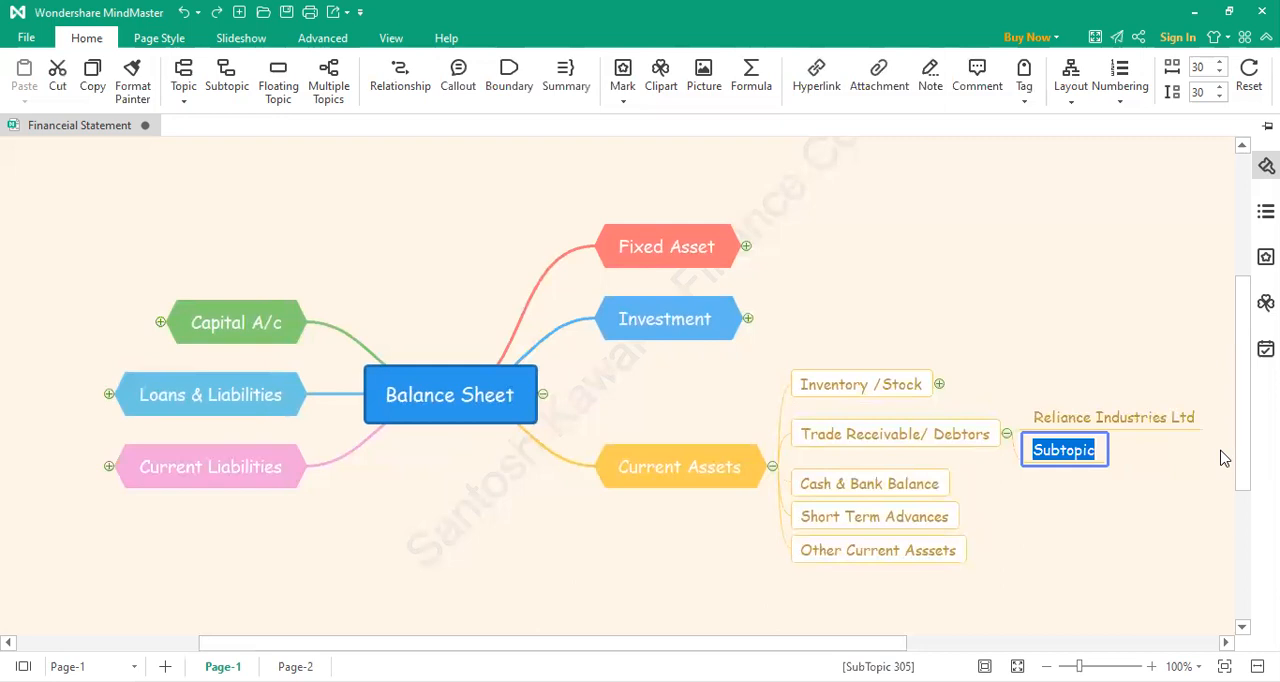
pyautogui.write('L &')
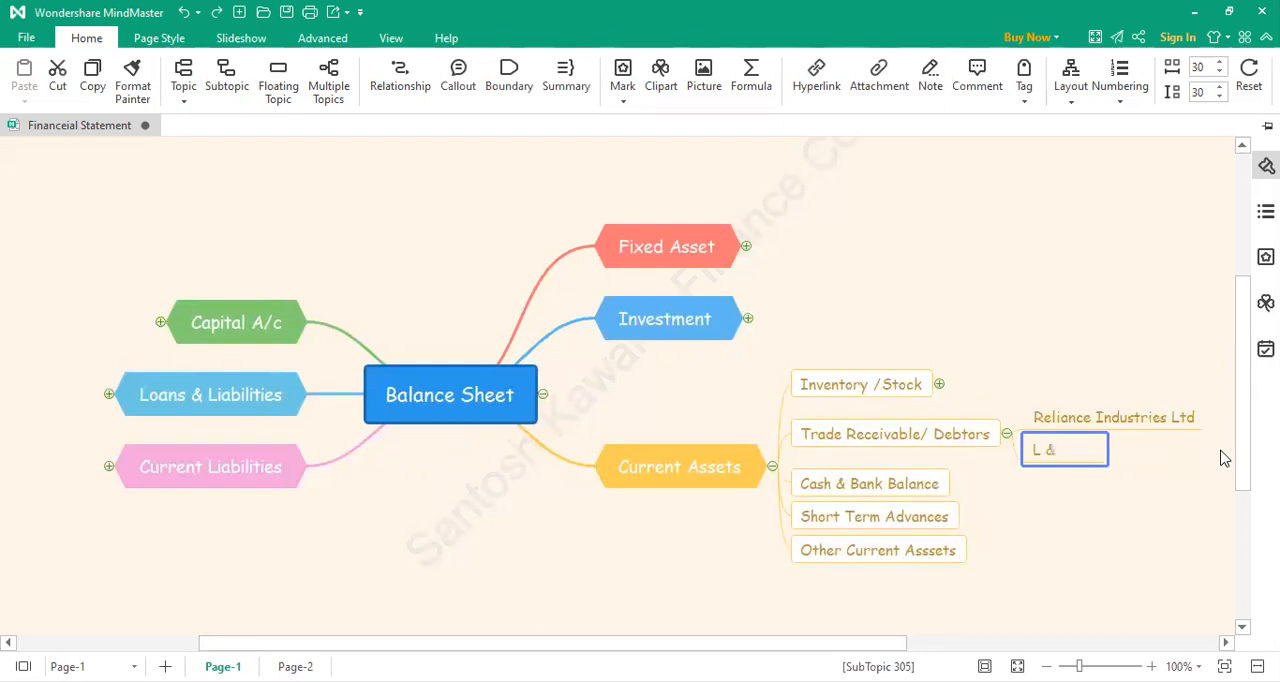
pyautogui.write(' T PVt')
pyautogui.press('BackSpace')
pyautogui.press('BackSpace')
pyautogui.press('BackSpace')
pyautogui.write('vt Ltd')
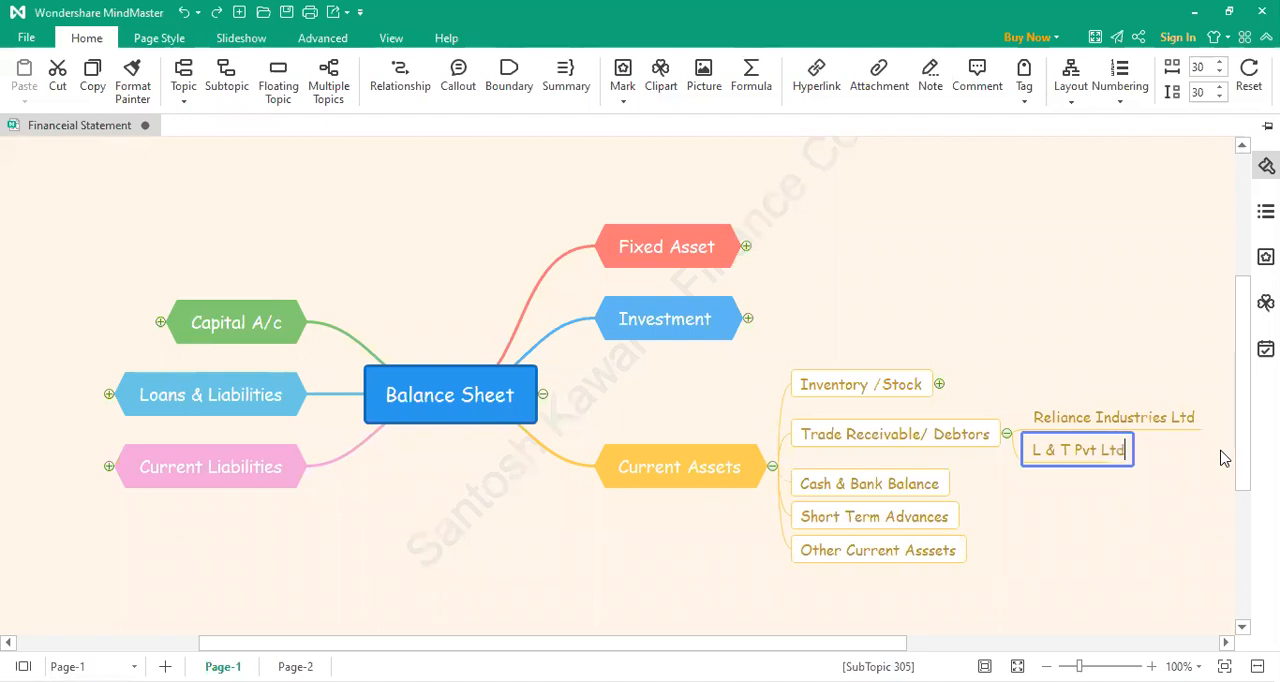
# Step: Add a third subtopic under Trade Receivable/ Debtors reading "Ashok Layland Ltd"
pyautogui.click(998, 445)
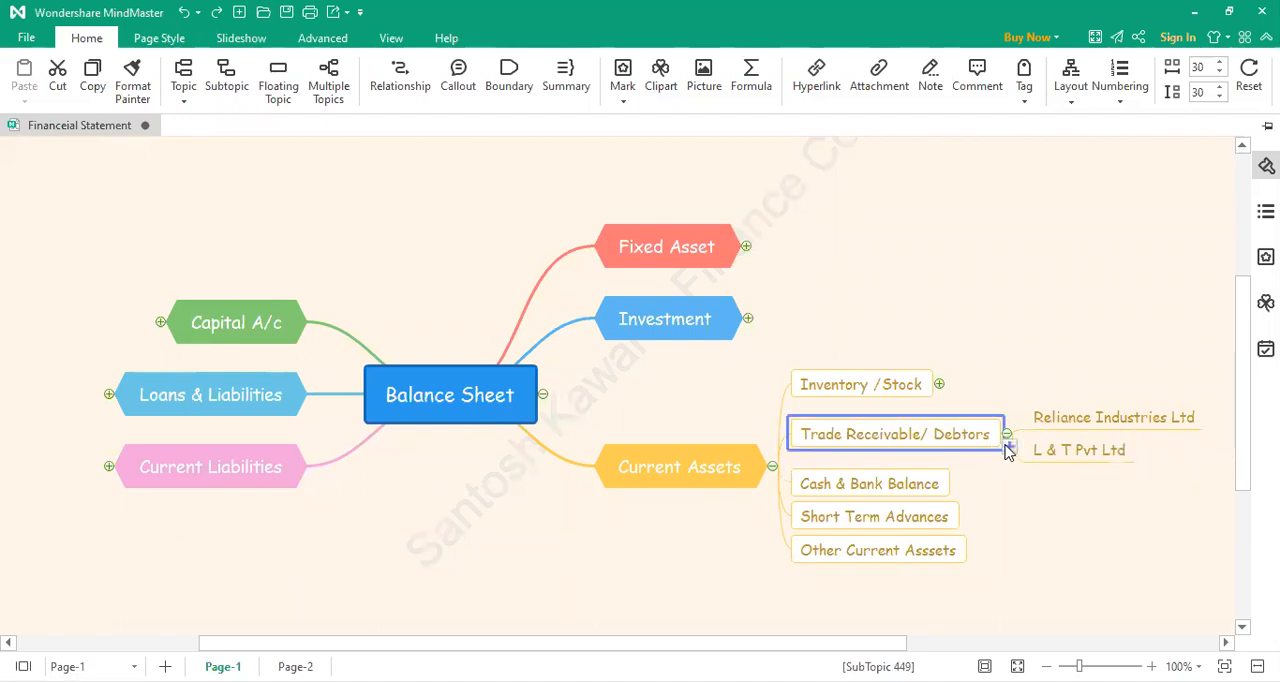
pyautogui.click(1008, 447)
pyautogui.click(1047, 472)
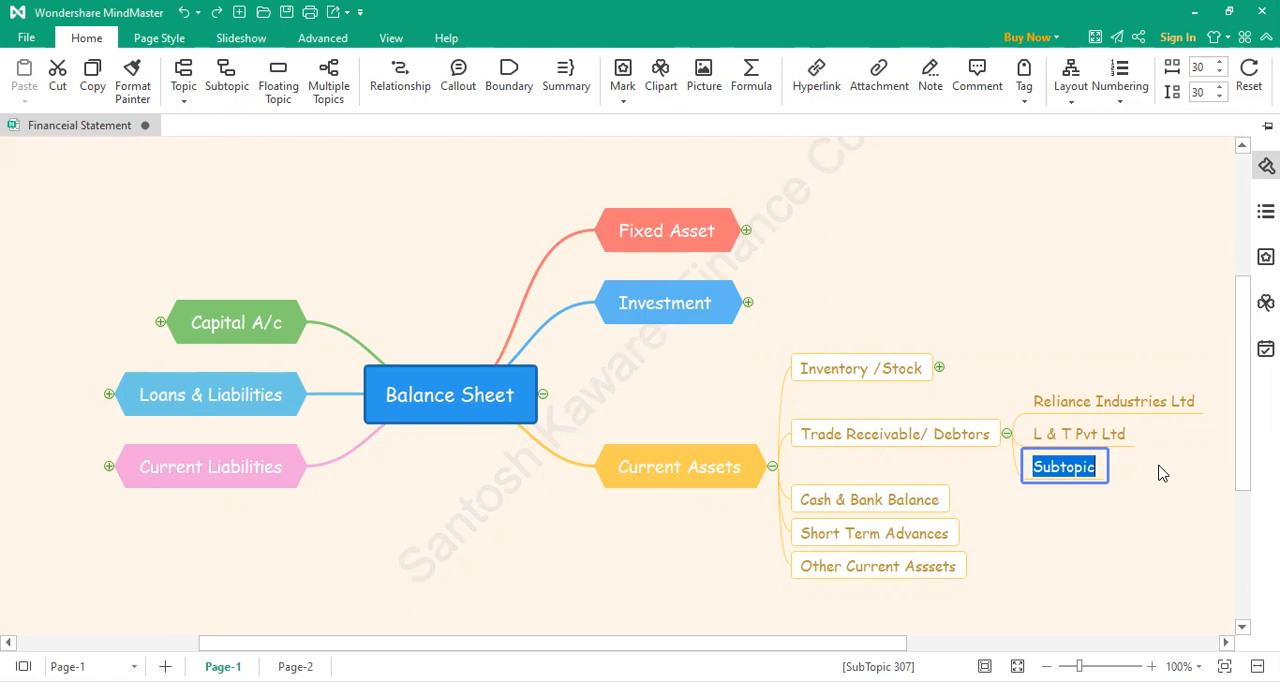
pyautogui.write('As')
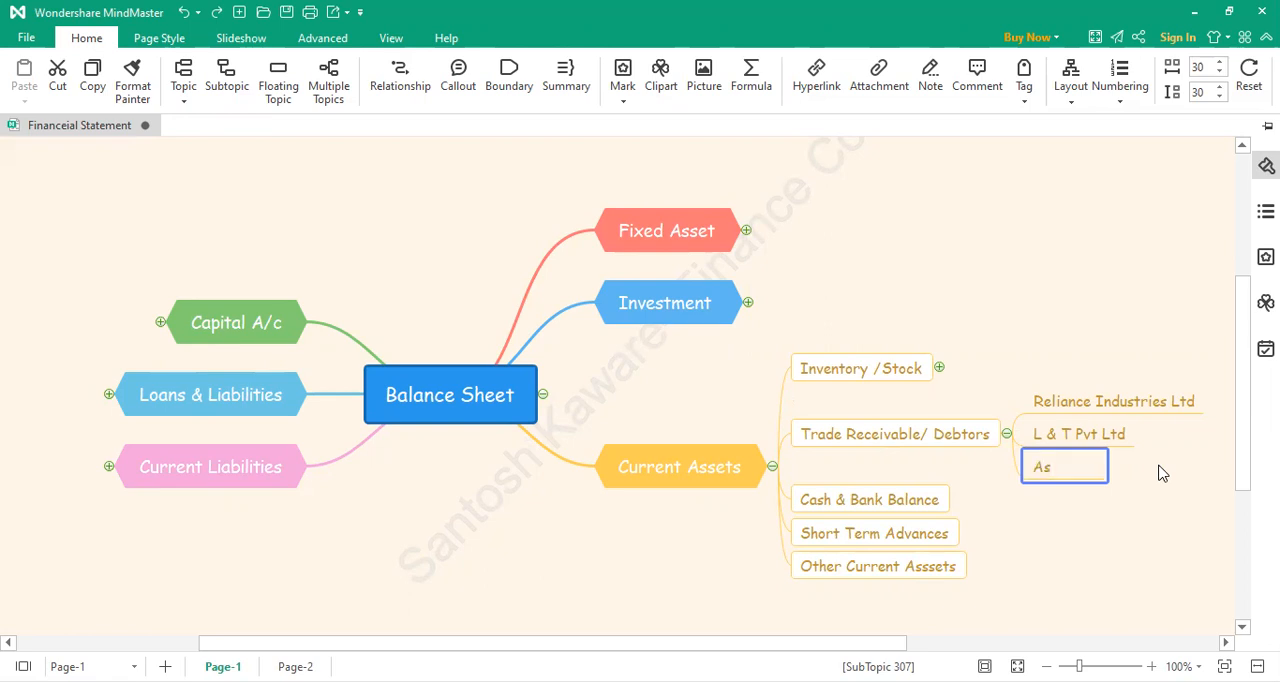
pyautogui.write('hok Layland ')
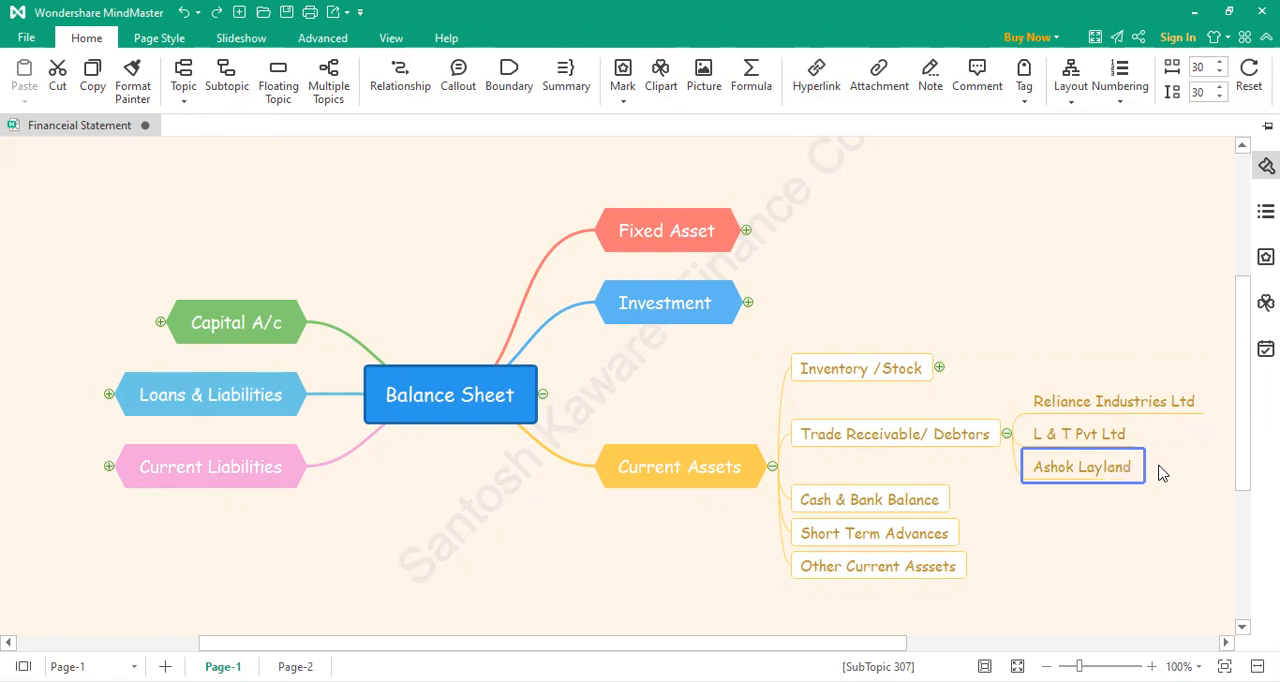
pyautogui.write('Ltd')
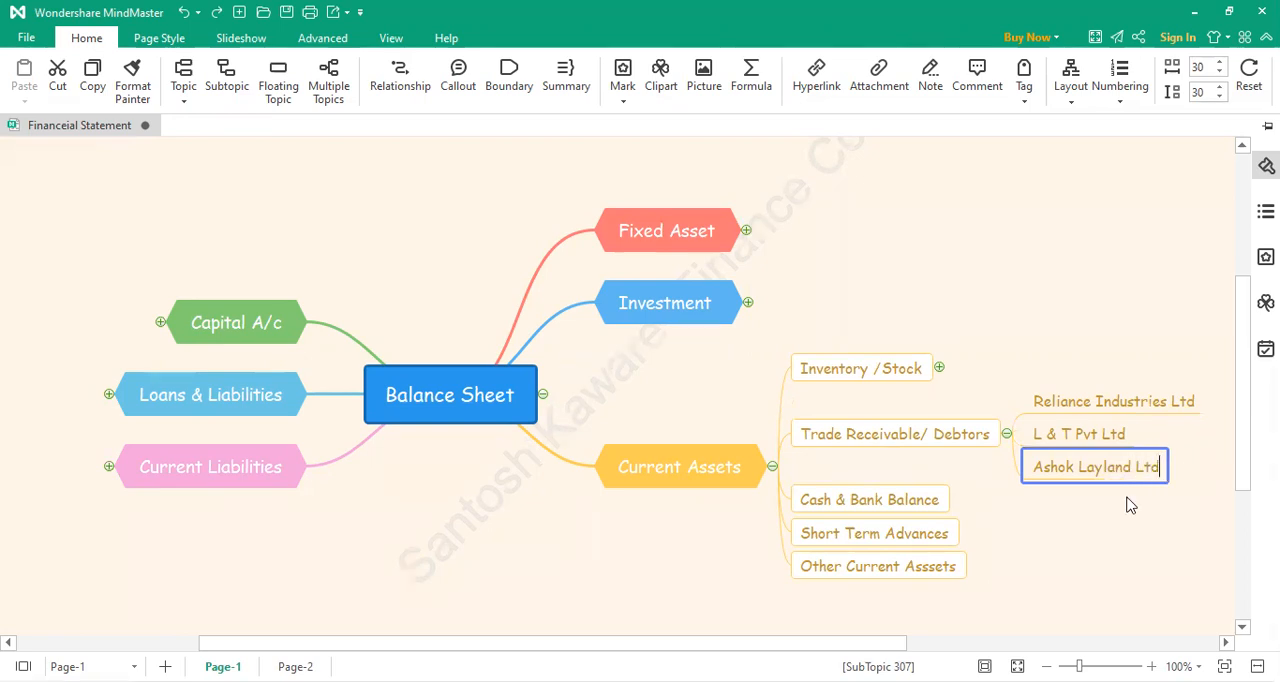
pyautogui.click(1088, 493)
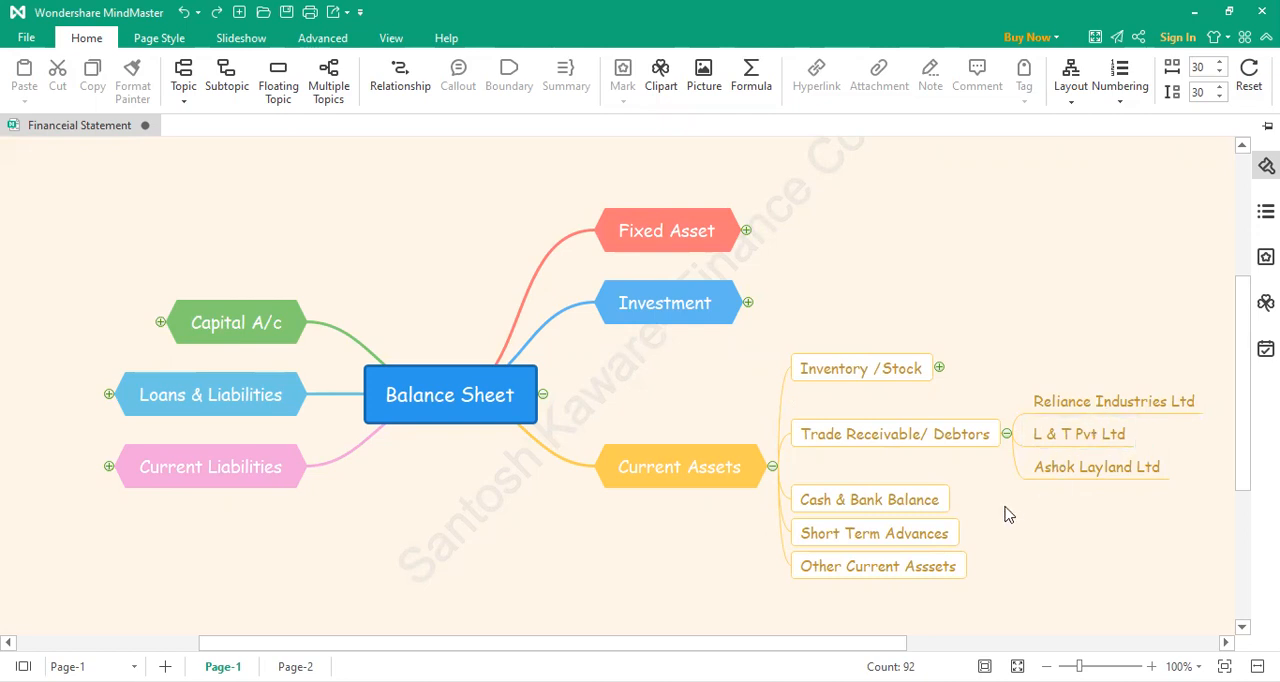
# Step: Collapse the Trade Receivable/ Debtors branch and add a subtopic under Cash & Bank Balance reading "Cash/ Ac"
pyautogui.moveTo(961, 504)
pyautogui.click(1006, 434)
pyautogui.click(958, 479)
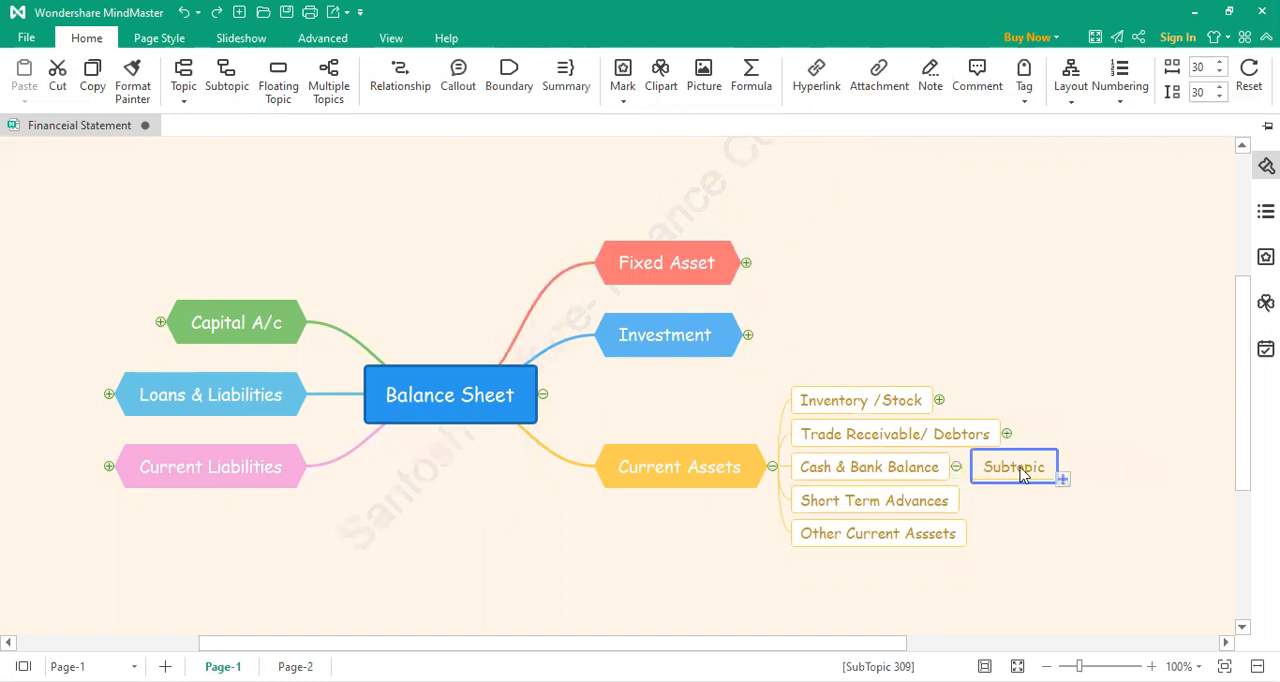
pyautogui.doubleClick(1020, 474)
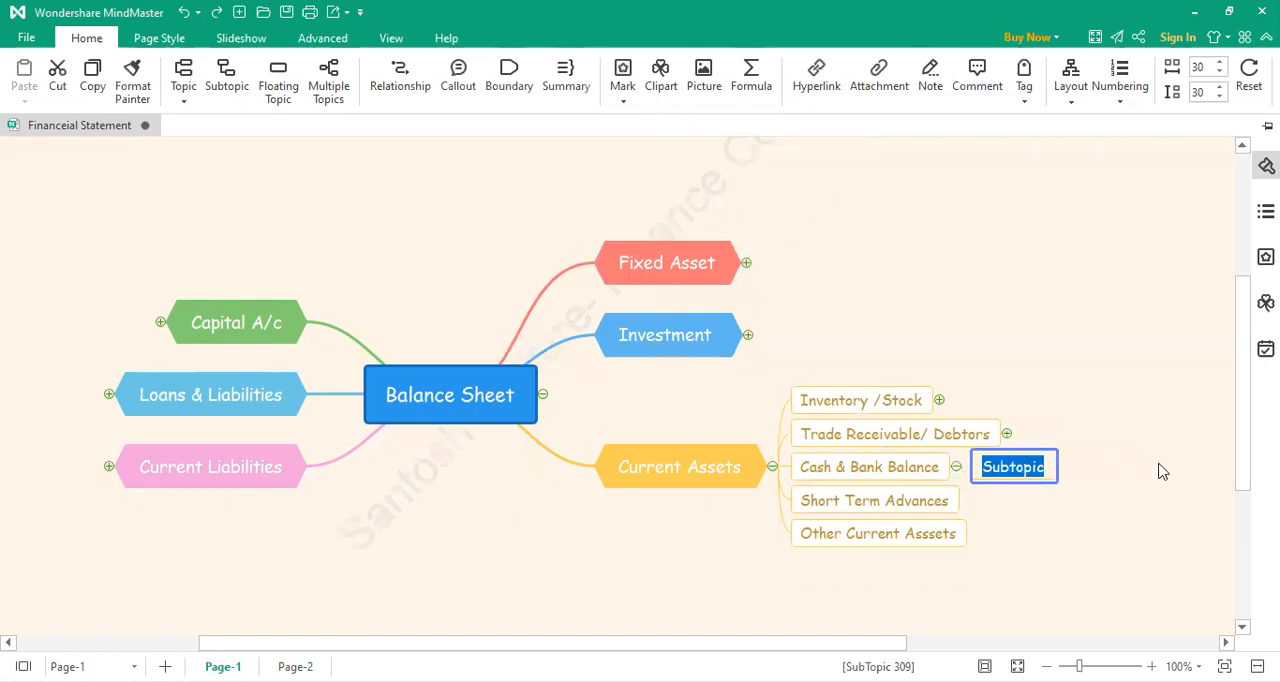
pyautogui.write('CAsh')
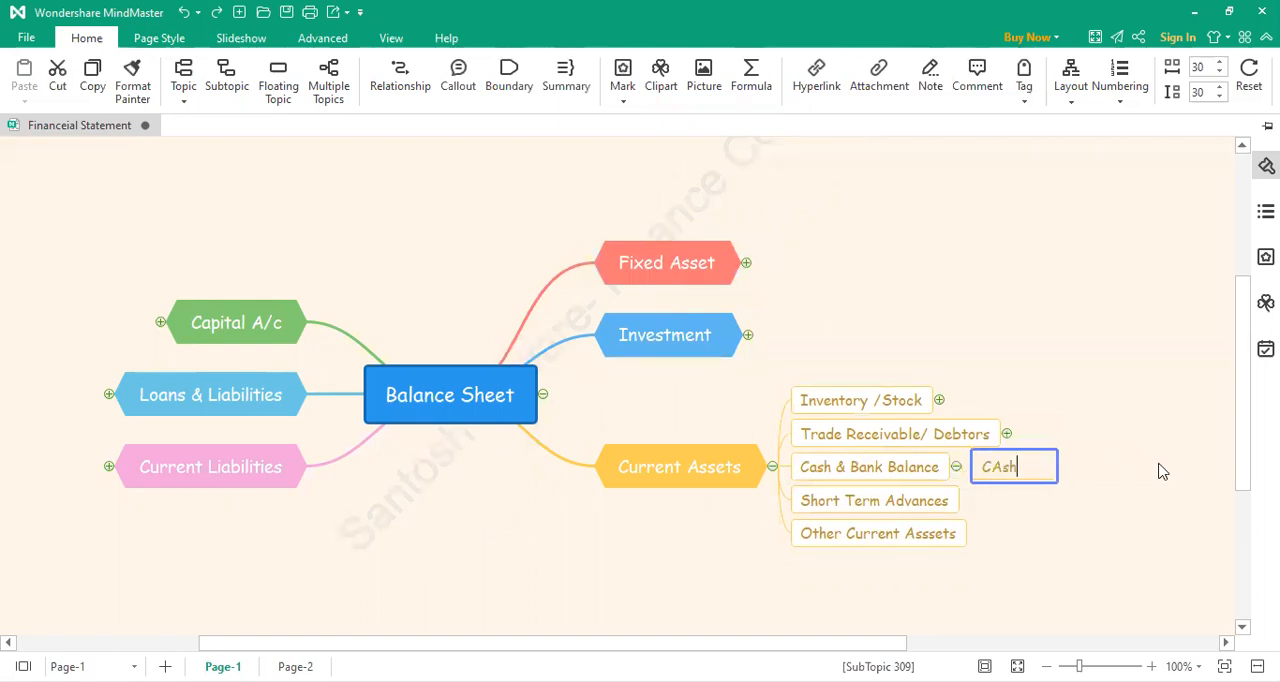
pyautogui.press('BackSpace')
pyautogui.press('BackSpace')
pyautogui.press('BackSpace')
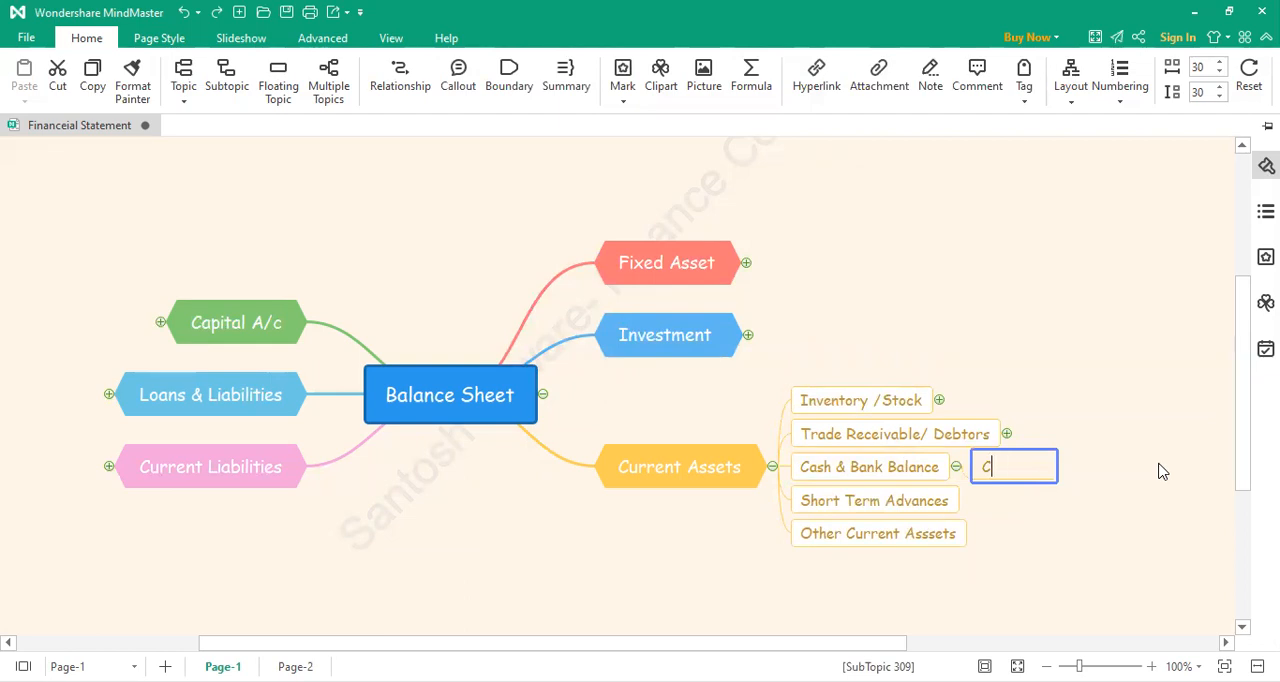
pyautogui.write('ash/ Ac')
# Step: Add a second subtopic under Cash & Bank Balance reading "SBI Current A/c" followed by the account's four digits
pyautogui.click(938, 487)
pyautogui.click(946, 477)
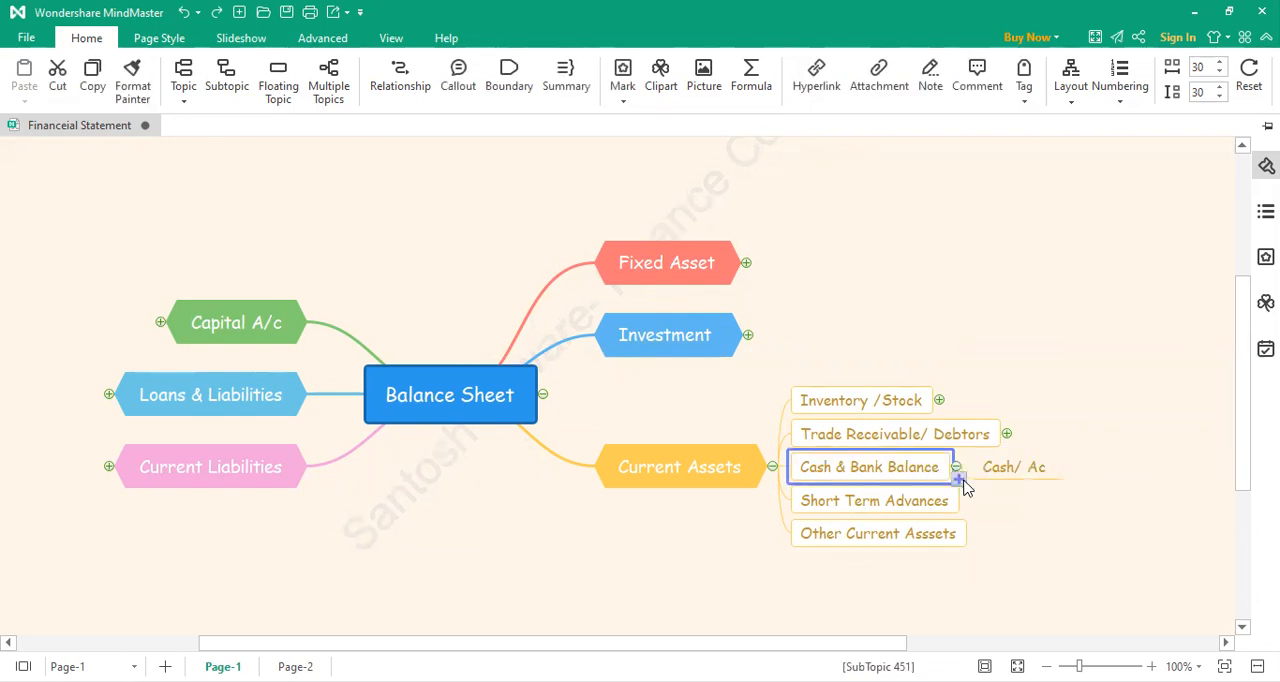
pyautogui.click(958, 480)
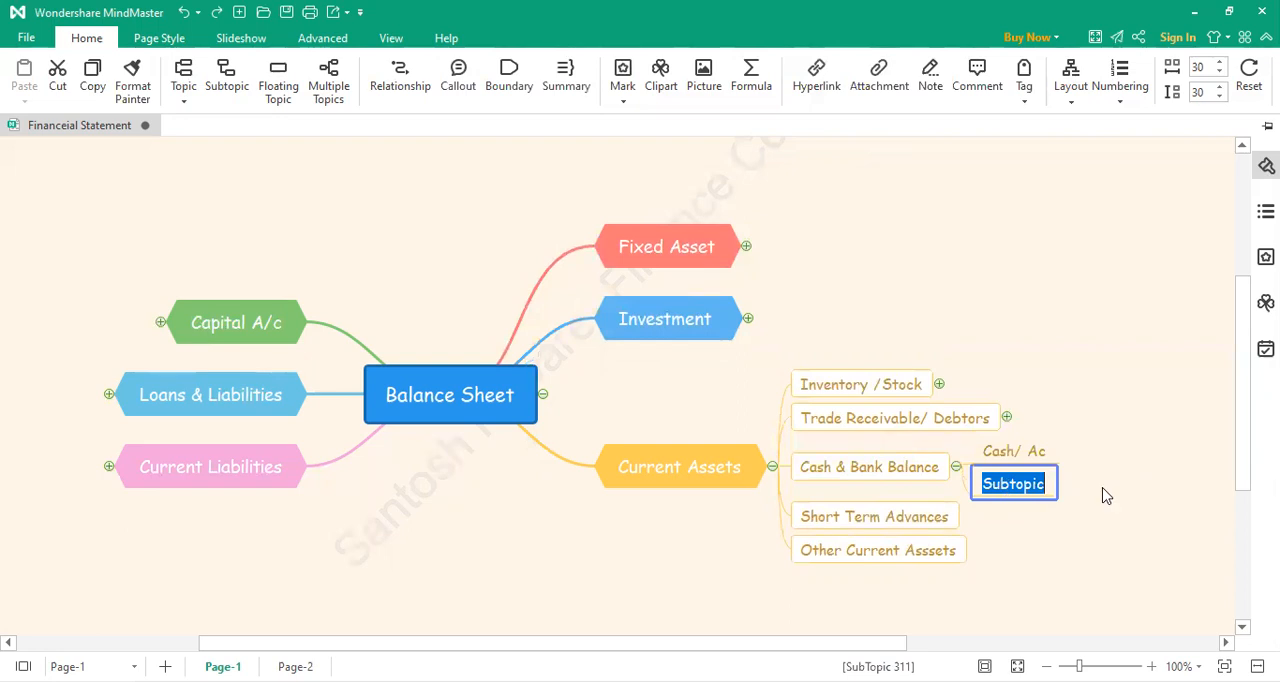
pyautogui.write('BA')
pyautogui.press('BackSpace')
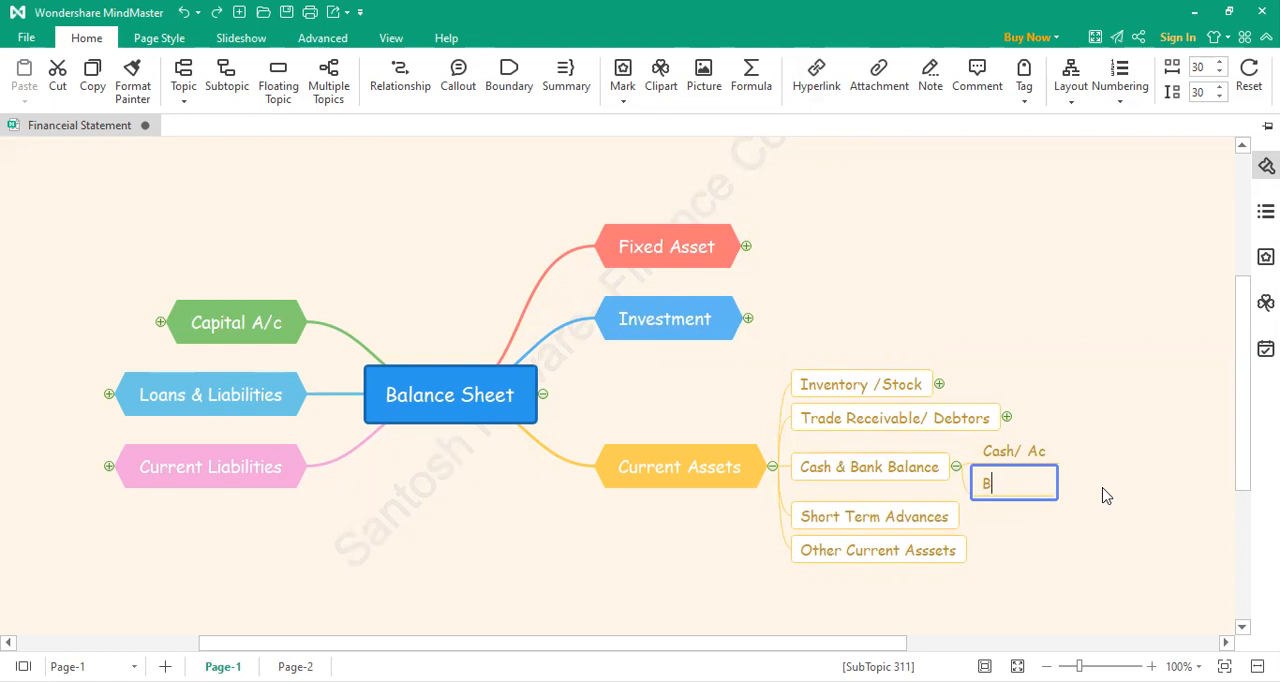
pyautogui.press('BackSpace')
pyautogui.write('SBI Current A/c')
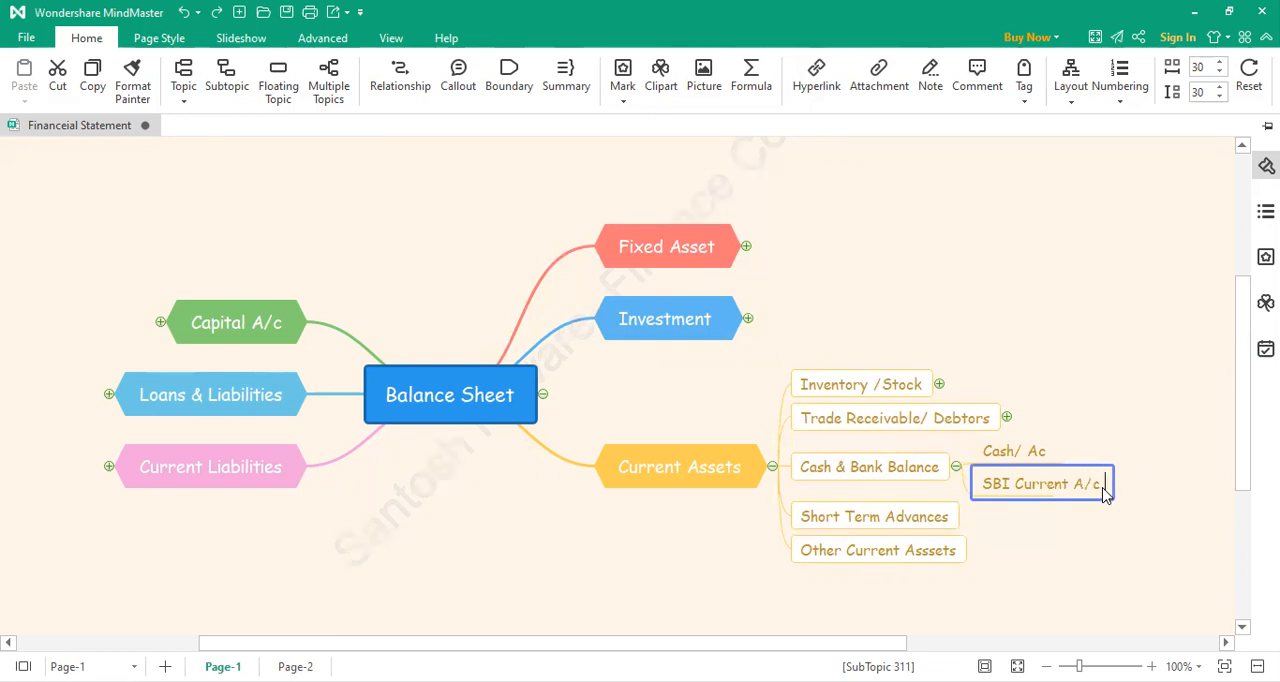
pyautogui.write(' 6547')
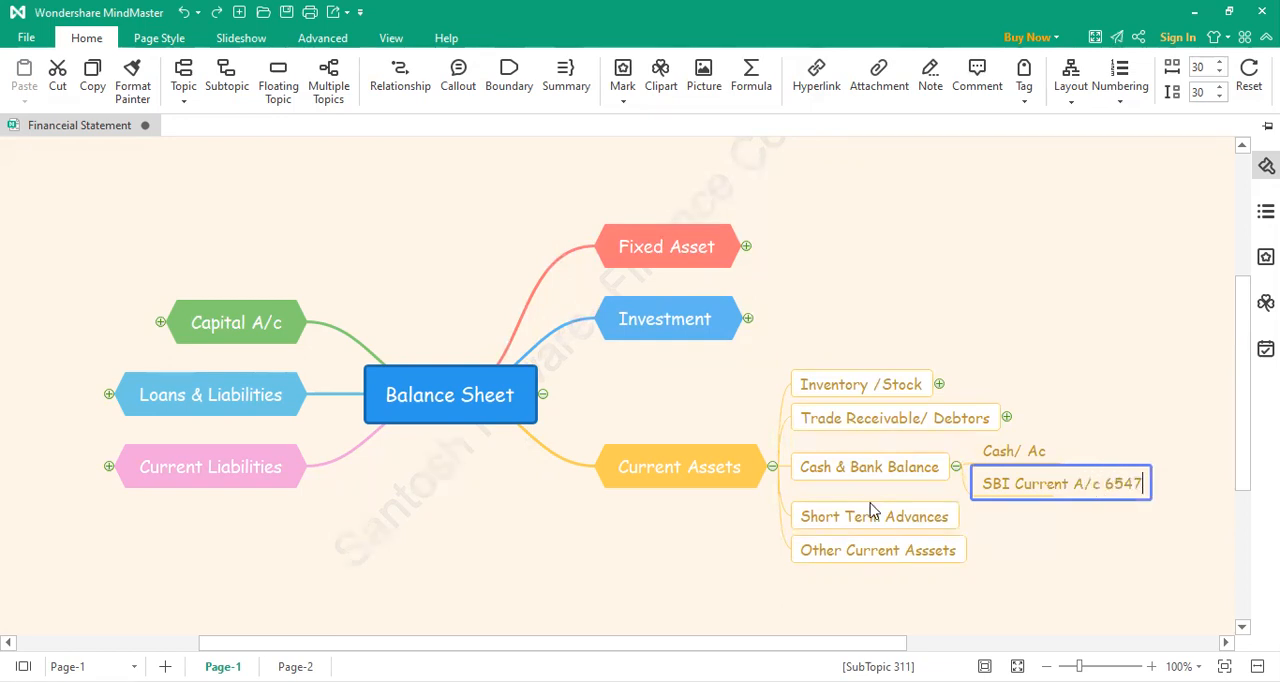
# Step: Add a third subtopic under Cash & Bank Balance reading "Axis Bank Current A/c" followed by the account's four digits
pyautogui.click(932, 472)
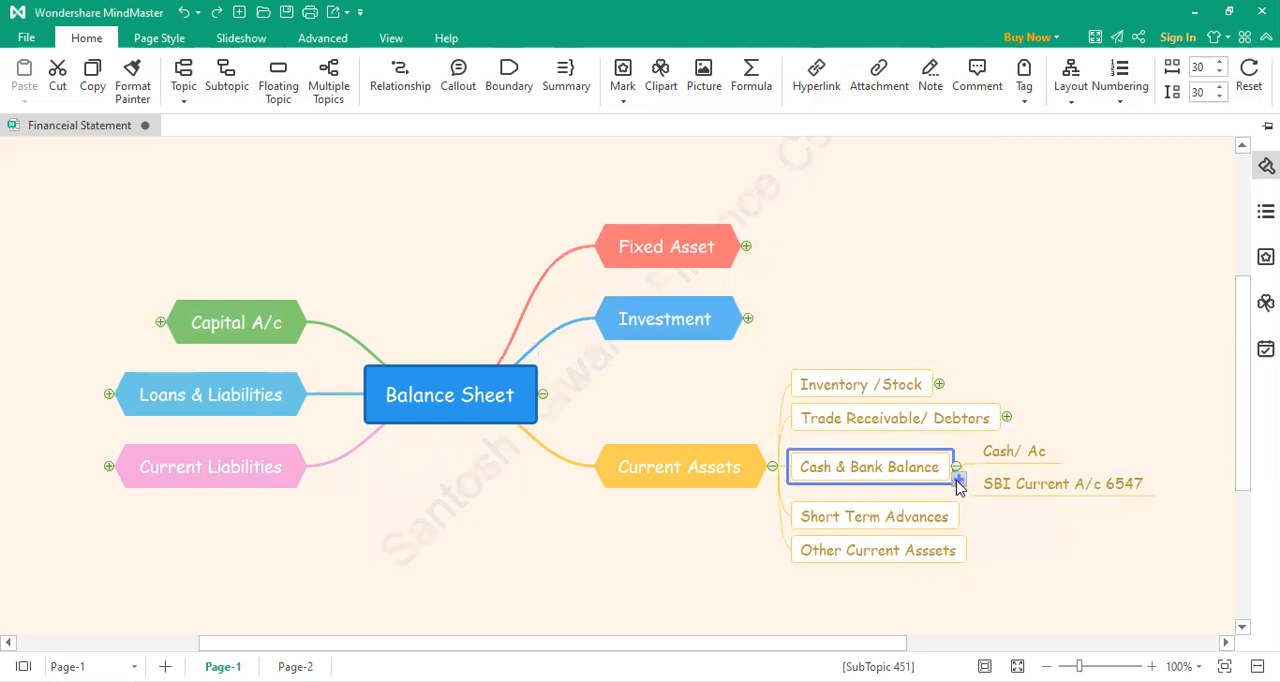
pyautogui.press('Tab')
pyautogui.doubleClick(1040, 498)
pyautogui.write('A')
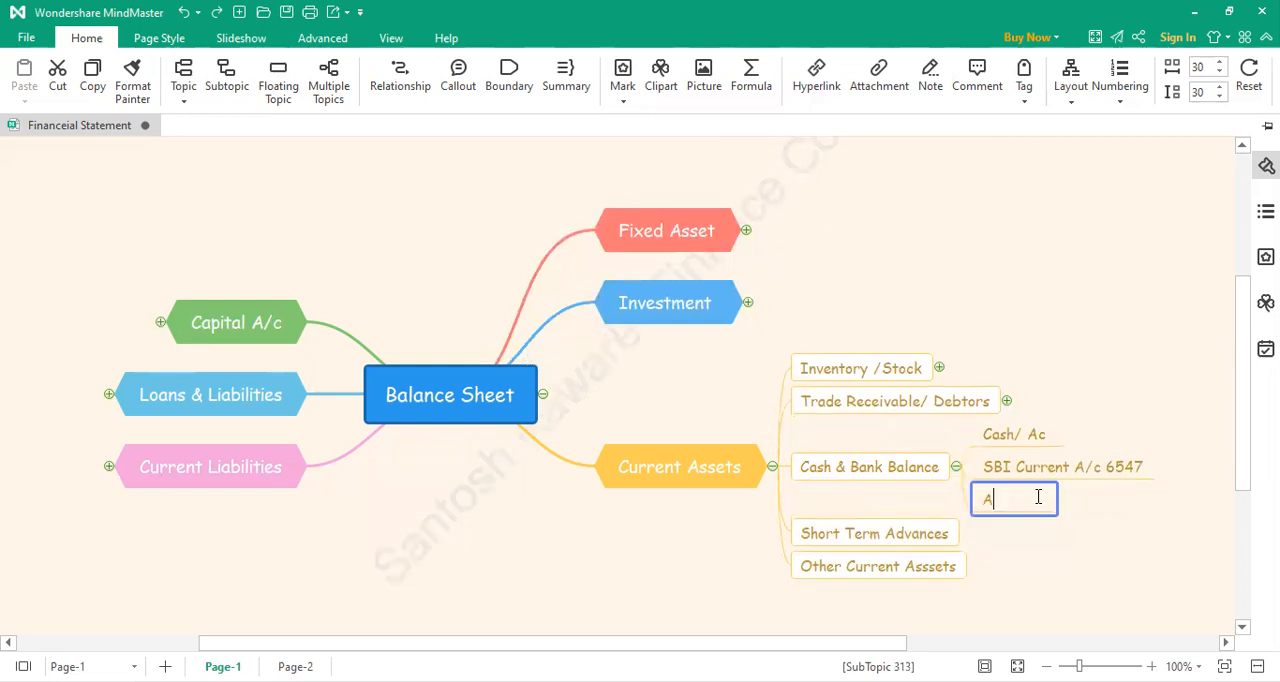
pyautogui.write('xis Bank Cu')
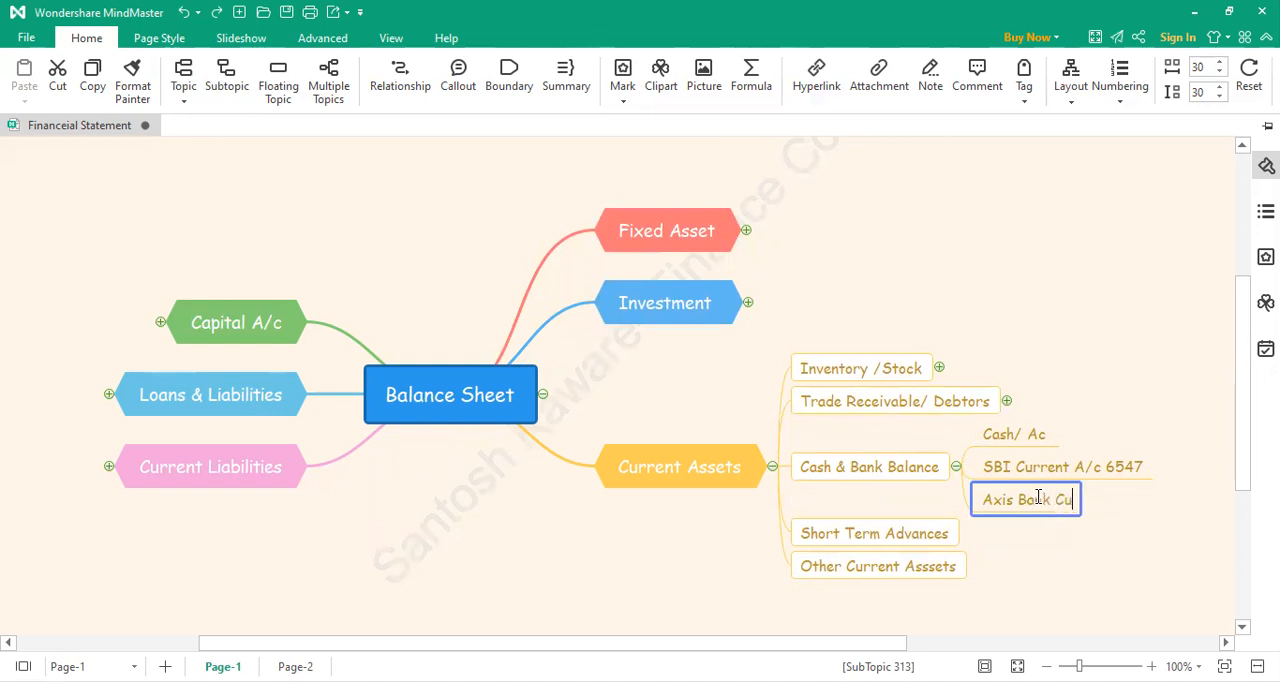
pyautogui.write('rrent A/c ')
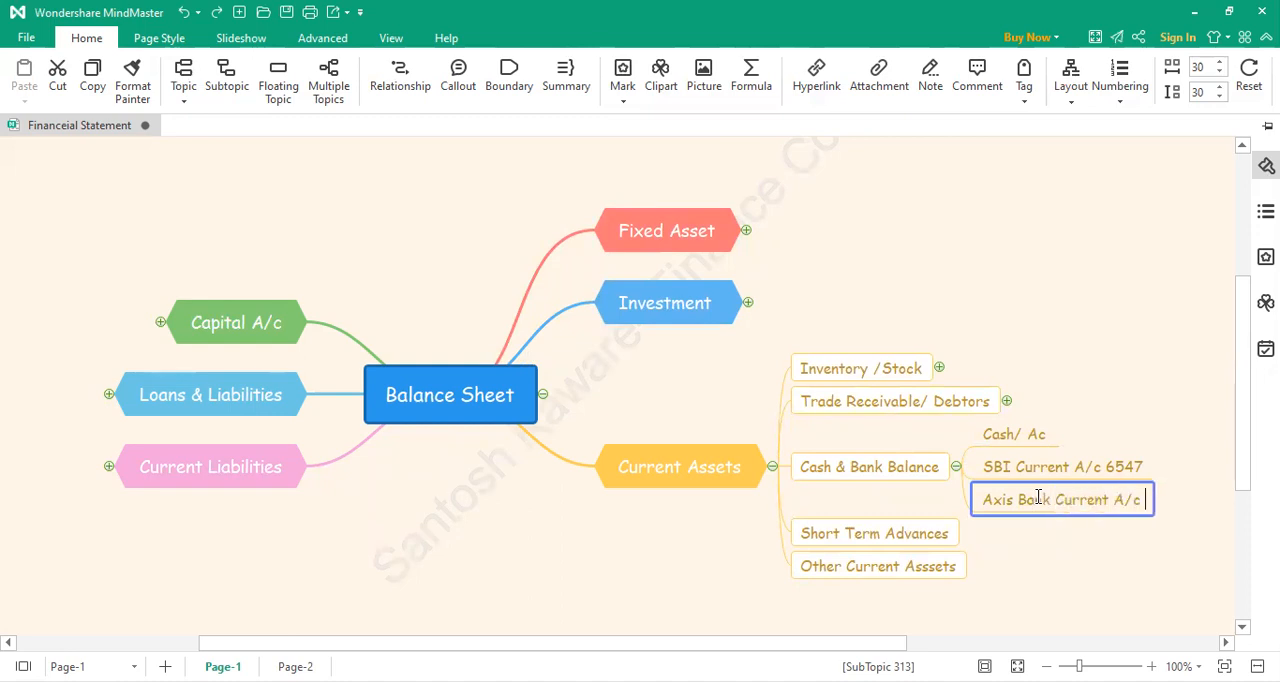
pyautogui.write('1234')
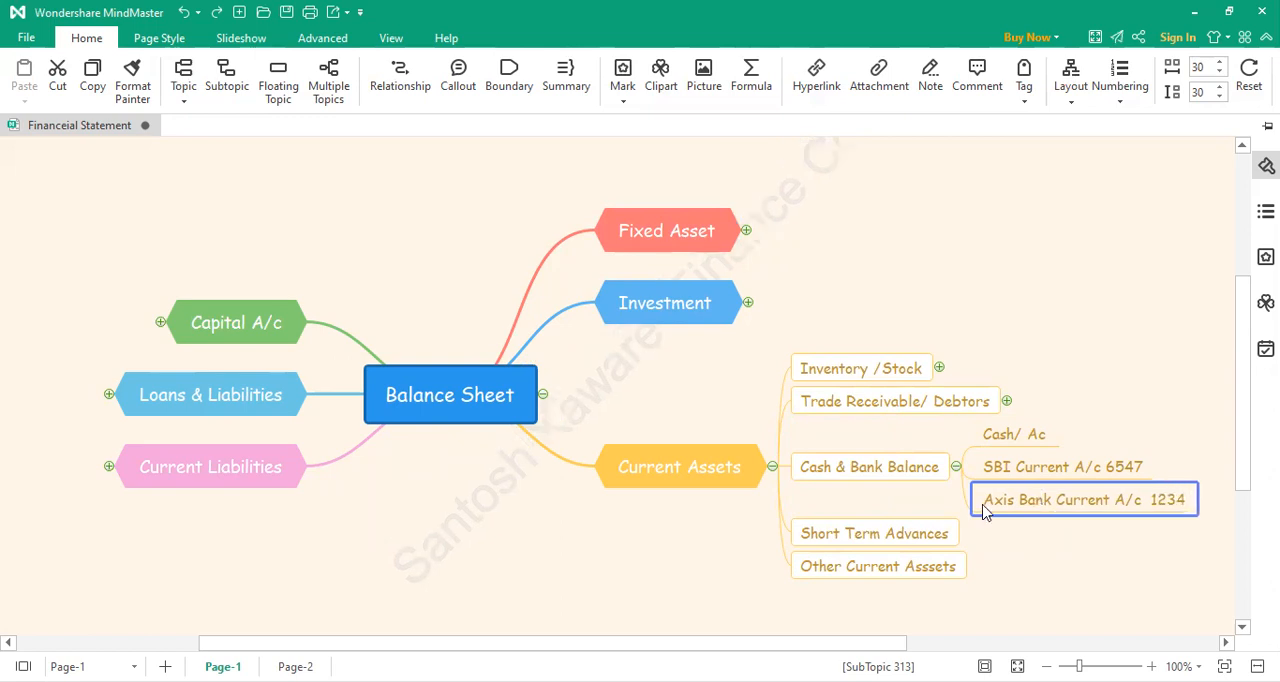
pyautogui.click(1040, 557)
# Step: Add a fourth subtopic under Cash & Bank Balance reading "HDFC Current A/c" followed by the account's four digits
pyautogui.click(958, 480)
pyautogui.doubleClick(1008, 516)
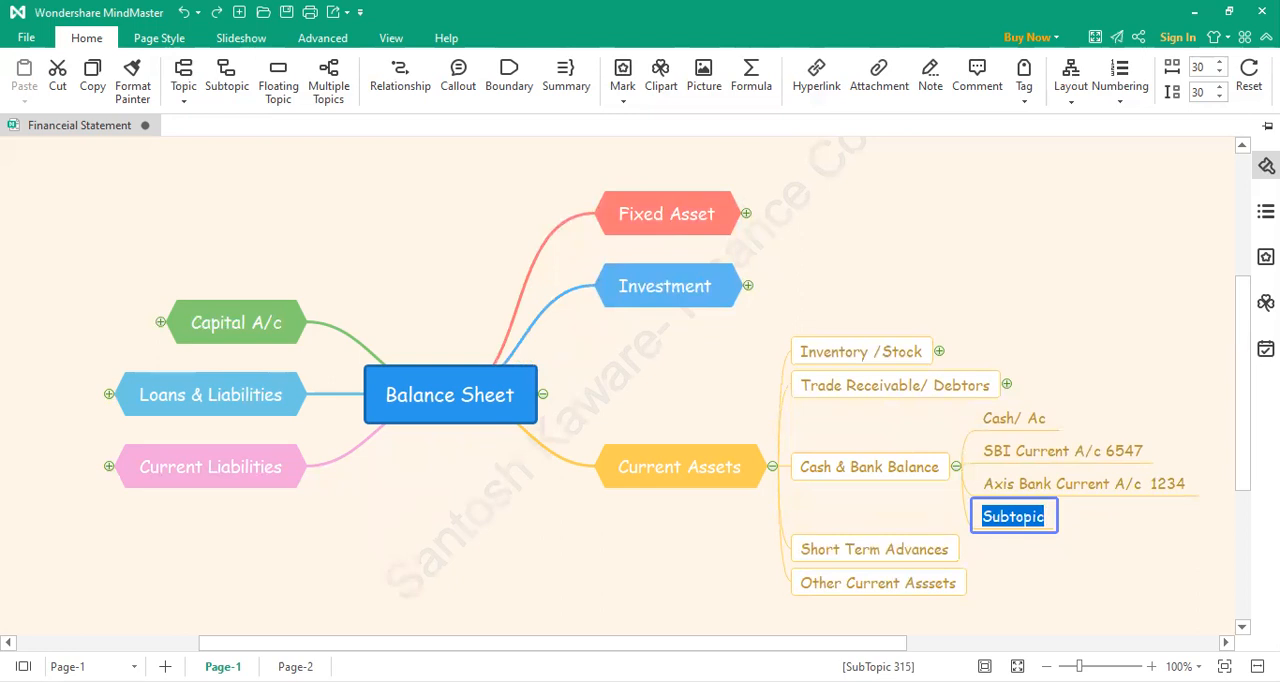
pyautogui.write('HDFC Current A/c ')
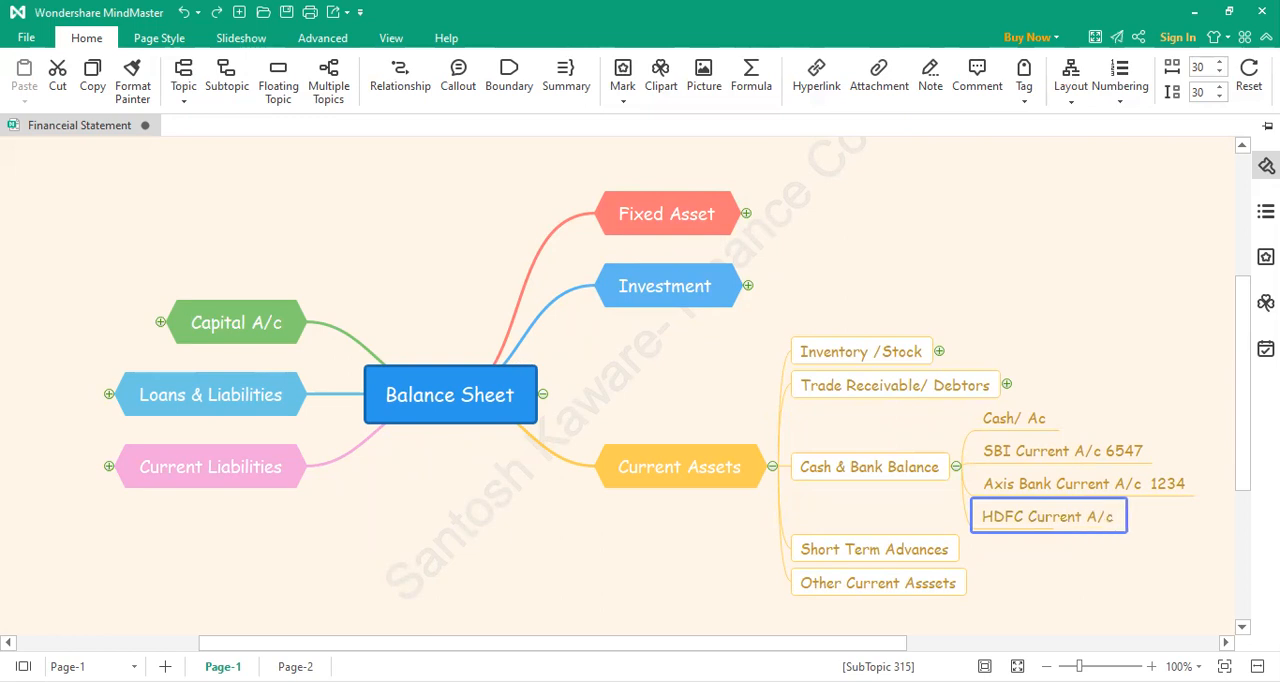
pyautogui.write('6547')
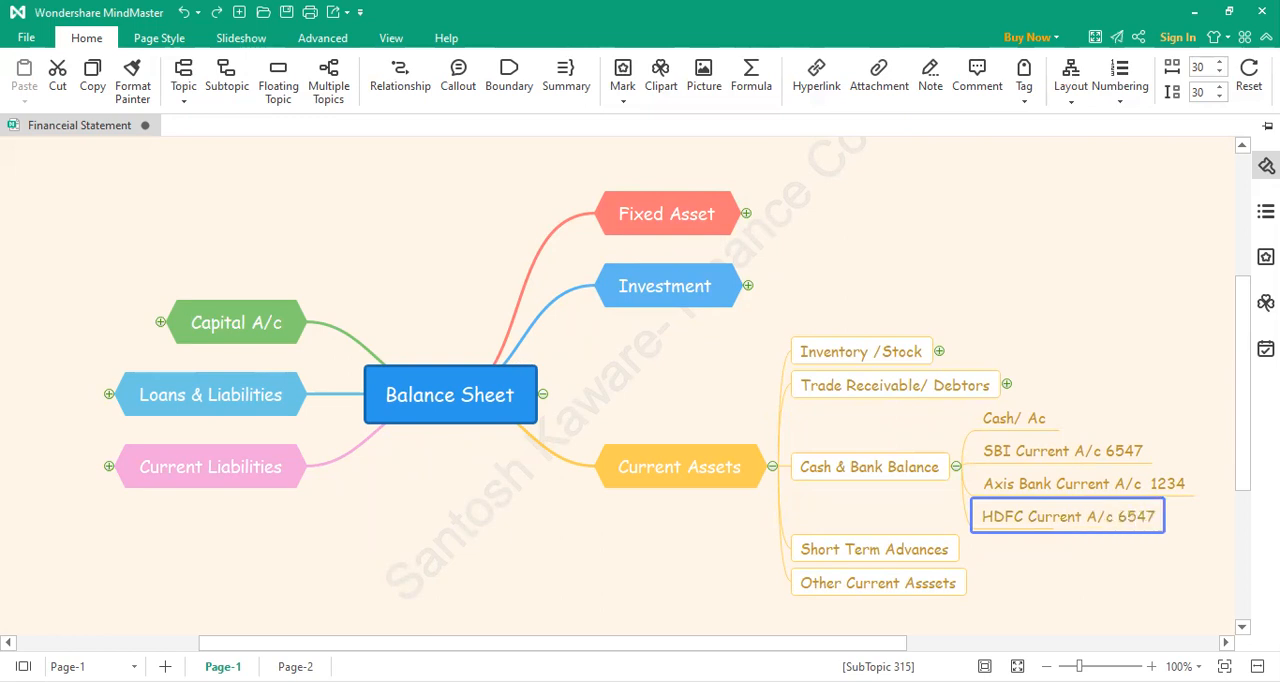
pyautogui.click(1020, 570)
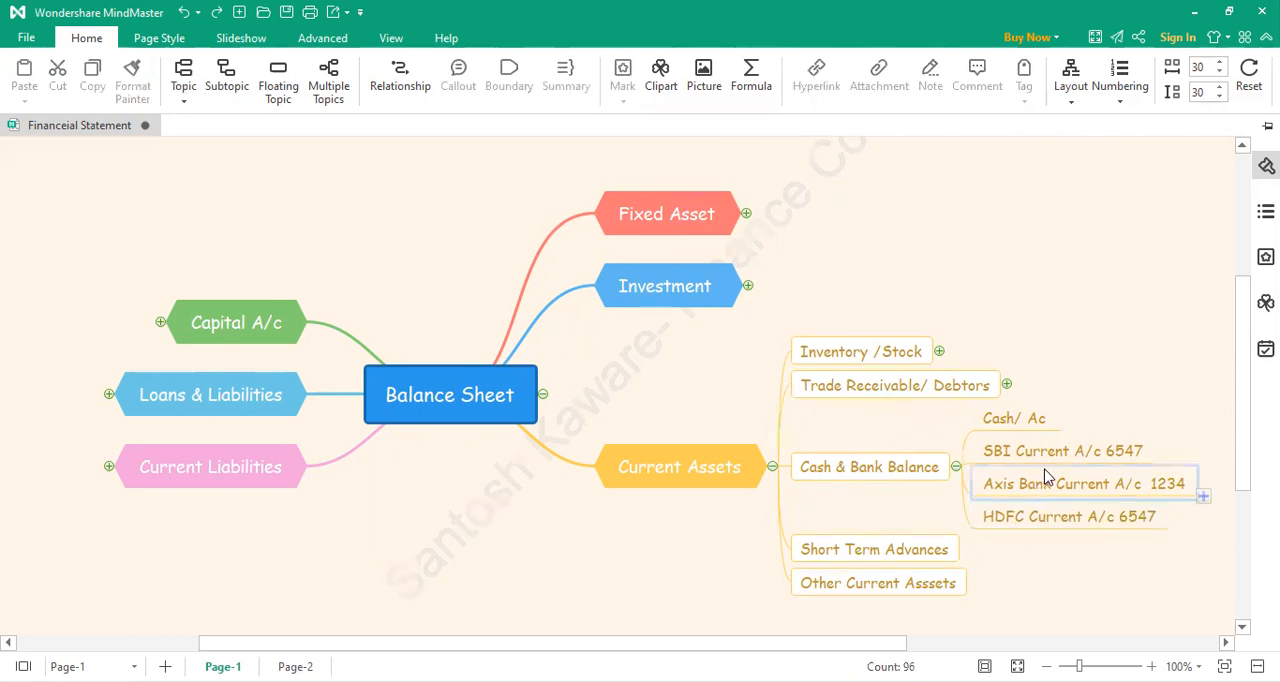
# Step: Collapse the Cash & Bank Balance branch and add a subtopic under Short Term Advances reading "Employee Advance"
pyautogui.click(956, 468)
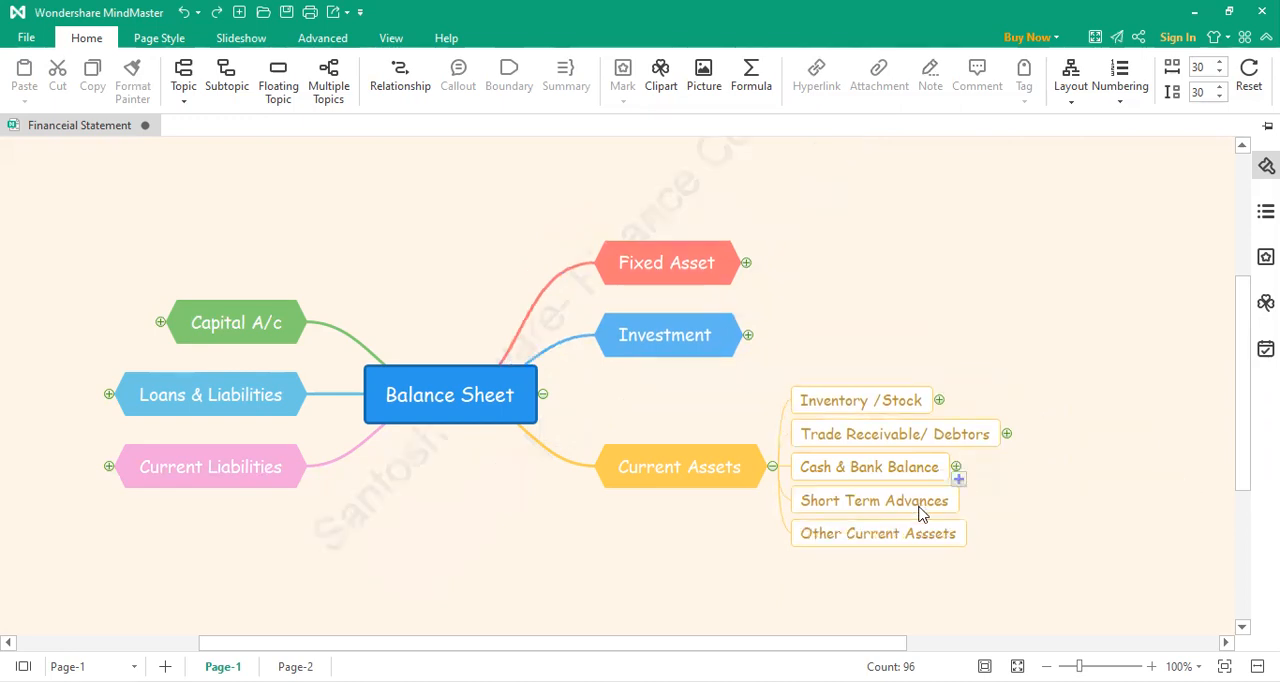
pyautogui.click(968, 514)
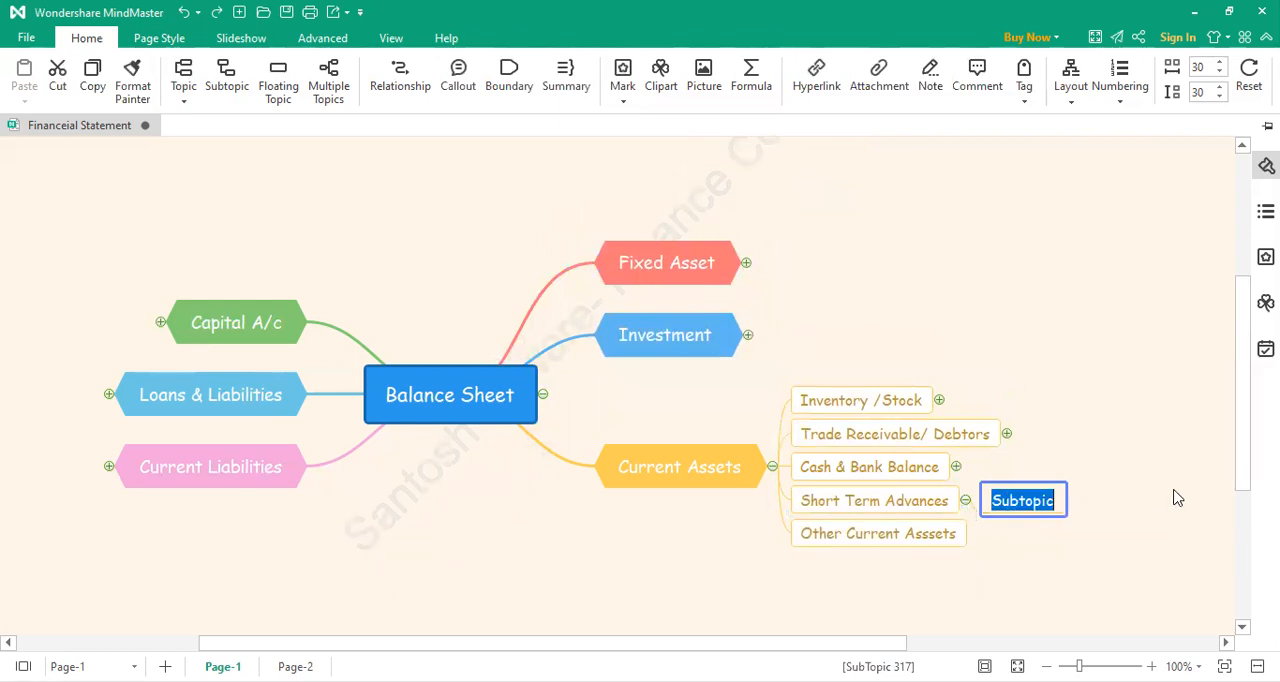
pyautogui.write('Empl')
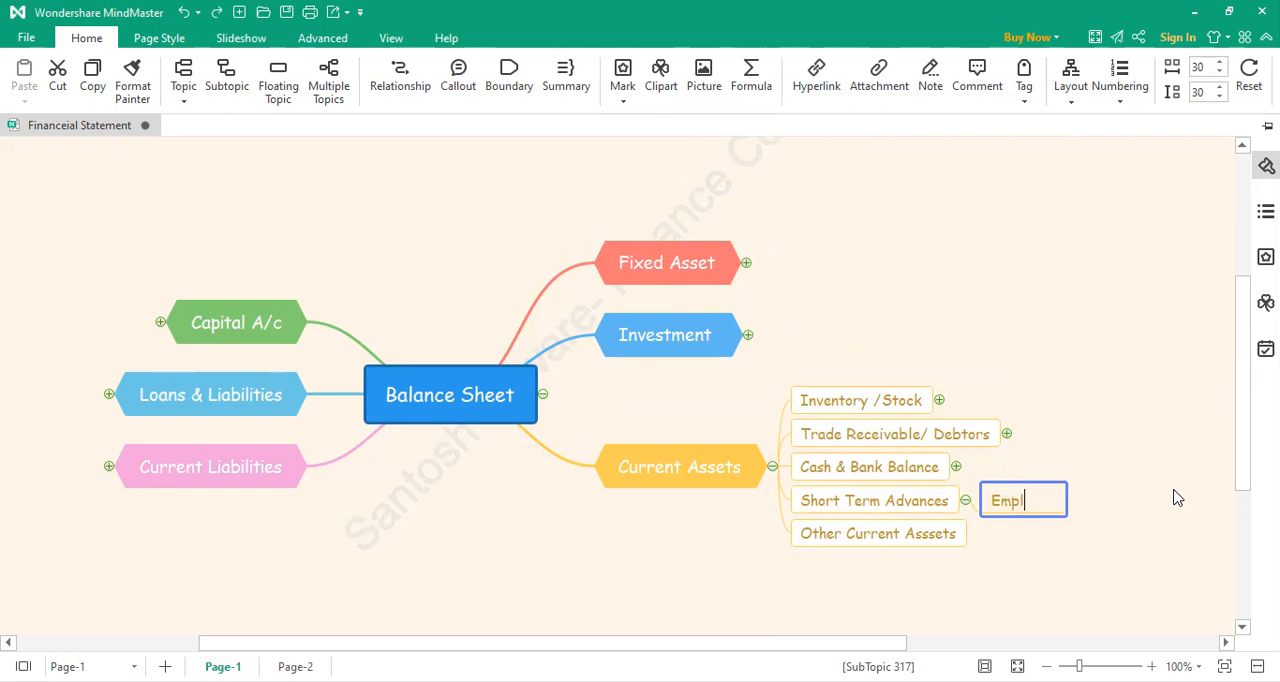
pyautogui.press('BackSpace')
pyautogui.press('BackSpace')
pyautogui.press('BackSpace')
pyautogui.press('BackSpace')
pyautogui.write('Employee Advance')
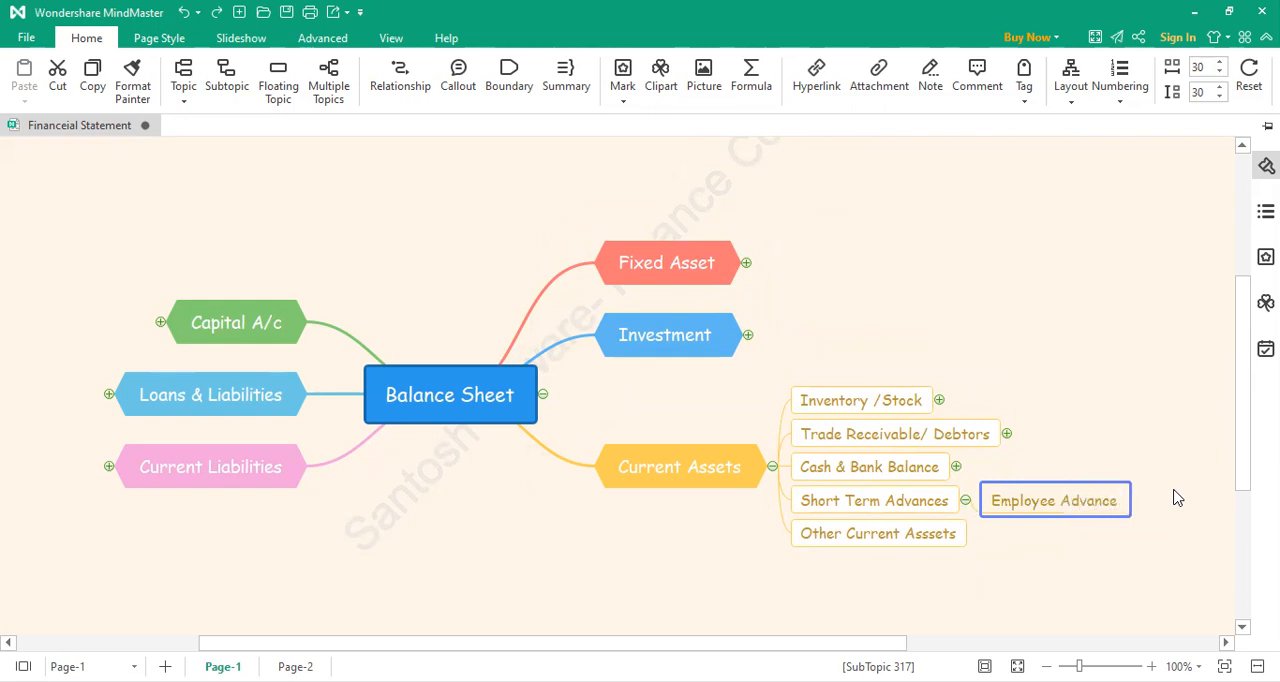
pyautogui.click(1137, 550)
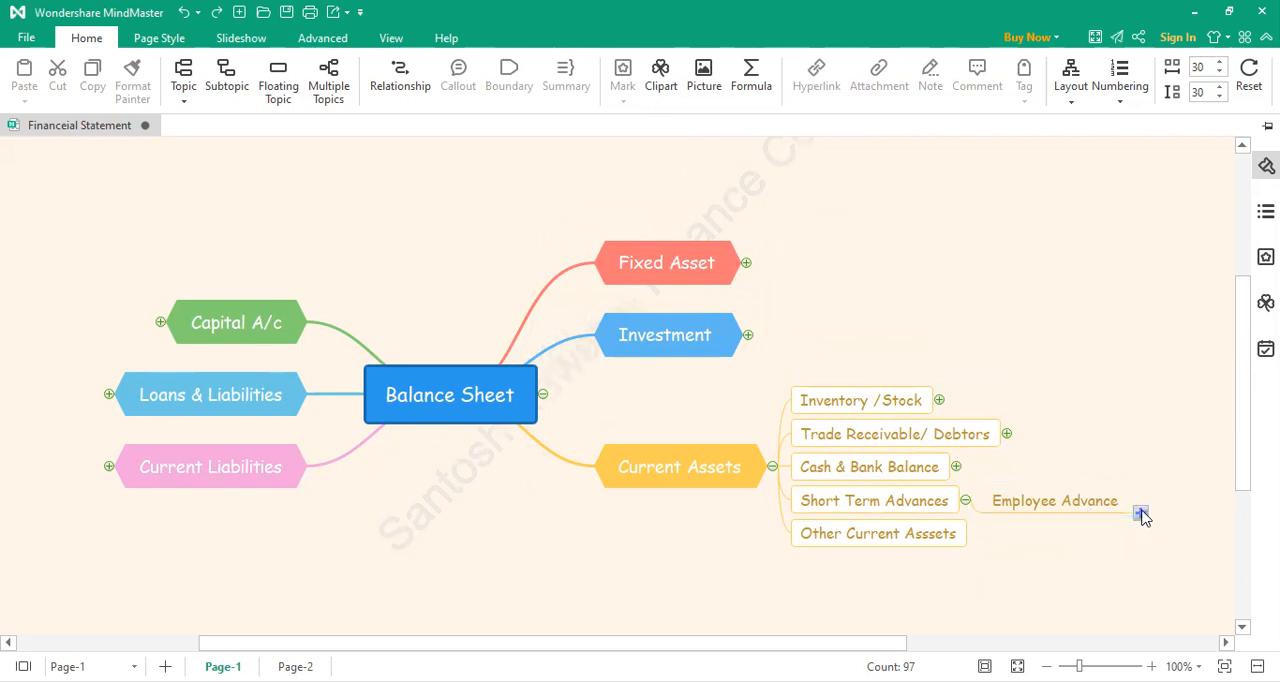
# Step: Add a subtopic under Employee Advance and begin its label with "Mr" and the employee's initial
pyautogui.click(1140, 513)
pyautogui.doubleClick(1158, 506)
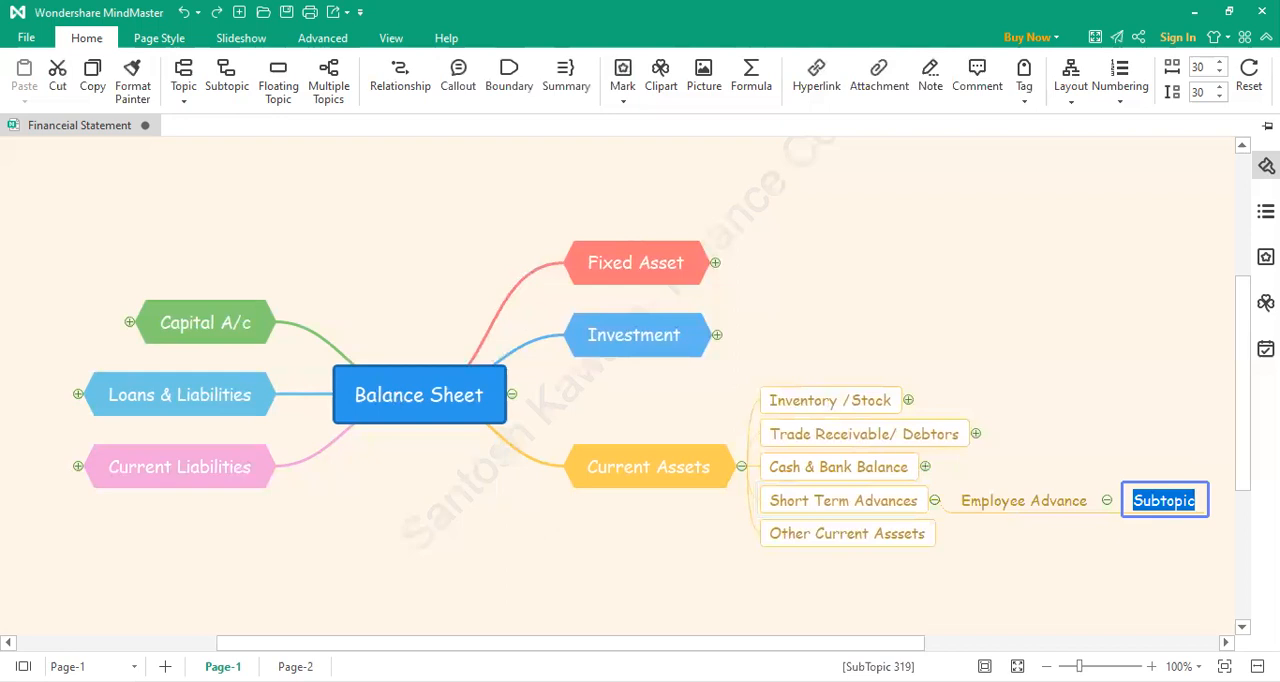
pyautogui.write('M P')
pyautogui.click(1152, 500)
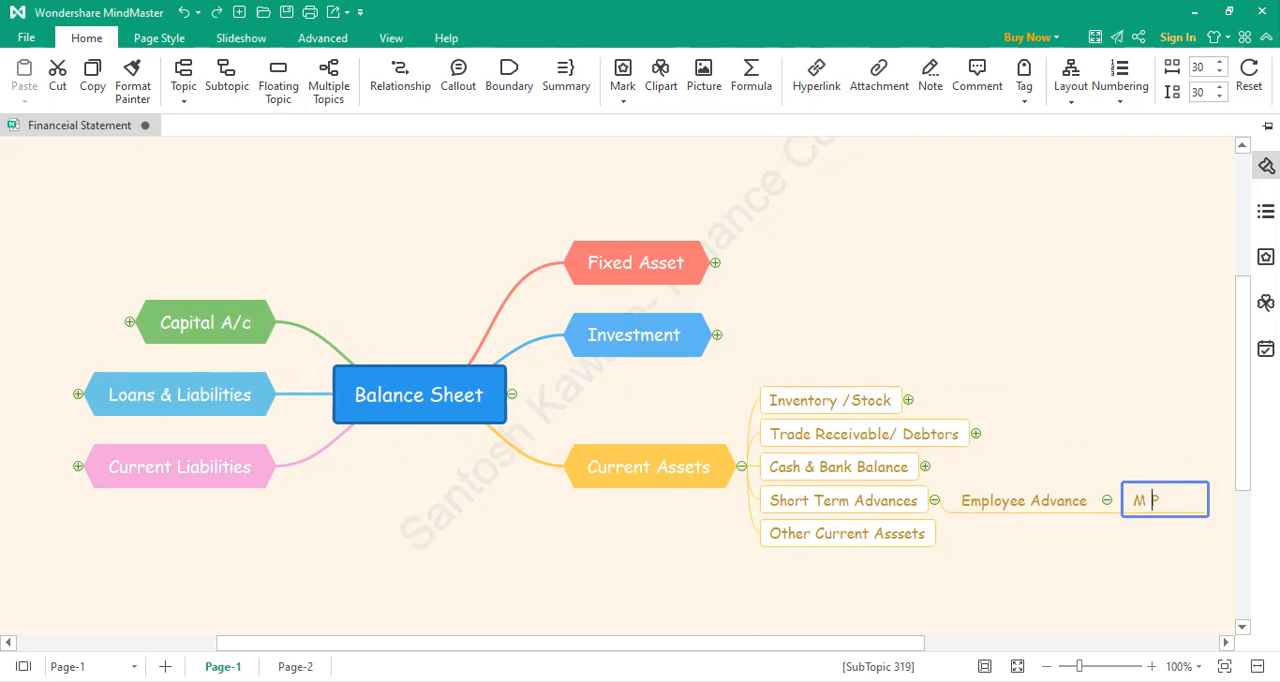
pyautogui.write('r')
# Step: Complete the new Employee Advance subtopic's label as "Advance Mr" followed by the employee's first name
pyautogui.click(1084, 506)
pyautogui.click(1152, 502)
pyautogui.click(1136, 500)
pyautogui.click(1136, 500)
pyautogui.write('Ad')
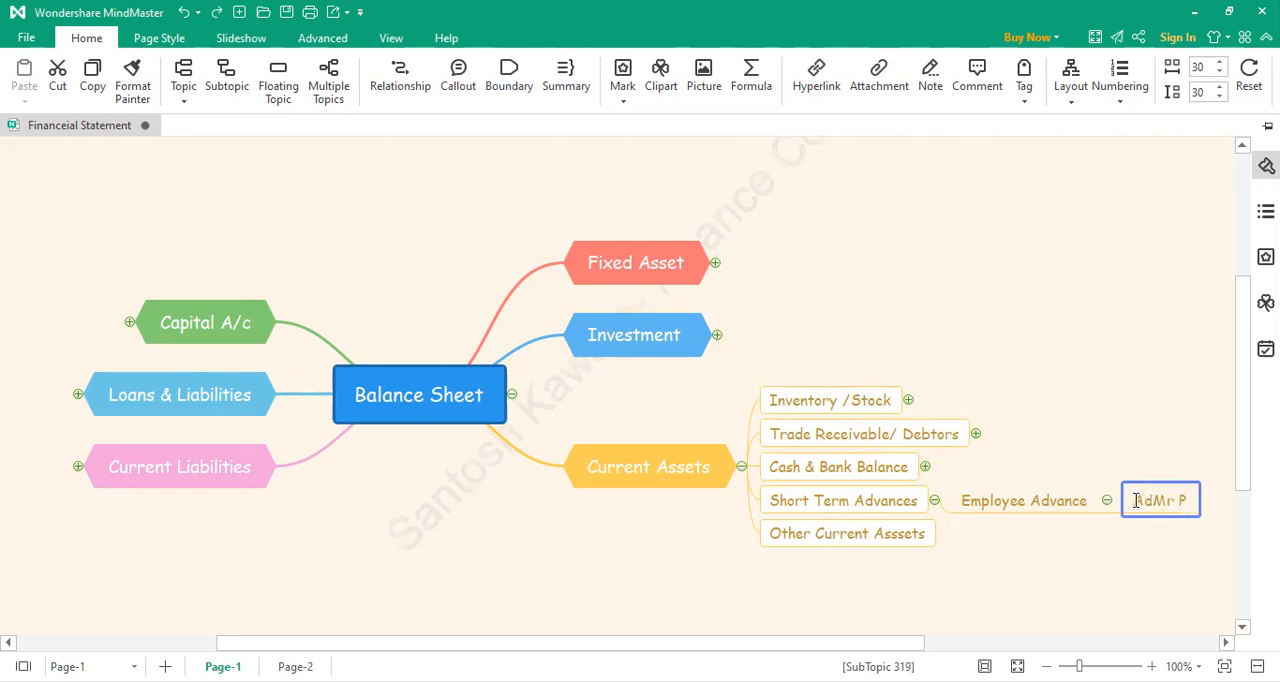
pyautogui.write('vance')
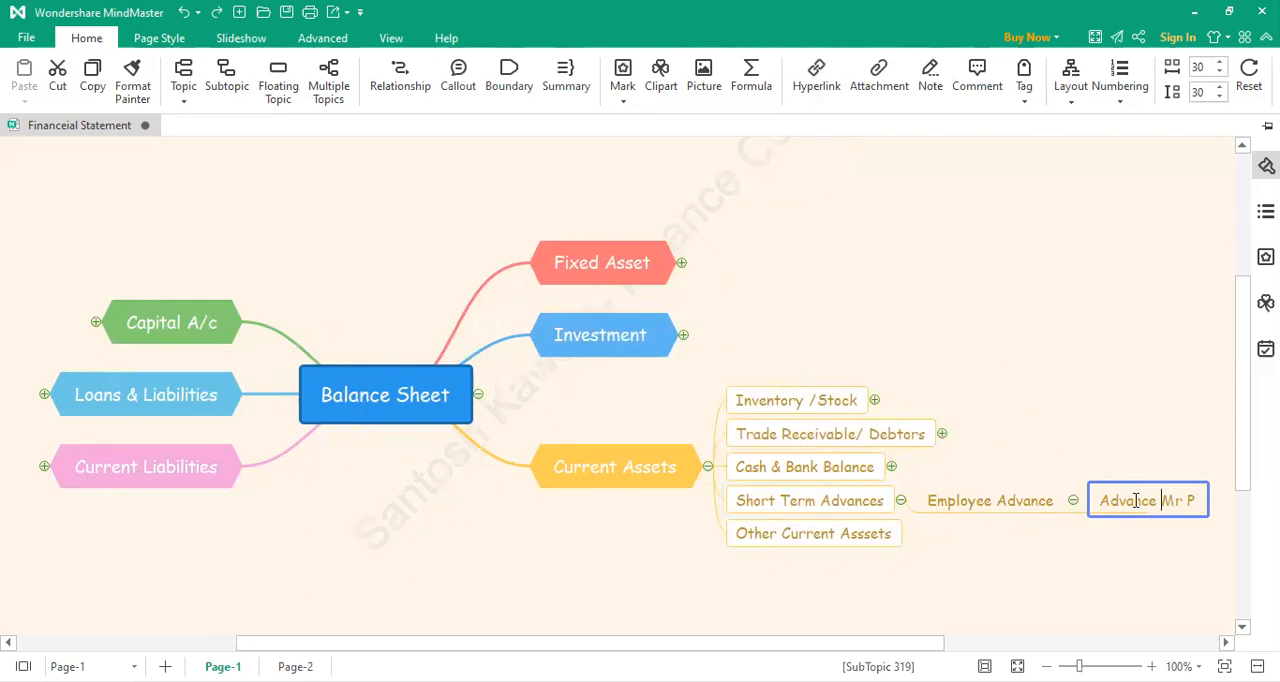
pyautogui.click(1200, 503)
pyautogui.write('ra')
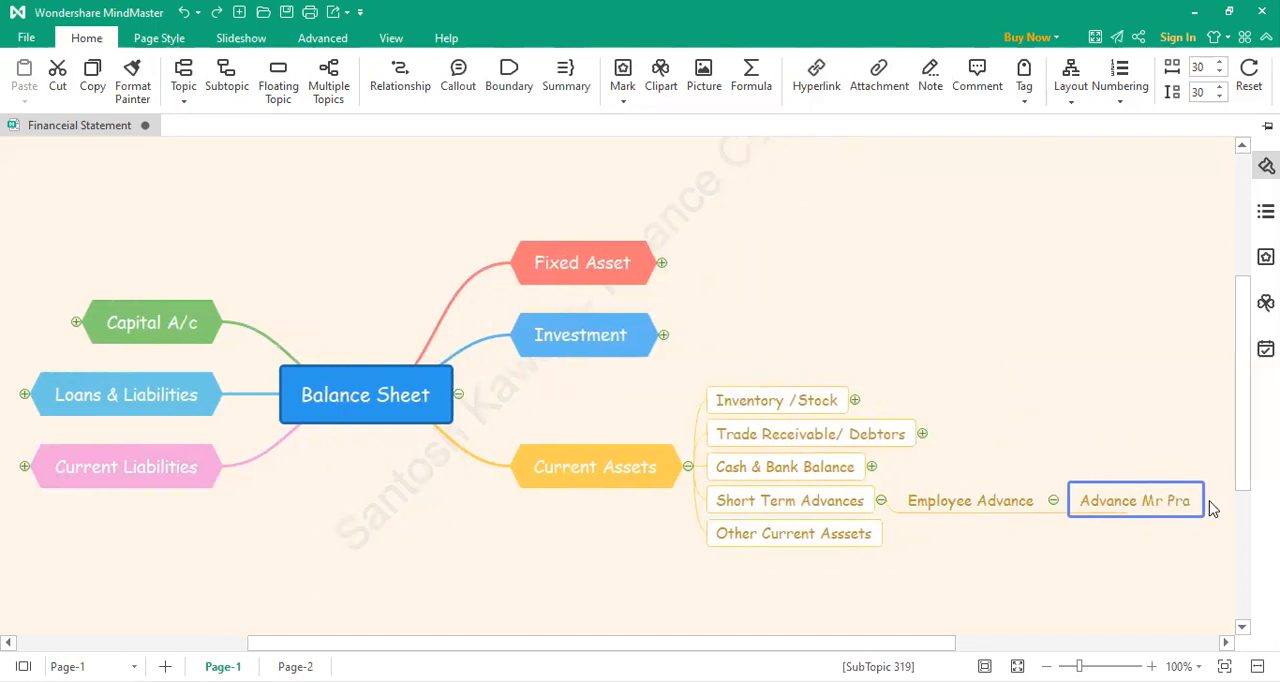
pyautogui.write('vin')
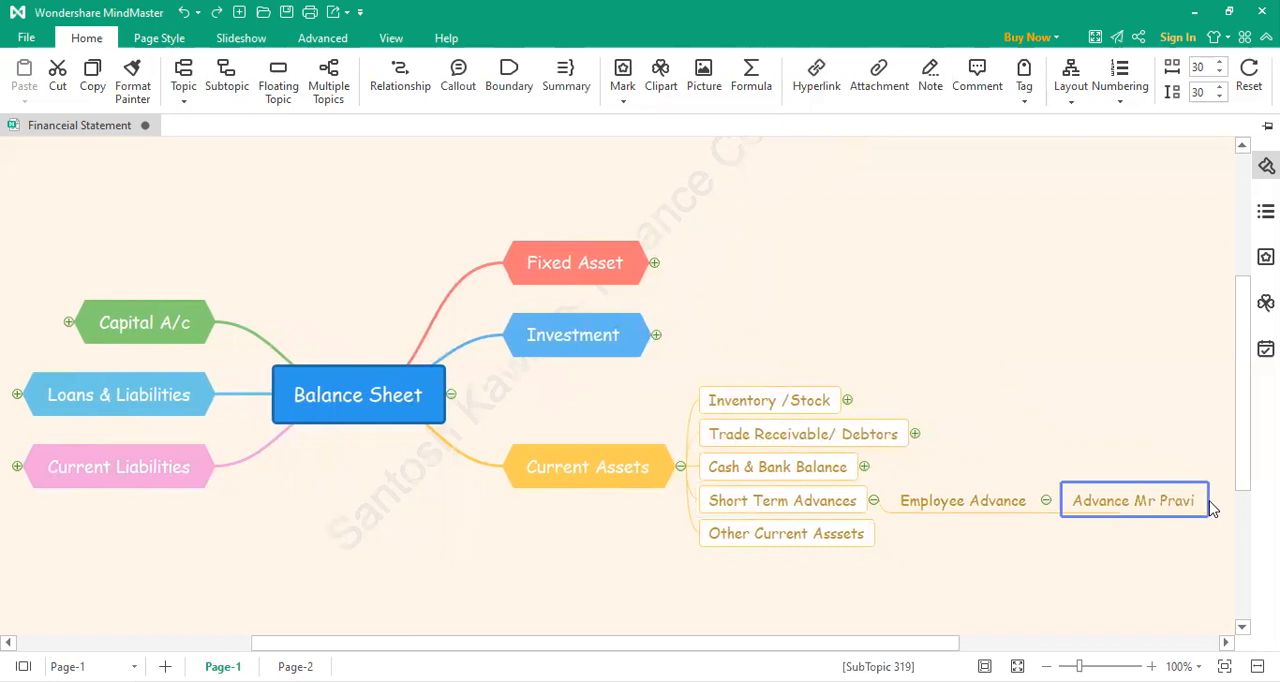
pyautogui.click(1093, 548)
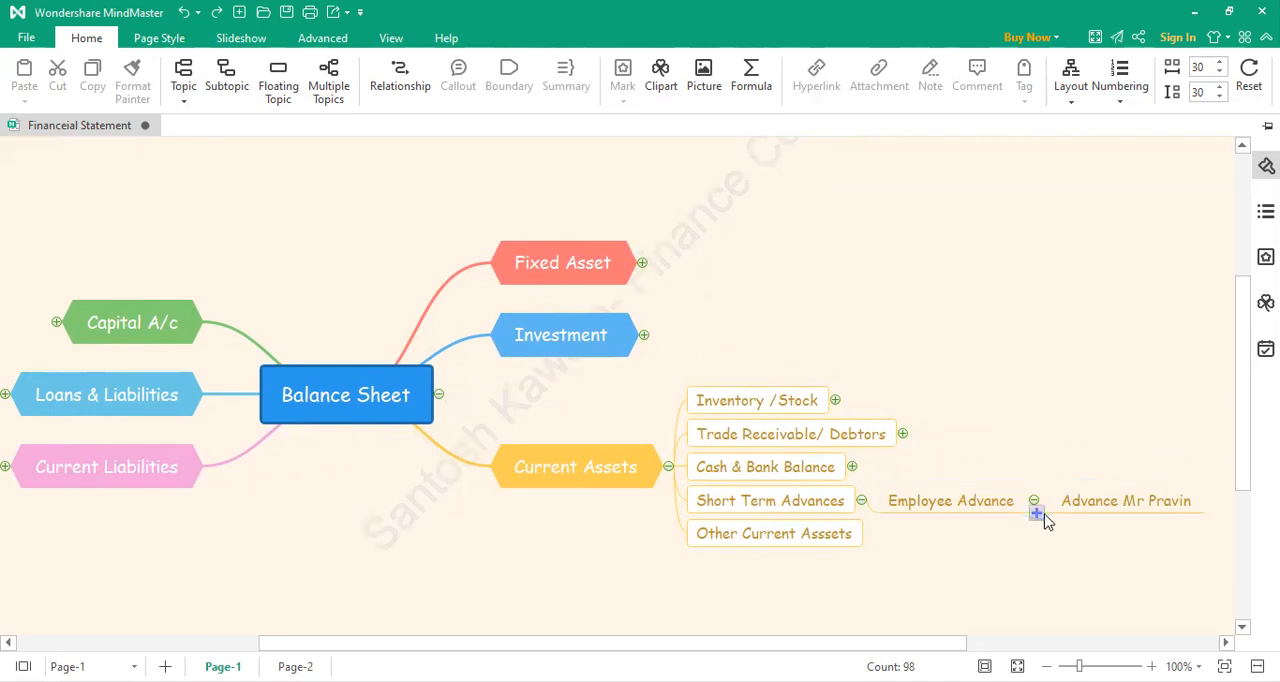
# Step: Add a second subtopic under Employee Advance reading "Advance Ms" followed by the employee's first name
pyautogui.click(1037, 514)
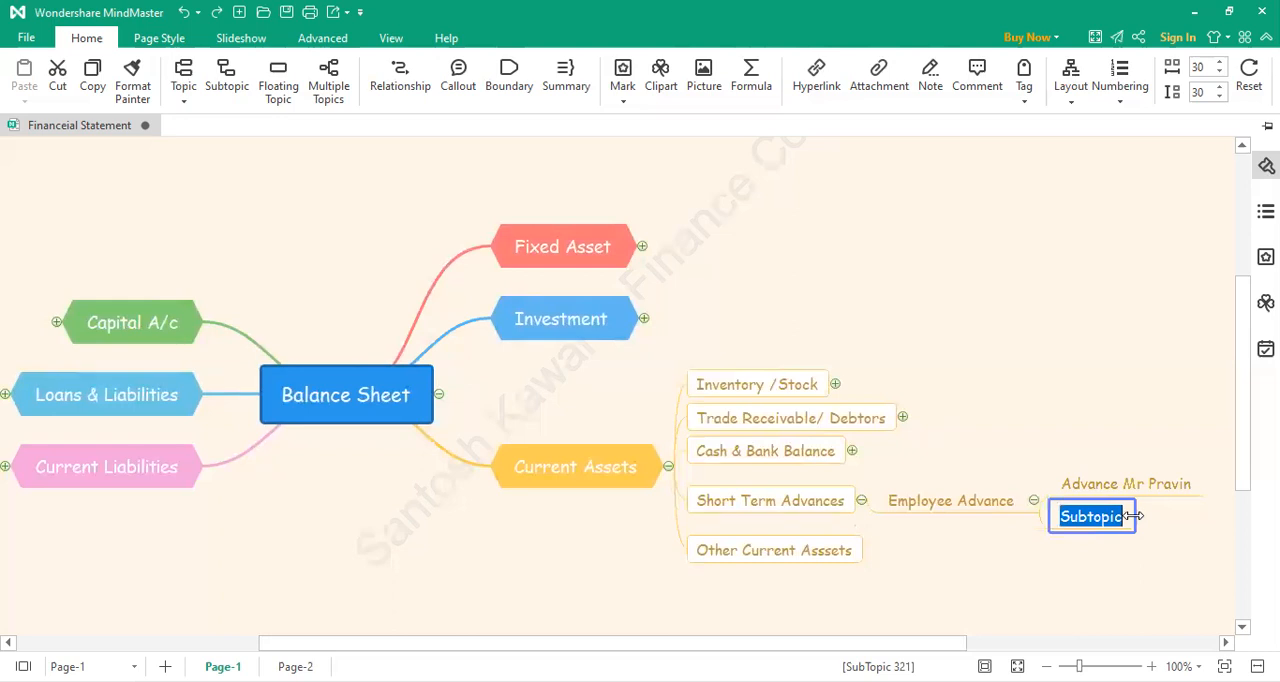
pyautogui.write('Advance')
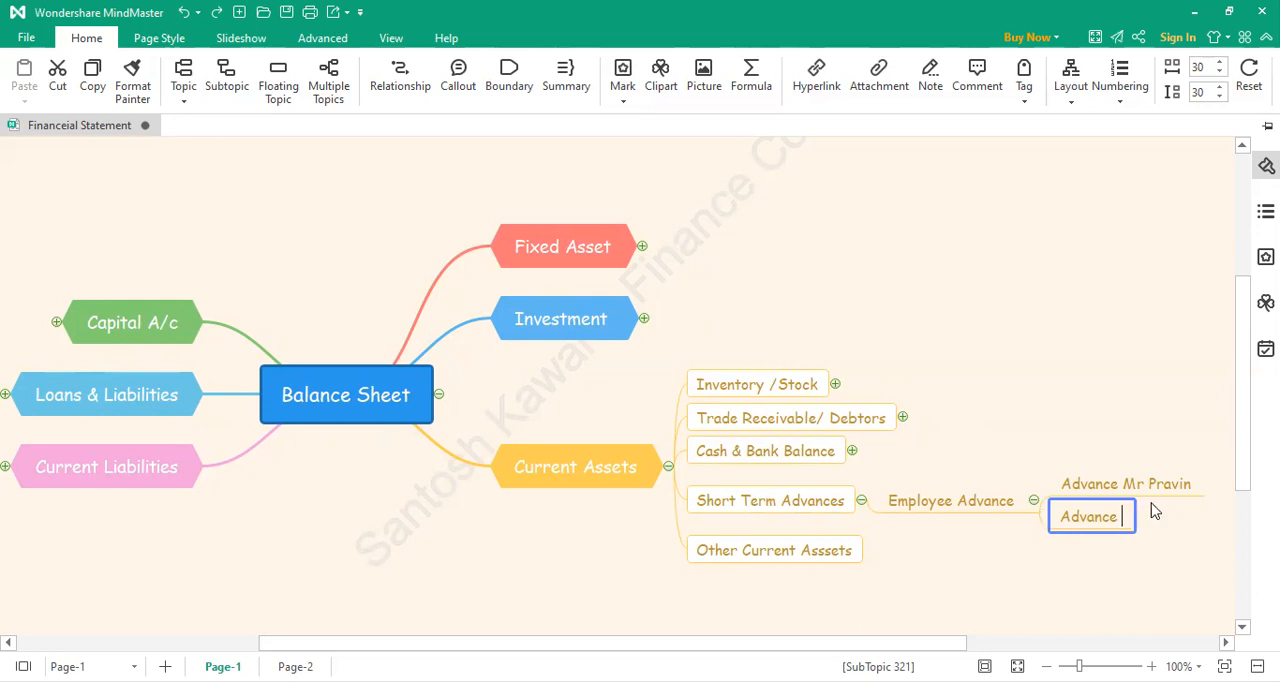
pyautogui.write('Ms Rekha')
pyautogui.click(1130, 574)
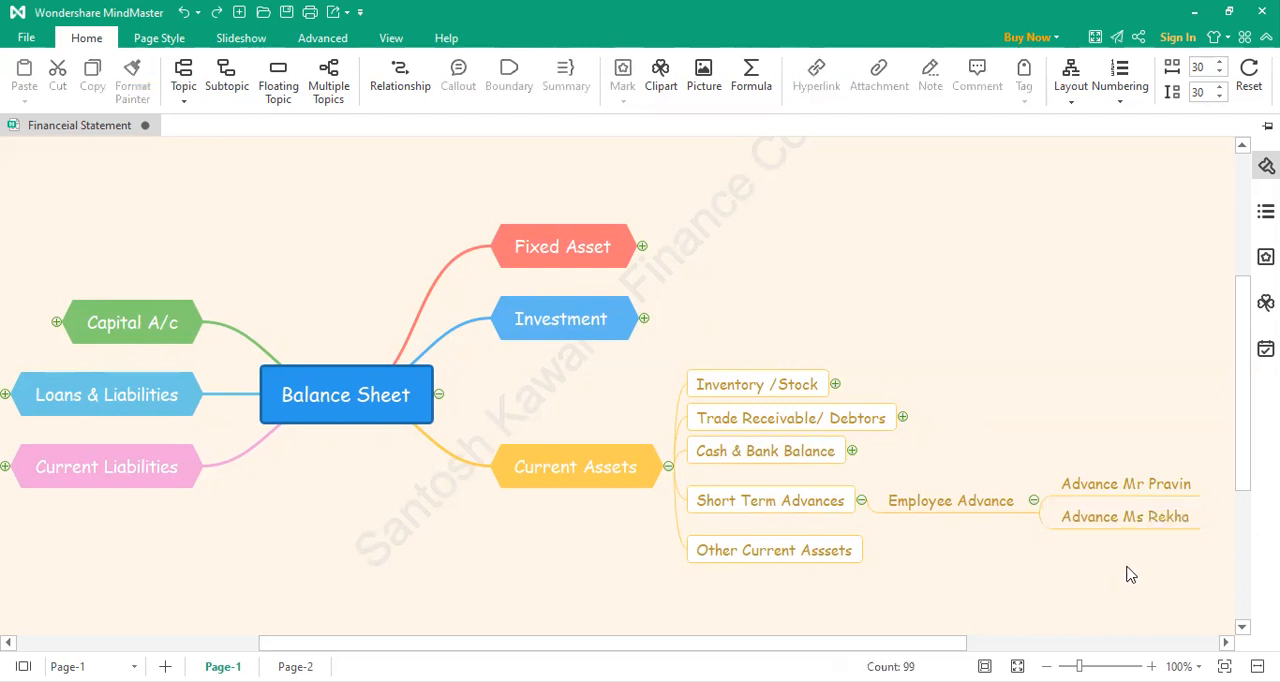
# Step: Add a third subtopic under Employee Advance reading "Advacne" followed by the employee's first name
pyautogui.click(1010, 517)
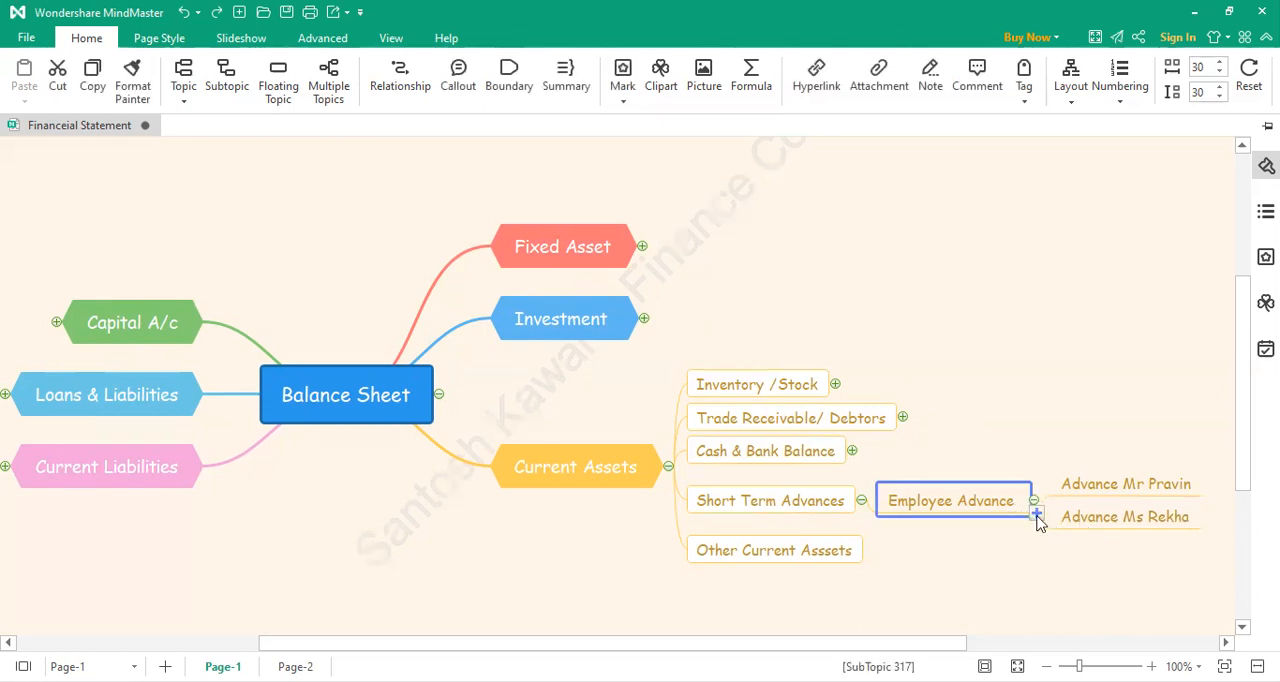
pyautogui.press('Tab')
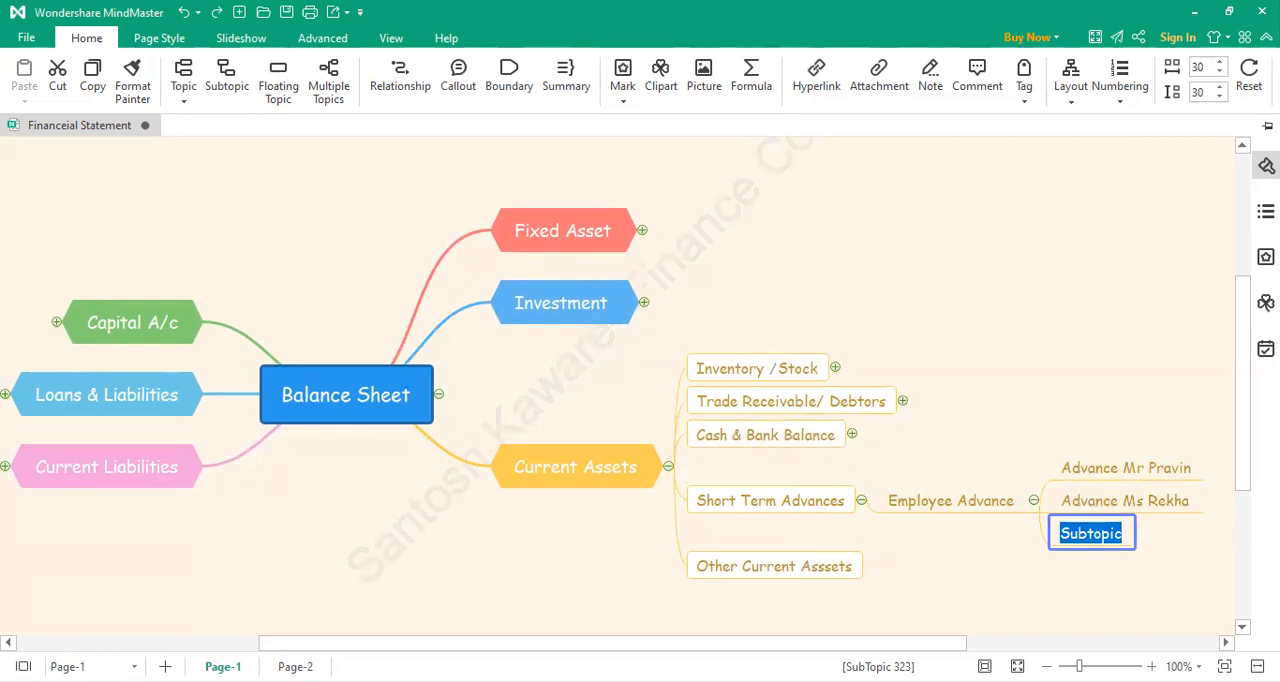
pyautogui.write('Advacne ')
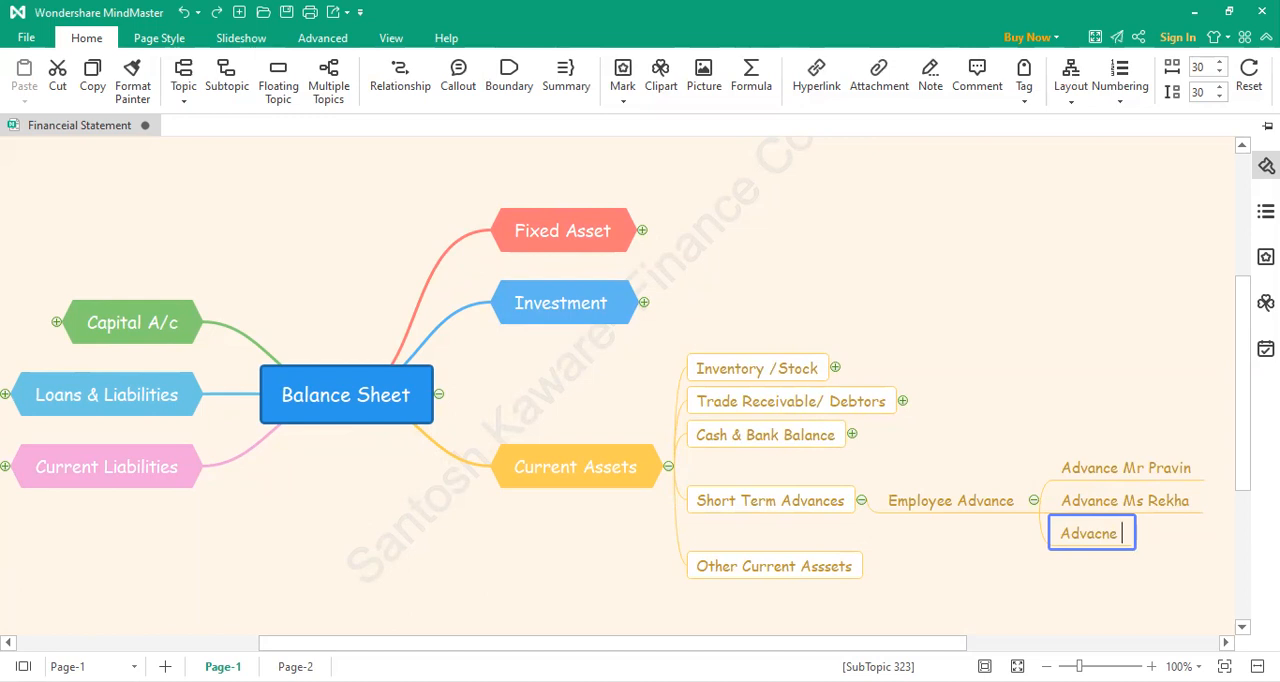
pyautogui.write('Dev')
pyautogui.click(958, 580)
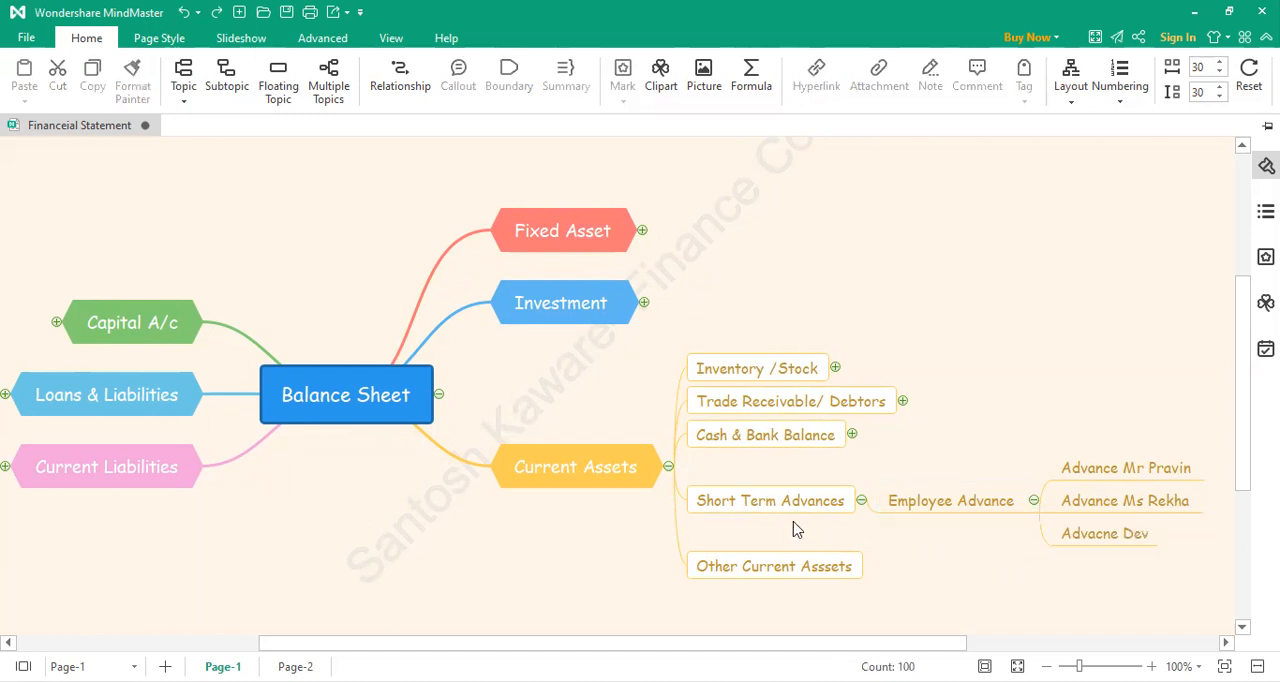
pyautogui.click(863, 513)
pyautogui.click(1000, 152)
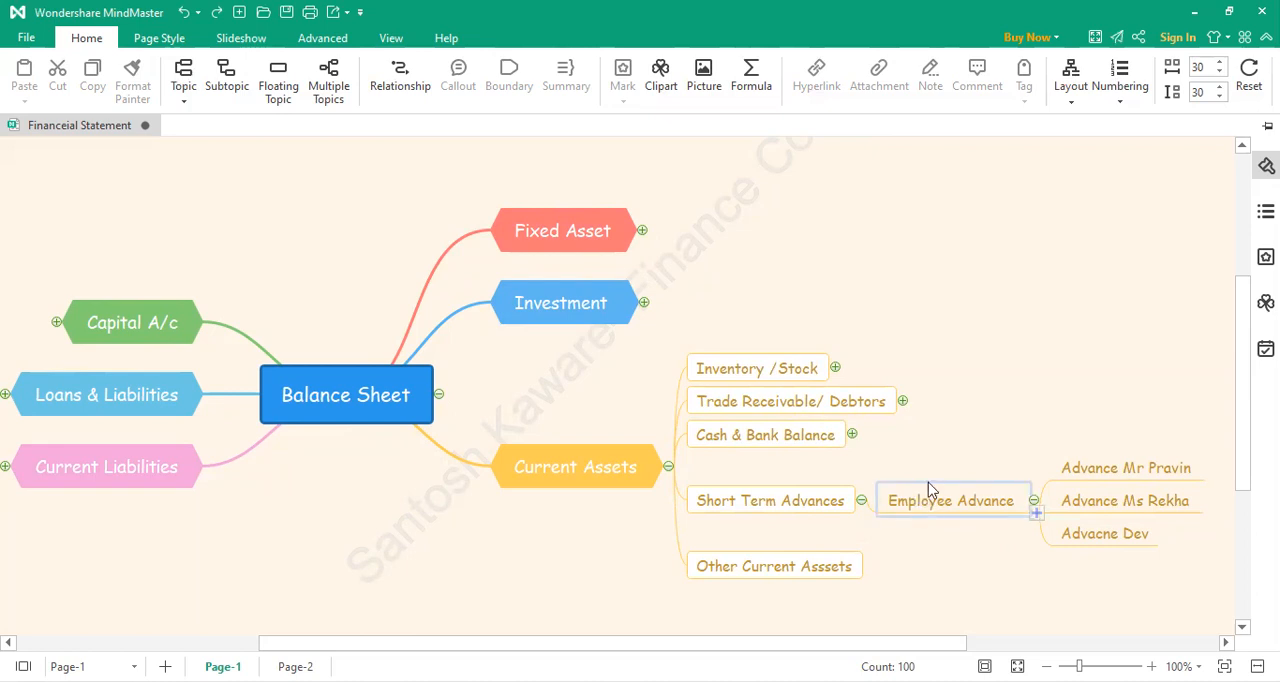
pyautogui.click(651, 463)
pyautogui.click(820, 570)
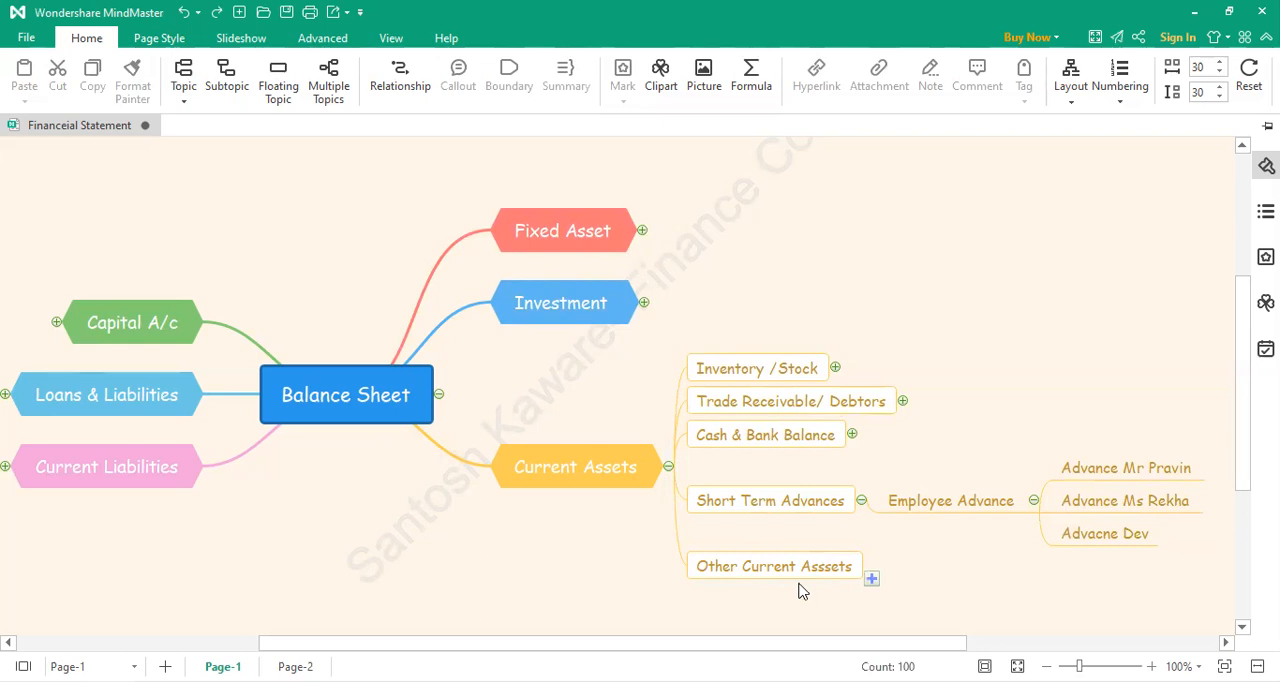
# Step: Expand the Investment and Fixed Asset branches, including Tangible Assets and Intangible Assets, to review their ledger accounts
pyautogui.click(644, 303)
pyautogui.scroll(5, 703, 351)
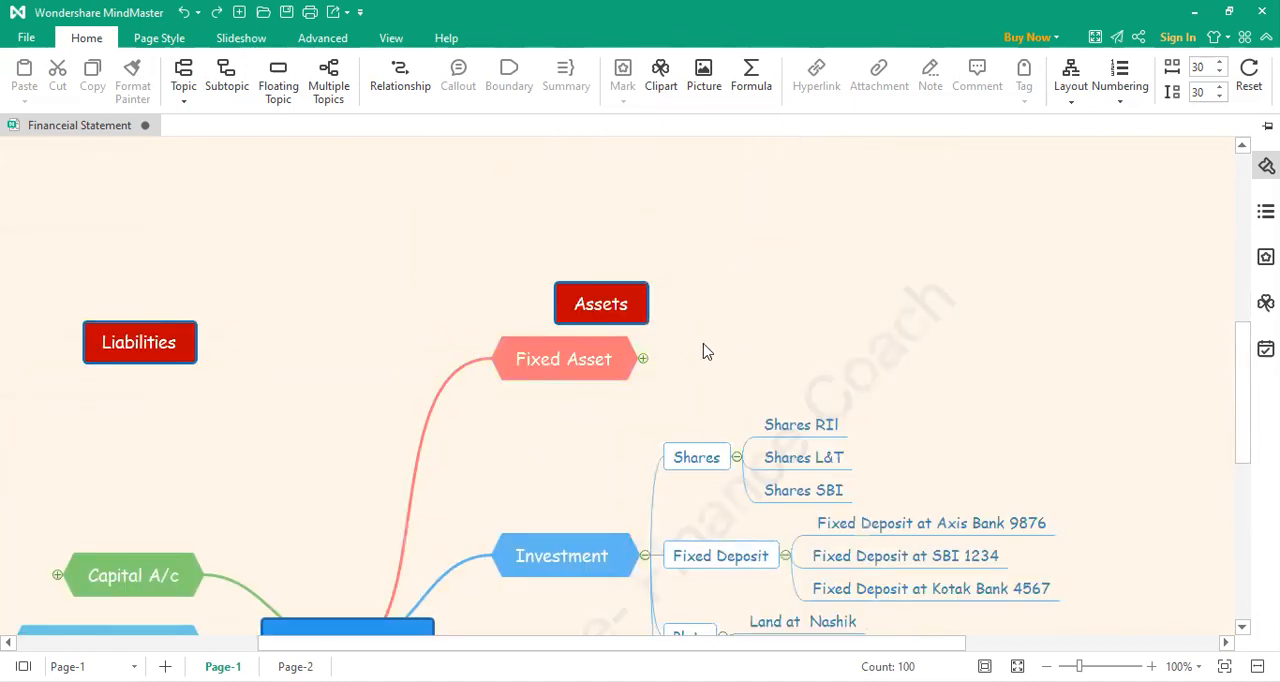
pyautogui.click(643, 358)
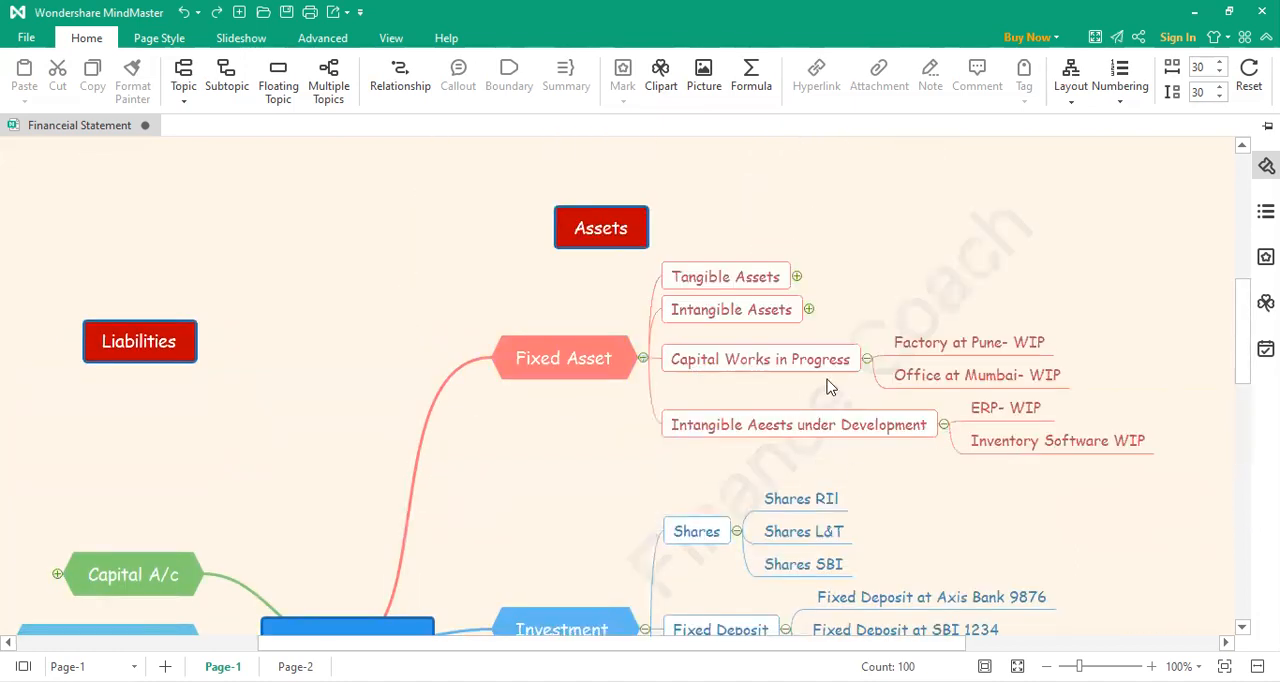
pyautogui.click(796, 276)
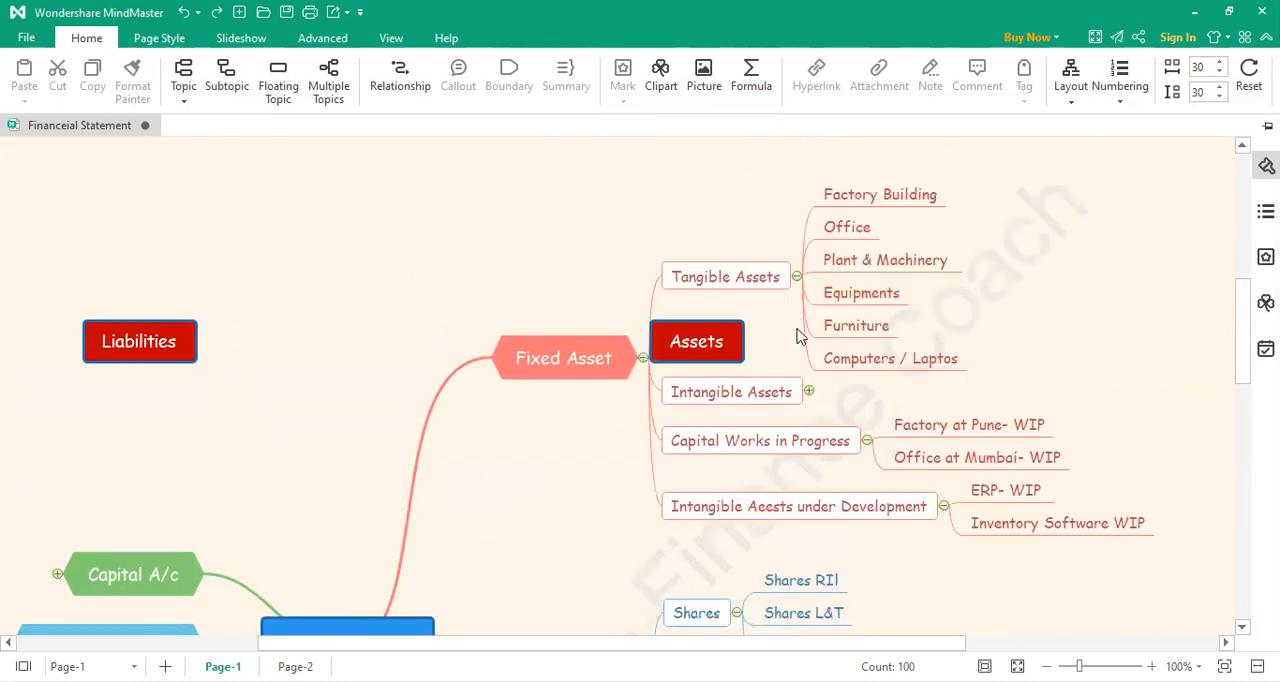
pyautogui.click(809, 392)
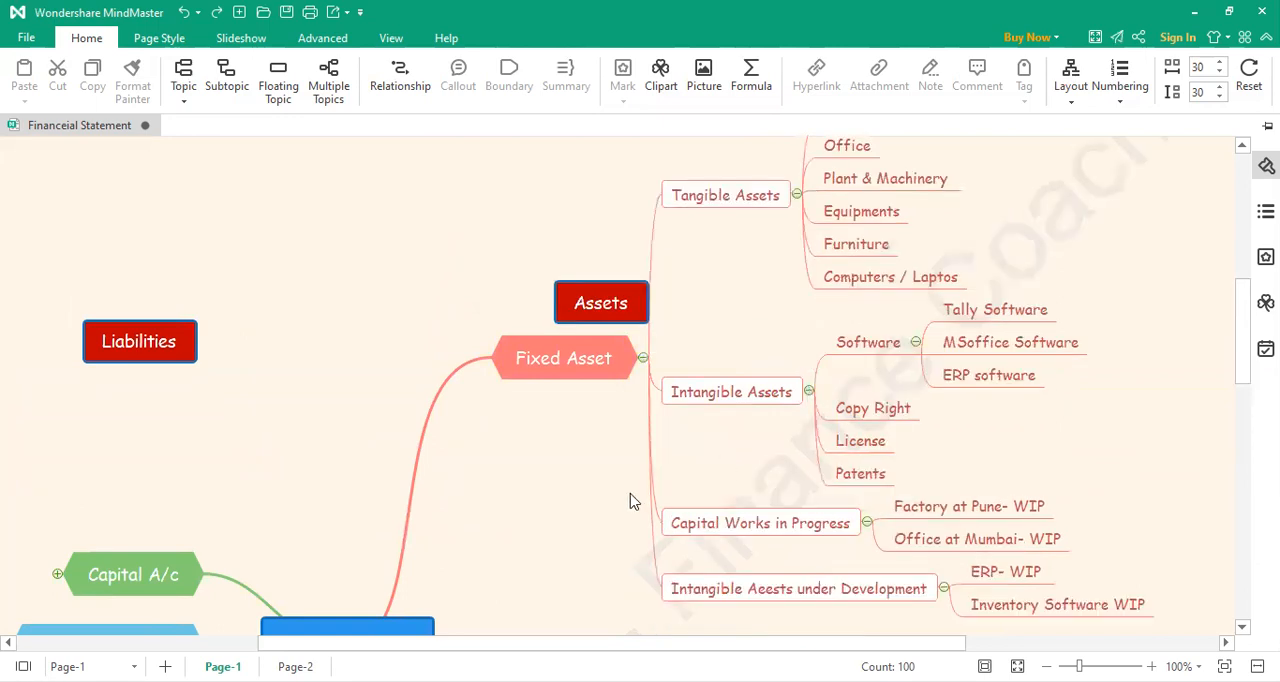
# Step: Expand Inventory /Stock, Trade Receivable/ Debtors and Cash & Bank Balance under Current Assets to review their ledger accounts
pyautogui.scroll(-3, 630, 500)
pyautogui.scroll(3, 630, 500)
pyautogui.scroll(-10, 630, 500)
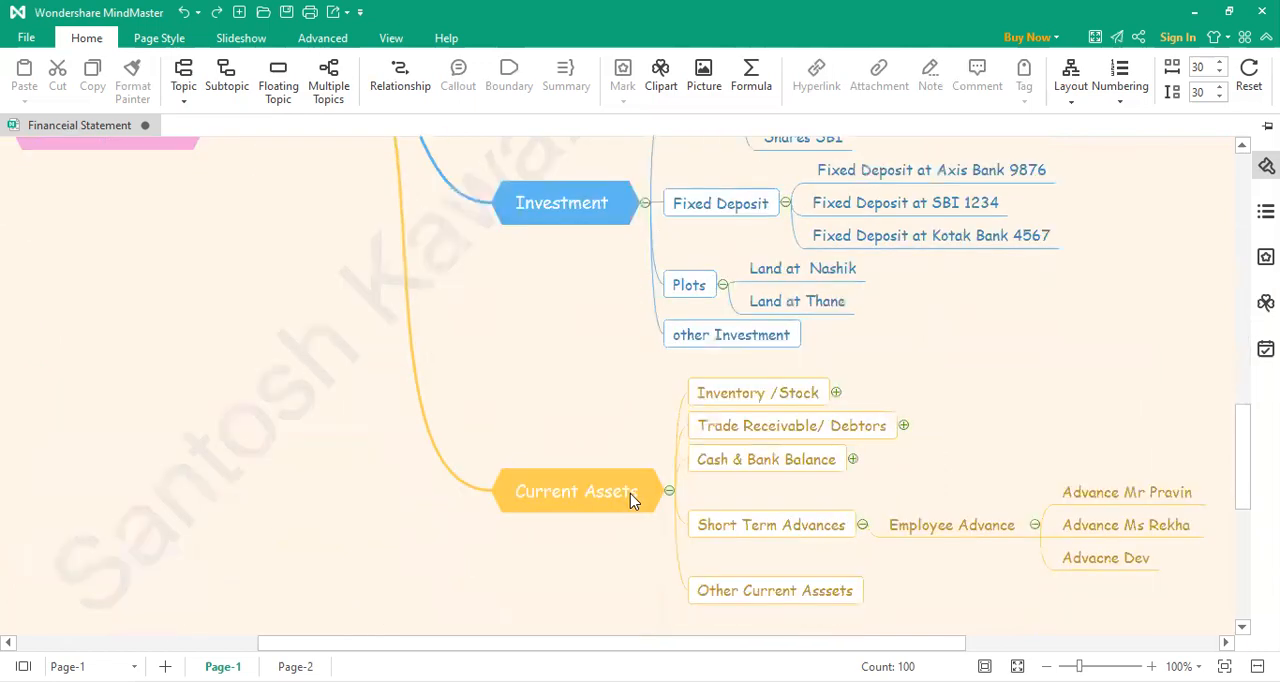
pyautogui.scroll(-2, 630, 500)
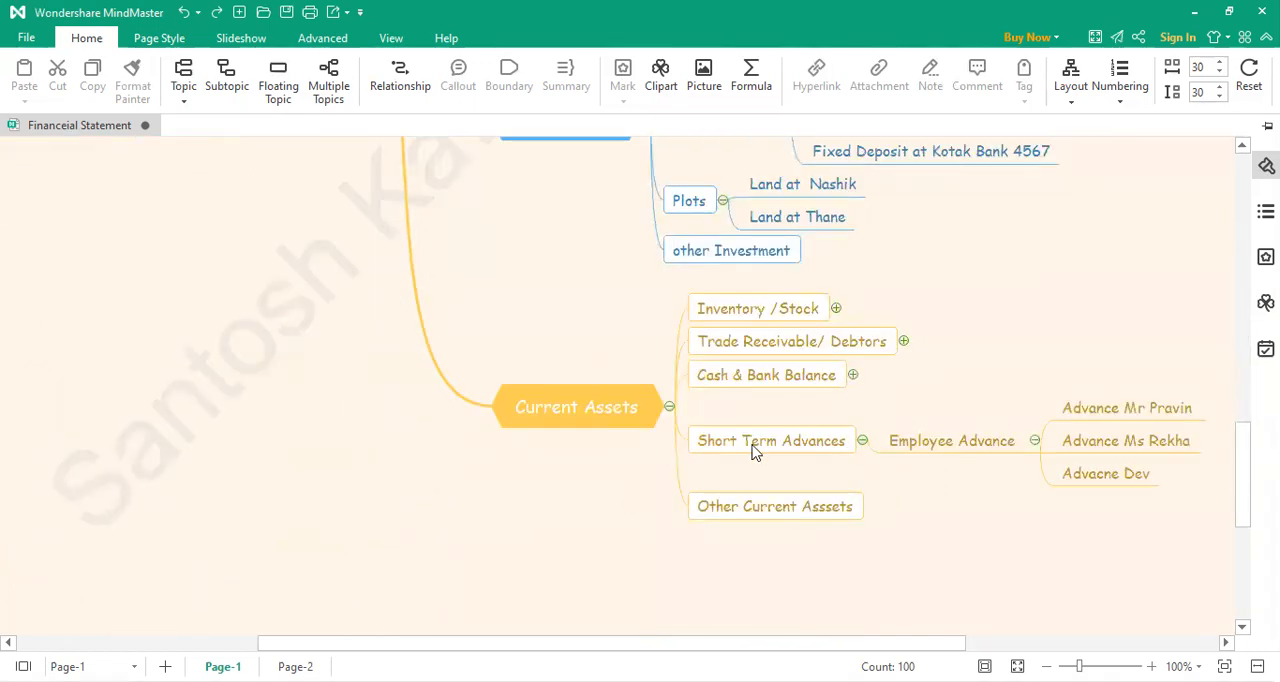
pyautogui.click(836, 308)
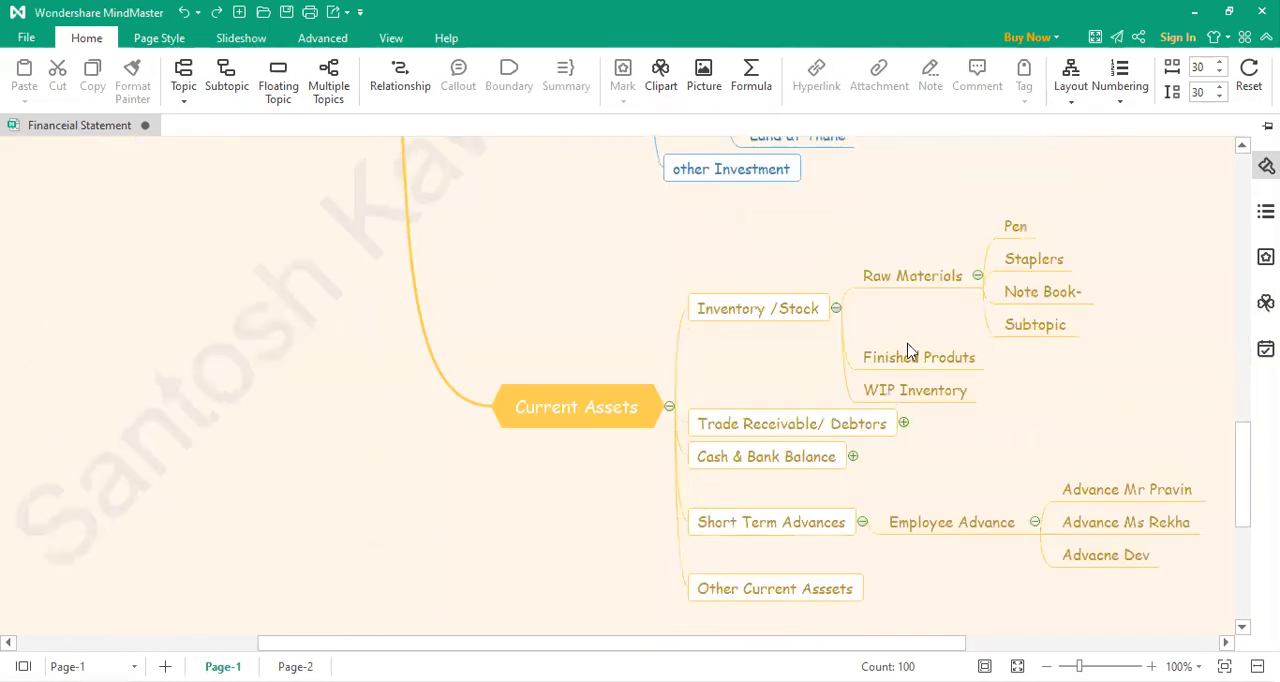
pyautogui.click(903, 423)
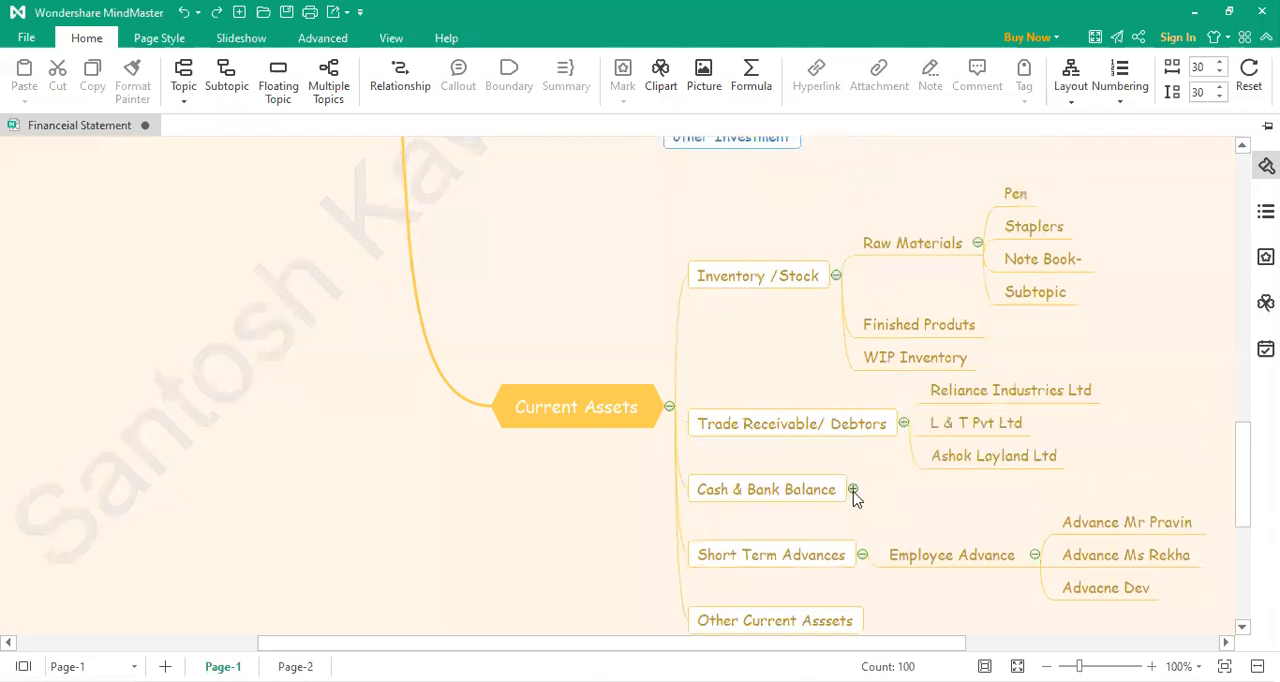
pyautogui.click(853, 490)
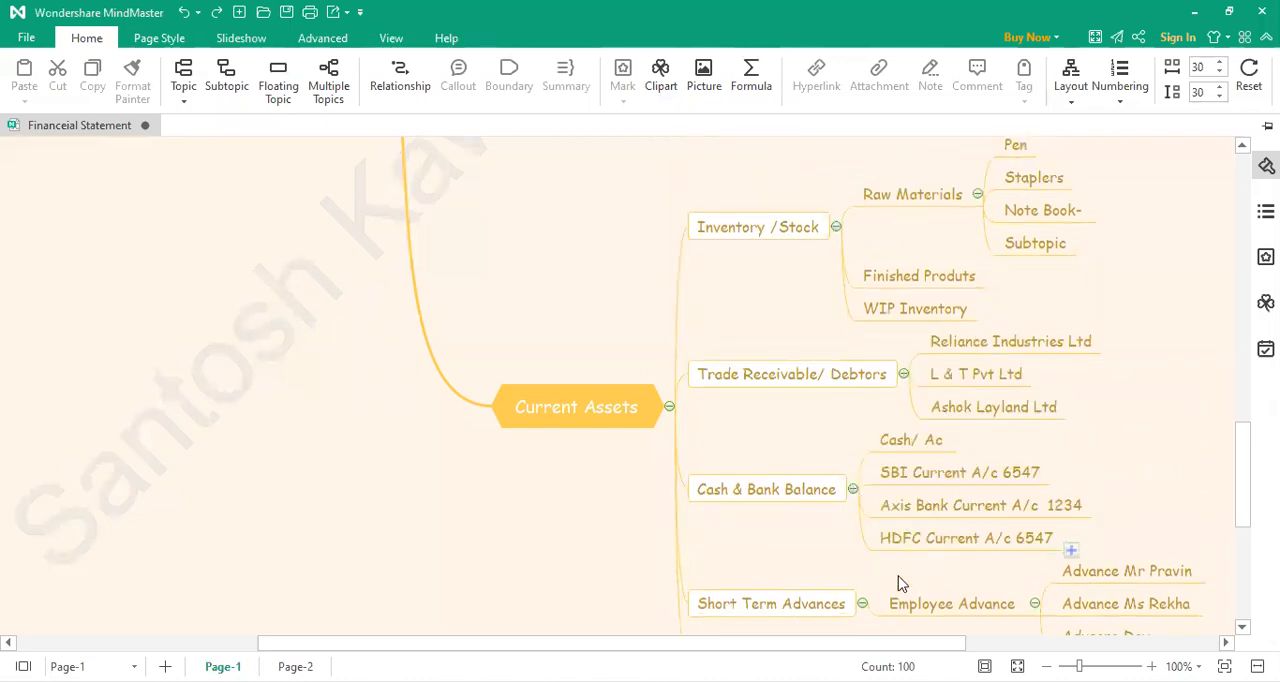
# Step: Collapse the Investment, Current Assets and Fixed Asset branches of the Balance Sheet map
pyautogui.moveTo(774, 642); pyautogui.dragTo(686, 572)
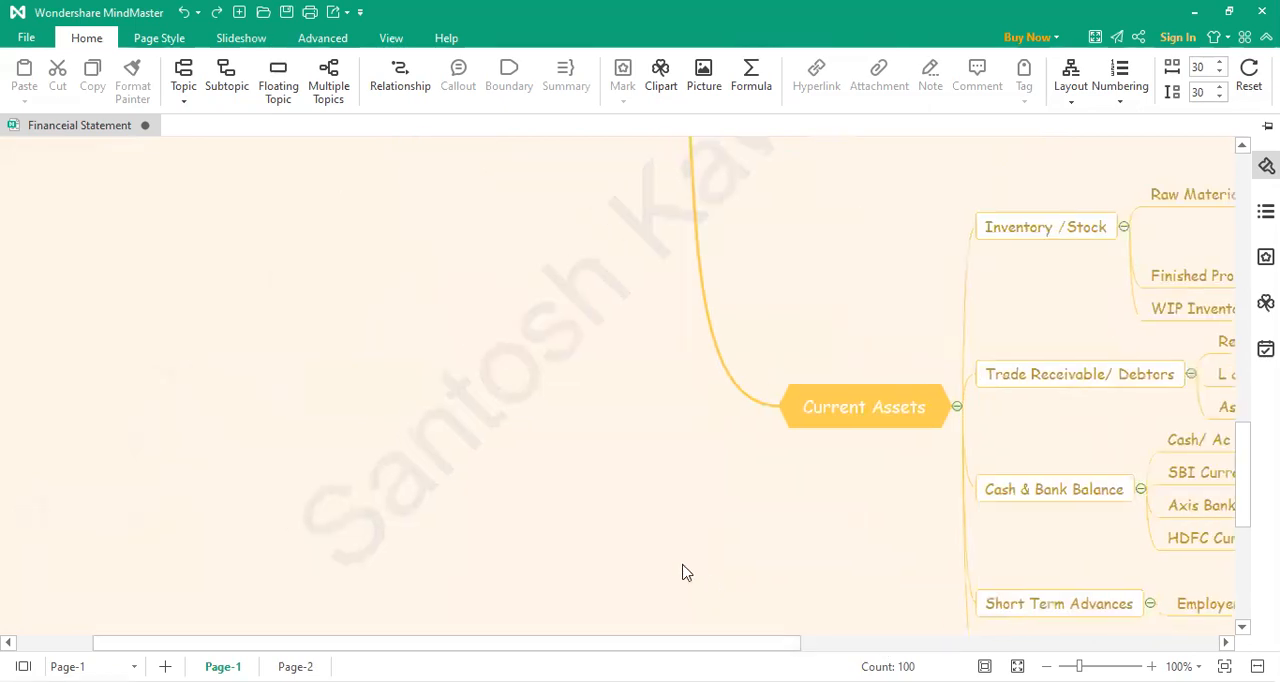
pyautogui.scroll(3, 686, 572)
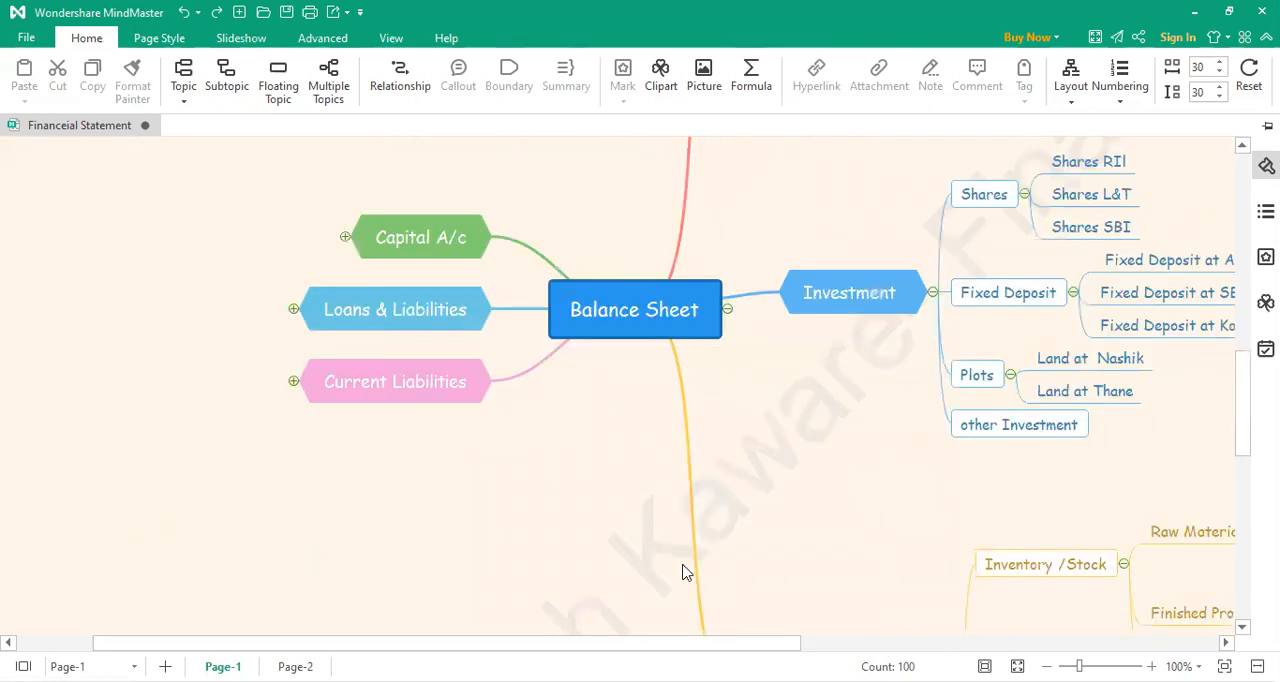
pyautogui.click(932, 292)
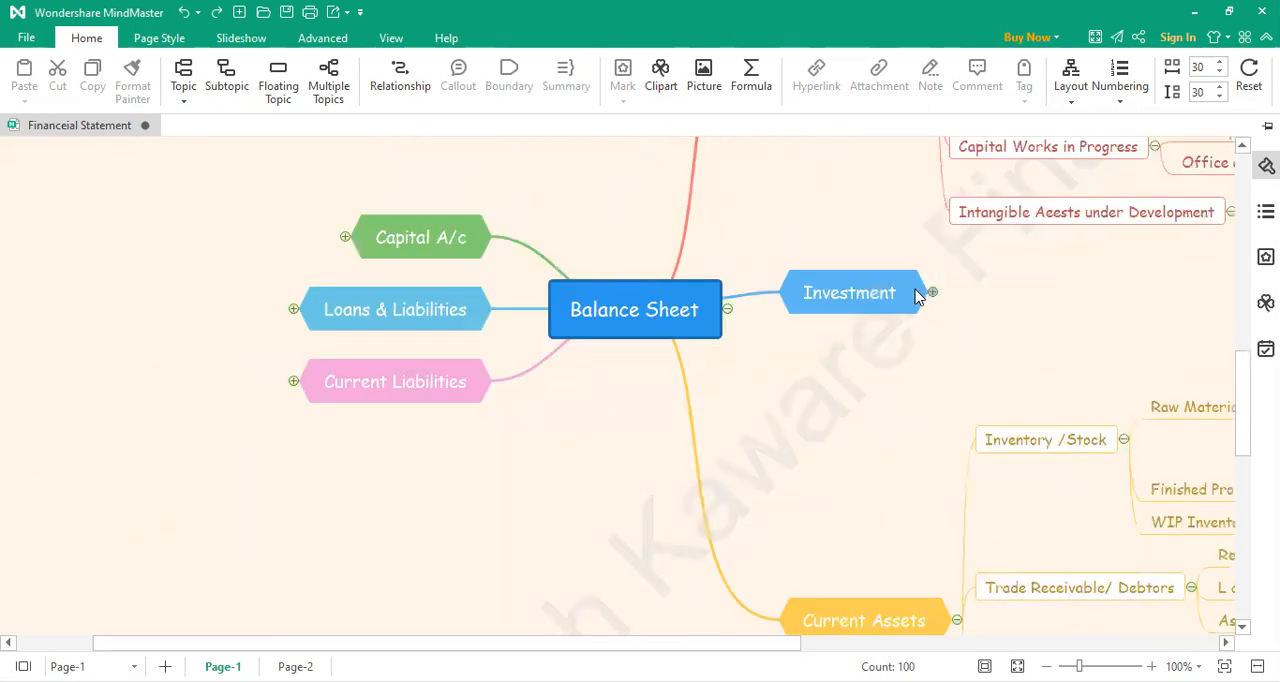
pyautogui.click(957, 620)
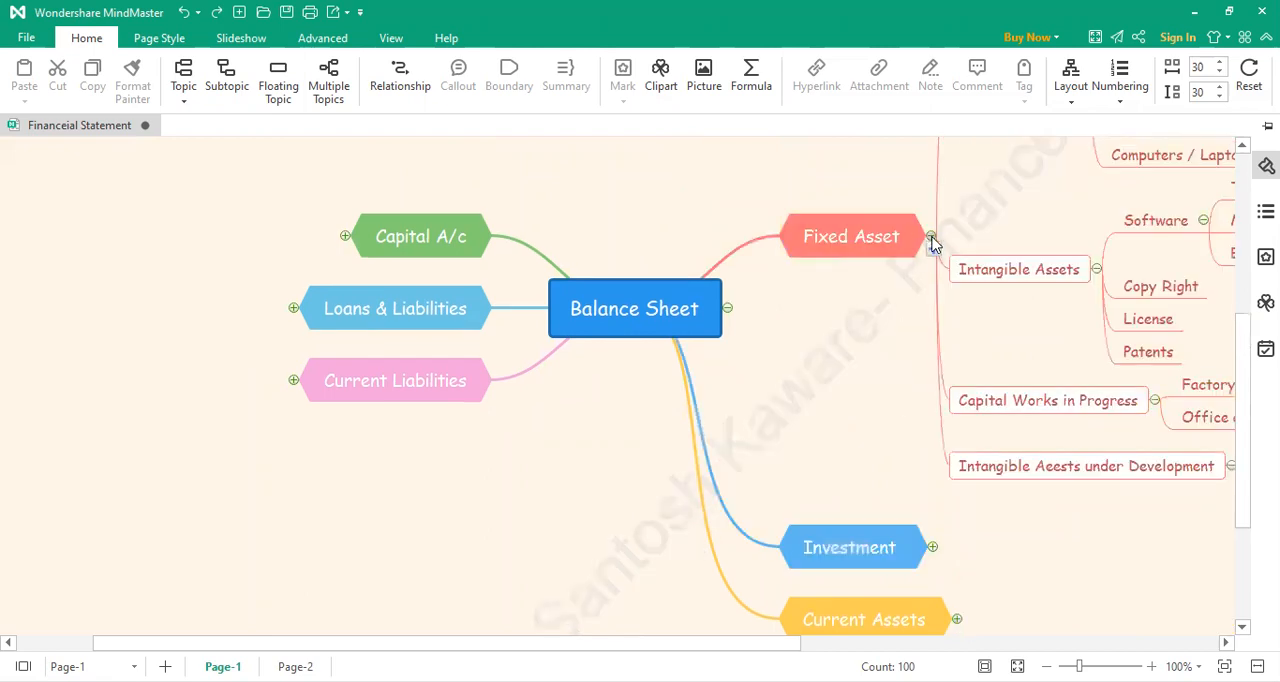
pyautogui.click(931, 238)
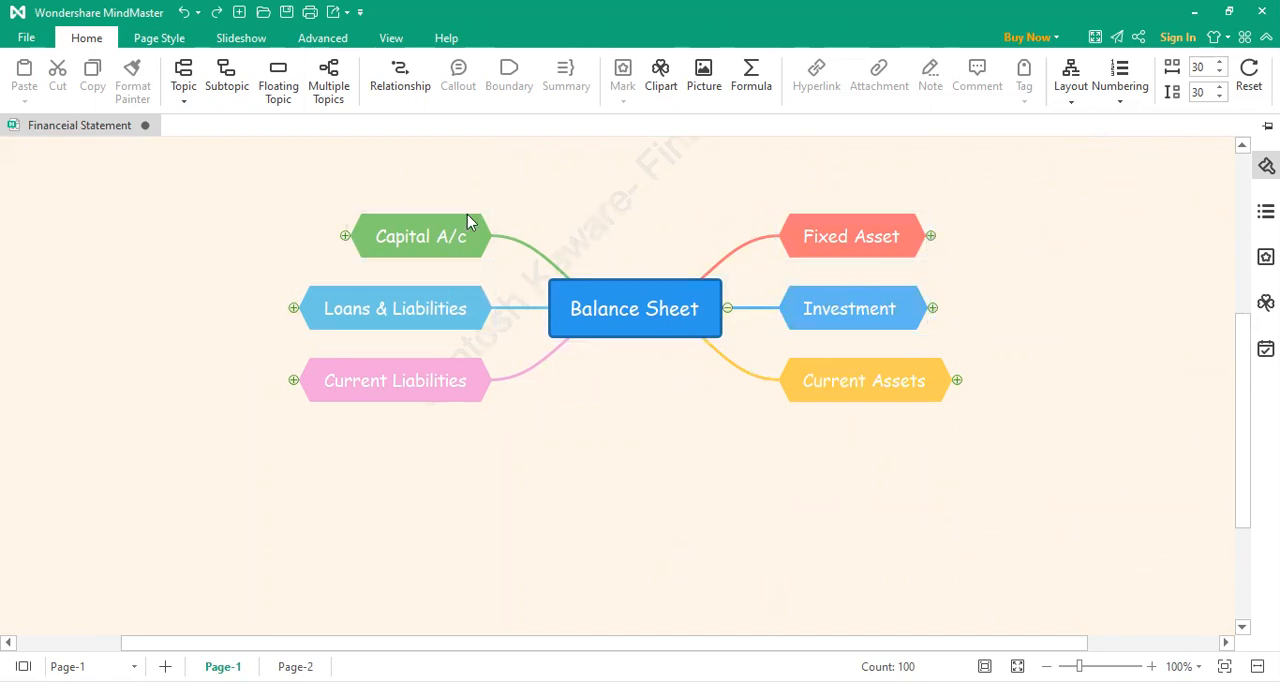
# Step: Expand the Fixed Asset branch to examine its ledger accounts, collapse it again and view the overall Balance Sheet map
pyautogui.click(931, 236)
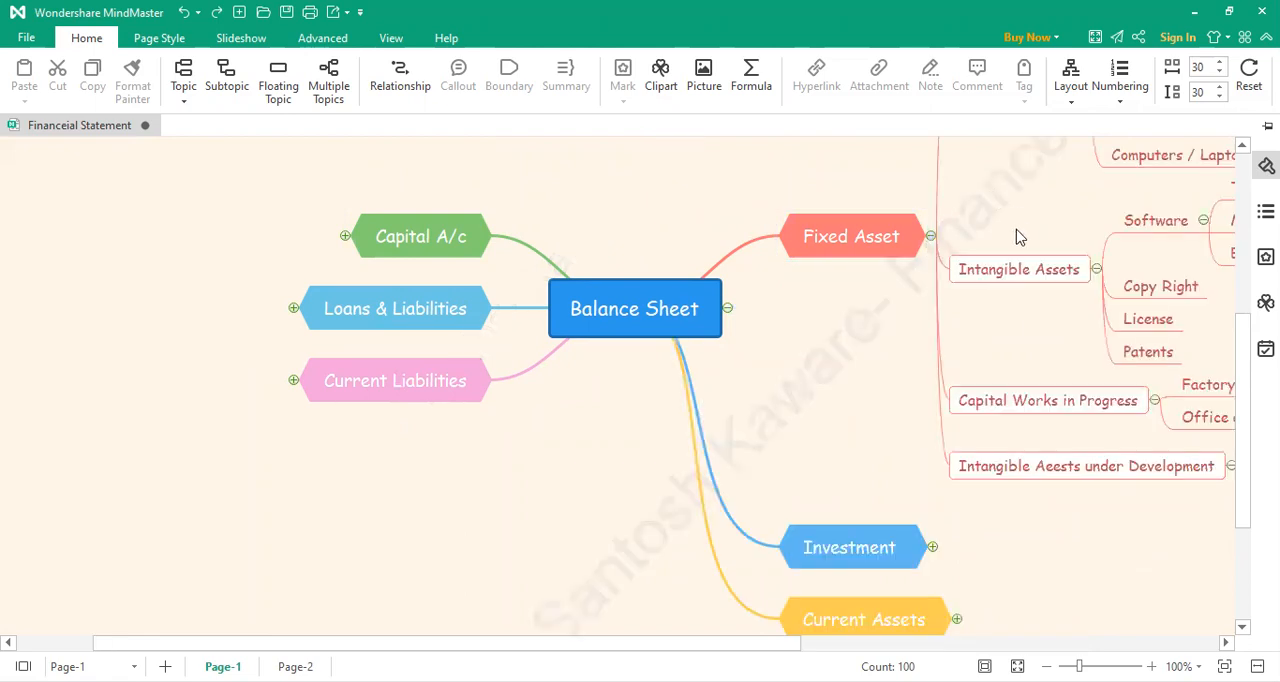
pyautogui.moveTo(780, 642); pyautogui.dragTo(936, 645)
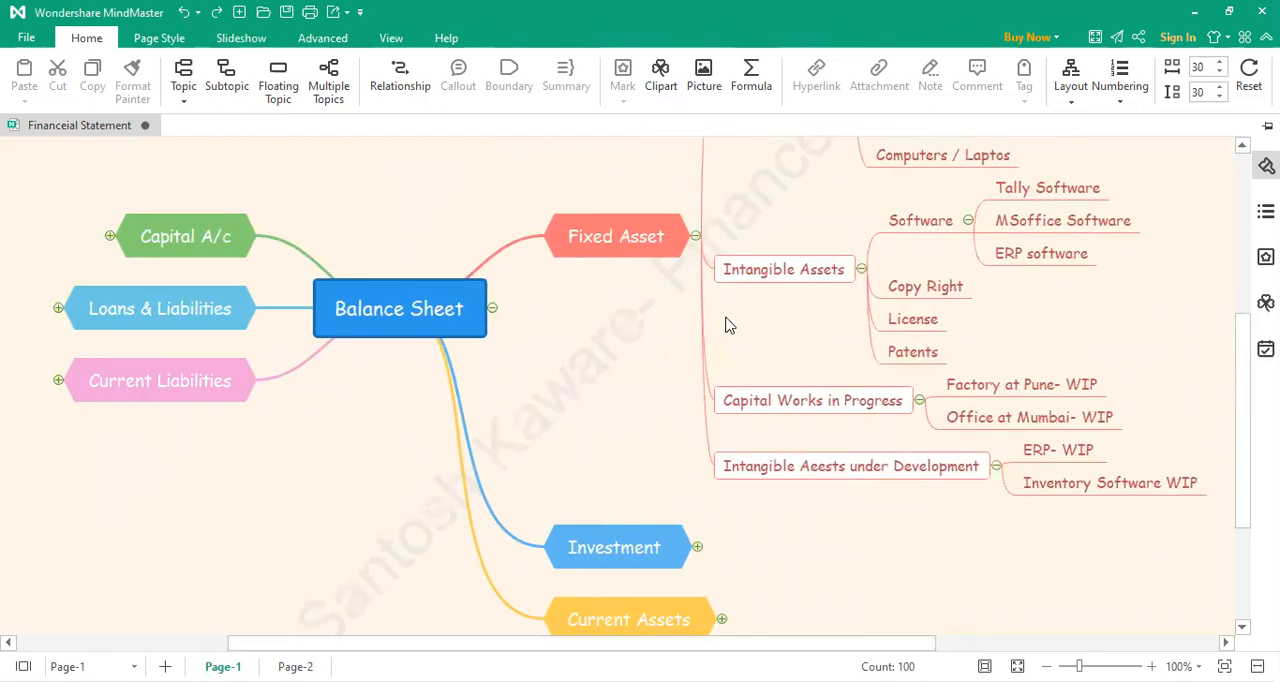
pyautogui.click(695, 237)
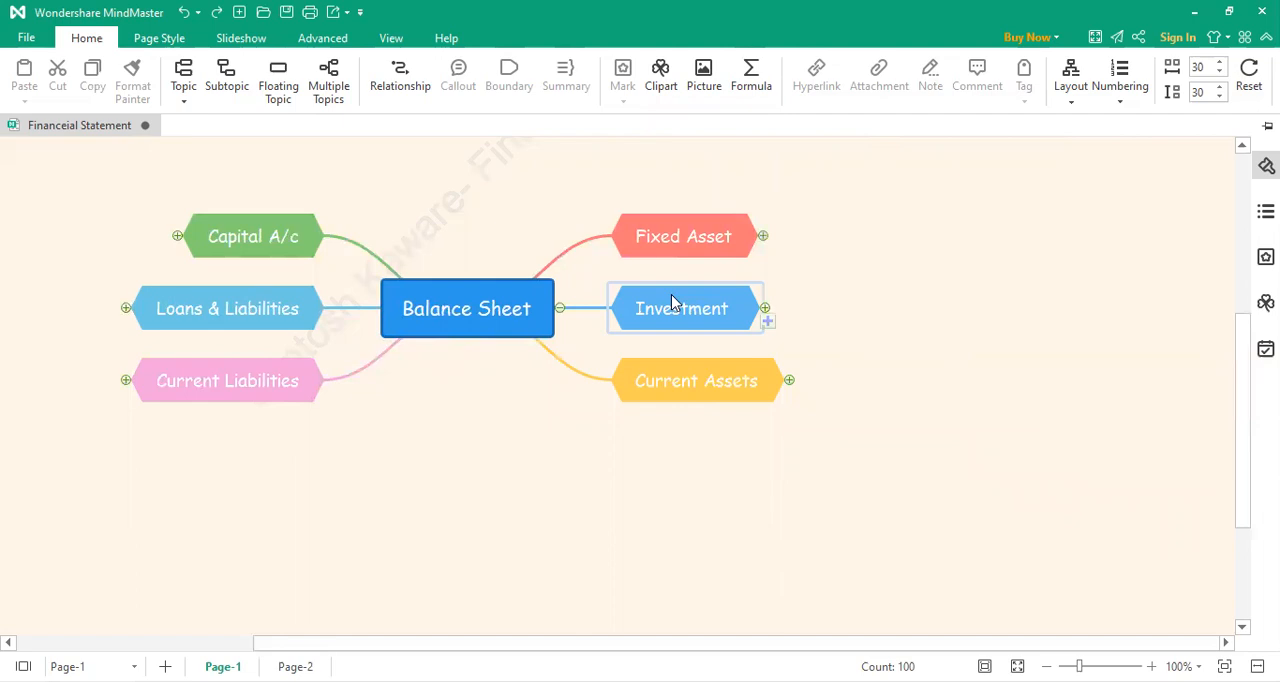
pyautogui.scroll(1, 572, 482)
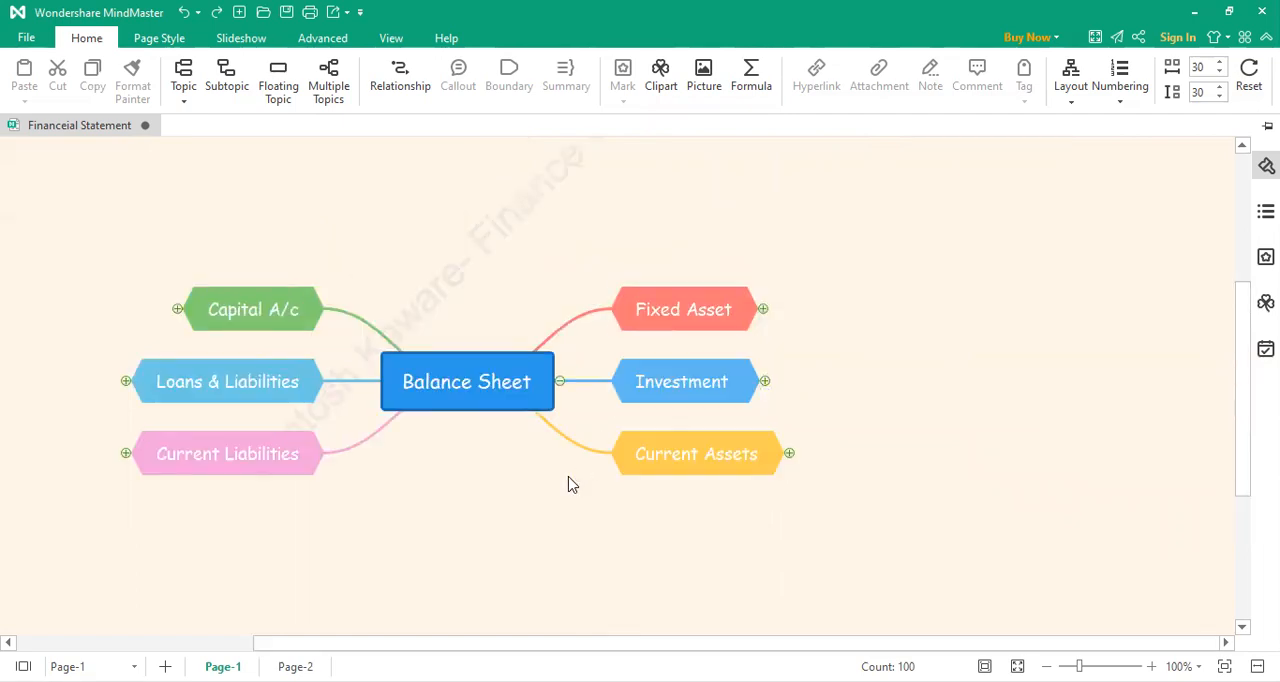
pyautogui.scroll(2, 572, 484)
pyautogui.scroll(-1, 569, 484)
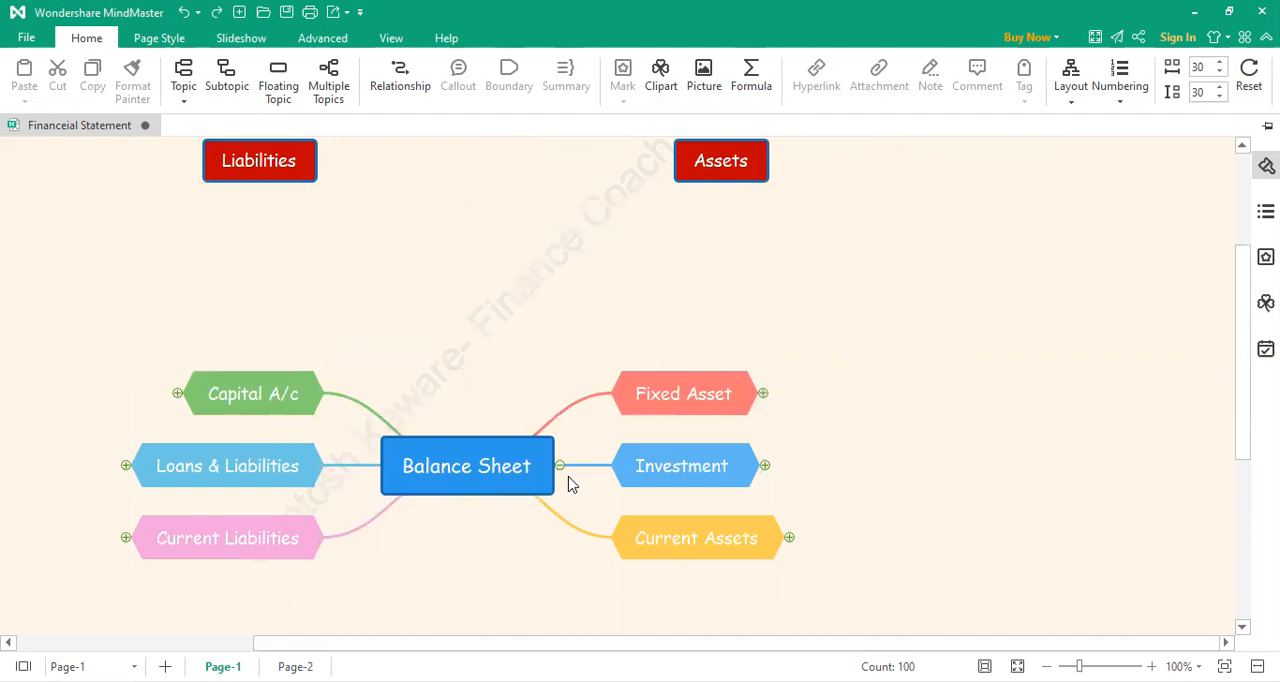